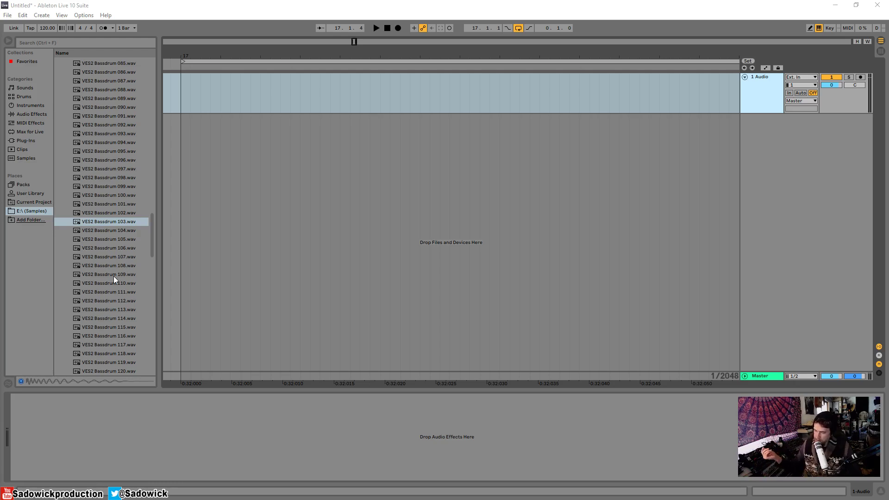
Audition bass drum samples from 119 onward and place VES2 Bassdrum 121.wav on the audio track at bar 17
scroll(115, 274, down, 5)
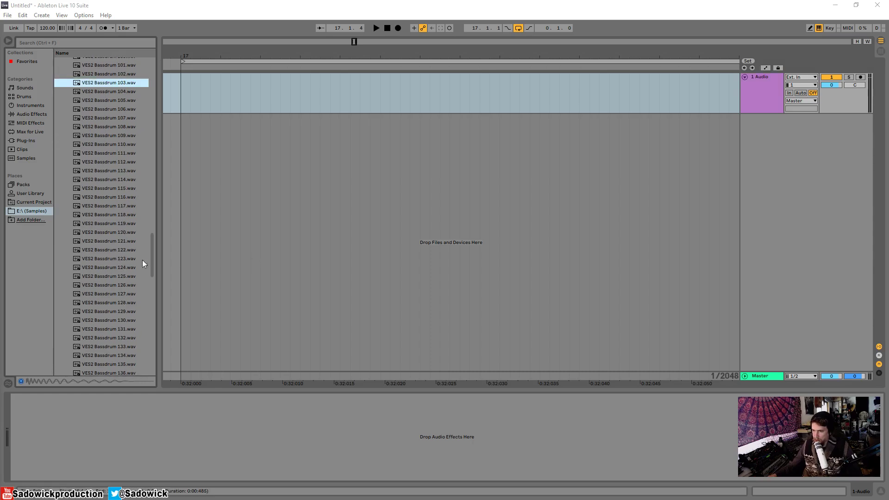
click(118, 223)
key(Down)
key(Down)
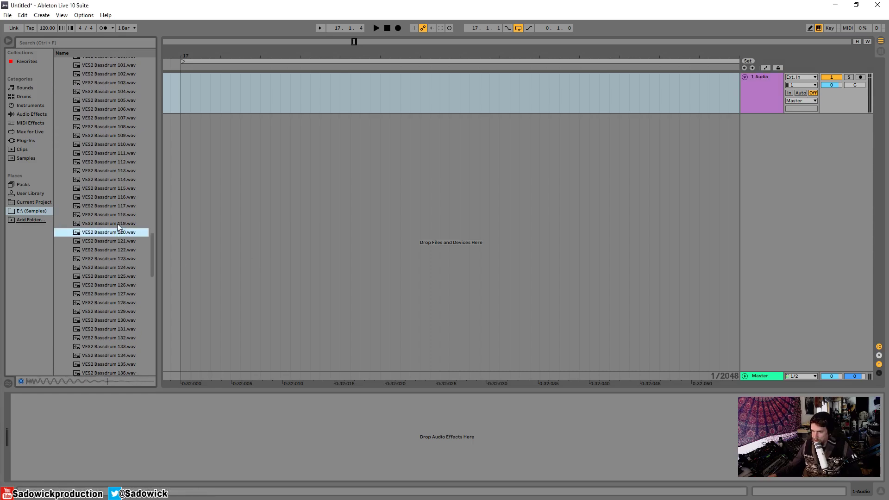
drag(96, 241, 181, 85)
Audition samples 127 to 130 and place VES2 Bassdrum 130.wav at bar 17 on a new track beneath the first kick
click(125, 294)
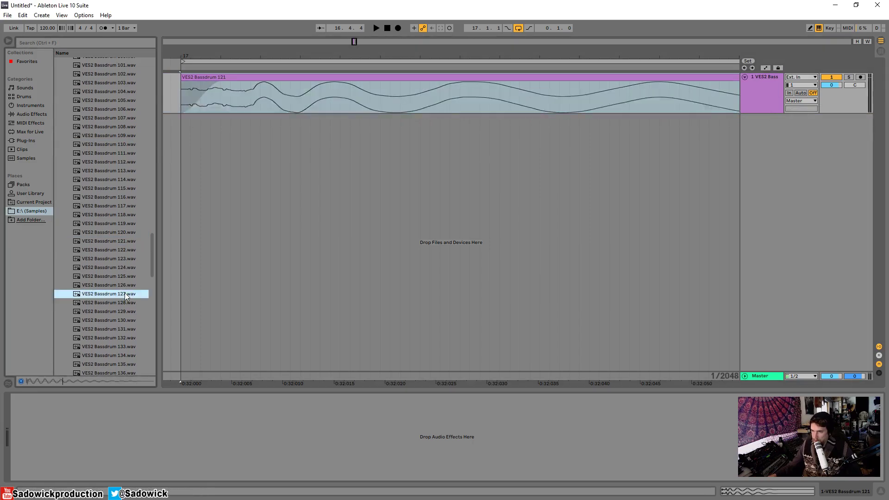
key(Down)
key(Down)
key(Down)
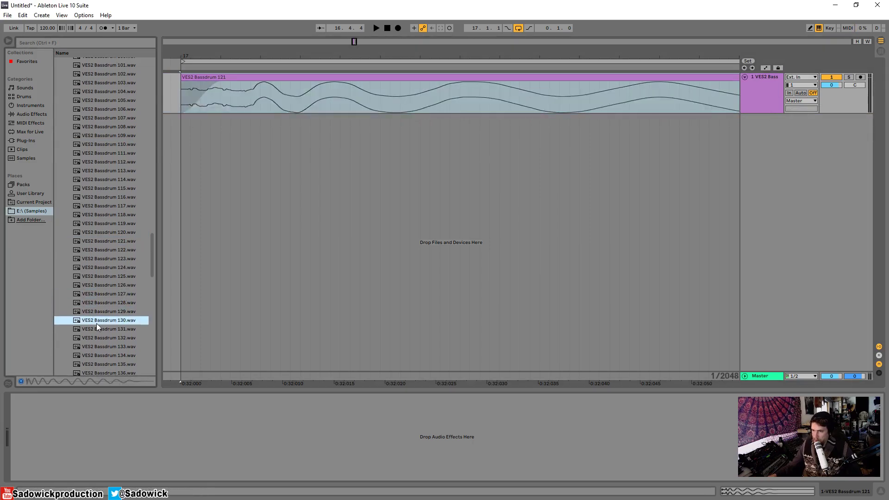
drag(95, 320, 198, 108)
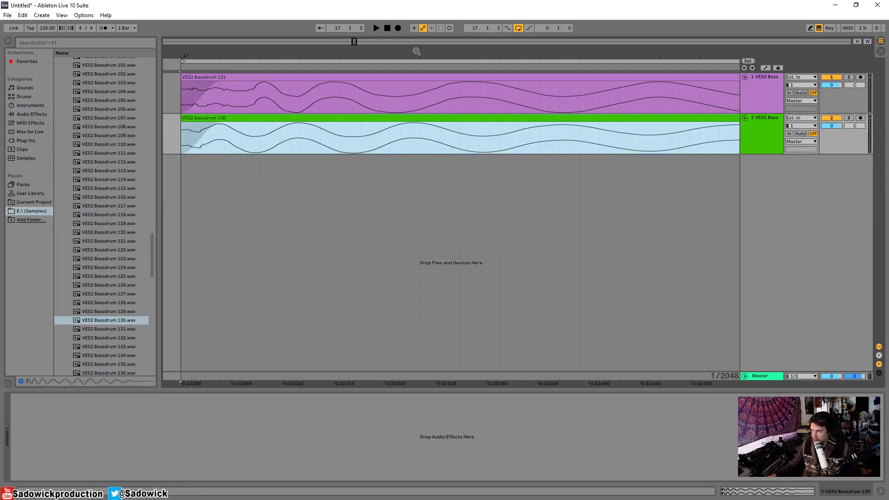
drag(416, 52, 416, 16)
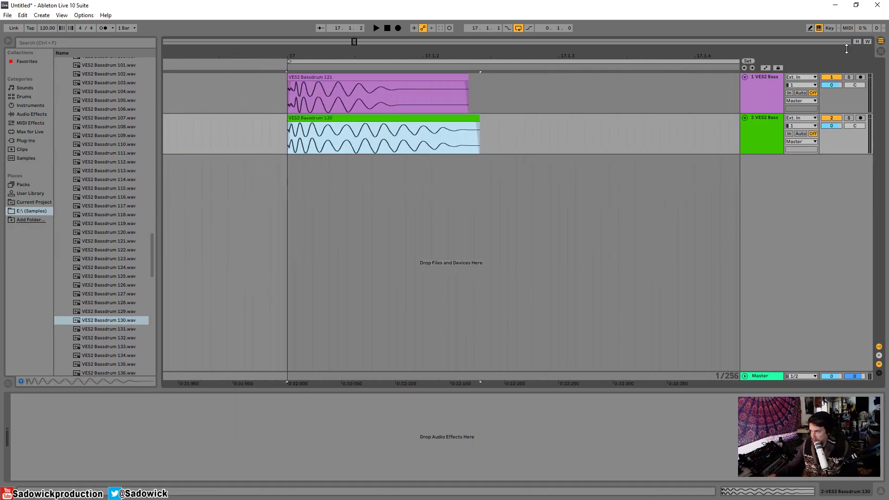
Solo and play the VES2 Bassdrum 121 track, and set the project tempo to 126 BPM
click(849, 76)
key(space)
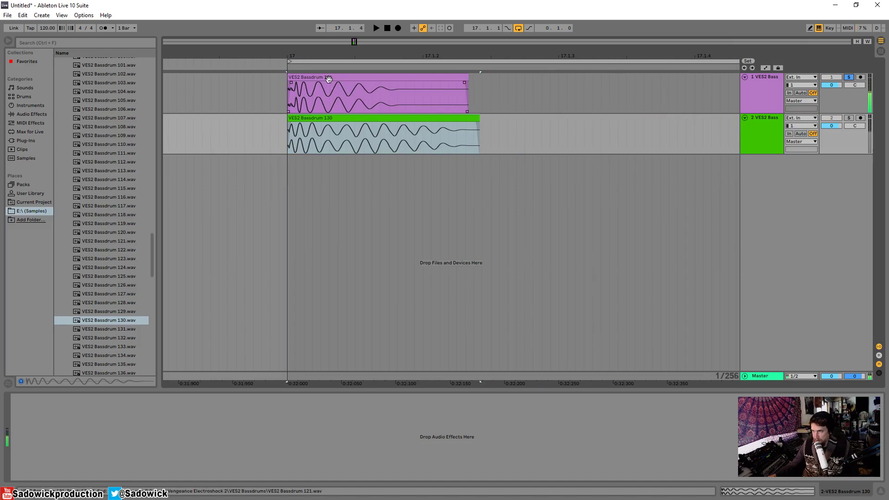
click(262, 77)
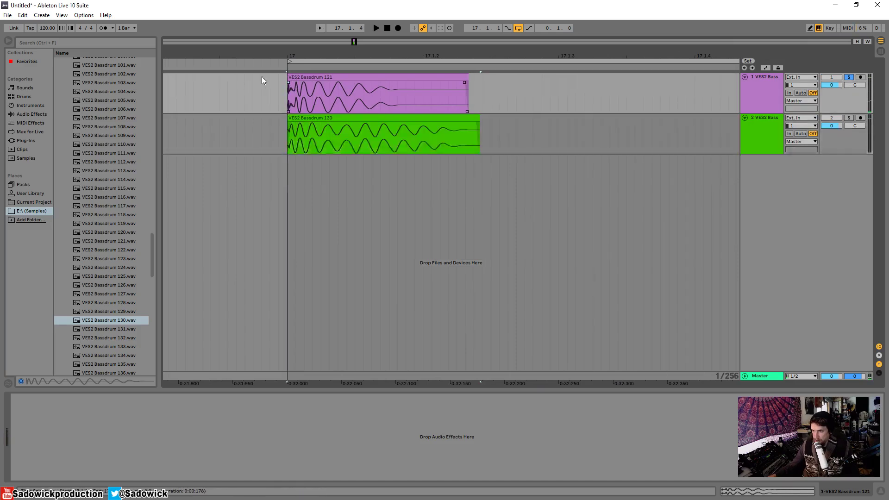
click(292, 123)
drag(283, 56, 283, 37)
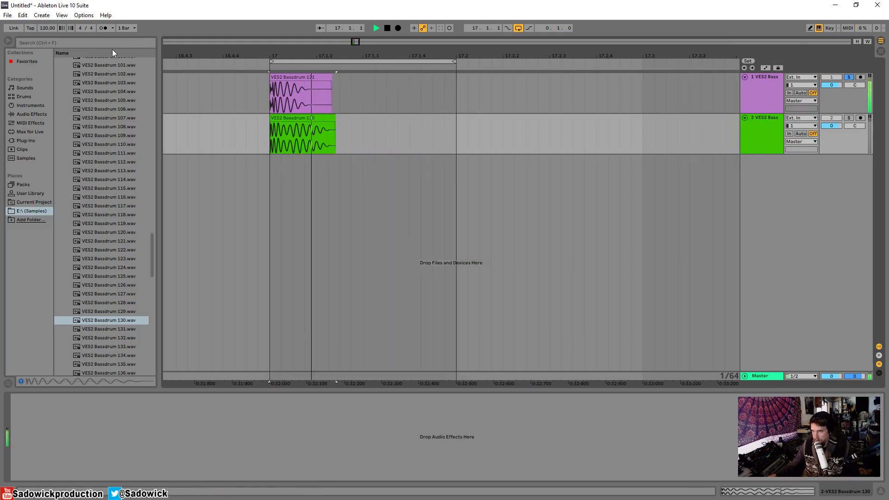
drag(45, 28, 46, 20)
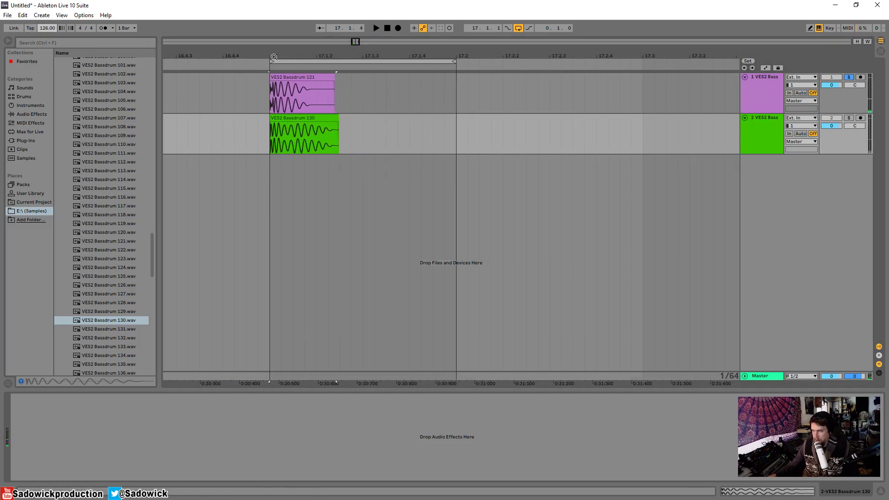
key(space)
Compare the two kicks by soloing and playing each track in turn
click(849, 118)
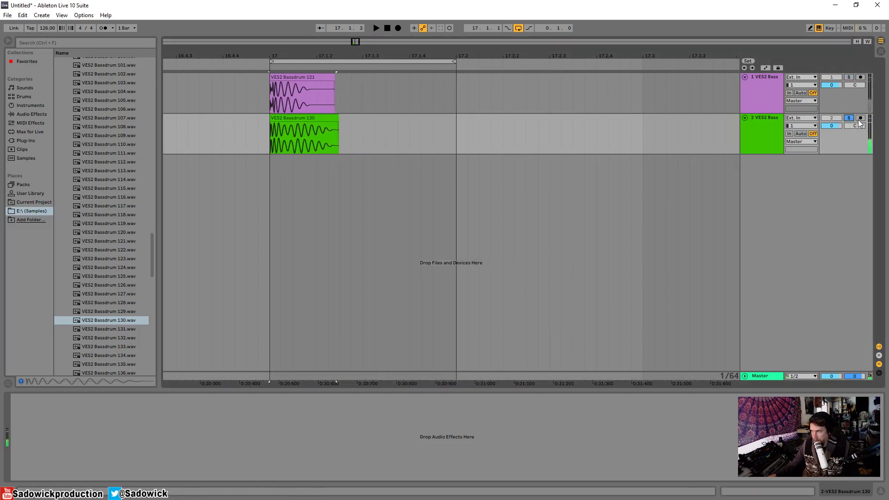
key(space)
click(849, 77)
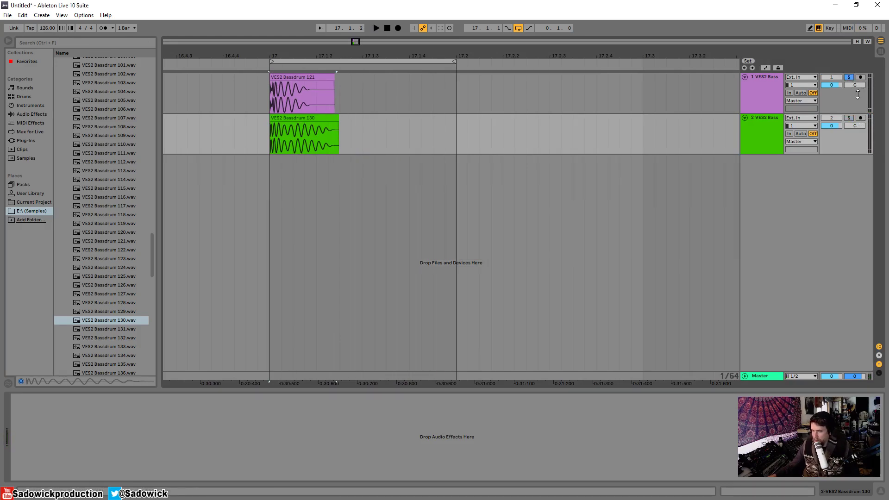
key(space)
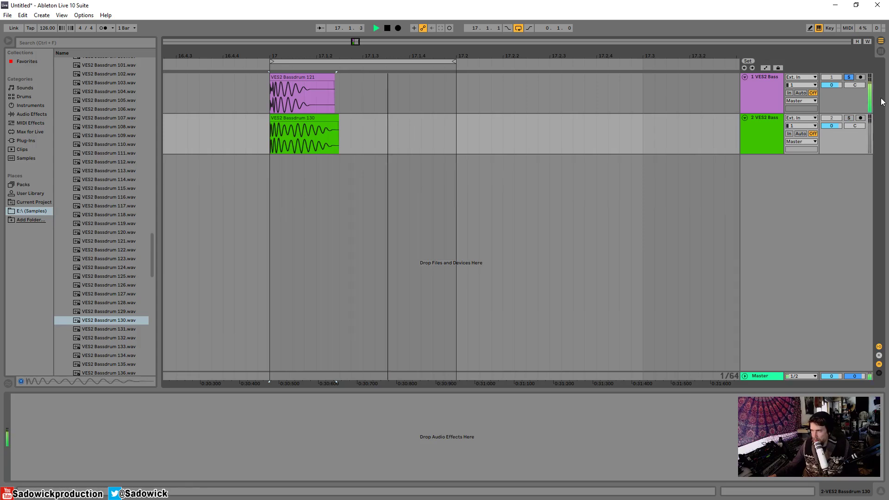
key(space)
click(849, 117)
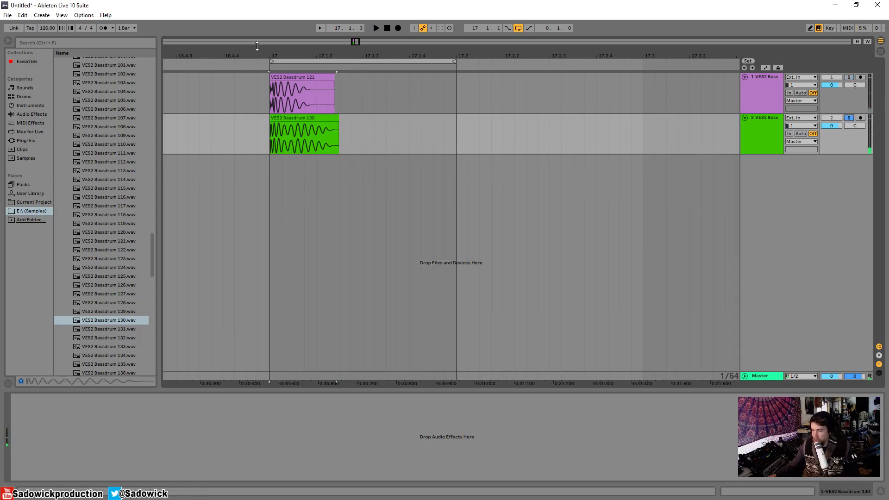
key(space)
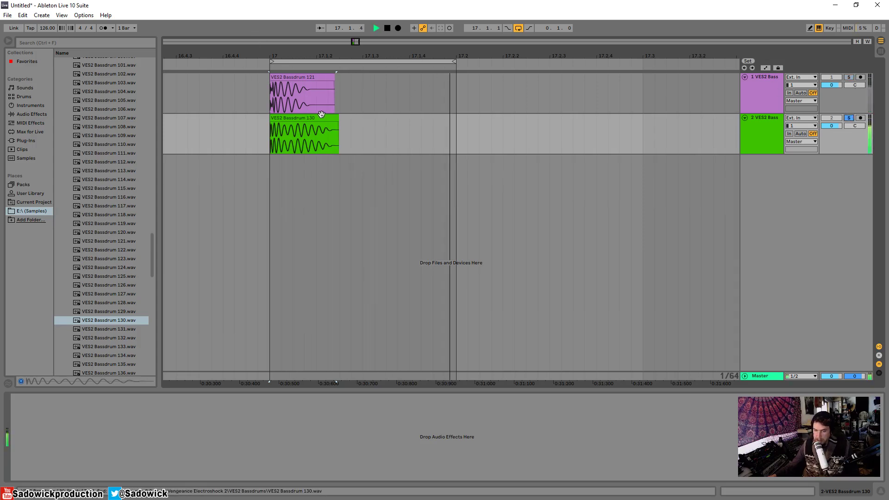
key(space)
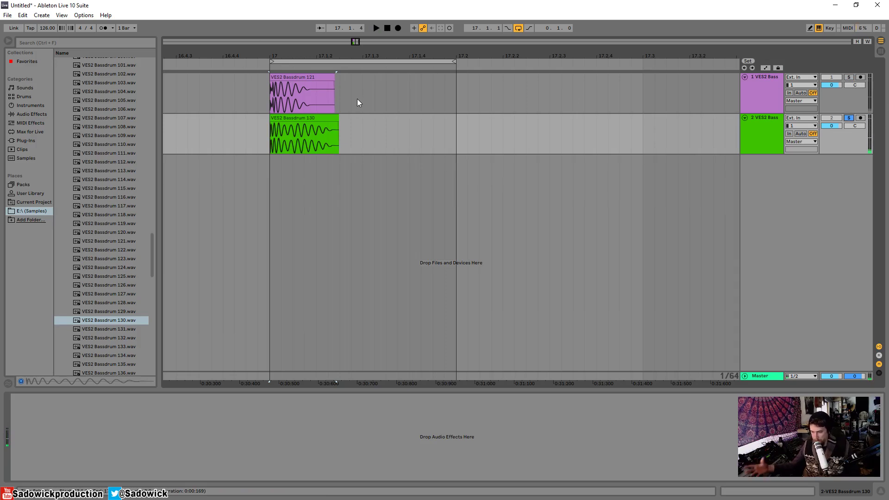
Unsolo the tracks, set the first kick's volume to -5.1 dB and the second's to -7.6 dB, and play both together
drag(279, 52, 792, 145)
click(851, 149)
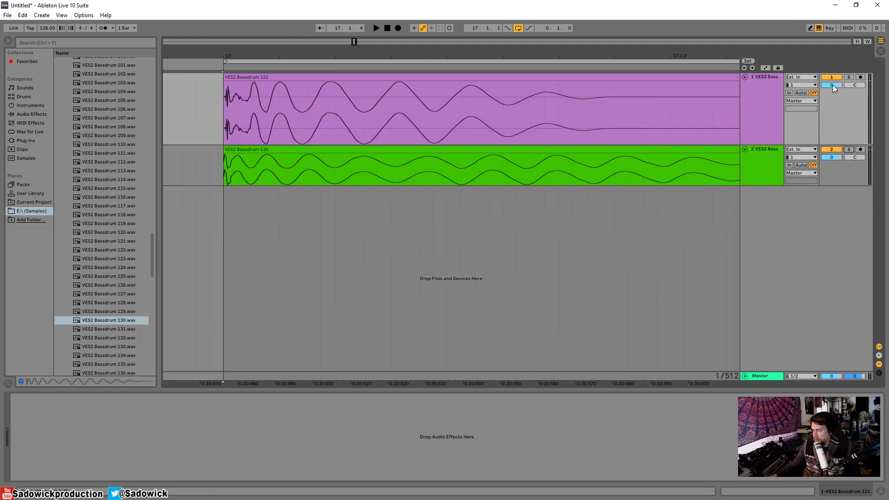
drag(833, 85, 832, 88)
mouse_move(825, 164)
mouse_down()
mouse_move(825, 172)
mouse_move(829, 162)
mouse_up()
key(space)
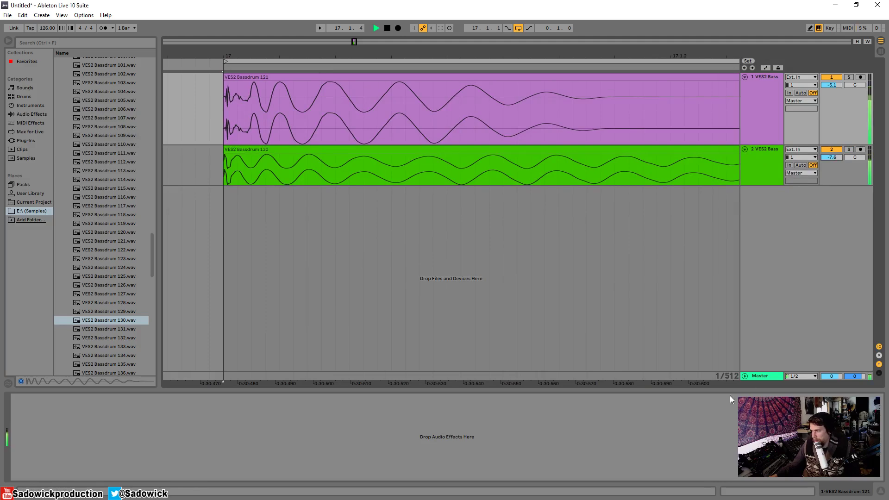
key(space)
Check the master track's FabFilter Pro-L 2 limiter while both kicks play
click(764, 376)
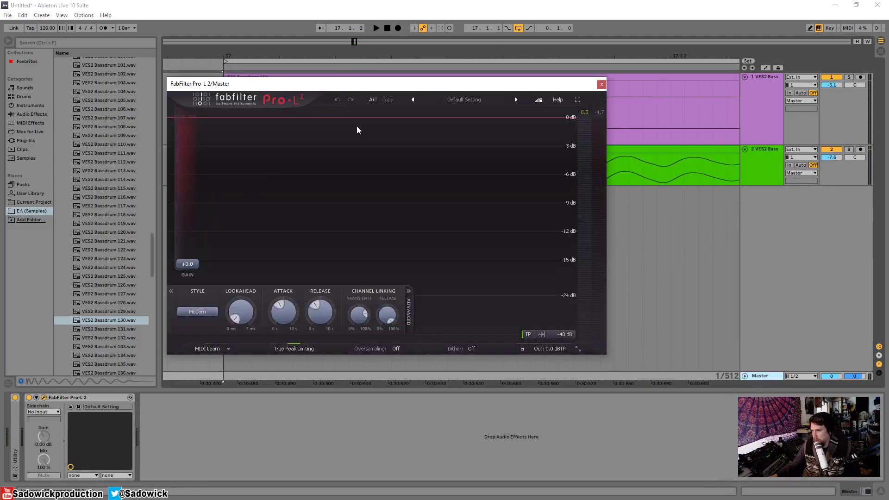
key(space)
key(space)
click(601, 84)
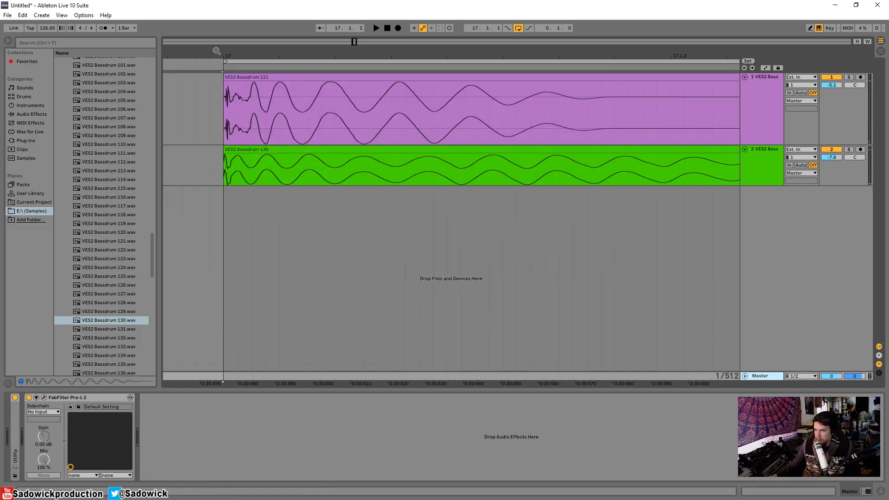
Enlarge both kick tracks' heights so the starts of their waveforms can be compared in detail
drag(235, 53, 213, 77)
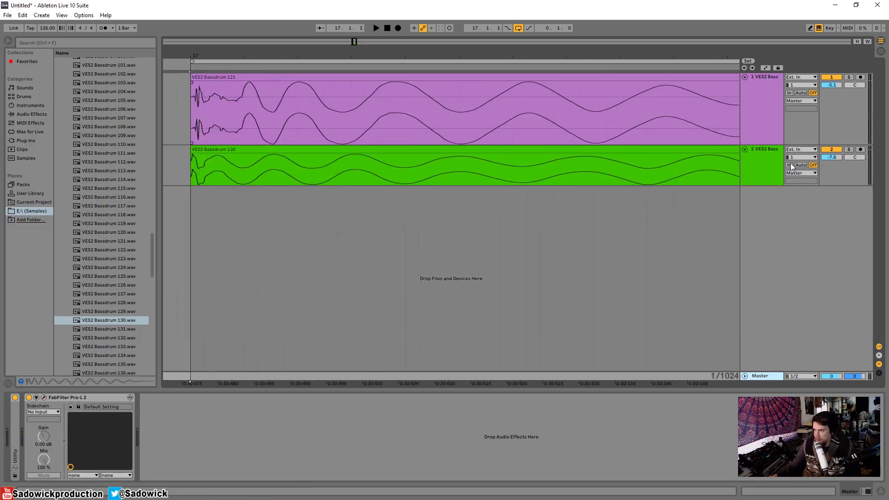
drag(832, 137, 833, 161)
drag(843, 201, 846, 293)
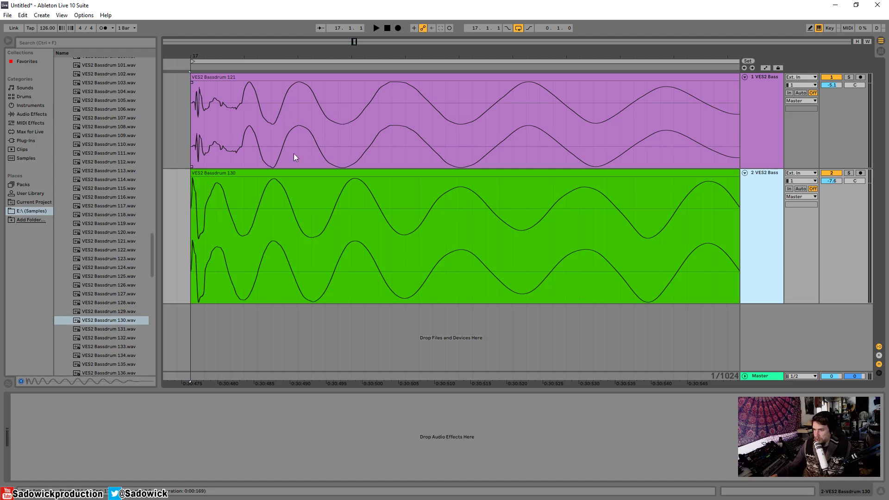
click(280, 180)
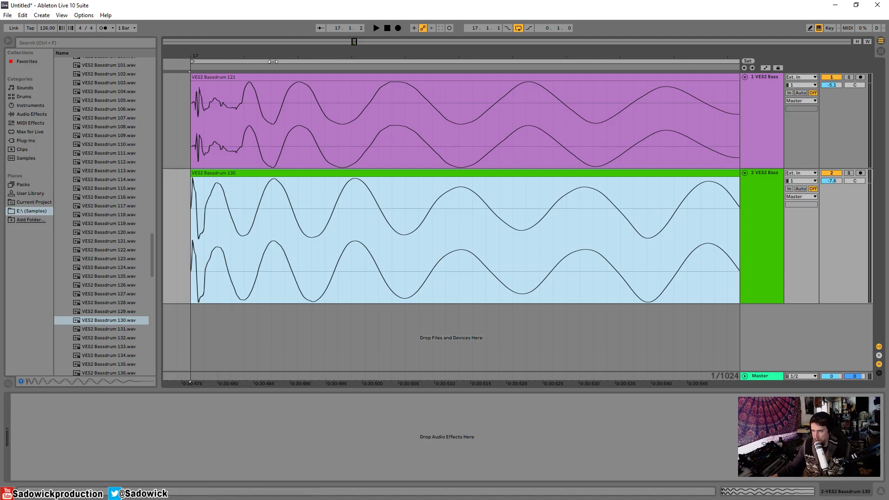
drag(254, 55, 340, 115)
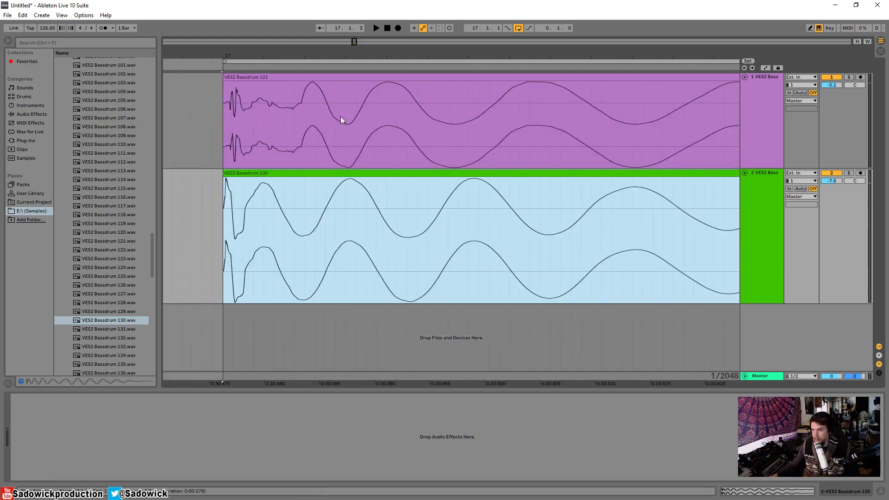
Turn the arrangement's fixed grid off and shift the VES2 Bassdrum 130 clip about 3.5 ms later than bar 17
drag(295, 173, 350, 163)
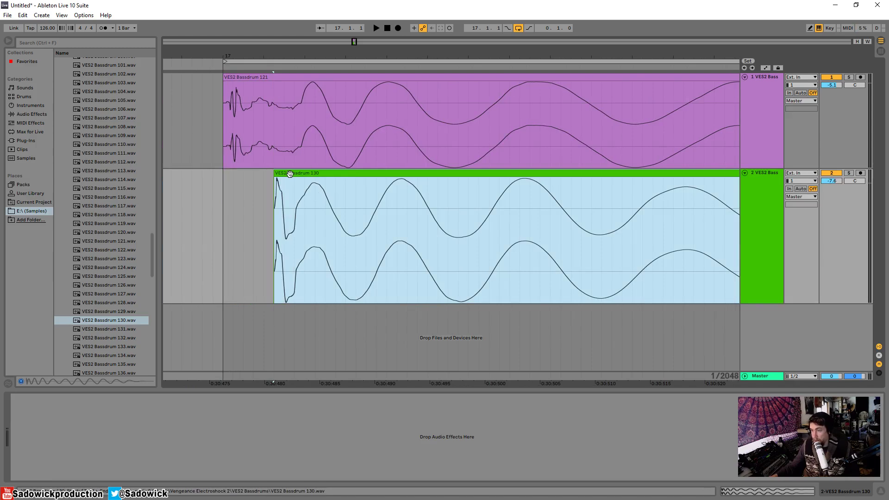
key(ctrl+z)
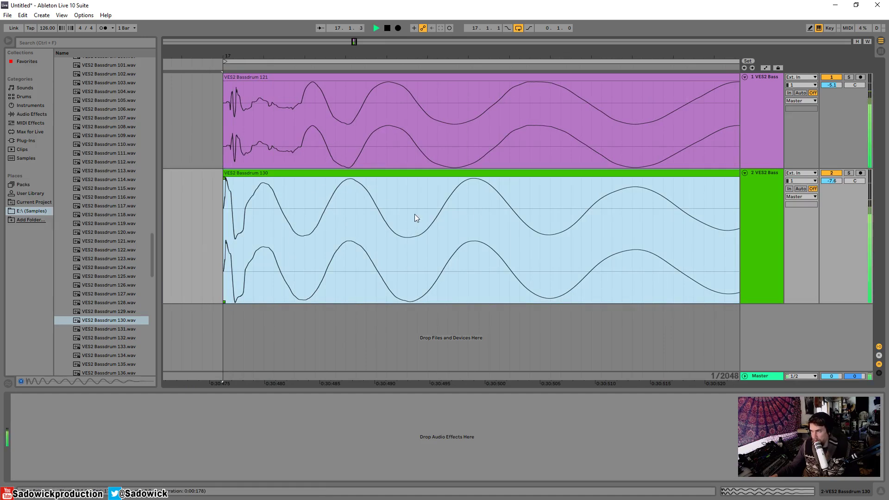
right_click(374, 220)
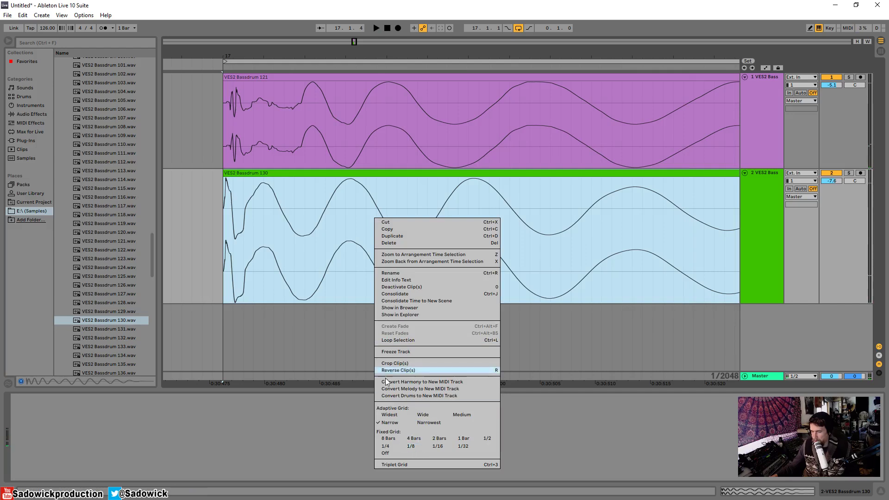
click(388, 454)
drag(354, 176, 391, 175)
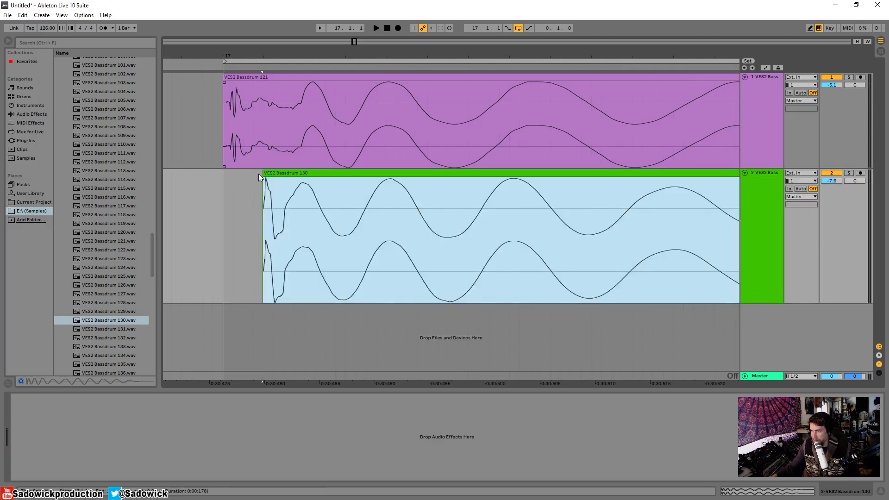
Play both kicks while moving the VES2 Bassdrum 130 clip back near bar 17 and out again to compare the phase alignment
key(space)
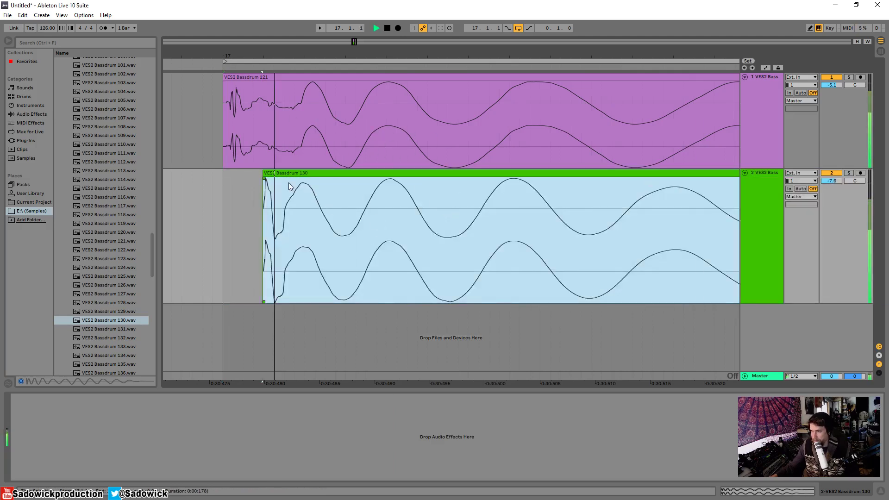
key(space)
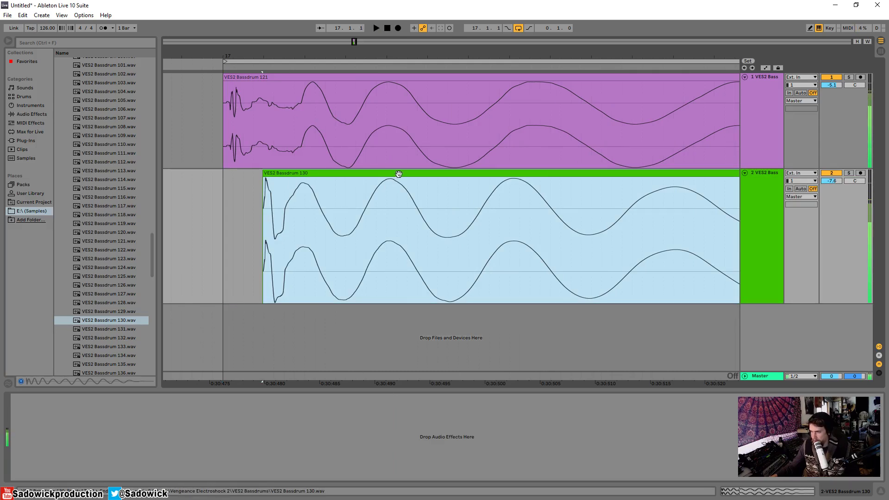
key(space)
drag(399, 174, 360, 177)
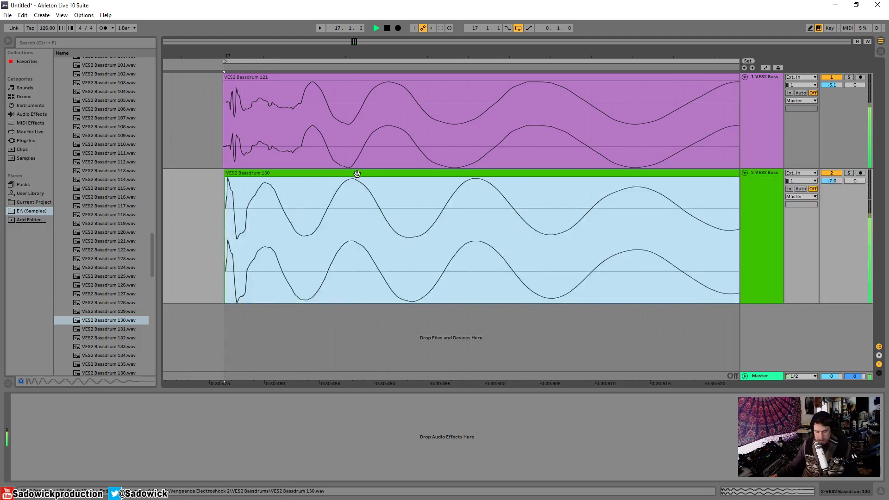
drag(357, 174, 395, 173)
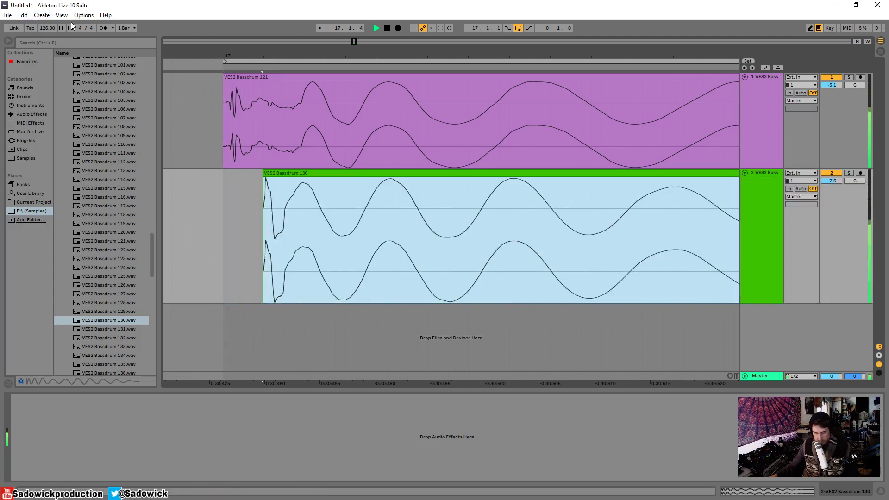
key(space)
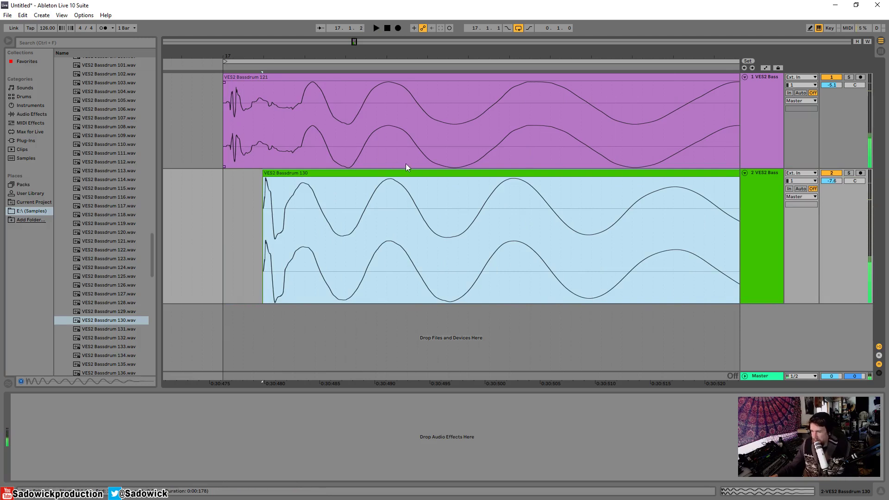
Return the VES2 Bassdrum 130 clip to bar 17 and reduce the height of both kick tracks
drag(397, 173, 361, 181)
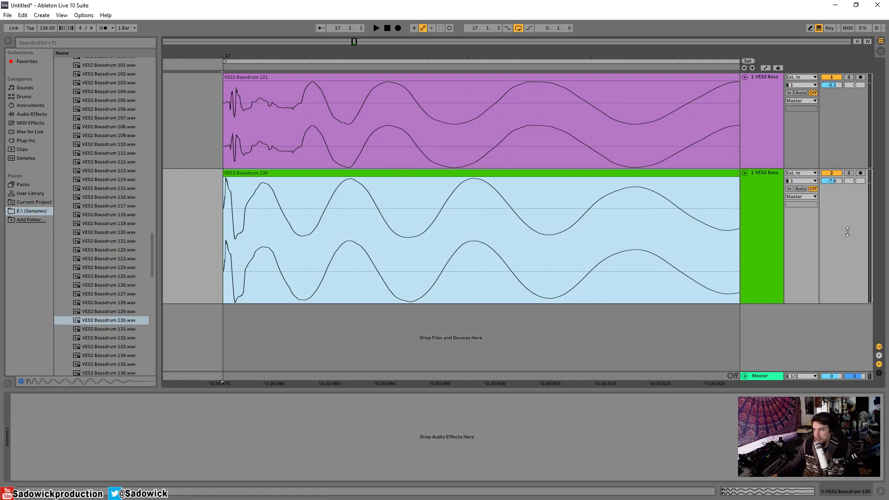
drag(846, 168, 847, 110)
drag(861, 200, 858, 194)
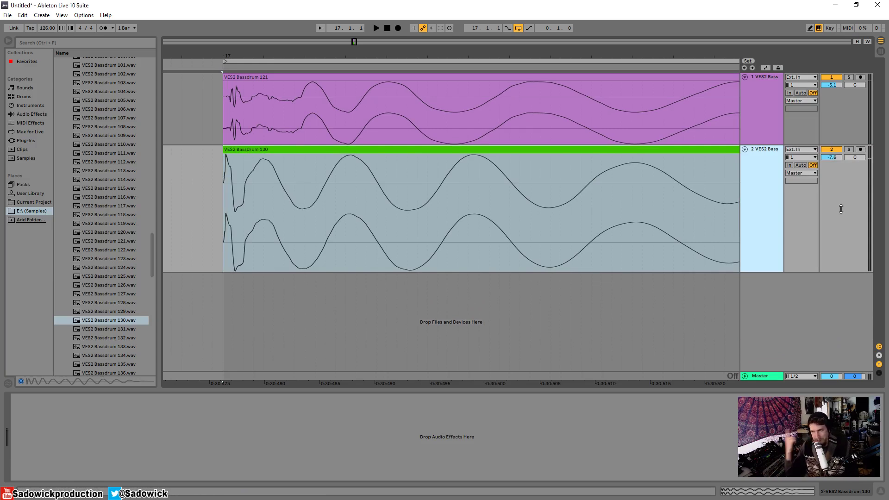
Add a Utility effect to the VES2 Bassdrum 130 track and invert the phase of its left and right channels
drag(840, 206, 841, 199)
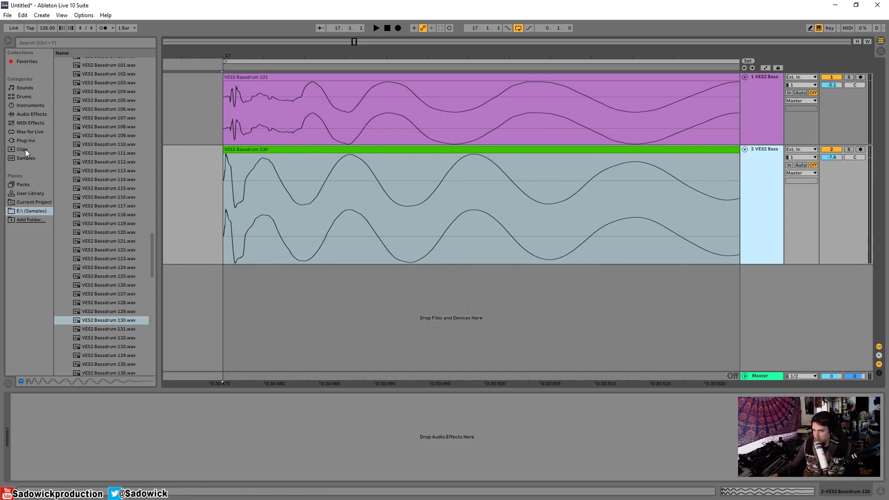
click(32, 114)
scroll(93, 260, down, 1)
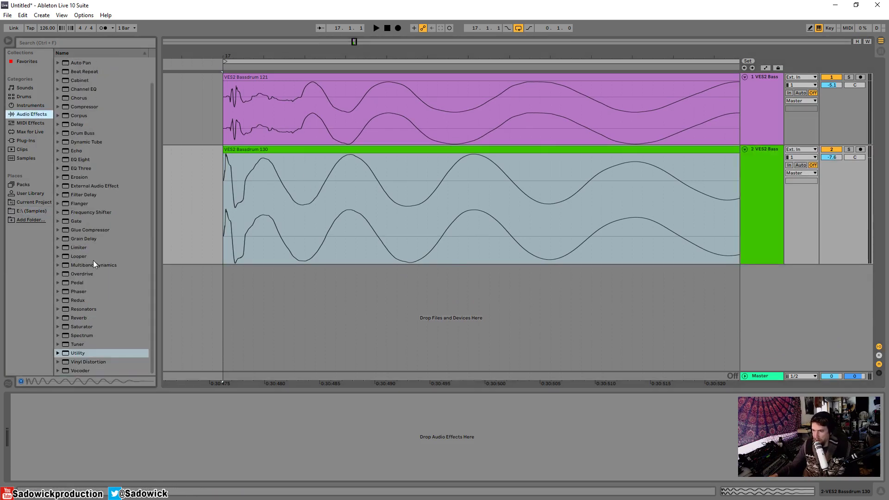
double_click(79, 354)
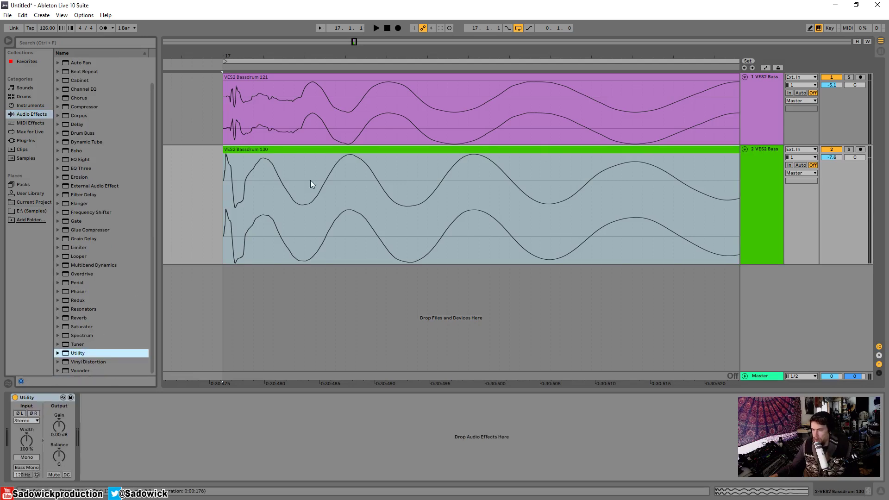
click(847, 195)
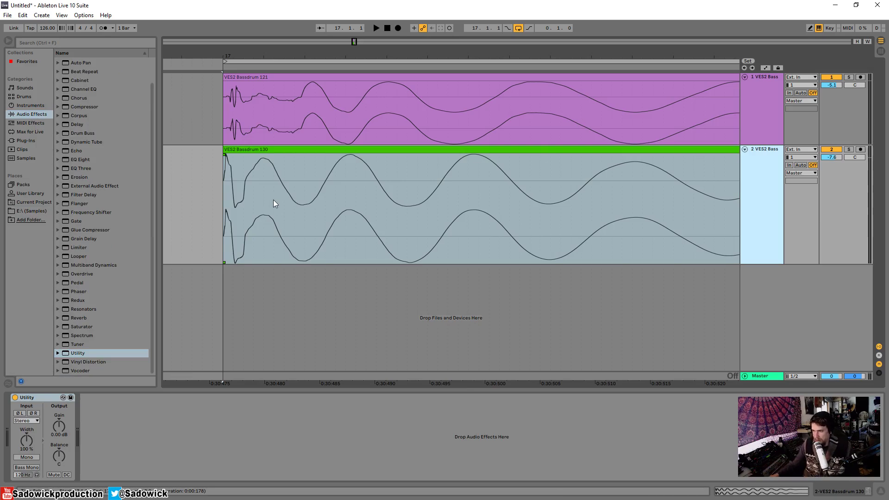
click(19, 413)
click(33, 413)
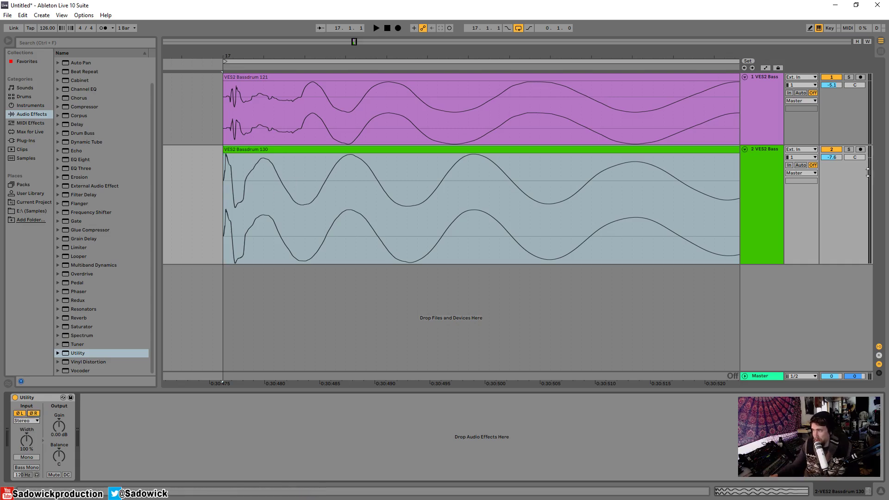
Solo the VES2 Bassdrum 130 track and play it with the Utility effect bypassed and re-enabled to compare the sound
click(850, 149)
key(space)
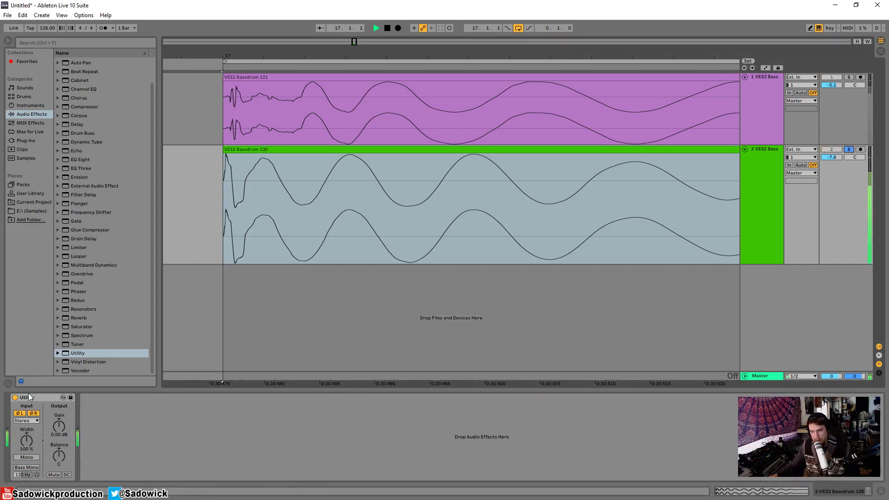
click(15, 398)
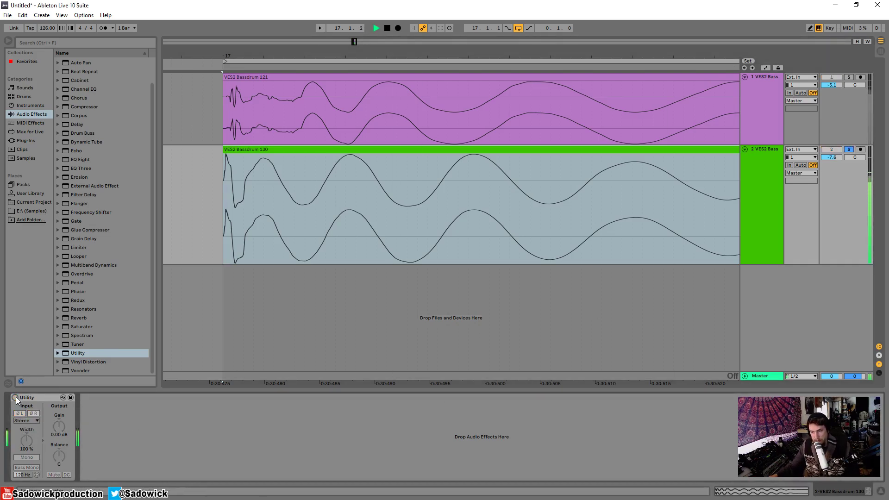
click(15, 398)
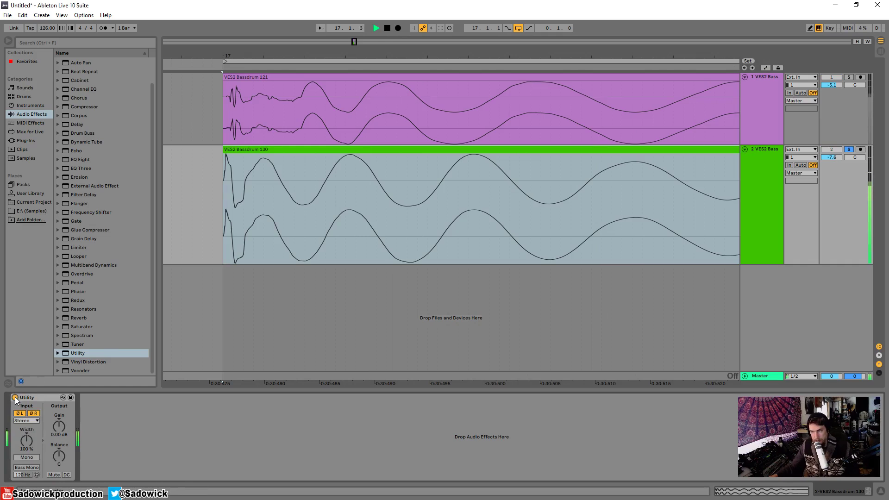
key(space)
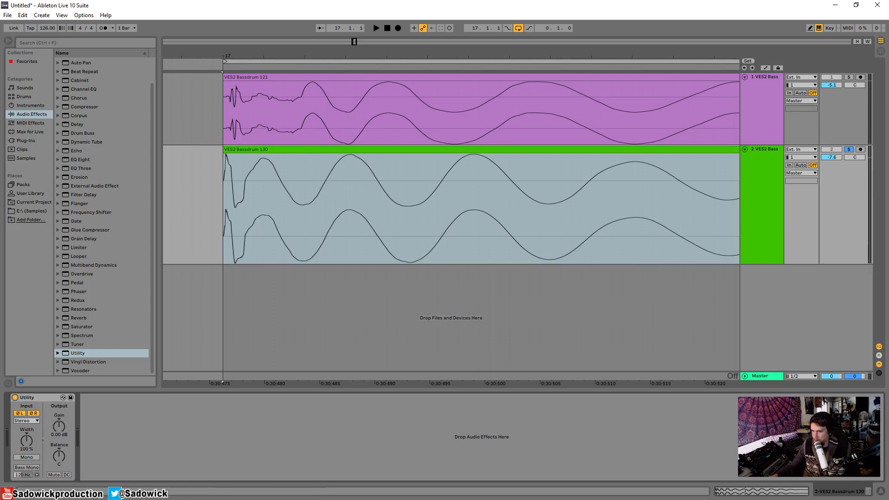
Unsolo the VES2 Bassdrum 130 track and play both kicks with and without the Utility's phase inversion
key(space)
click(849, 149)
key(space)
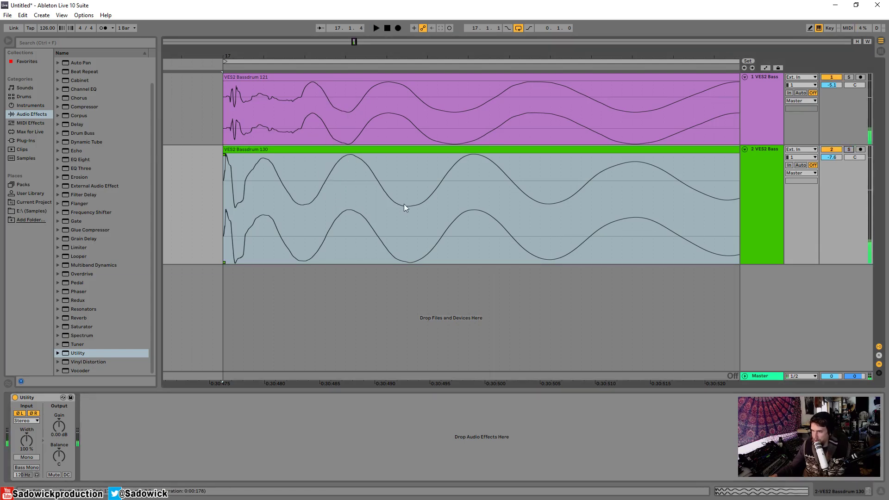
key(space)
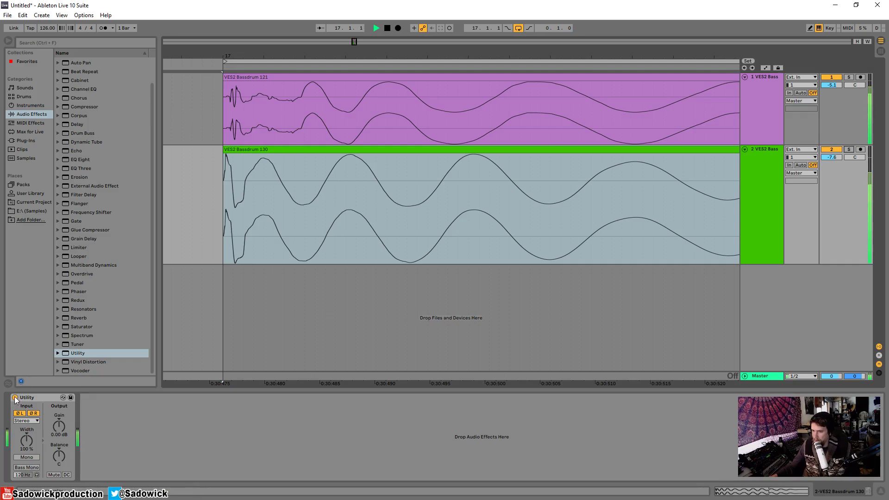
click(15, 397)
key(space)
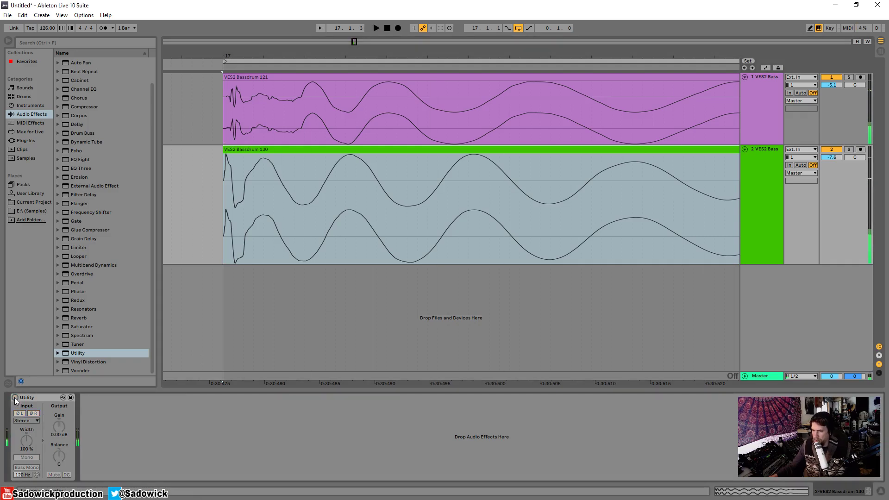
click(16, 397)
key(space)
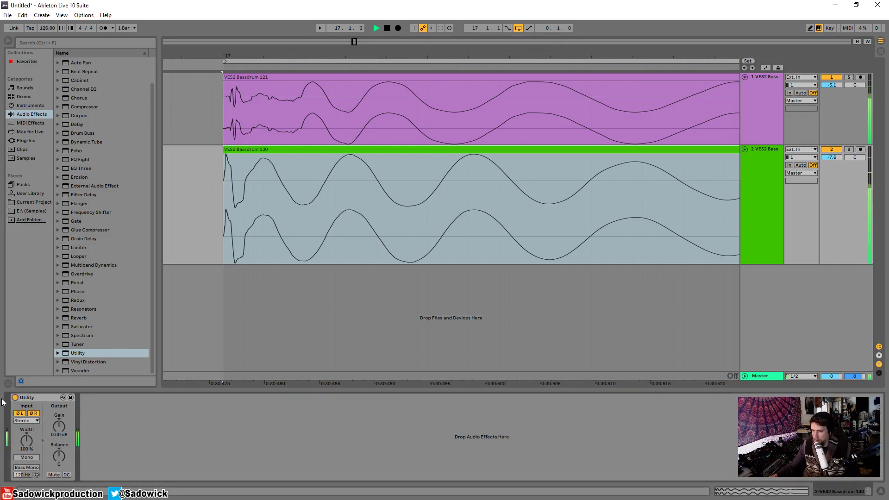
key(space)
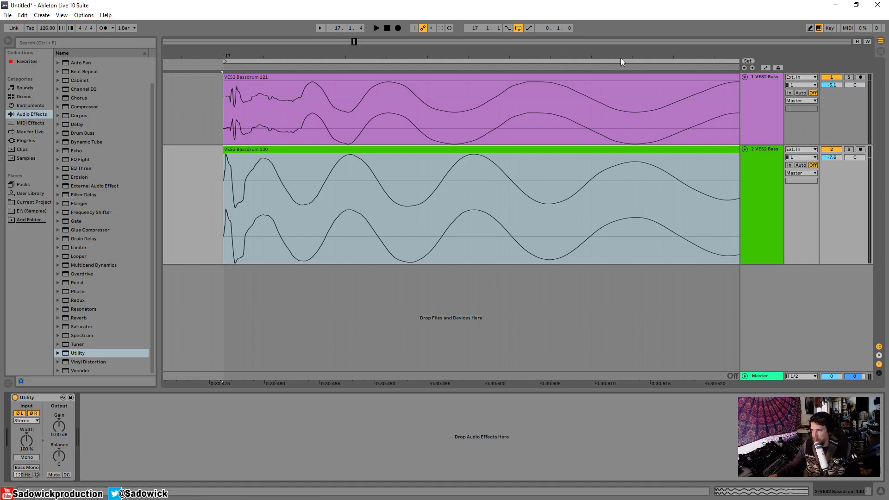
Compare more of both waveforms, play the kicks with the phase inversion switched on and off, and leave the Utility off
drag(620, 57, 476, 56)
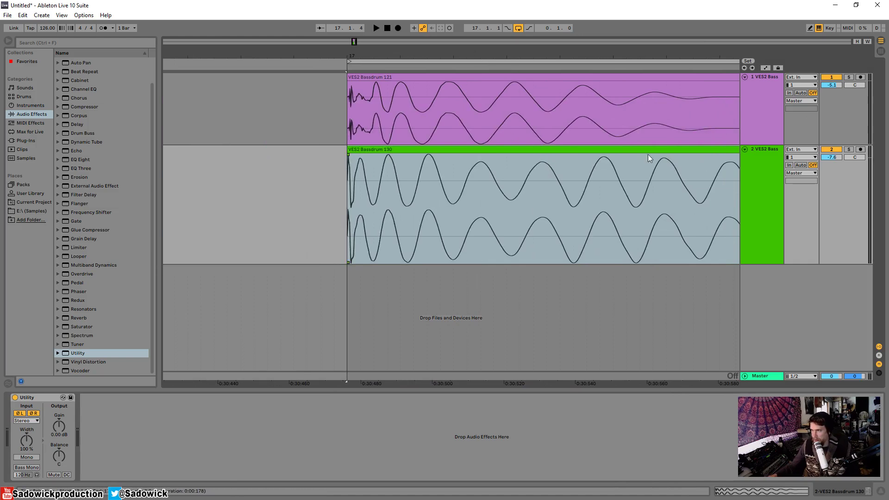
drag(391, 54, 327, 49)
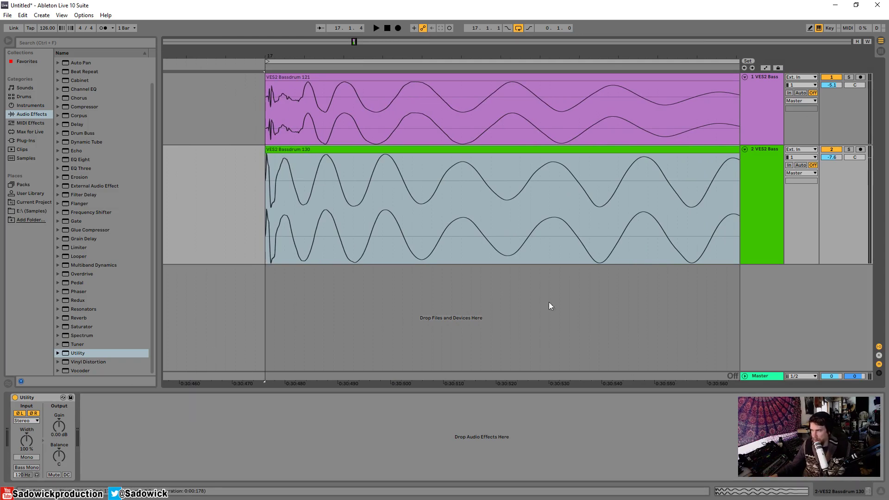
key(space)
click(15, 398)
click(15, 398)
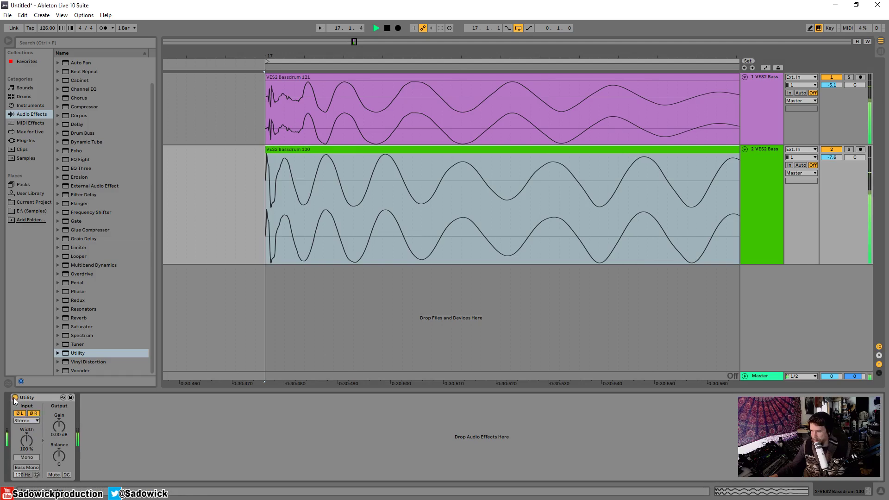
click(15, 398)
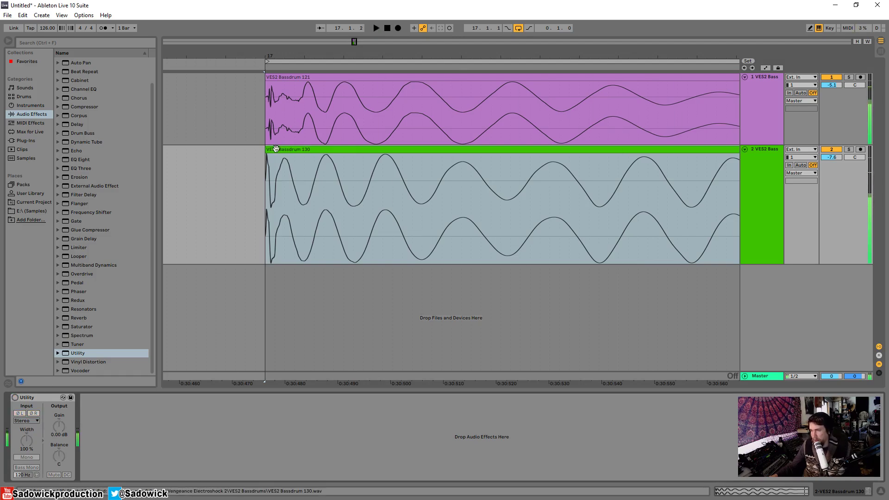
click(336, 148)
key(space)
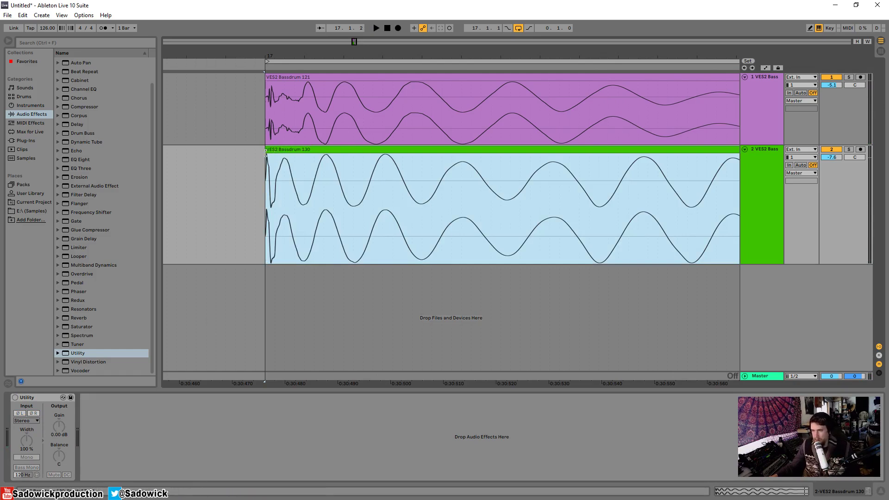
Trim about 4 ms off the start of the VES2 Bassdrum 130 clip and move it about 8 ms after bar 17
drag(271, 42, 331, 157)
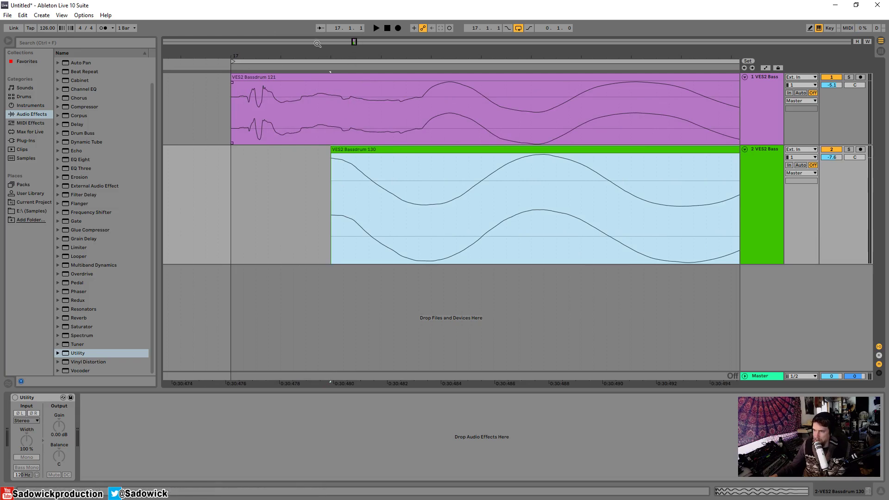
drag(320, 50, 239, 28)
drag(275, 151, 319, 157)
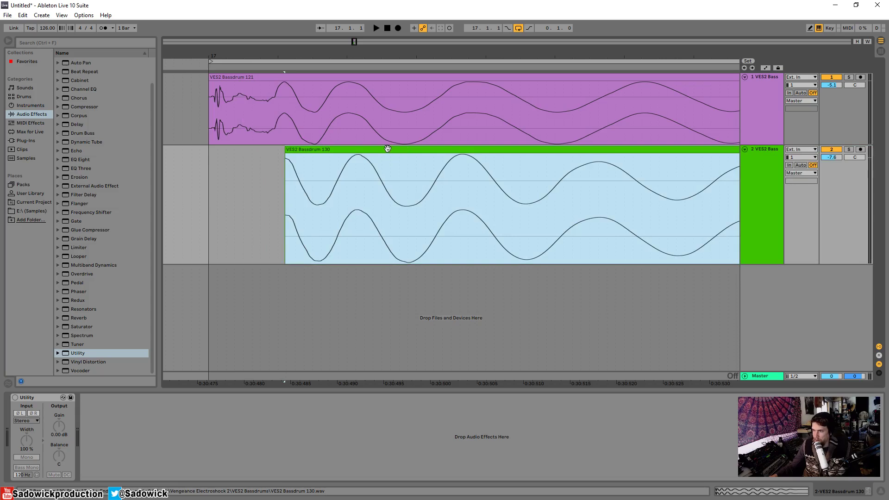
Turn on warping for the VES2 Bassdrum 130 clip and set its warp mode to Re-Pitch
click(790, 493)
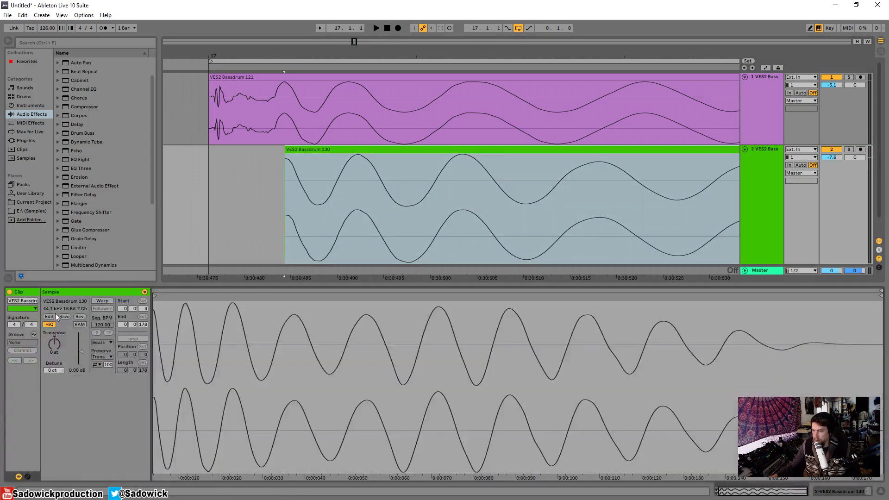
click(104, 300)
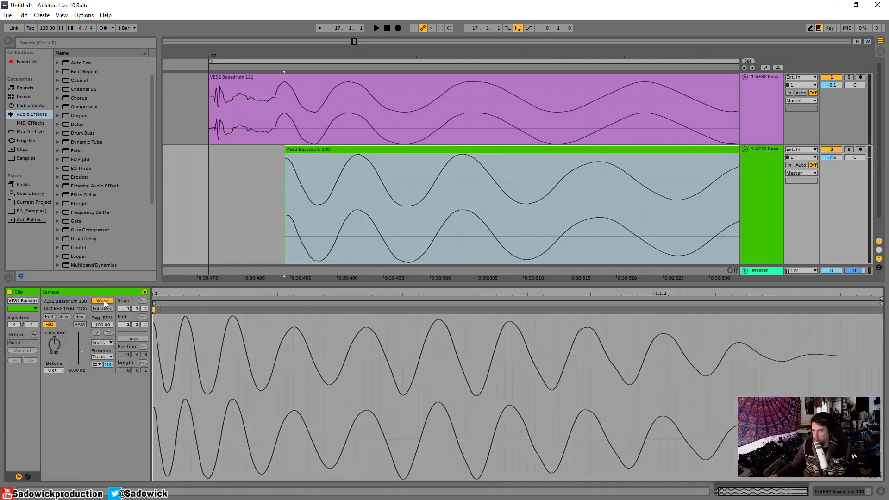
click(102, 343)
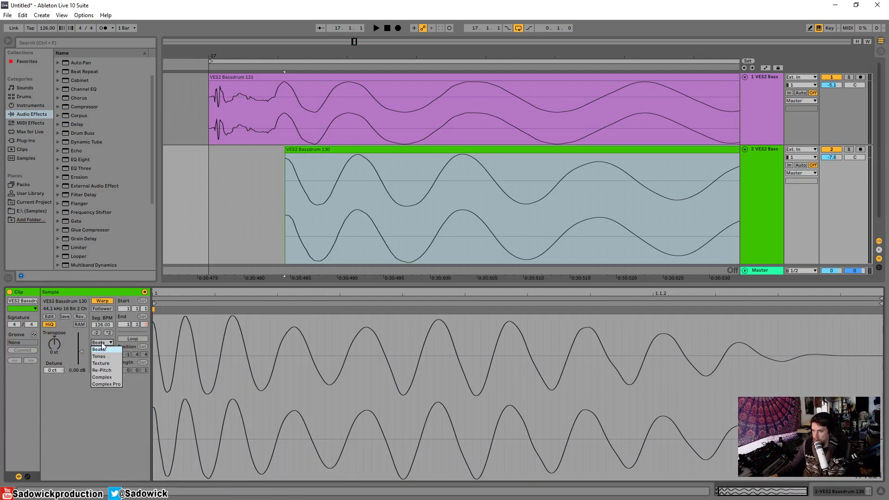
click(105, 372)
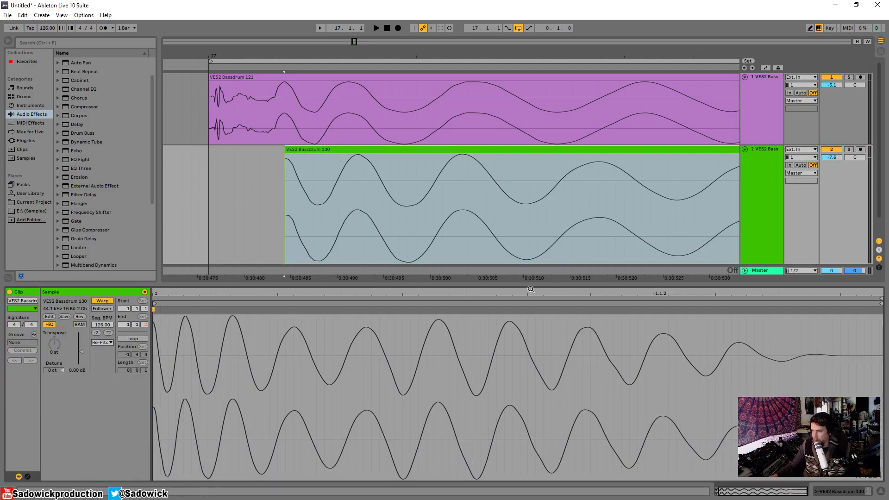
Add a warp marker at the end of the VES2 Bassdrum 130 sample, set the segment BPM to 142 and play both kicks
drag(529, 294, 585, 109)
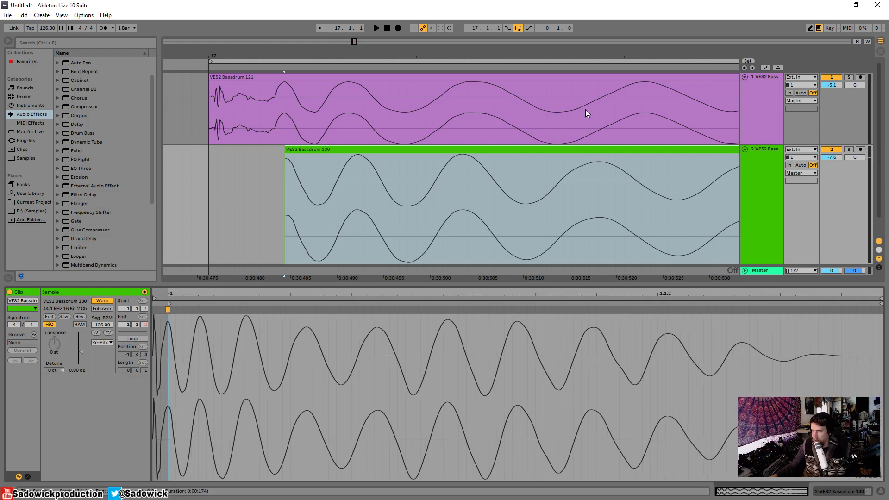
double_click(880, 309)
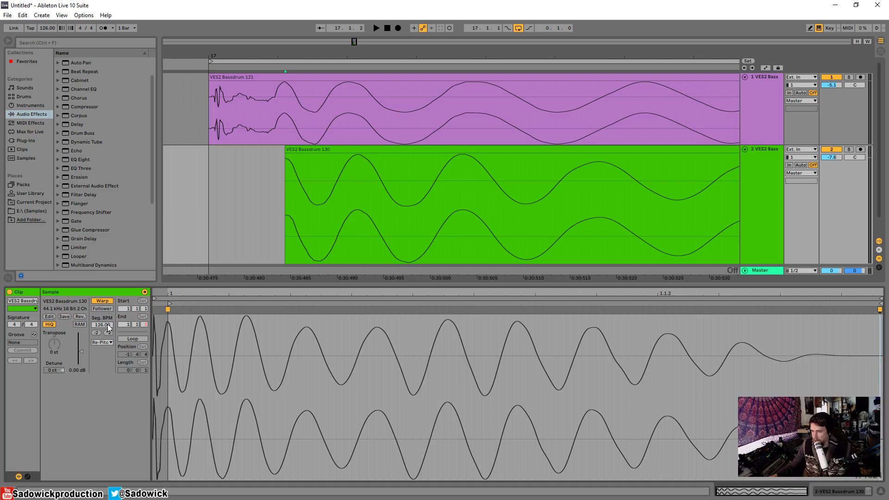
drag(107, 324, 108, 266)
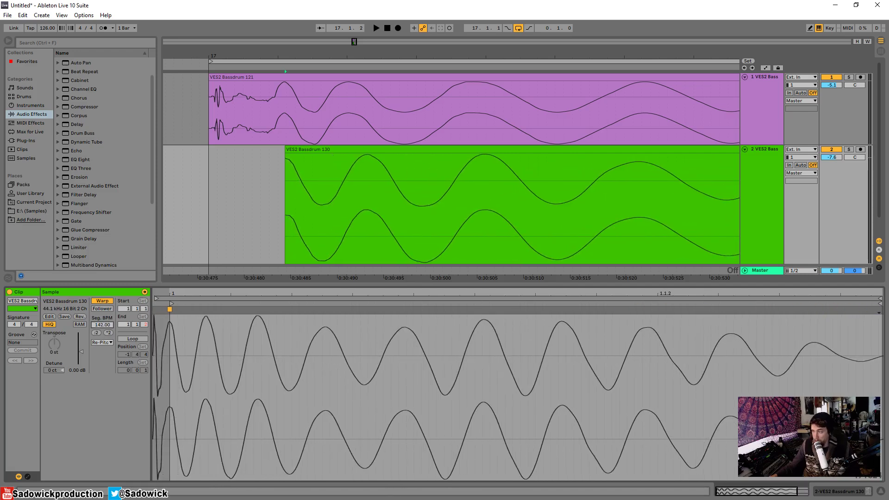
key(space)
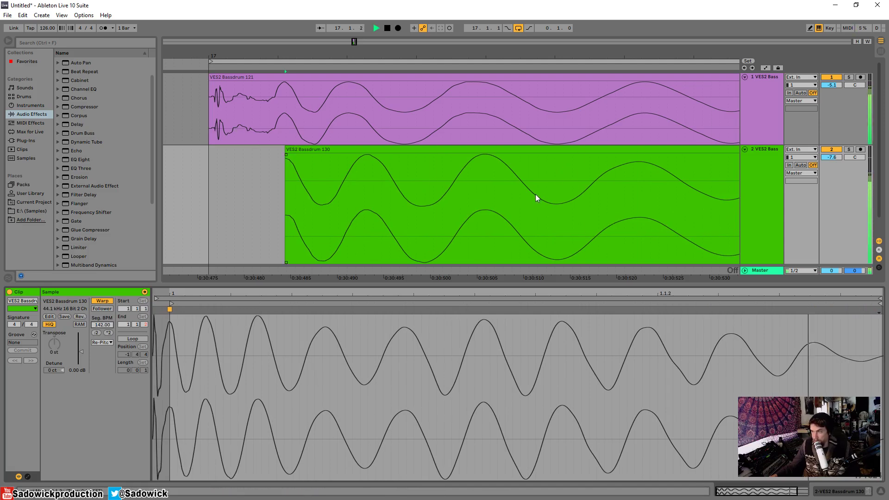
key(space)
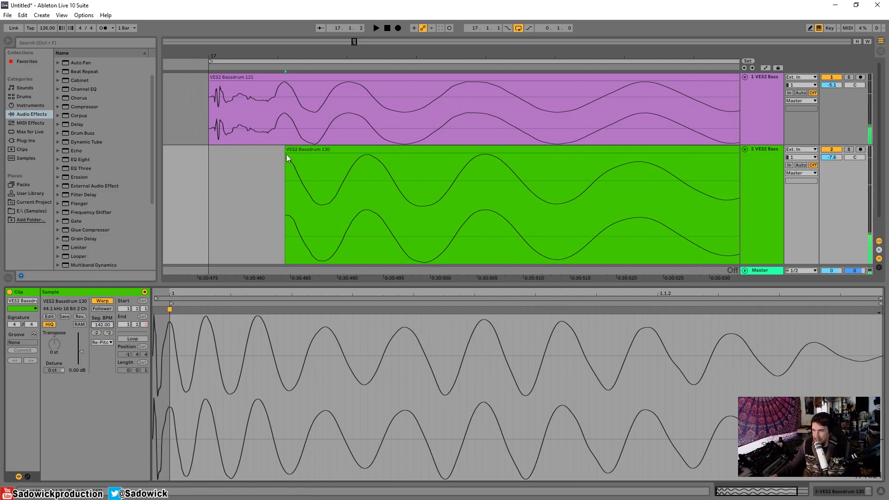
Give the VES2 Bassdrum 130 clip a fade-in of about 5.5 ms and play it both alone and with the other kick
drag(286, 154, 195, 153)
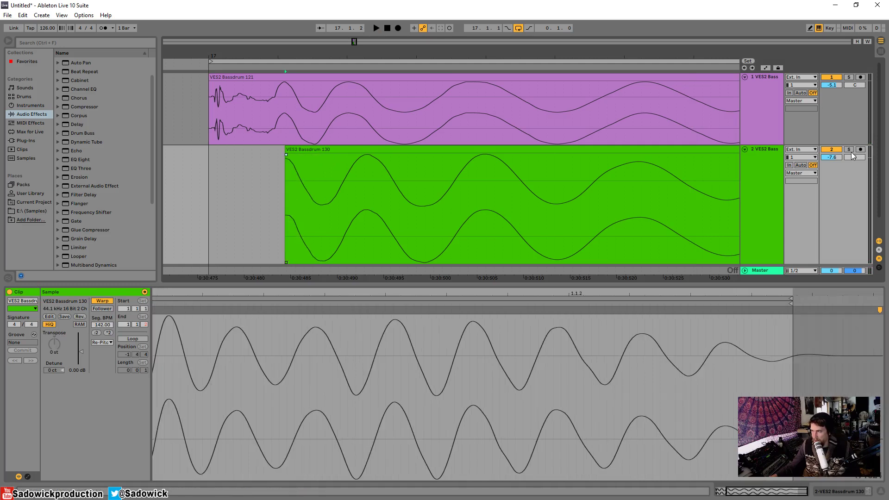
drag(287, 156, 337, 161)
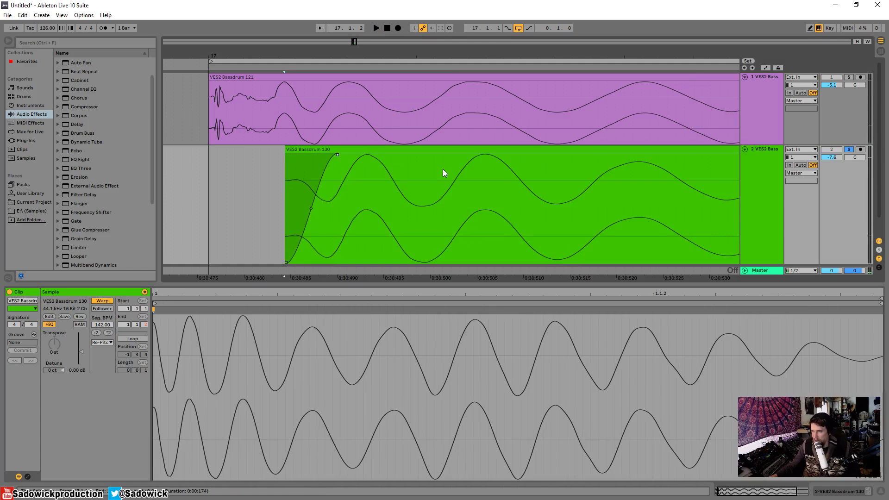
key(space)
key(space)
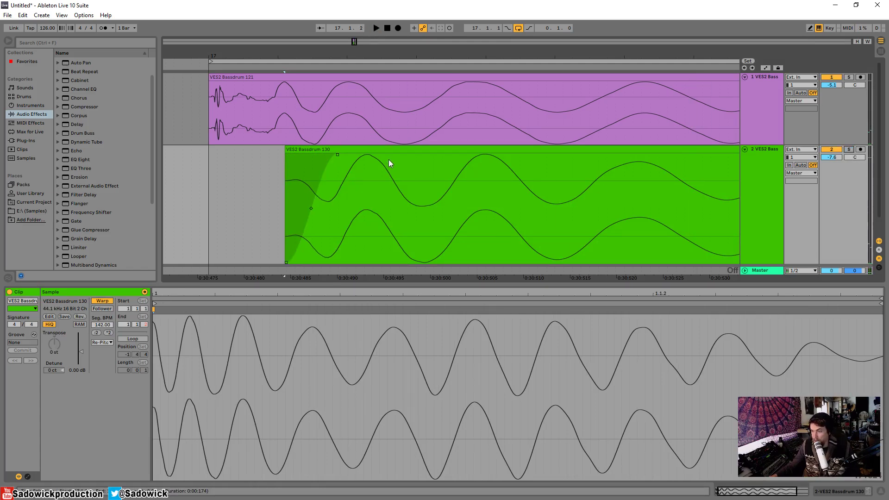
key(space)
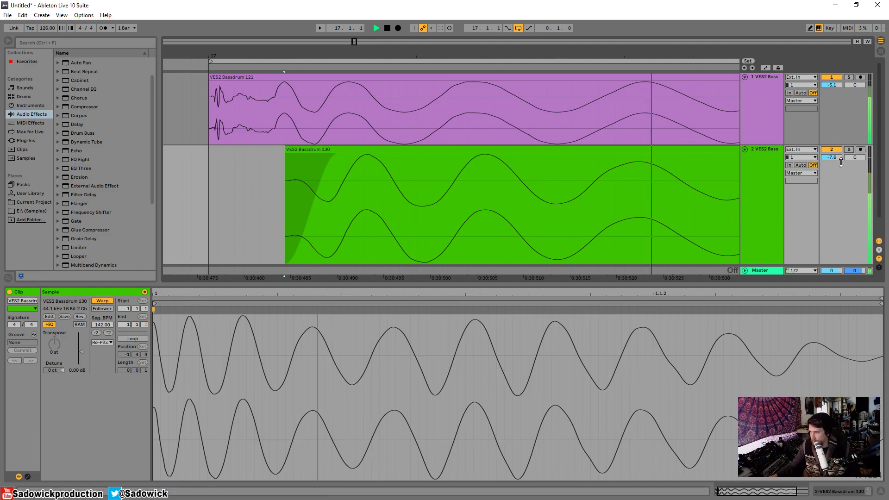
key(space)
drag(326, 56, 245, 34)
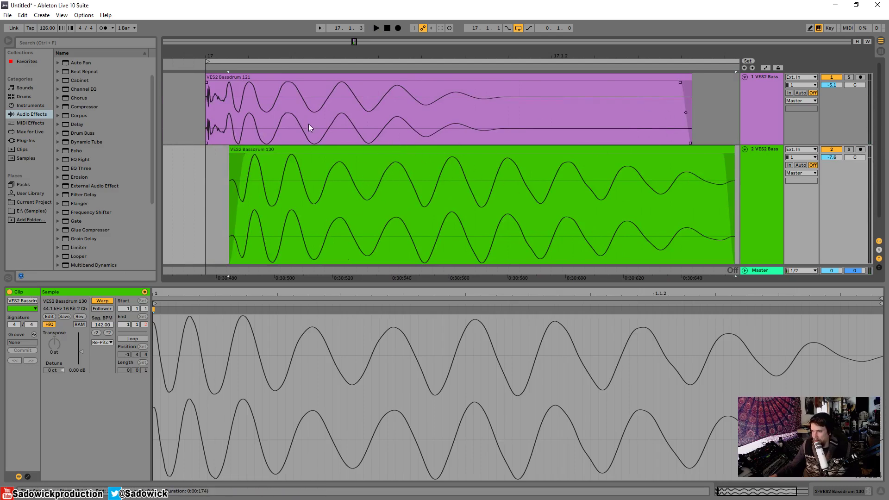
Reduce the height of the two kick tracks and set the arrangement's adaptive grid to Narrow
drag(254, 55, 312, 190)
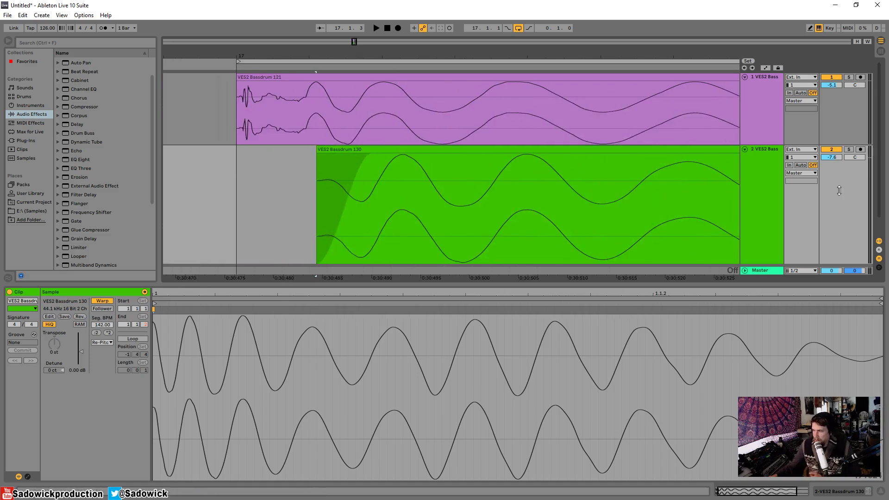
scroll(839, 190, down, 1)
click(847, 107)
scroll(847, 107, down, 1)
drag(529, 52, 322, 1)
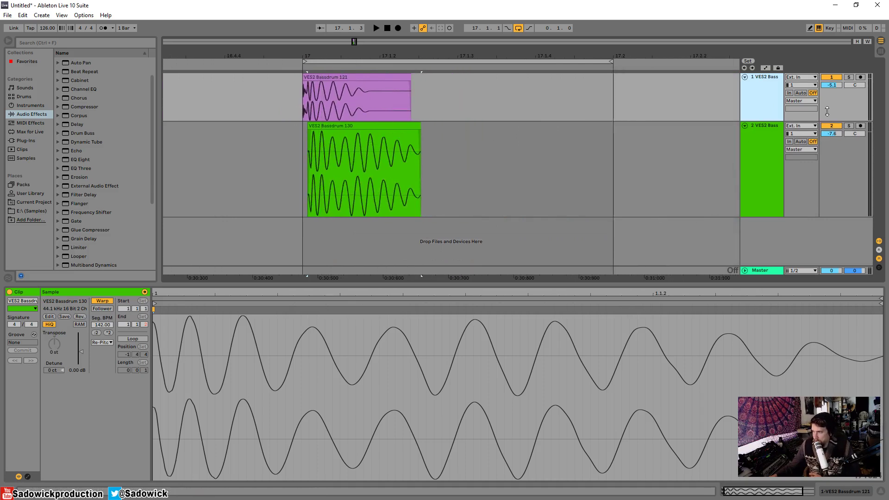
right_click(613, 147)
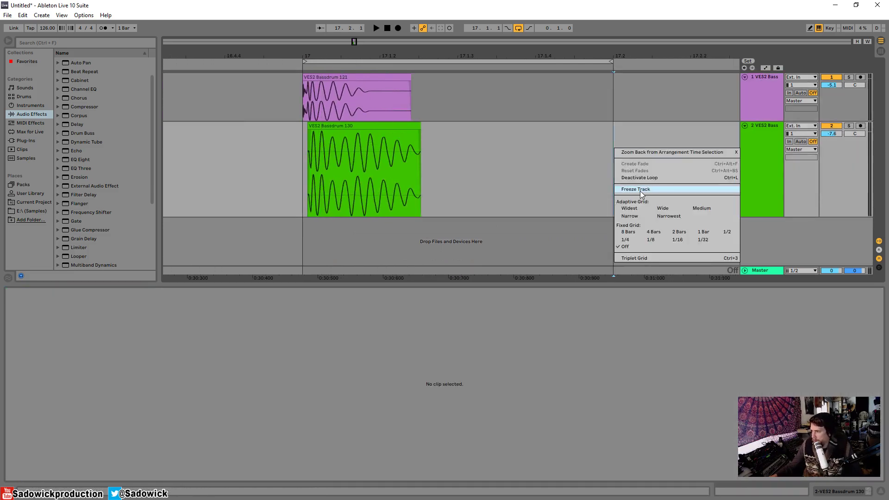
click(630, 216)
Delete the VES2 Bassdrum 130 and VES2 Bassdrum 121 clips from their tracks
click(391, 131)
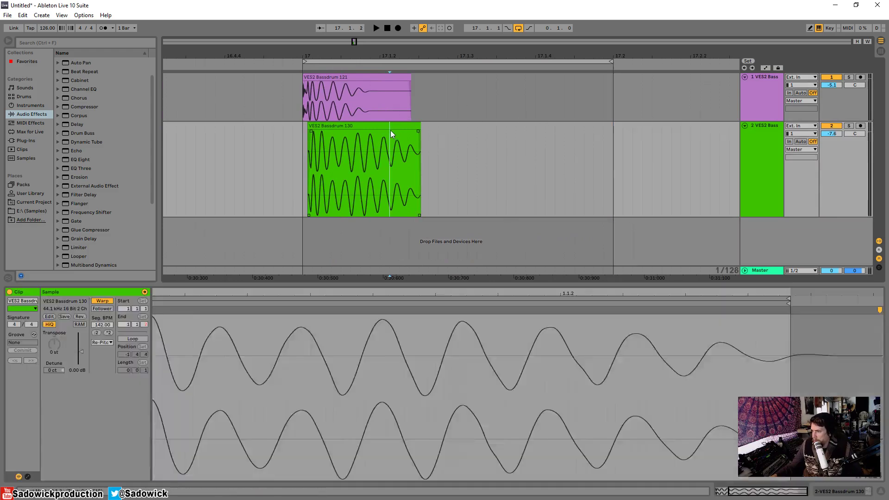
click(391, 126)
key(Delete)
click(359, 78)
key(Delete)
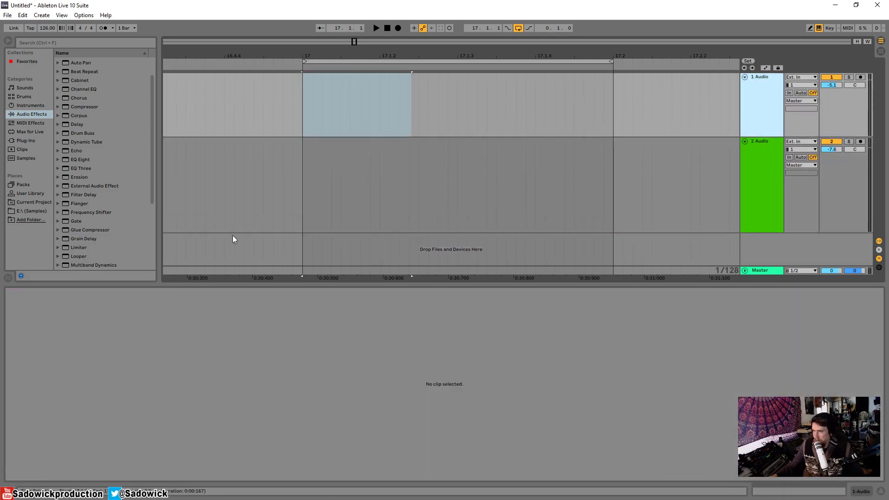
Place VES2 Bassdrum 139.wav from the E:\ (Samples) folder on the first audio track at bar 17
click(34, 209)
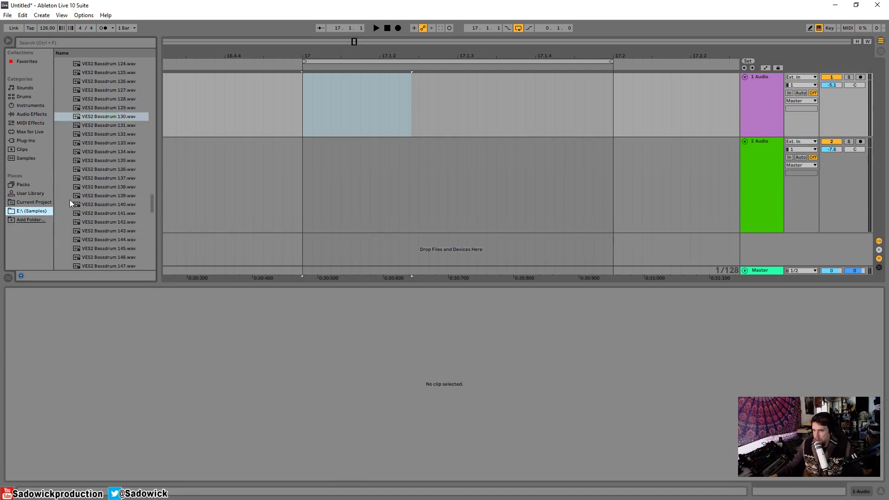
click(95, 195)
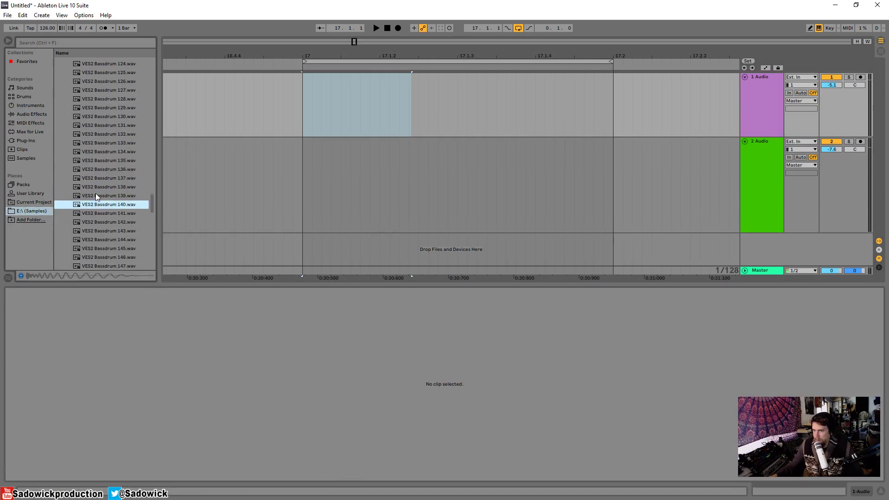
drag(93, 198, 382, 130)
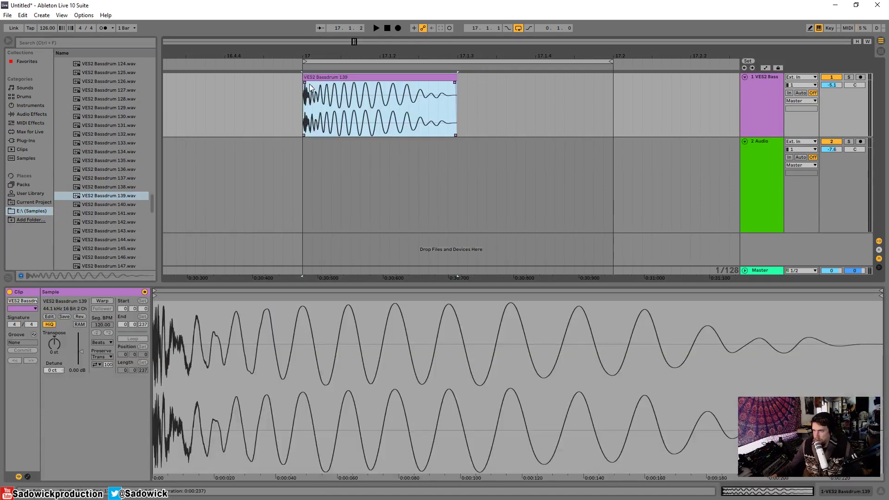
Try a fade-in of about 5 ms and a shorter one on the VES2 Bassdrum 139 clip, and play it
drag(304, 82, 302, 82)
click(383, 77)
scroll(301, 76, up, 6)
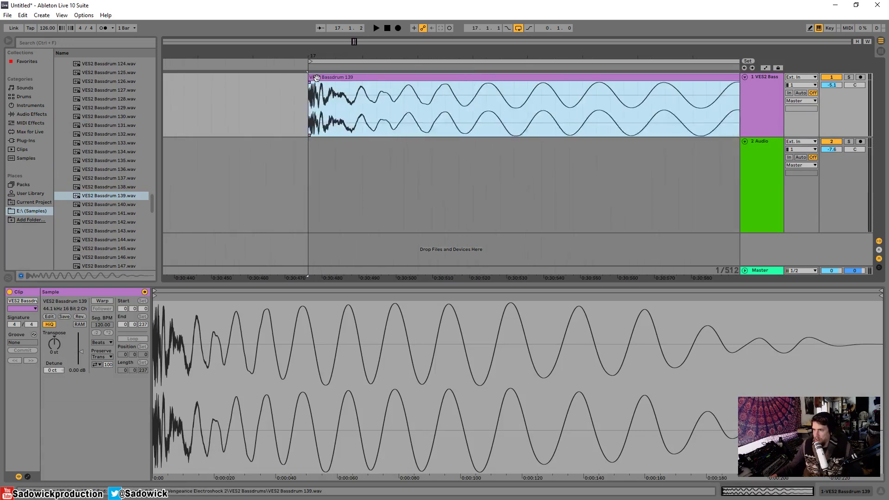
drag(310, 85, 330, 87)
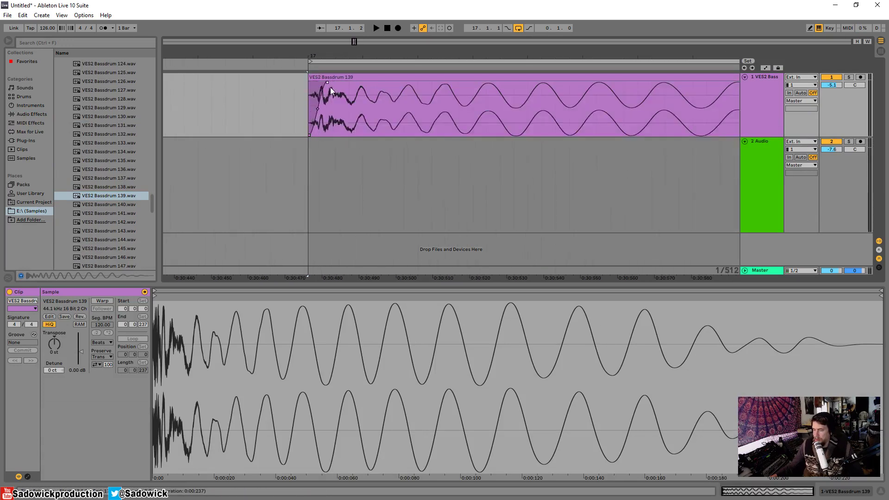
click(334, 77)
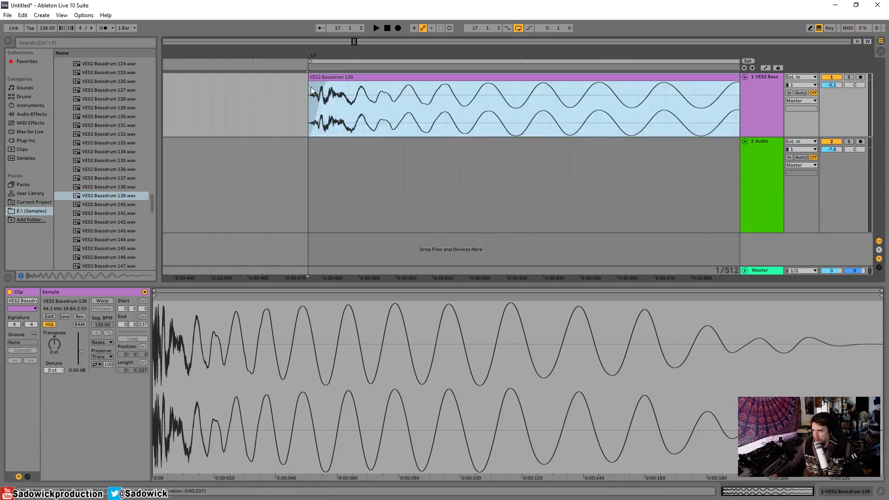
drag(327, 82, 318, 84)
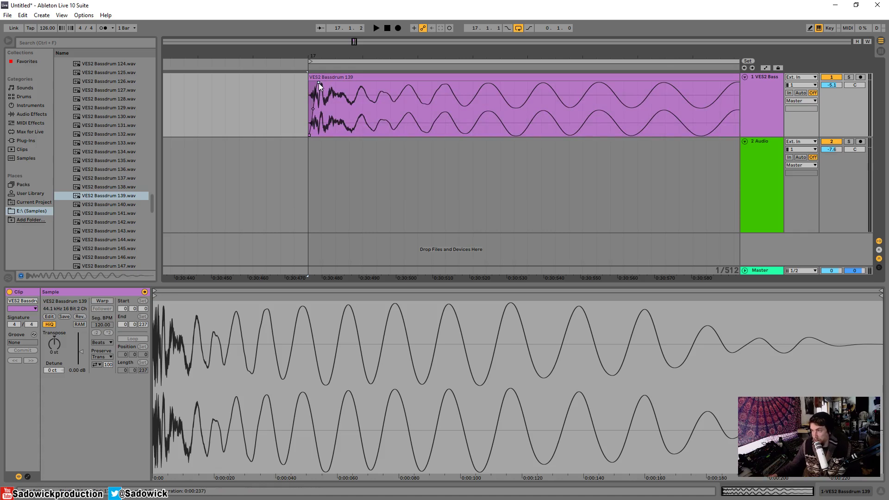
click(319, 83)
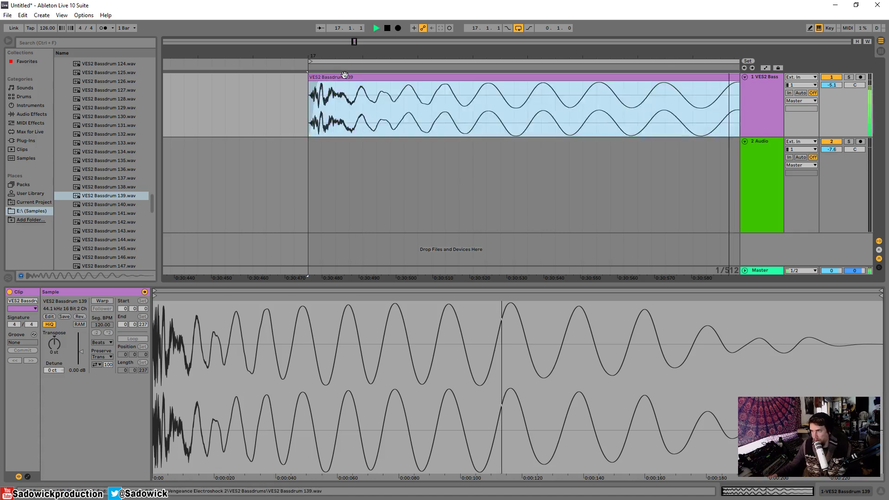
click(317, 83)
Inspect the attack of the VES2 Bassdrum 139 waveform up close and play the clip from bar 17
drag(313, 50, 316, 116)
key(space)
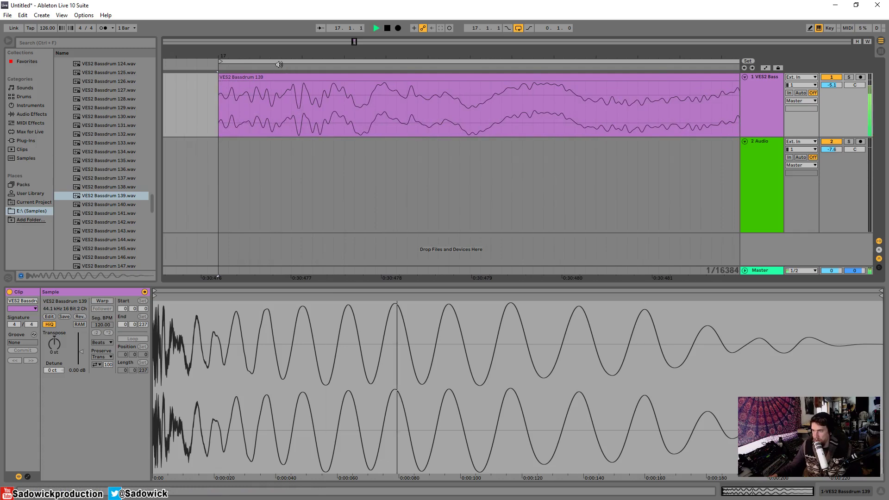
key(space)
drag(281, 55, 281, 8)
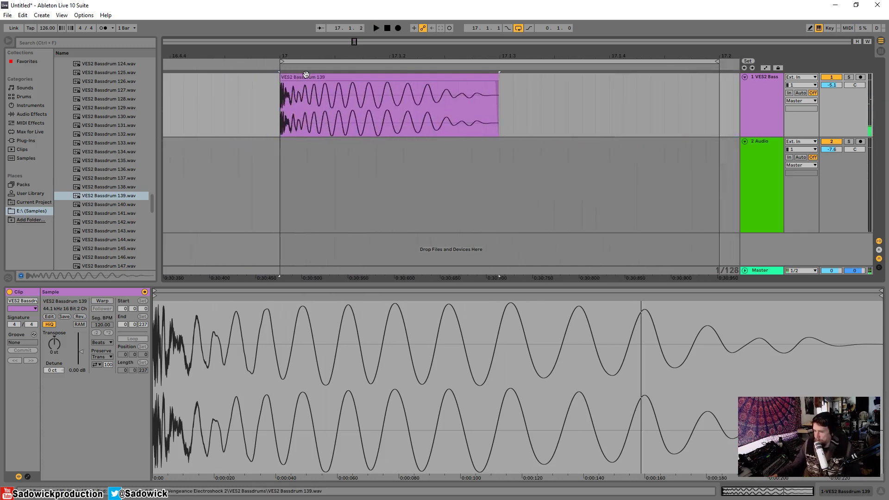
Audition further bass drum samples, place VES2 Bassdrum 163.wav on the second track at bar 17 and reduce that track's height
scroll(111, 171, down, 5)
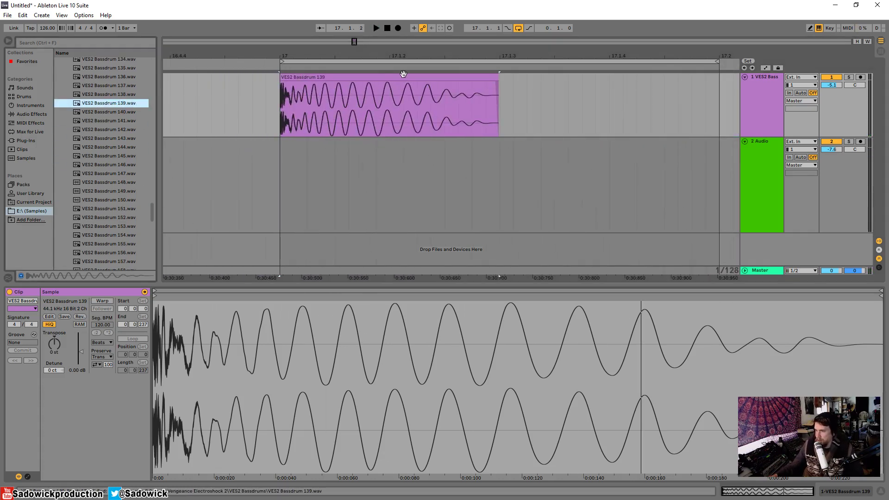
scroll(108, 194, down, 3)
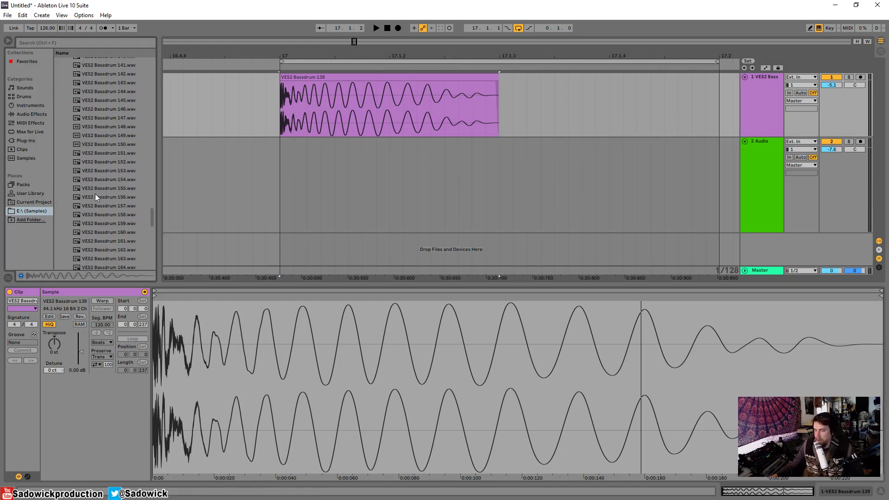
scroll(96, 197, down, 4)
click(102, 175)
key(Down)
key(Down)
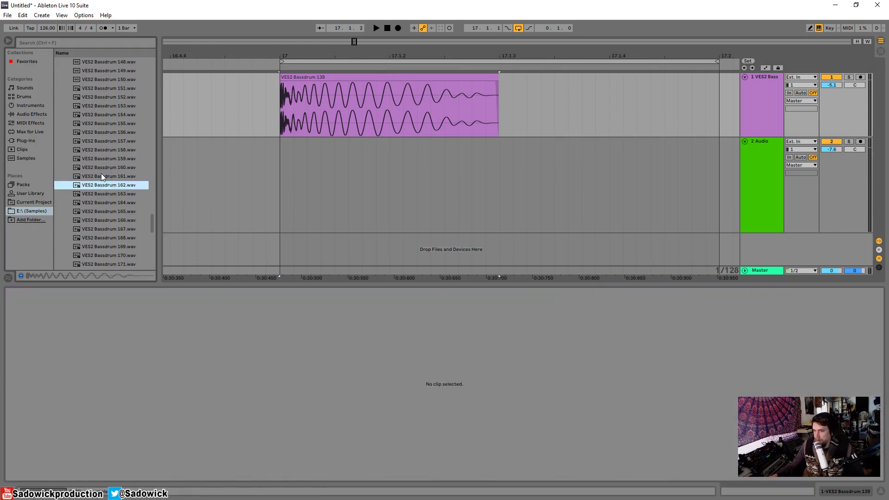
drag(101, 194, 280, 169)
drag(840, 212, 847, 169)
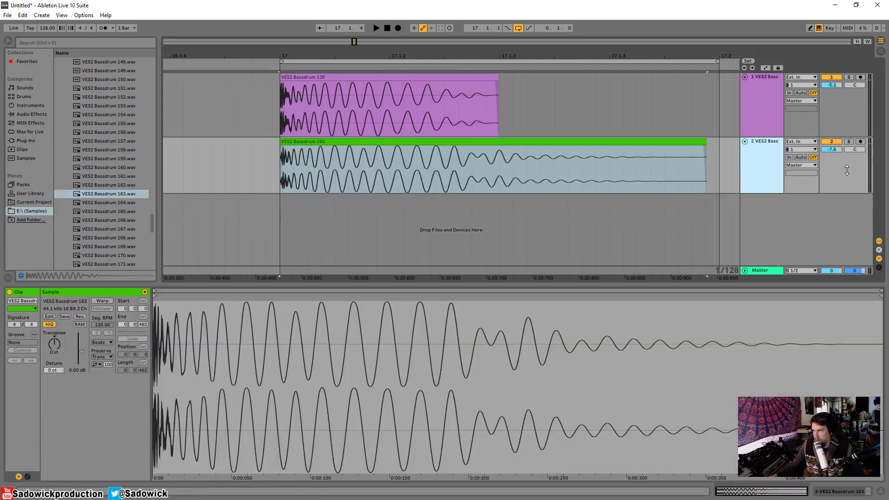
Insert a third audio track, audition the samples from VES2 Bassdrum 179 onward and load VES2 Bassdrum 193 onto it at bar 17
right_click(792, 219)
click(815, 221)
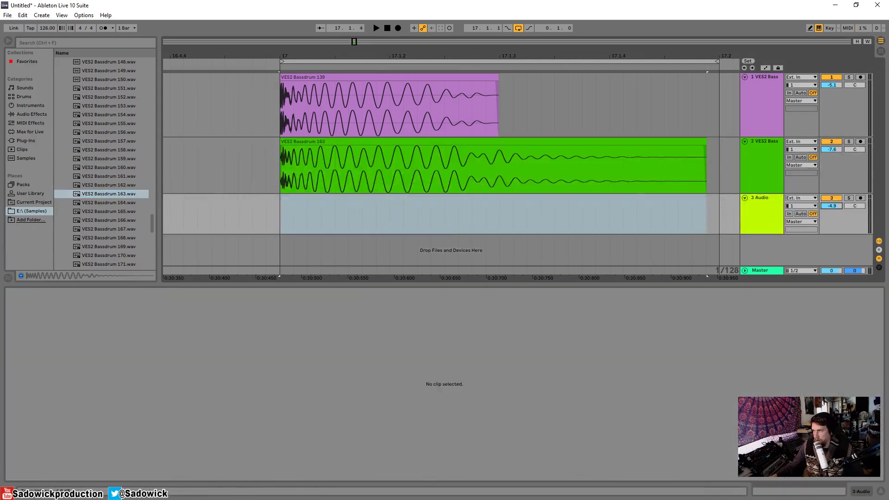
scroll(94, 201, down, 5)
click(92, 213)
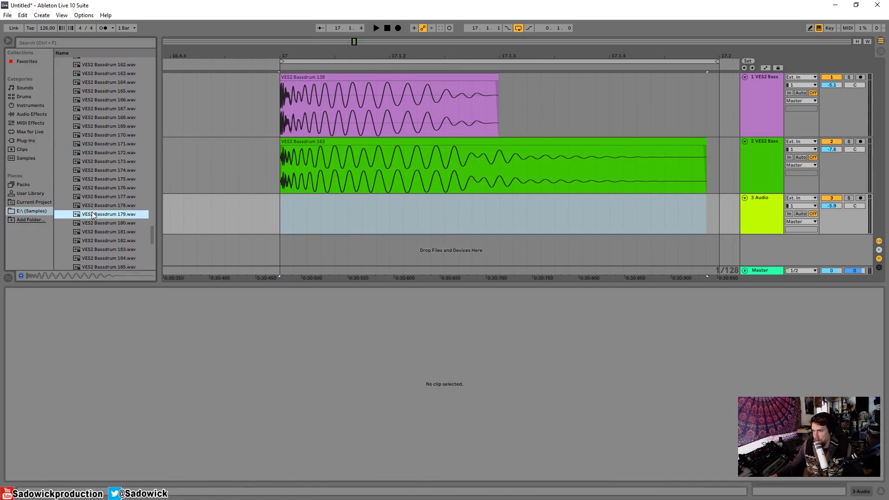
key(Down)
key(Down)
key(Down)
key(Down)
key(Down)
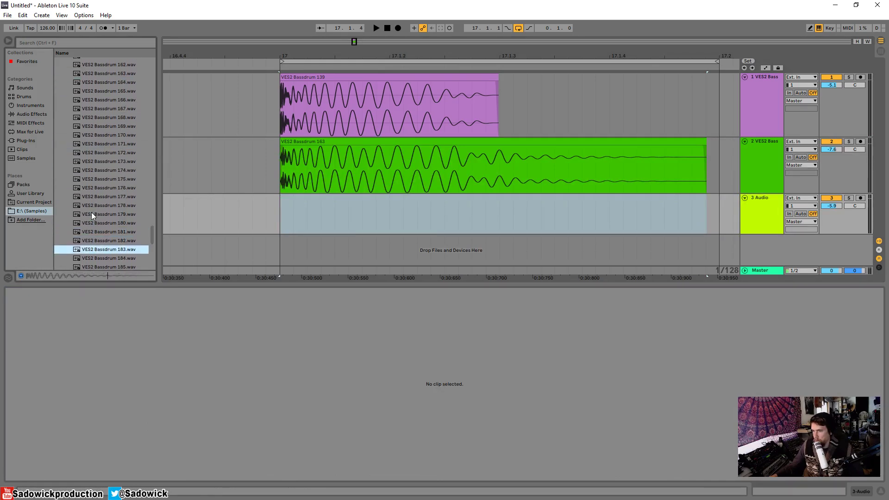
key(Down)
key(Down)
key(Down)
key(Down)
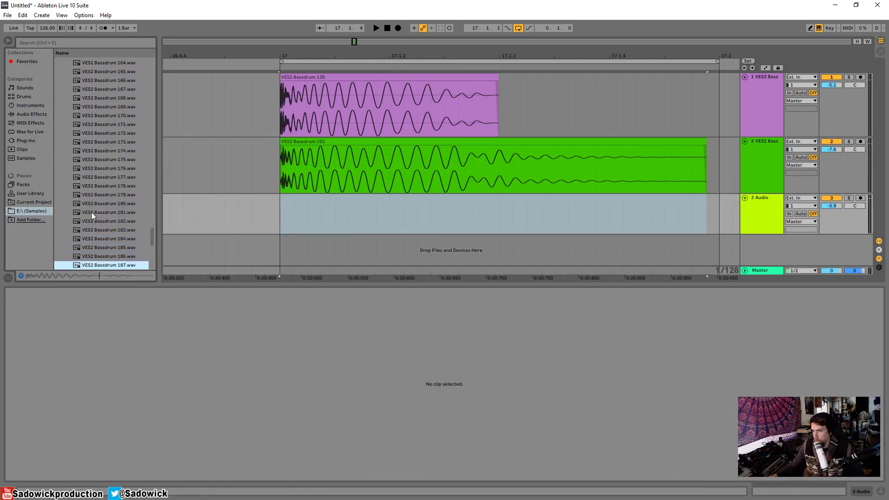
key(Down)
key(Down)
key(Down)
key(Down)
key(Down)
key(Return)
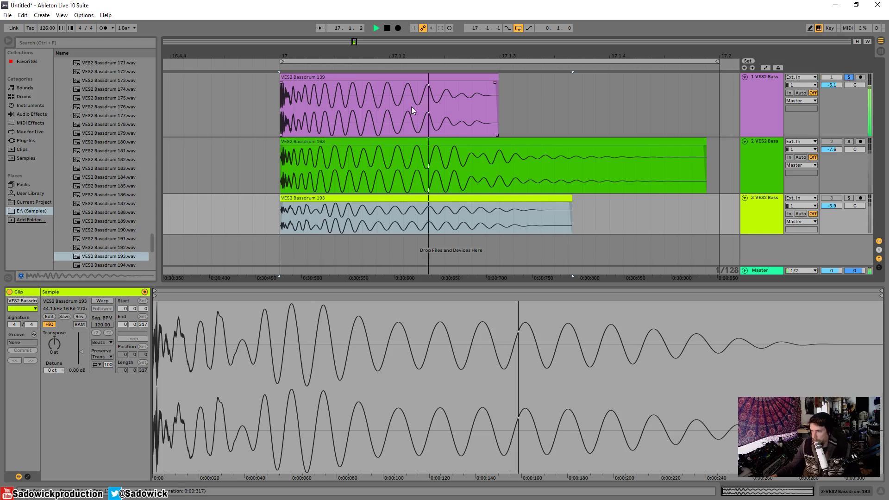
Solo the VES2 Bassdrum 139 track, show its device chain and add an EQ Eight to it
click(848, 79)
click(849, 493)
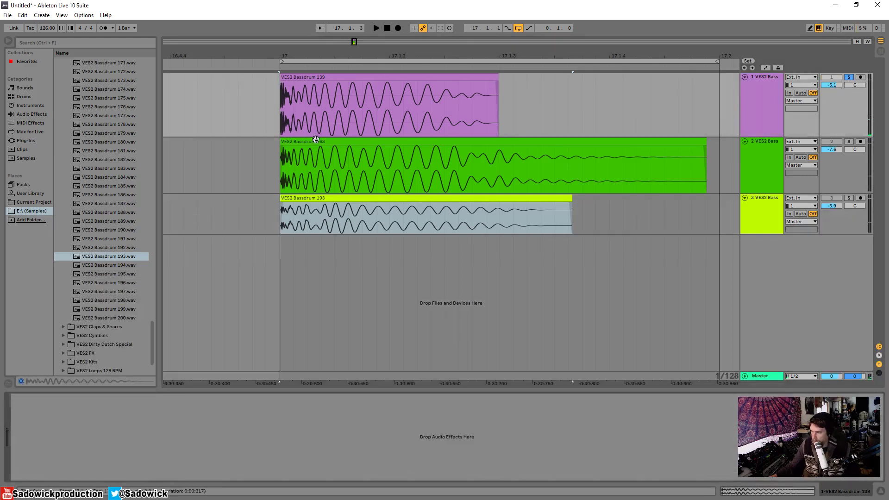
click(24, 113)
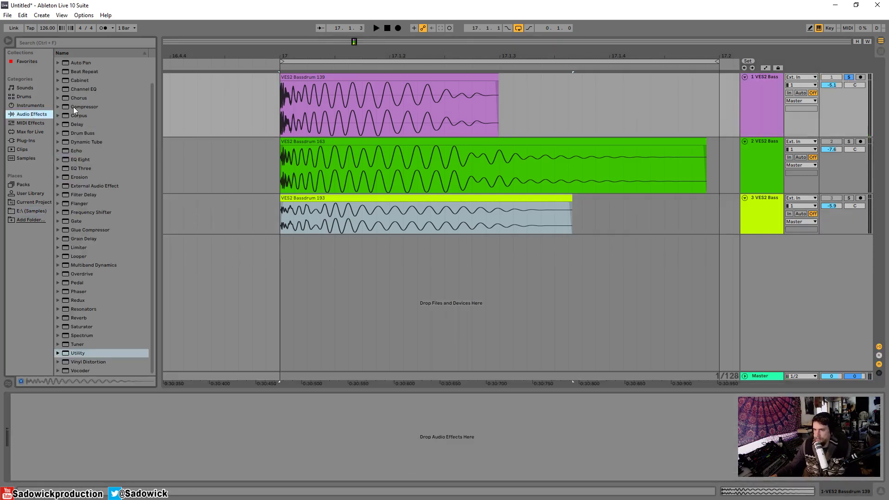
double_click(74, 159)
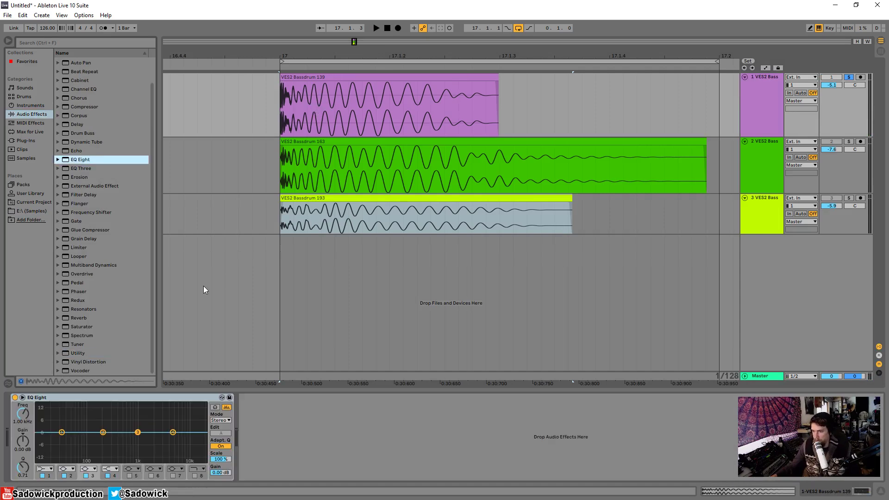
Set EQ Eight's first band to the gentle low cut at 918 Hz and play the soloed VES2 Bassdrum 139 kick
click(46, 469)
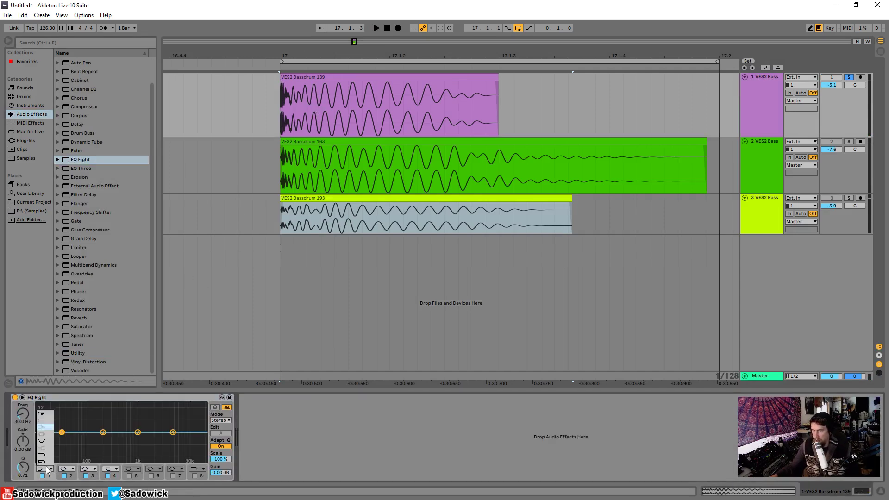
click(41, 420)
drag(62, 432, 136, 440)
key(space)
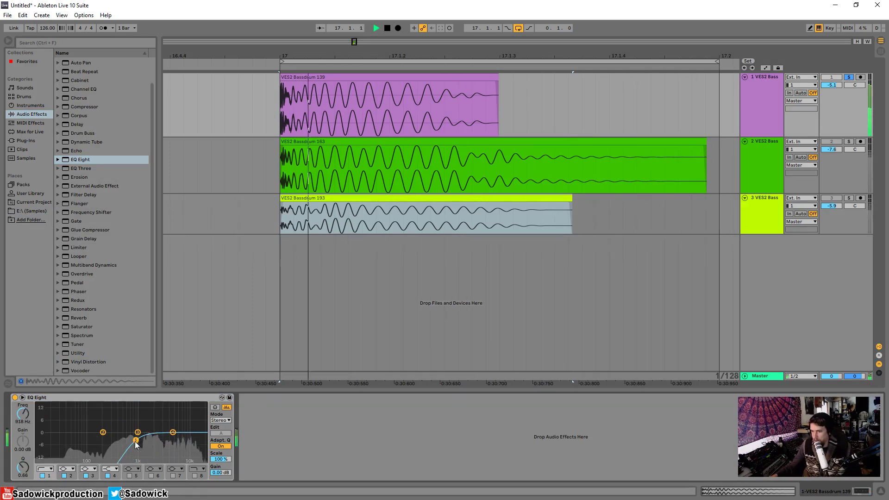
key(space)
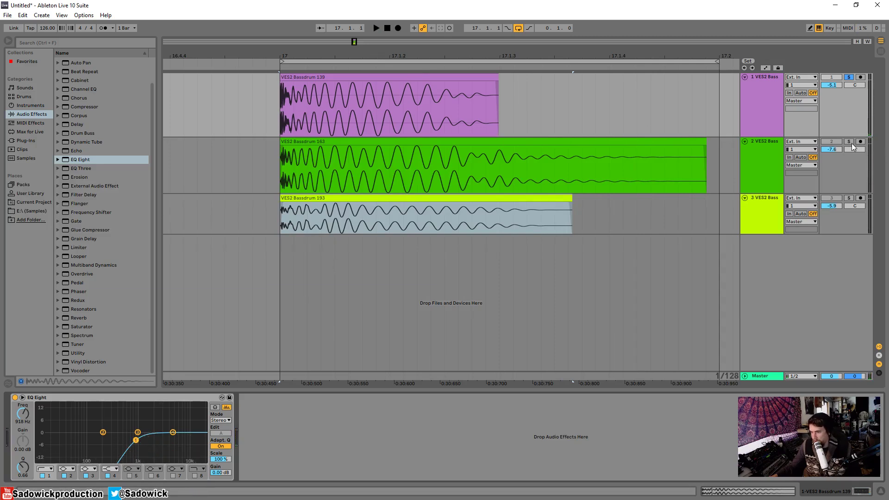
key(space)
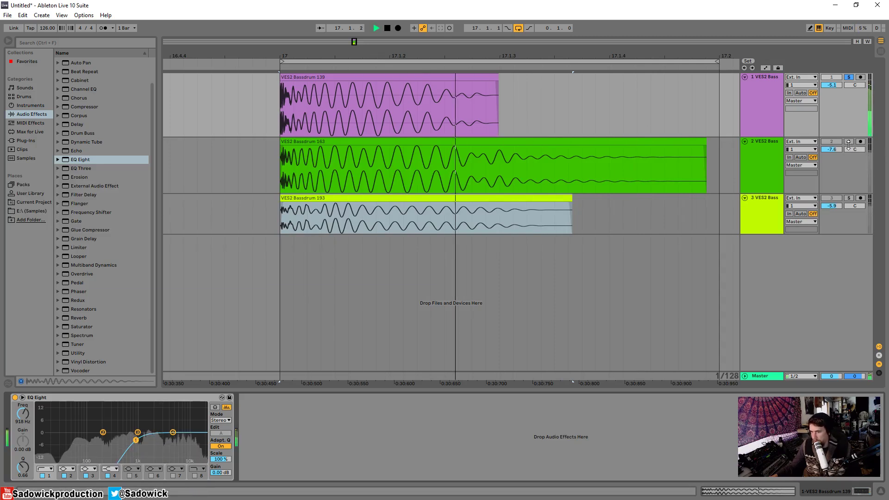
key(space)
Change EQ Eight's first band to the steep low cut and lower its frequency to 843 Hz
click(46, 469)
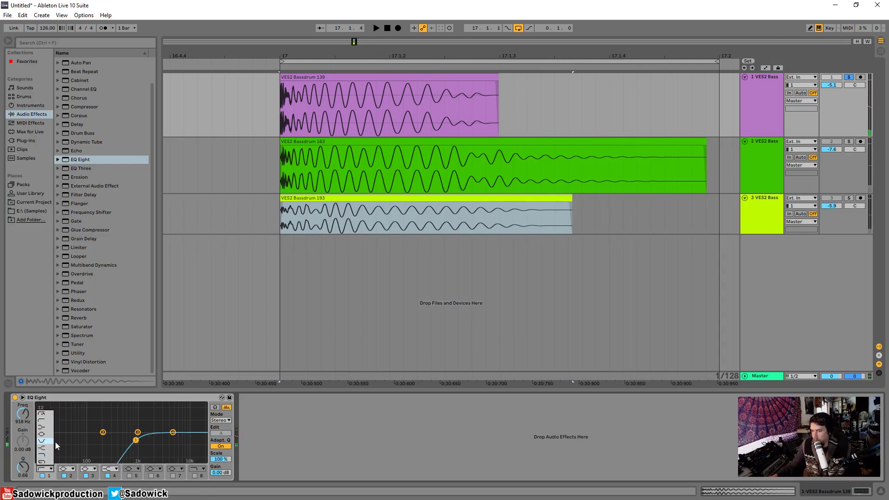
click(43, 419)
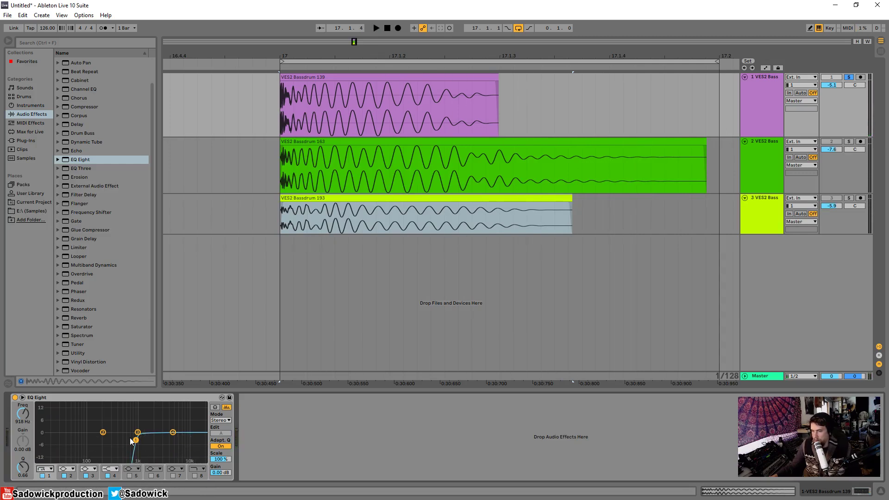
click(44, 469)
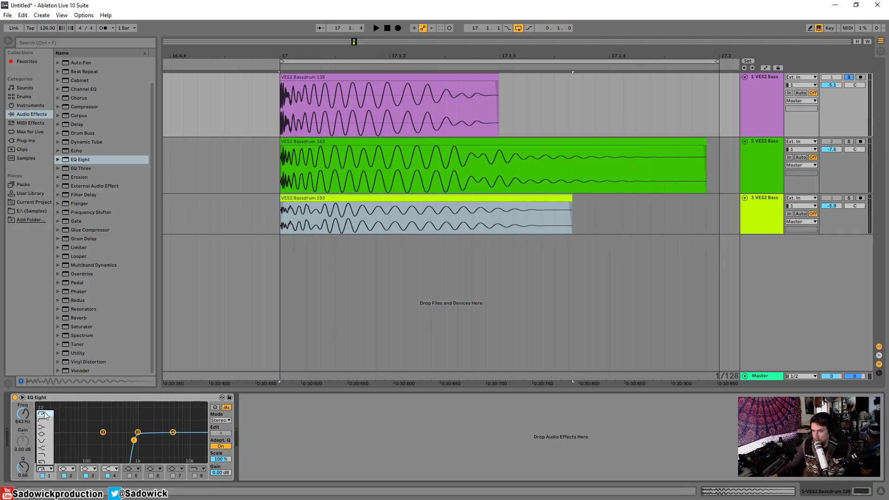
click(81, 396)
Play the VES2 Bassdrum 139 kick and toggle oversampling on its EQ Eight
key(space)
right_click(82, 396)
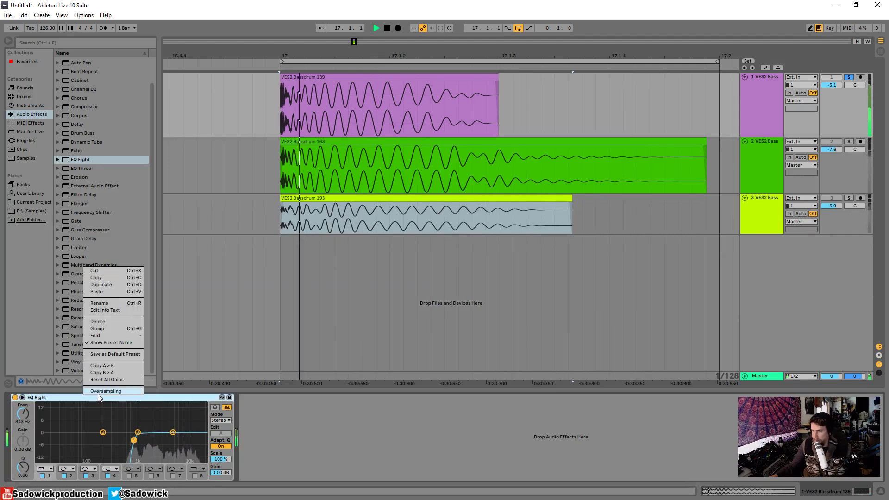
click(99, 391)
right_click(96, 397)
click(320, 415)
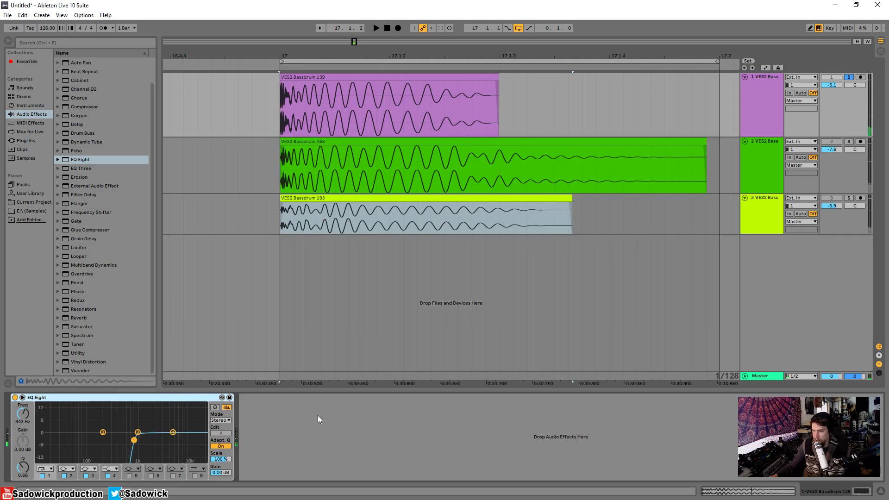
Lower the low-cut frequency of EQ Eight's first band to 417 Hz on VES2 Bassdrum 139 and play the kick
drag(134, 440, 124, 440)
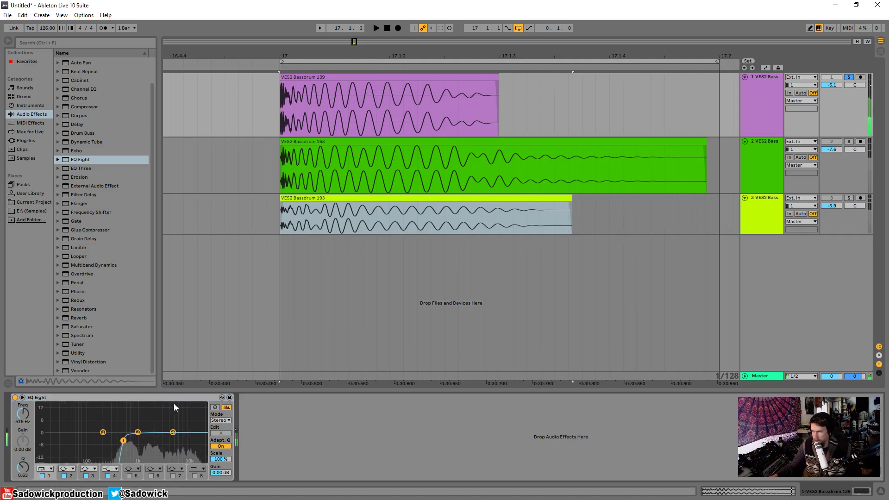
key(space)
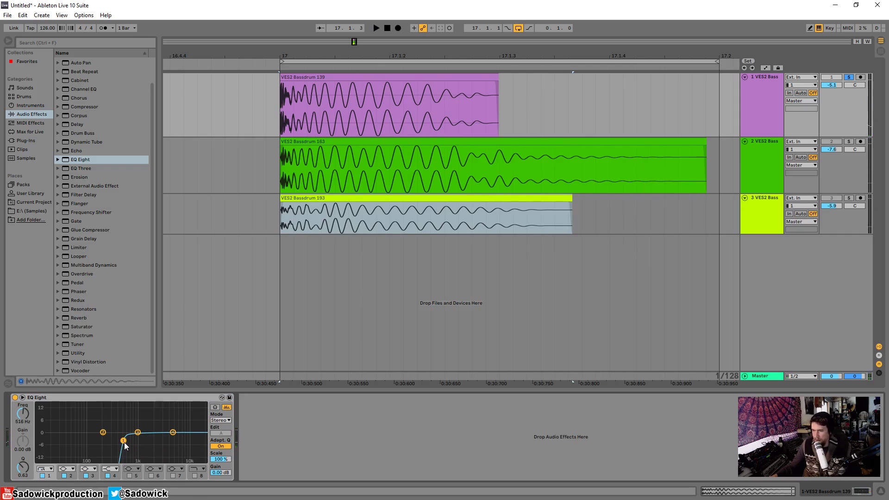
drag(119, 440, 119, 439)
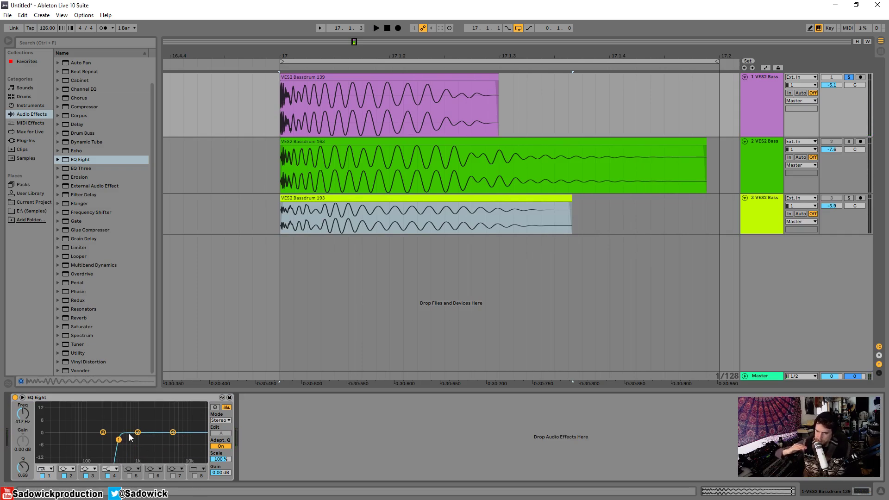
key(space)
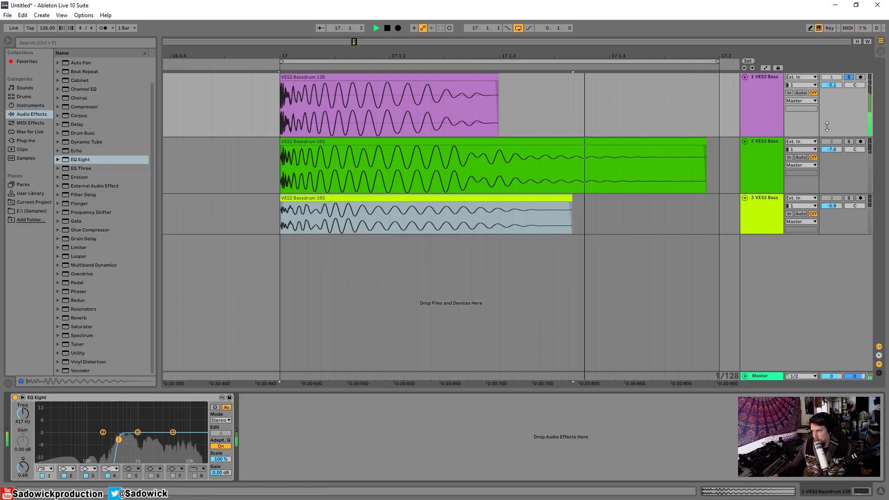
Solo the VES2 Bassdrum 163 track, make it slightly taller, show its device chain and play its kick
click(850, 141)
drag(858, 174, 855, 190)
click(826, 185)
key(space)
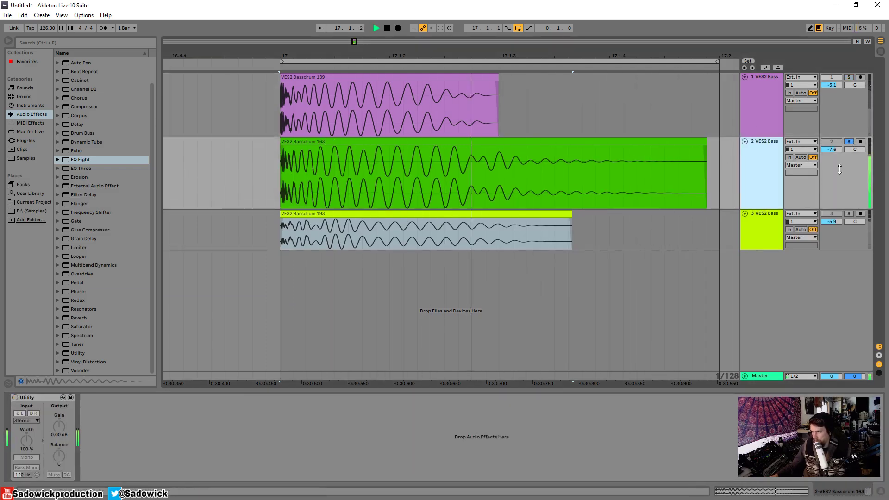
key(space)
Remove the fade-ins at the start of the VES2 Bassdrum 163 and VES2 Bassdrum 193 clips
click(290, 147)
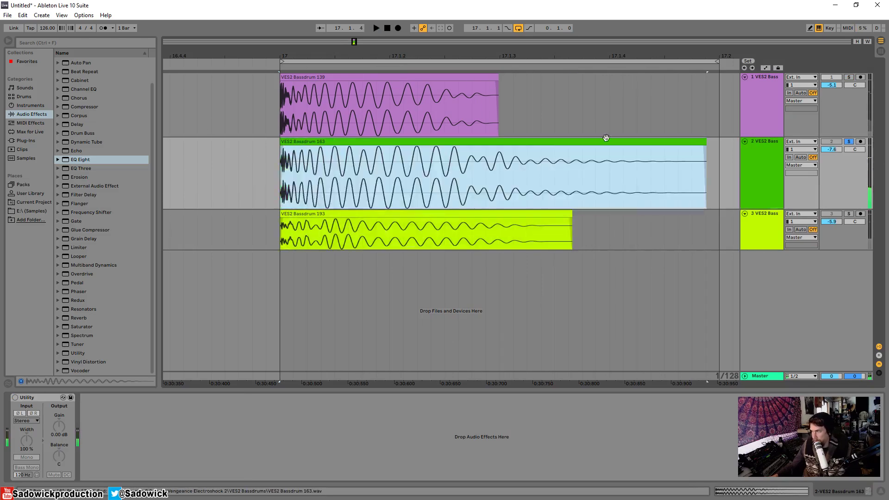
scroll(285, 152, up, 3)
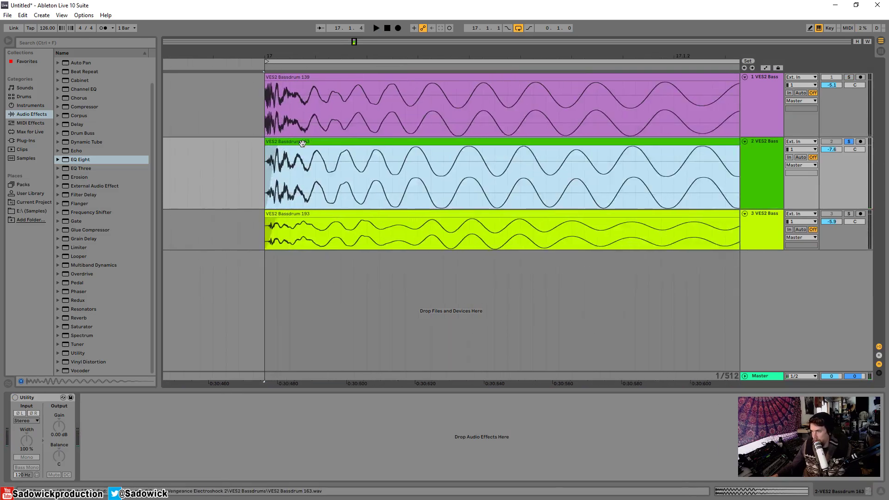
drag(278, 146, 175, 157)
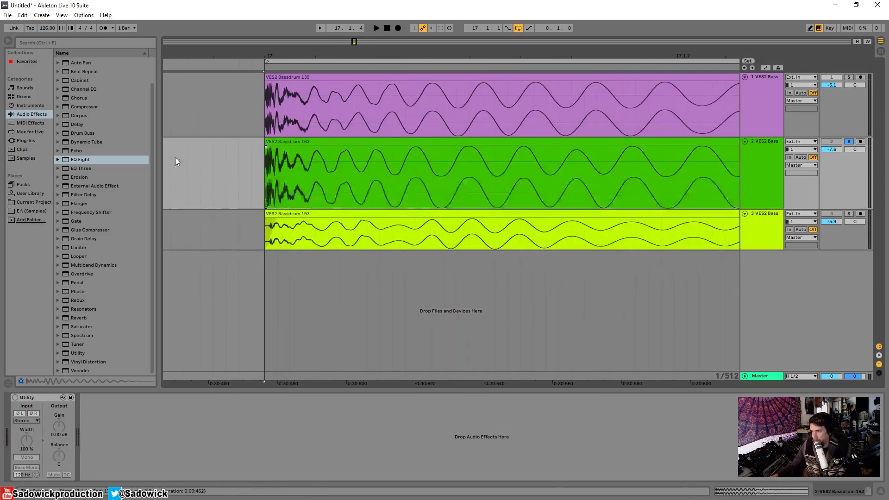
click(268, 142)
click(277, 218)
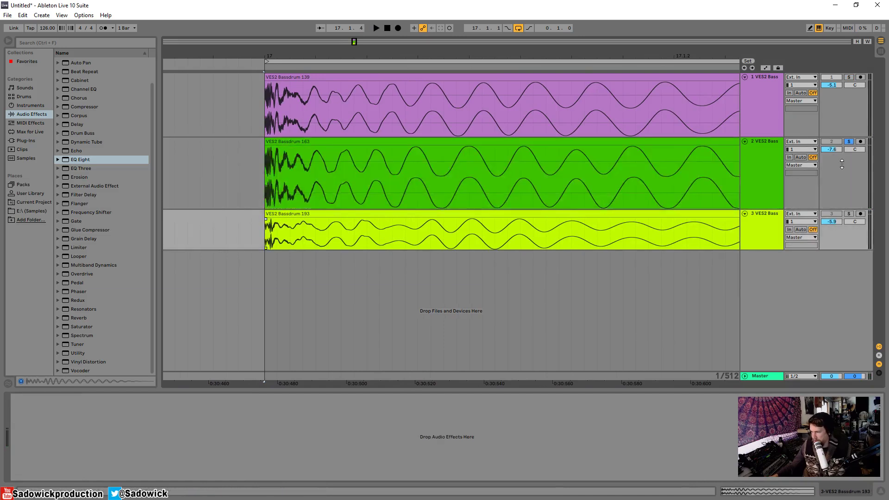
Replace the Utility device on the VES2 Bassdrum 163 track with an EQ Eight
click(841, 189)
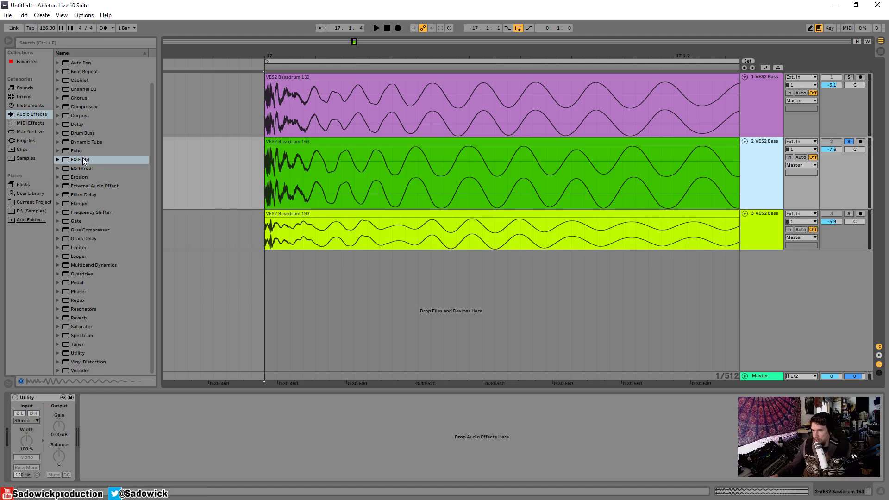
click(41, 394)
key(Delete)
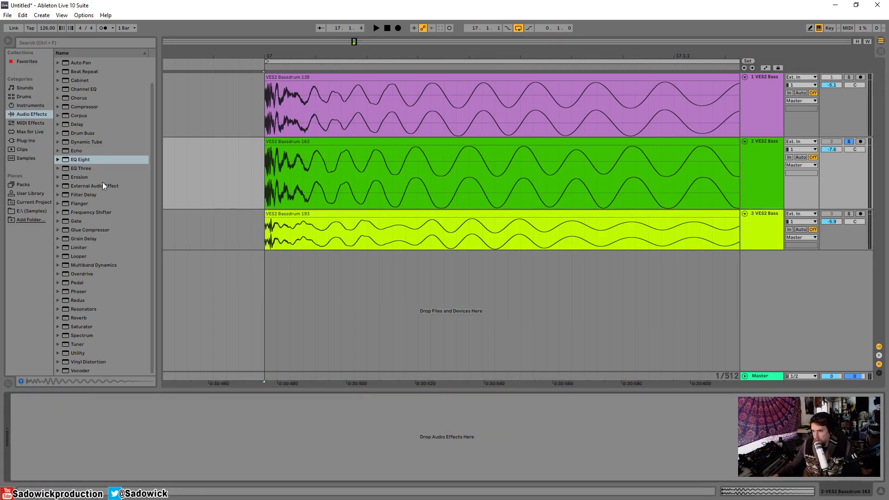
drag(77, 160, 140, 445)
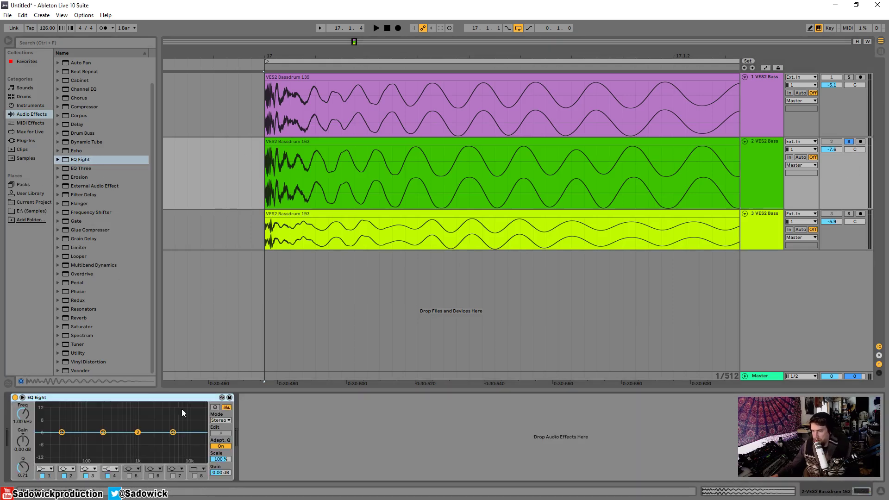
Enable EQ Eight's eighth band as a high cut at 278 Hz and play the VES2 Bassdrum 163 kick
click(195, 475)
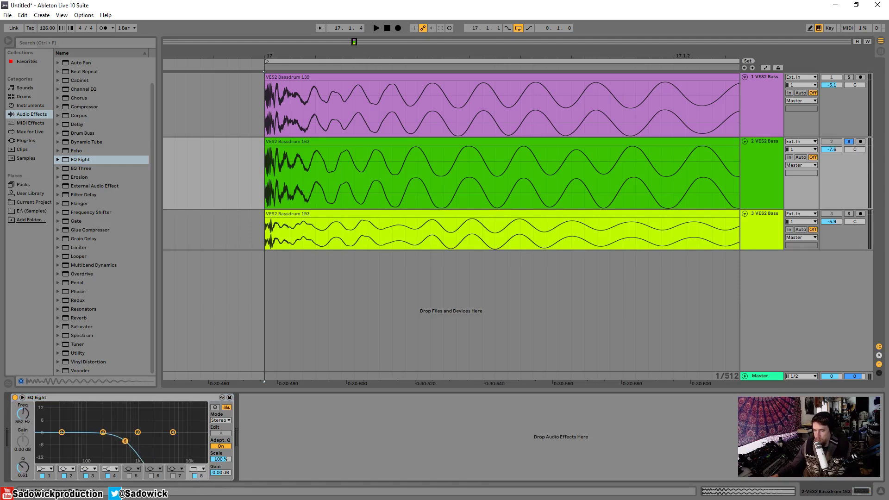
mouse_move(125, 440)
mouse_down()
mouse_move(98, 437)
mouse_move(110, 437)
mouse_up()
key(space)
key(space)
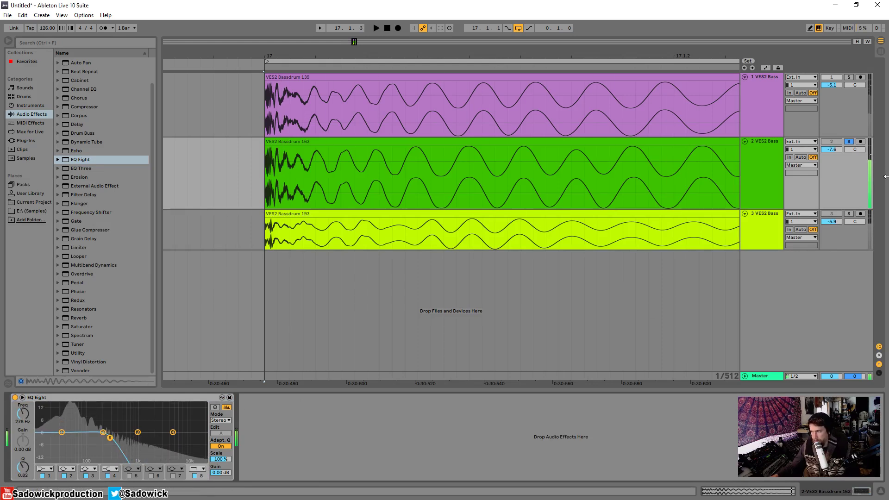
Solo VES2 Bassdrum 139 together with VES2 Bassdrum 163 and listen to the two filtered kicks
click(849, 76)
key(space)
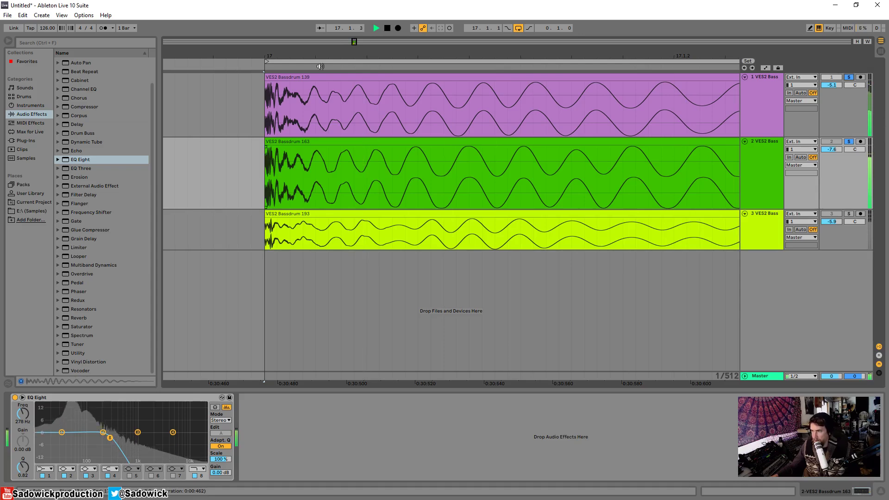
key(space)
Try to nudge the VES2 Bassdrum 163 clip slightly earlier to align its waveform with VES2 Bassdrum 139, and play both
drag(317, 50, 405, 155)
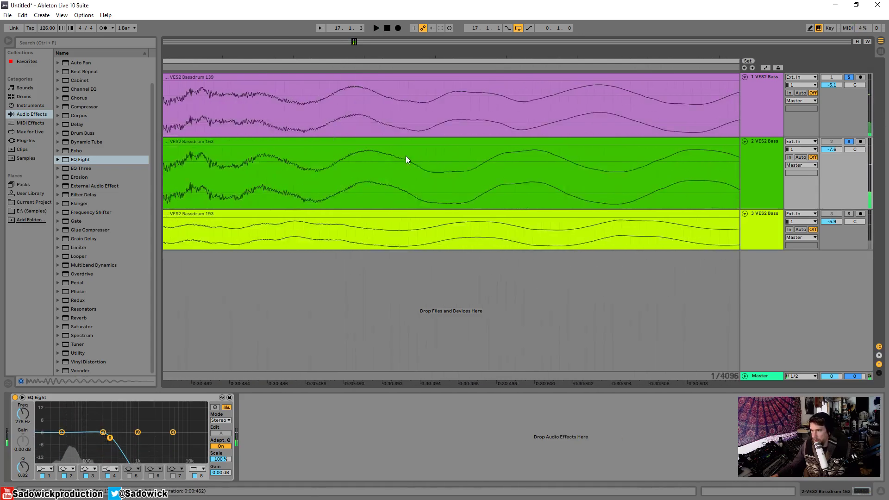
click(407, 144)
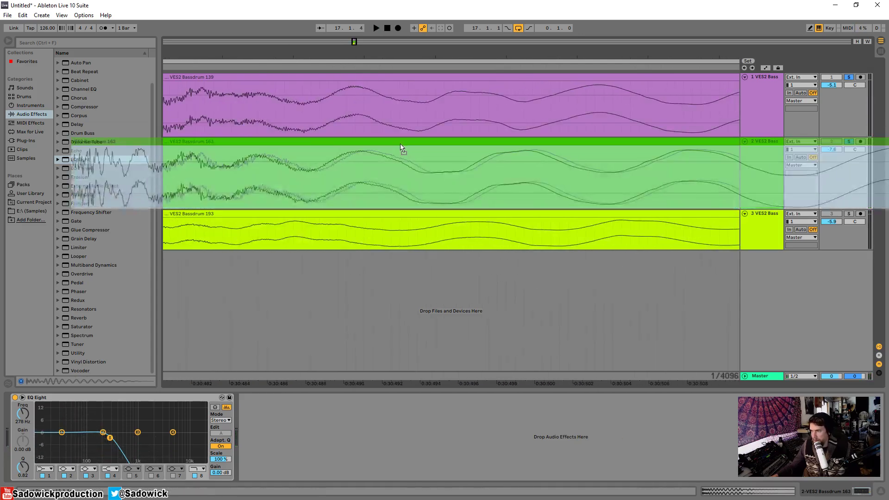
key(space)
drag(360, 50, 361, 11)
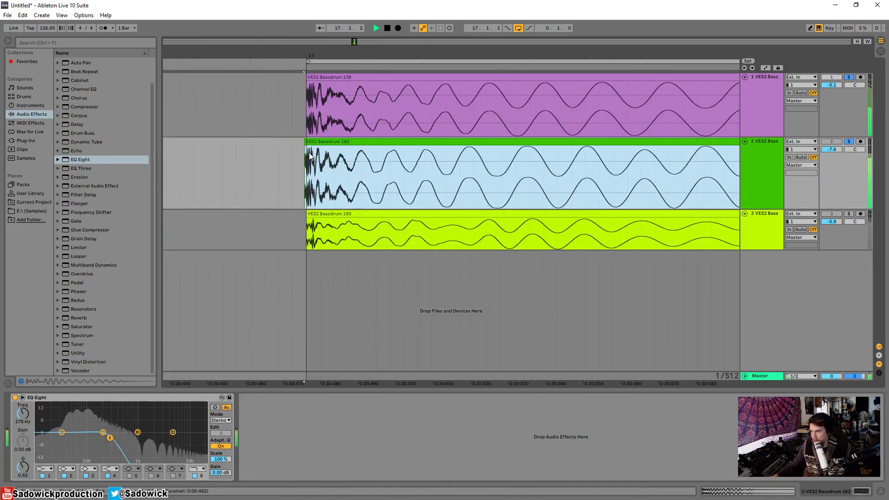
key(space)
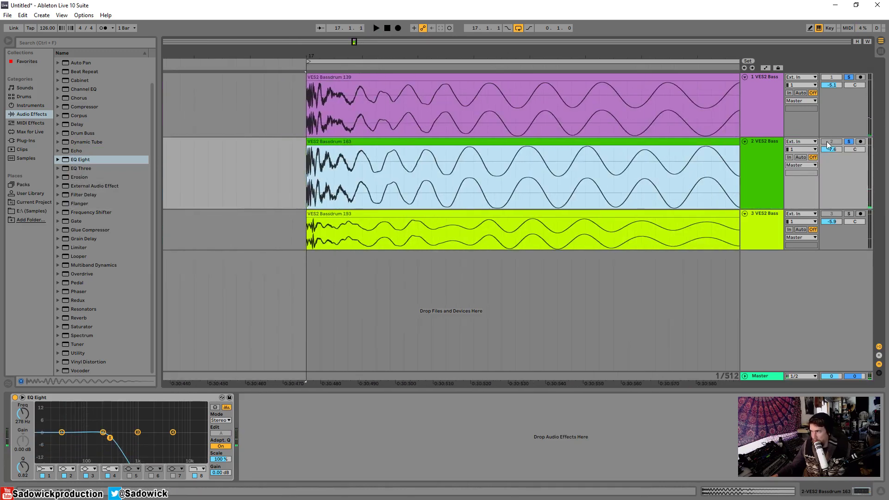
On VES2 Bassdrum 163's EQ Eight, raise the high cut to 843 Hz and make the first band a low cut at 153 Hz
drag(843, 208, 845, 169)
key(space)
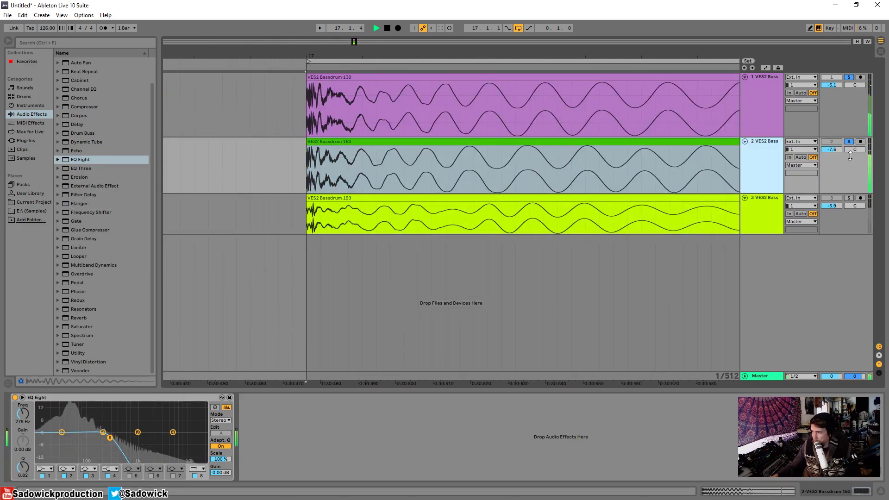
drag(106, 438, 134, 442)
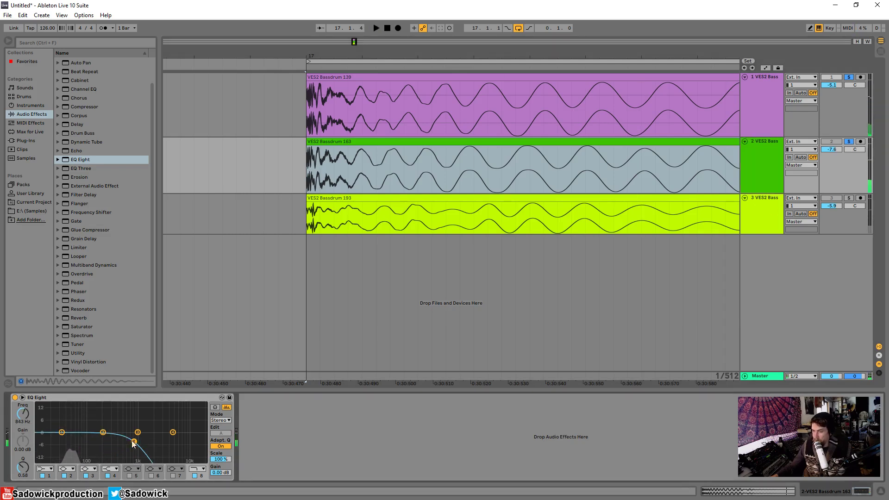
click(61, 433)
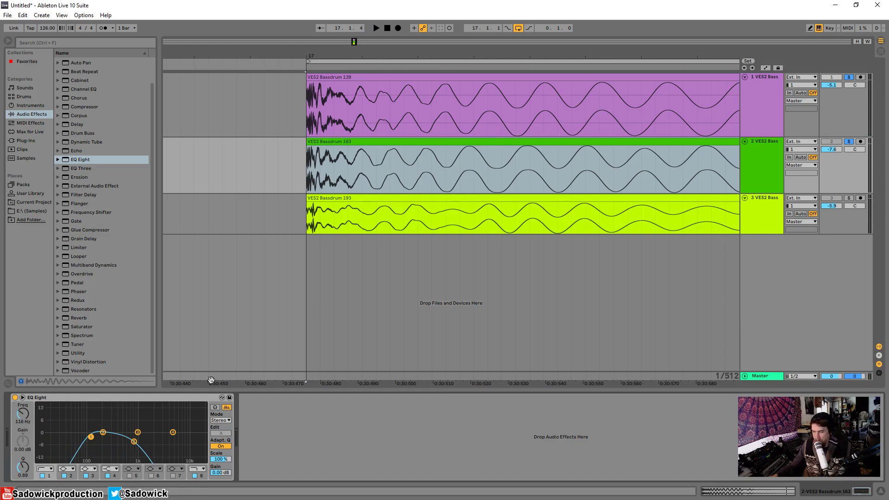
key(space)
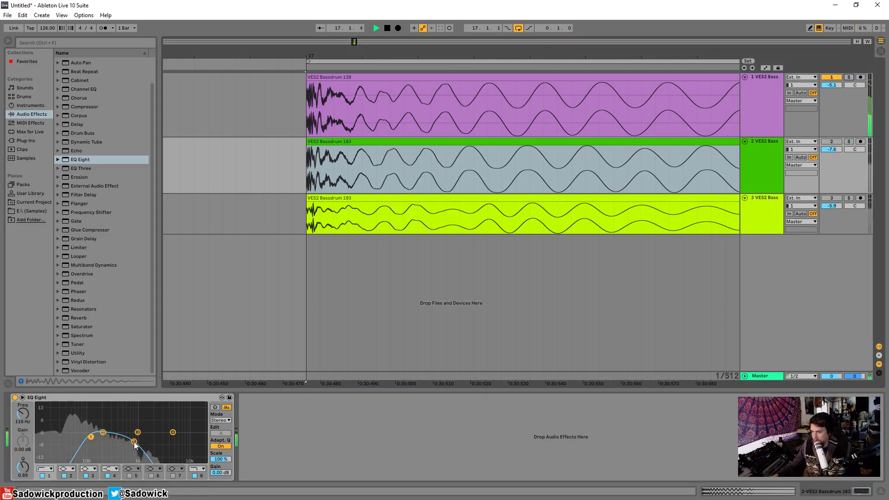
drag(134, 442, 97, 435)
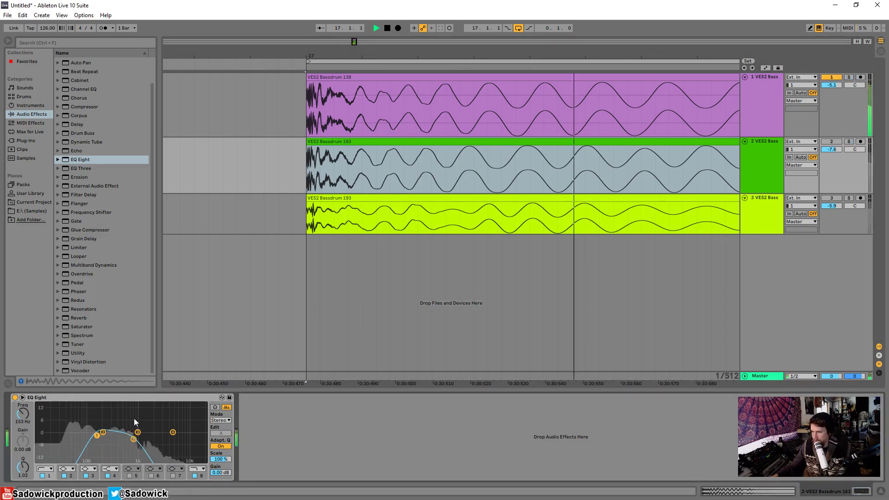
key(space)
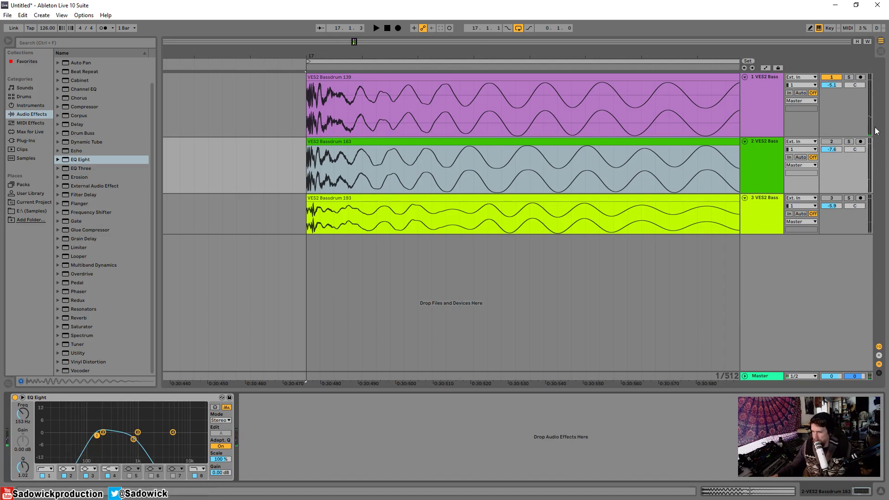
Play VES2 Bassdrum 163 soloed, and with VES2 Bassdrum 139 added to the solo
click(848, 141)
key(space)
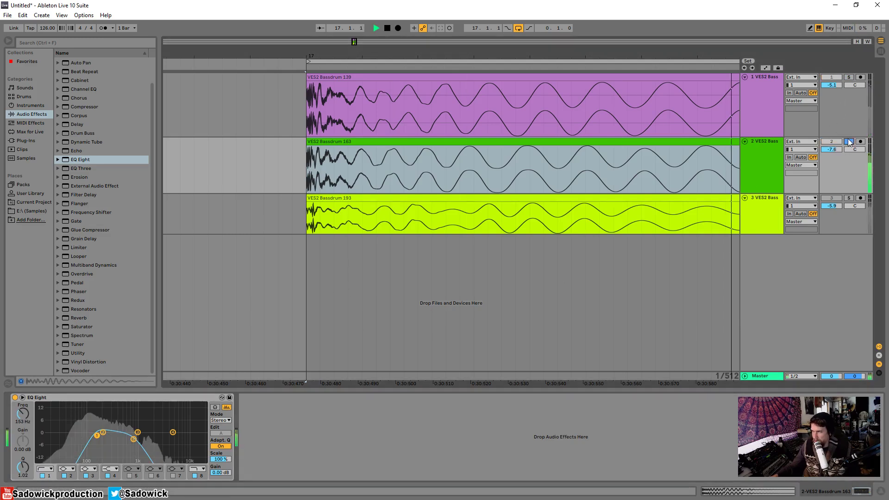
ctrl+click(848, 77)
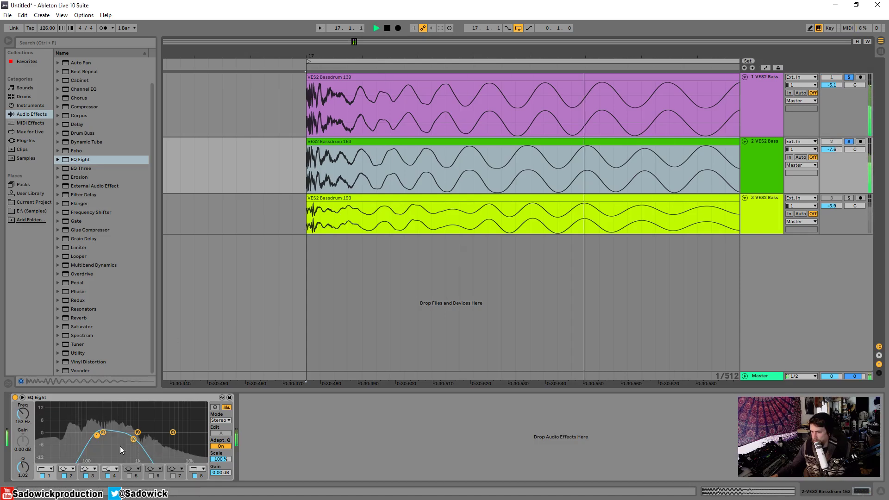
Move the low cut on VES2 Bassdrum 163 slightly lower, set its high cut to 979 Hz and play both kicks
key(space)
drag(97, 436, 137, 438)
key(space)
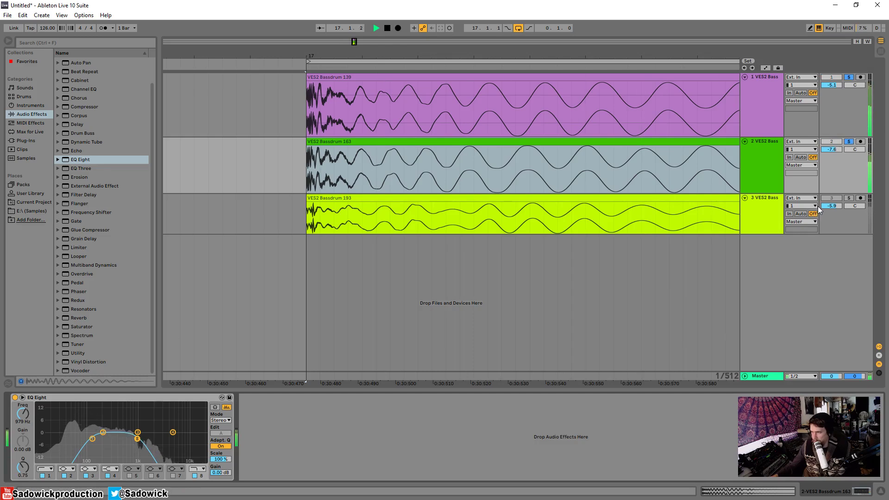
Solo the VES2 Bassdrum 193 track, play its kick and add an EQ Eight to it
click(849, 198)
key(space)
click(844, 213)
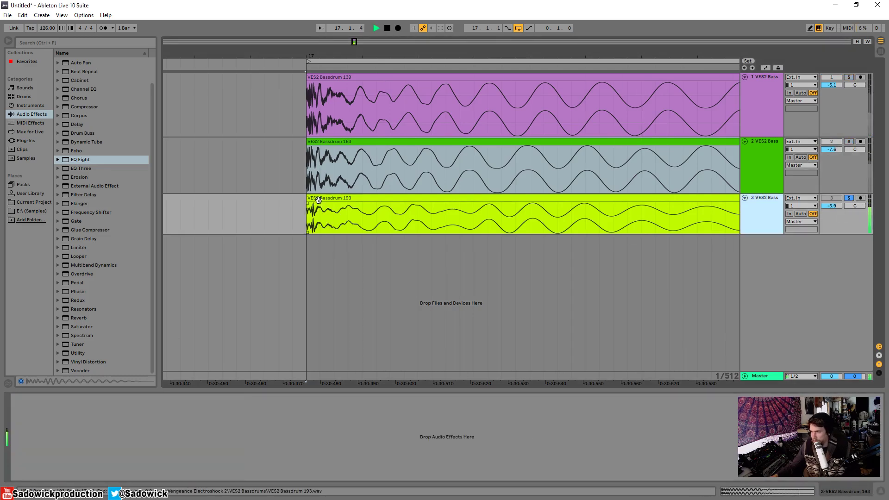
click(326, 221)
drag(92, 165, 451, 256)
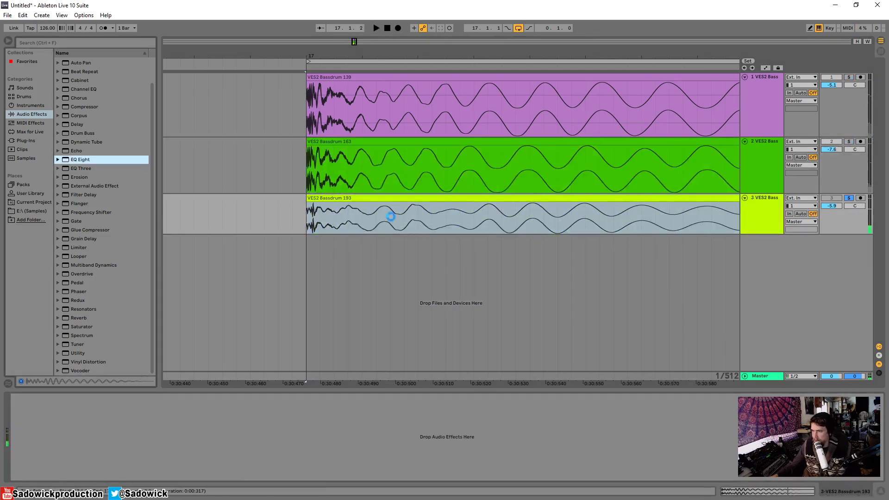
Set EQ Eight's eighth band on VES2 Bassdrum 193 to a steep high cut at 178 Hz, unsolo the track and play the loop
click(195, 476)
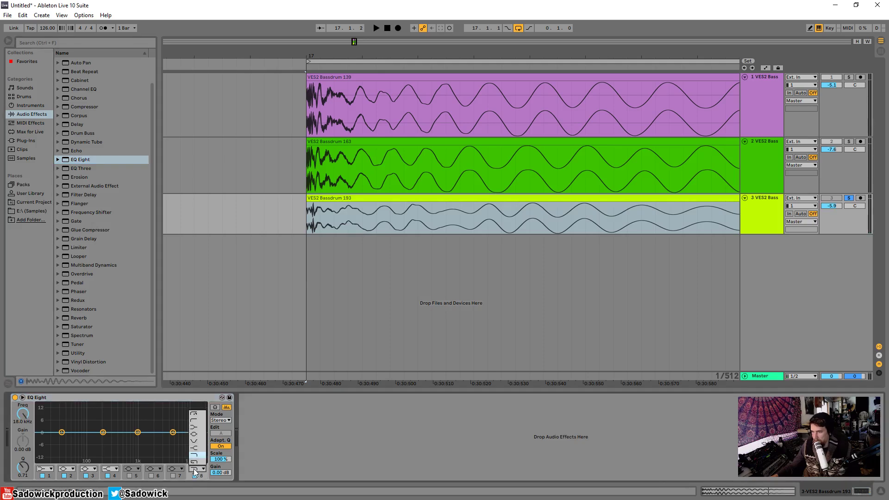
drag(179, 433, 100, 439)
key(space)
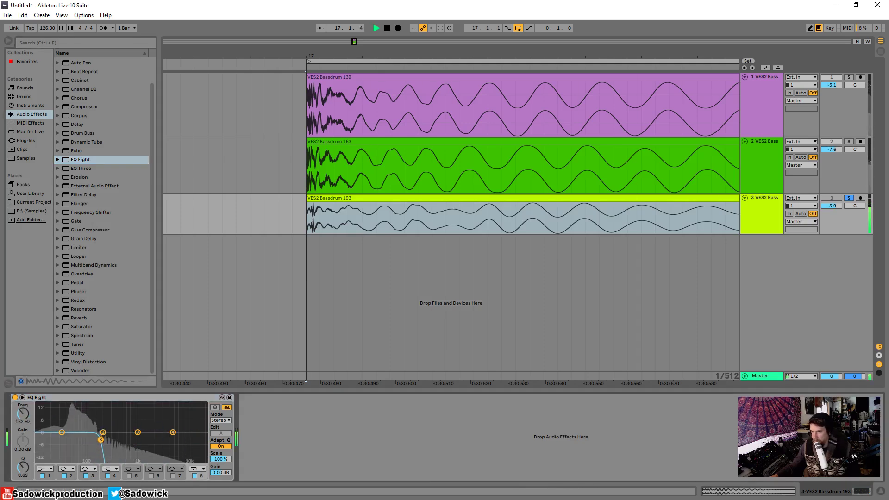
click(849, 198)
key(space)
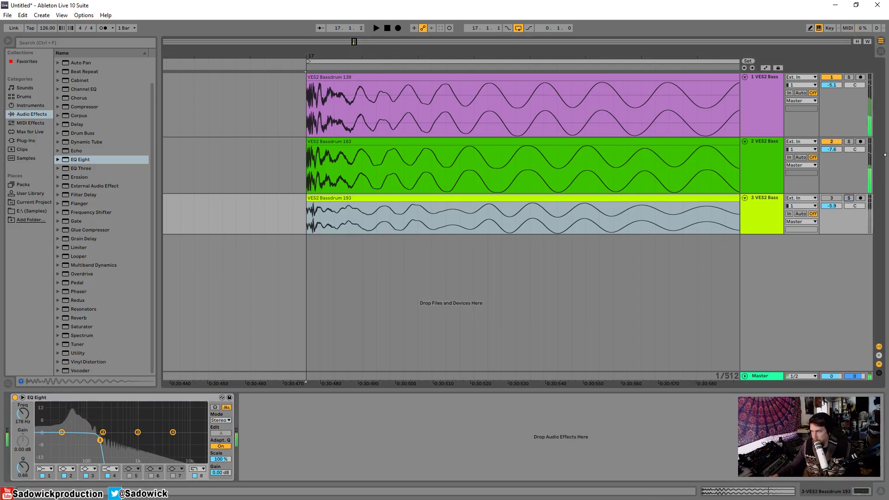
Zoom in on the kick starts, shift VES2 Bassdrum 193 slightly earlier to line up its waveform, and play all three kicks
drag(819, 192, 819, 177)
key(space)
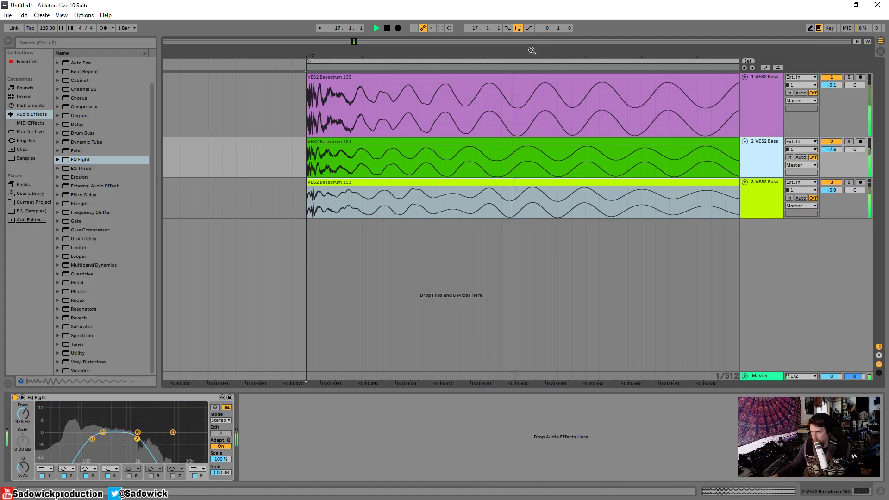
drag(531, 49, 531, 50)
key(space)
drag(556, 183, 547, 185)
key(space)
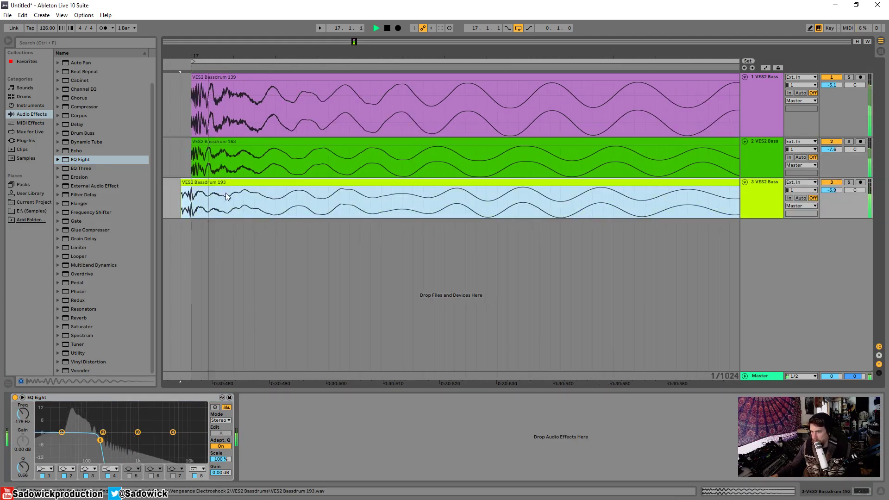
Set the eighth EQ band on VES2 Bassdrum 193 to a gentler high cut at 316 Hz and trim the clip's start to bar 17
click(196, 469)
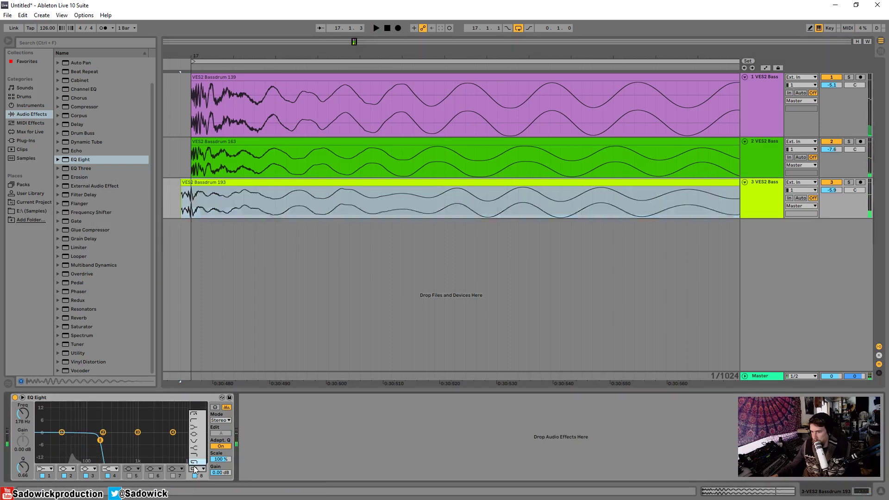
key(space)
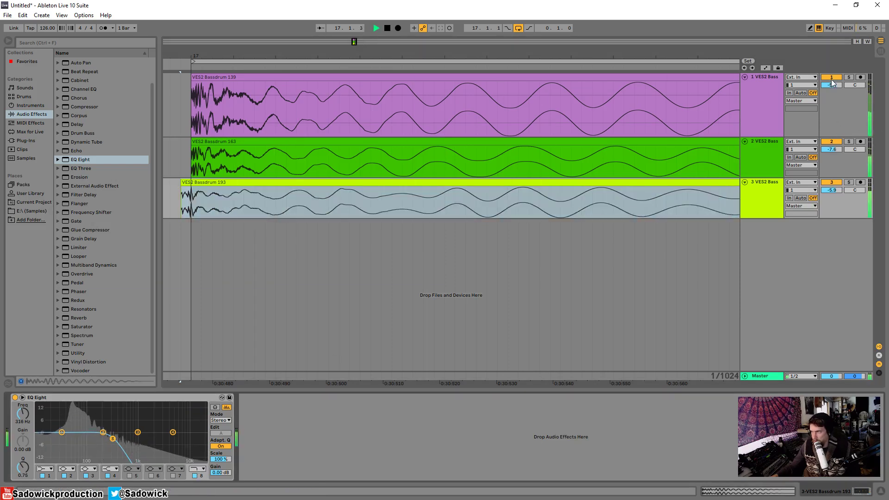
click(596, 134)
drag(180, 189, 191, 190)
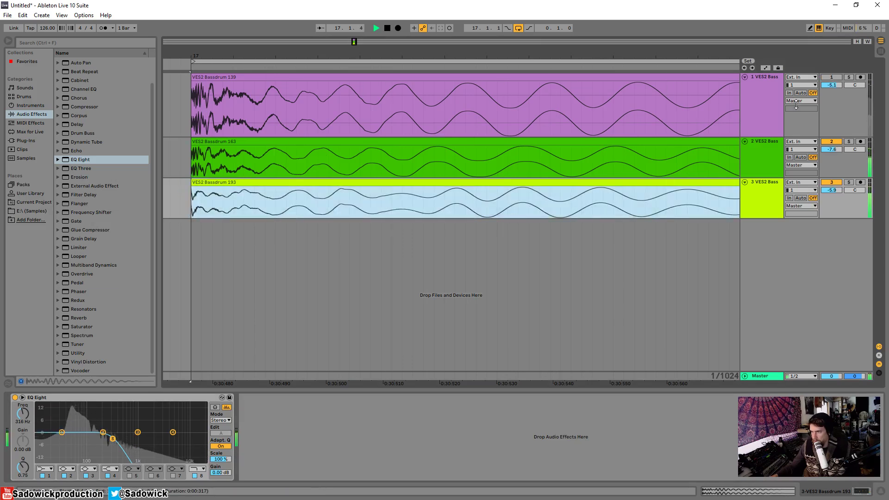
Turn the VES2 Bassdrum 139 track back on, set its volume to -10.9 dB and play the three layered kicks
click(831, 78)
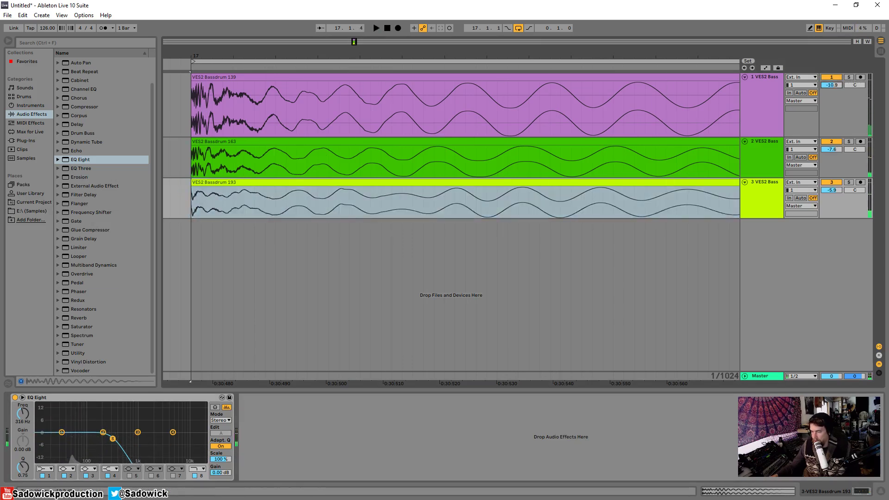
key(space)
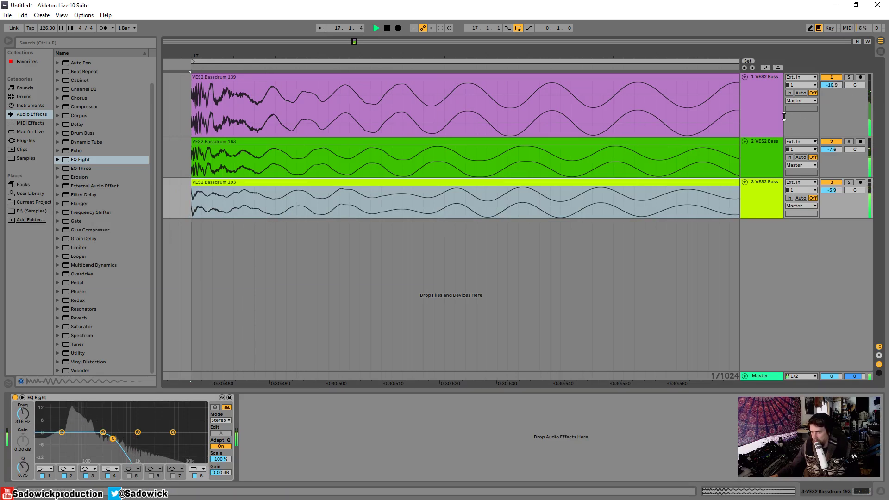
key(space)
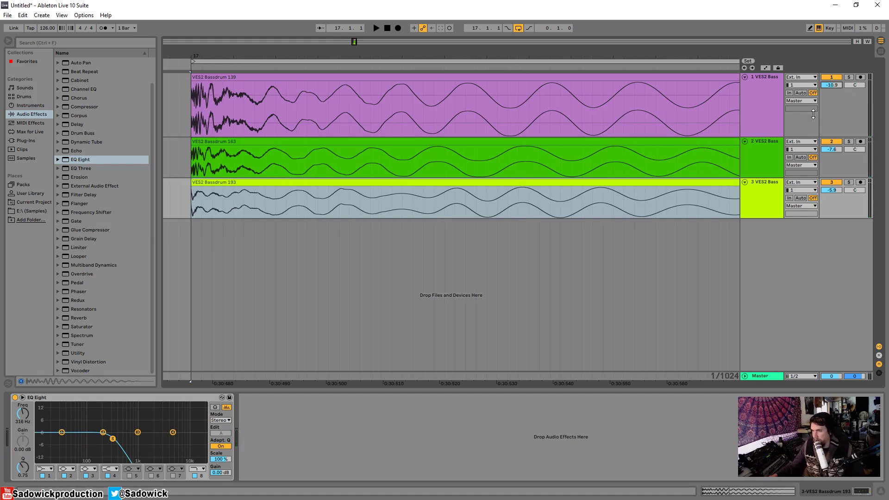
Delete the three kick tracks and insert a new empty audio track
click(766, 75)
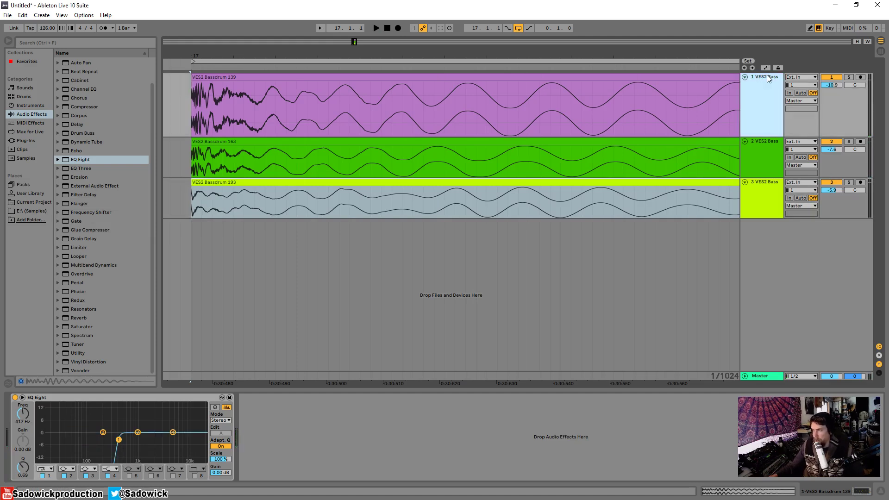
key(Delete)
key(Delete)
right_click(769, 135)
click(789, 135)
click(767, 87)
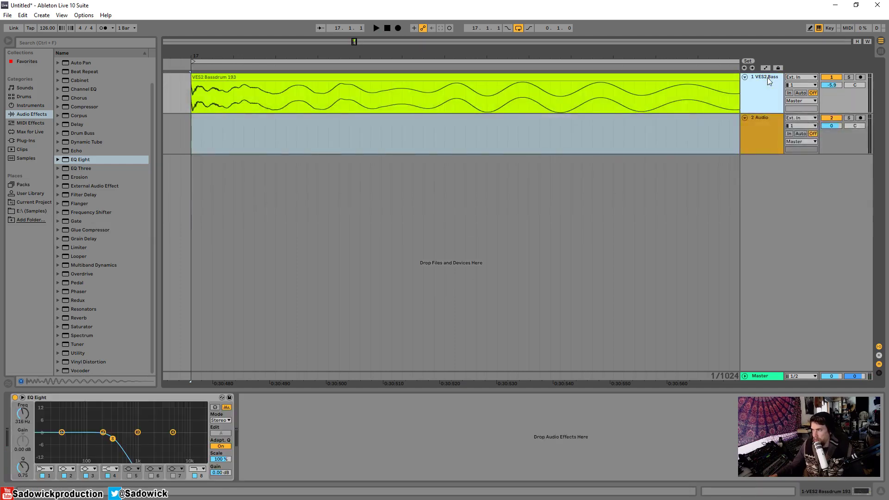
key(Delete)
Preview kicks from the E:\ (Samples) folder, place VES2 Bassdrum 152.wav on the audio track at bar 17 and enlarge the track's height
click(31, 213)
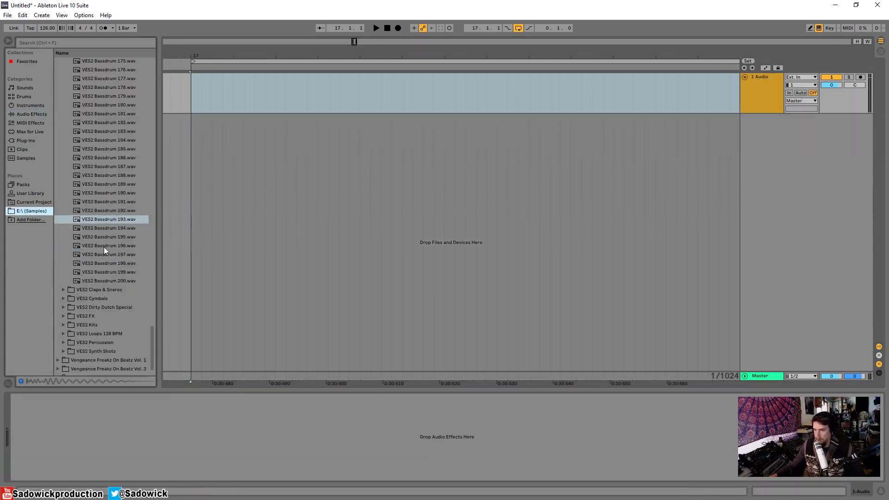
scroll(103, 167, up, 3)
click(104, 119)
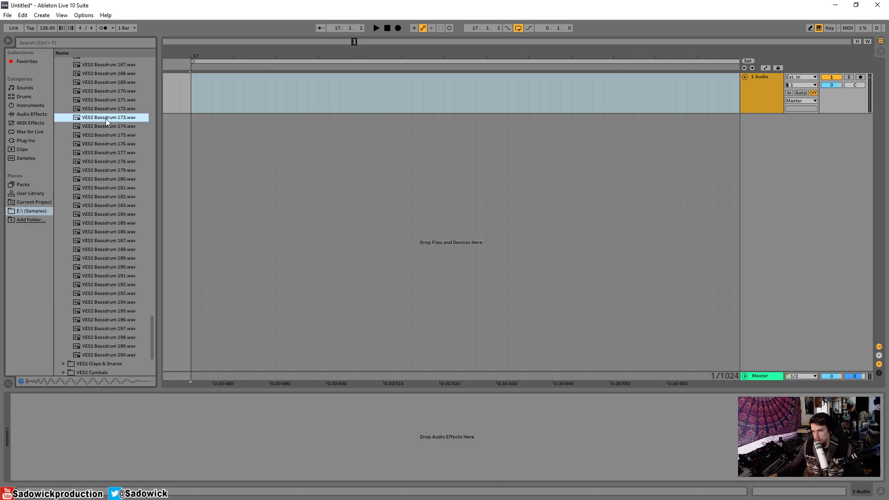
scroll(108, 102, up, 3)
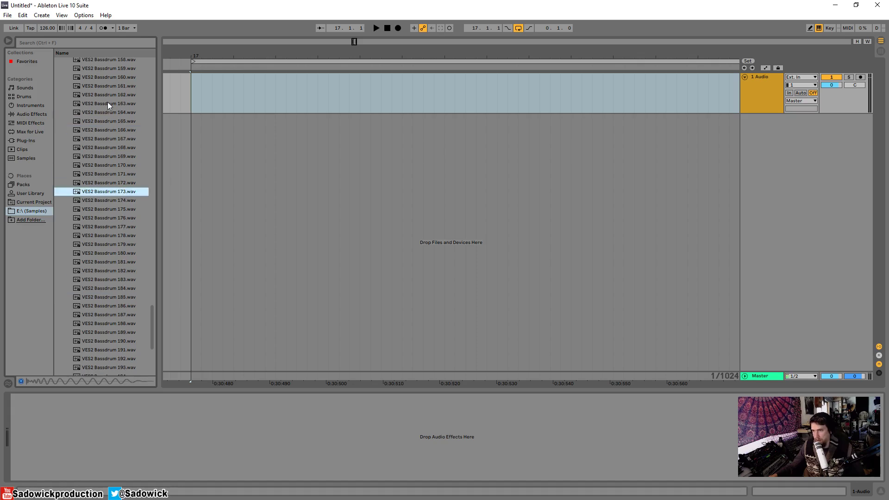
scroll(107, 102, up, 3)
click(110, 96)
key(Up)
key(Up)
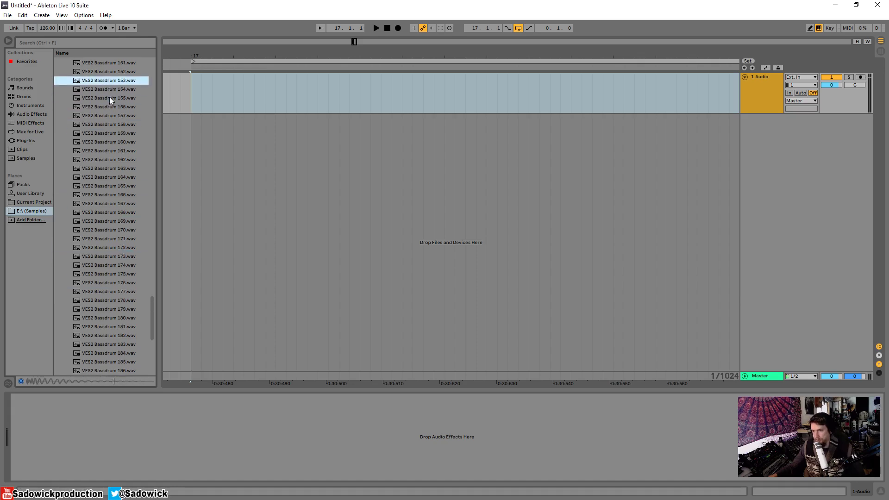
key(Up)
key(Up)
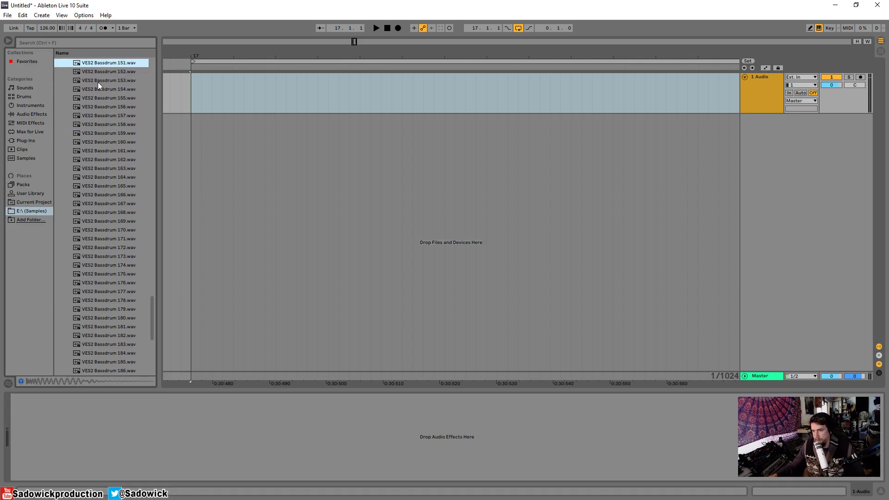
key(Down)
drag(186, 92, 188, 92)
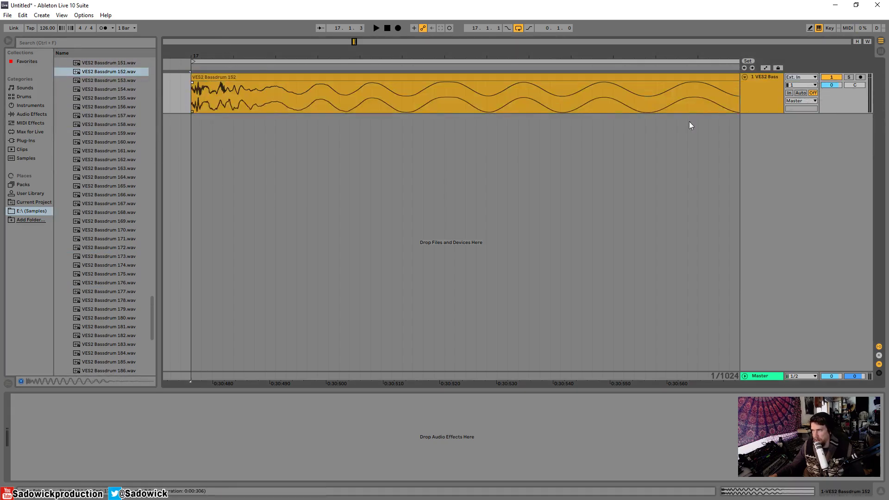
drag(846, 105, 847, 152)
Preview the earlier VES2 Bassdrum samples and place VES2 Bassdrum 098.wav on a new track at bar 17 below the first kick
scroll(104, 189, up, 5)
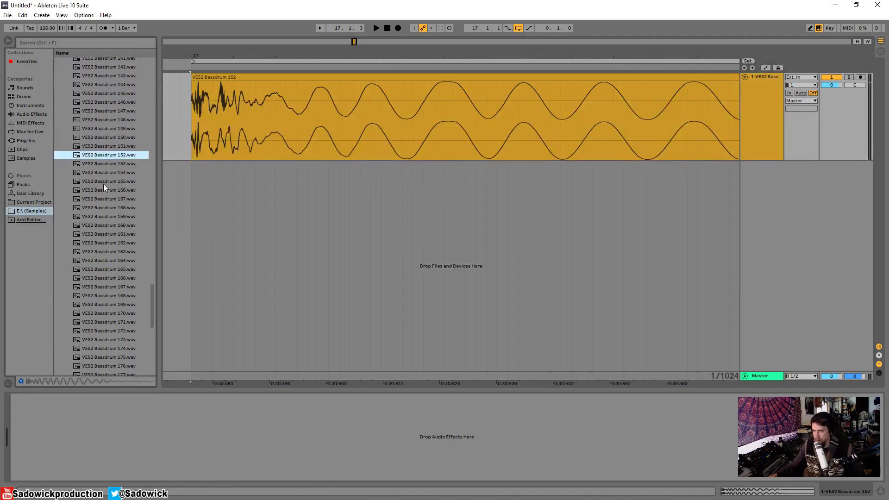
scroll(119, 111, up, 3)
click(91, 93)
key(Up)
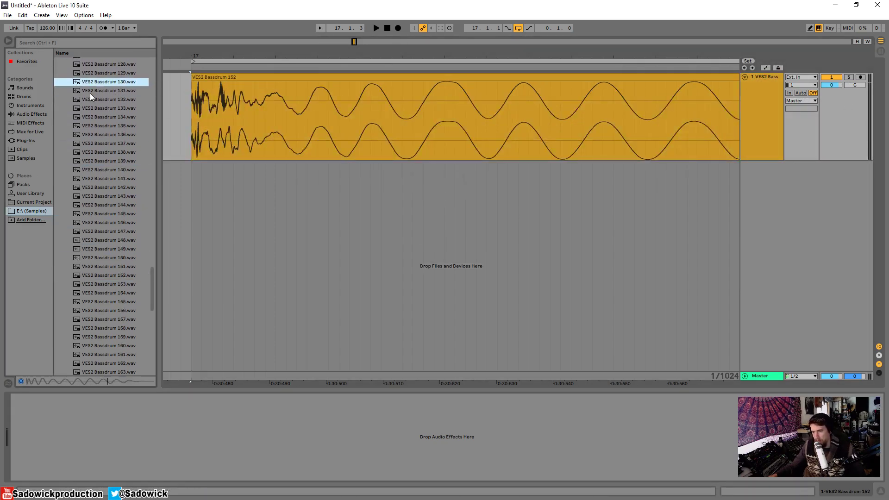
key(Up)
key(Up)
key(Up)
key(Up)
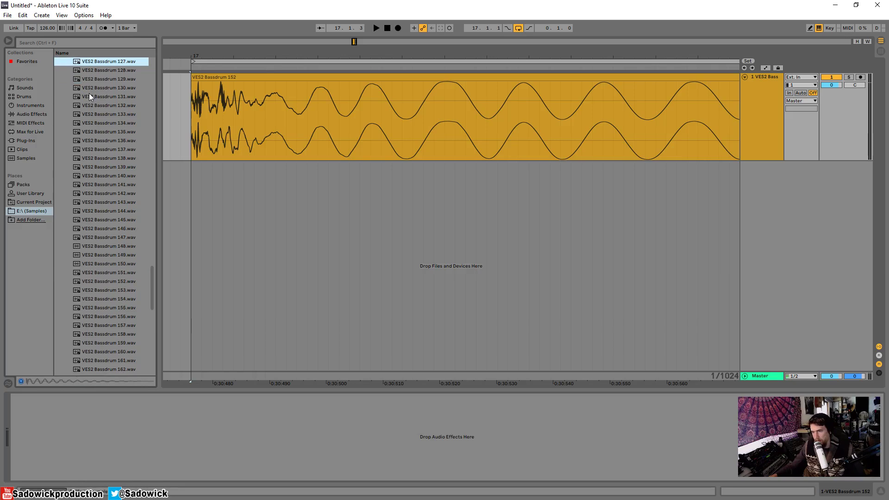
key(Up)
key(Up)
key(Up)
key(Up)
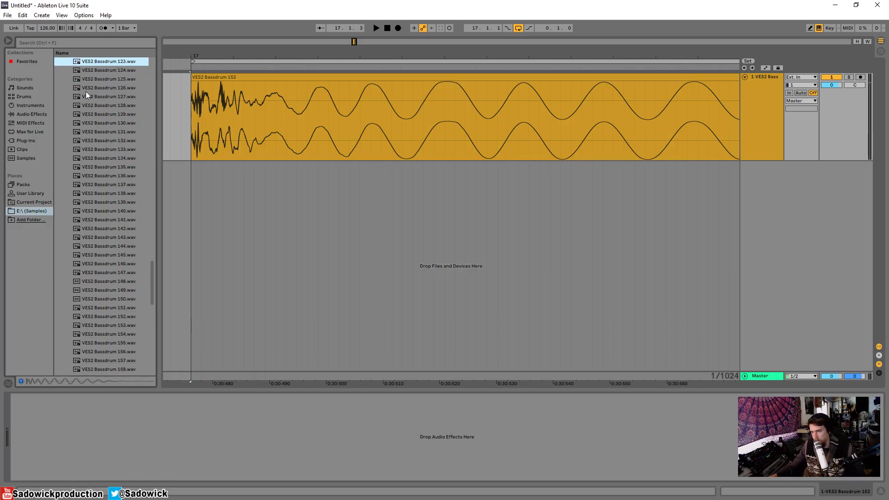
key(Up)
key(Up)
key(Up)
key(Up)
key(Up)
key(Up)
key(Up)
key(Up)
key(Up)
key(Up)
key(Up)
key(Up)
key(Up)
key(Up)
key(Up)
key(Up)
key(Up)
key(Up)
key(Down)
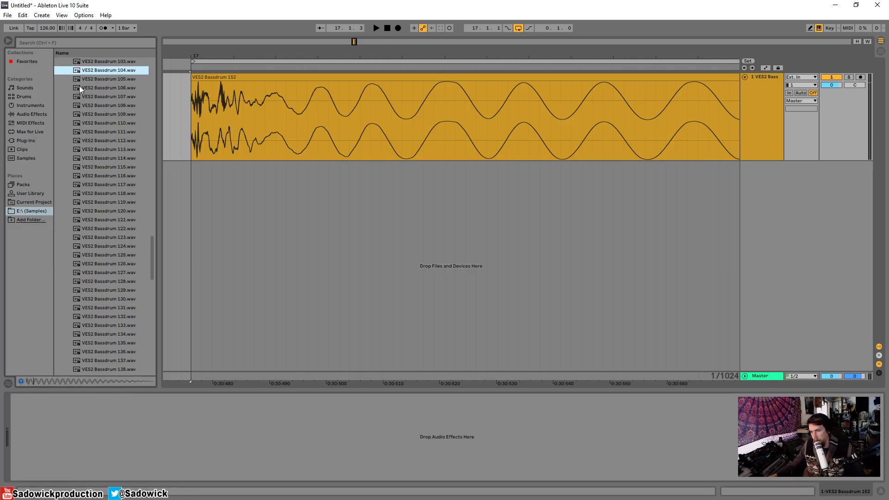
key(Up)
key(Up)
key(Up)
key(Up)
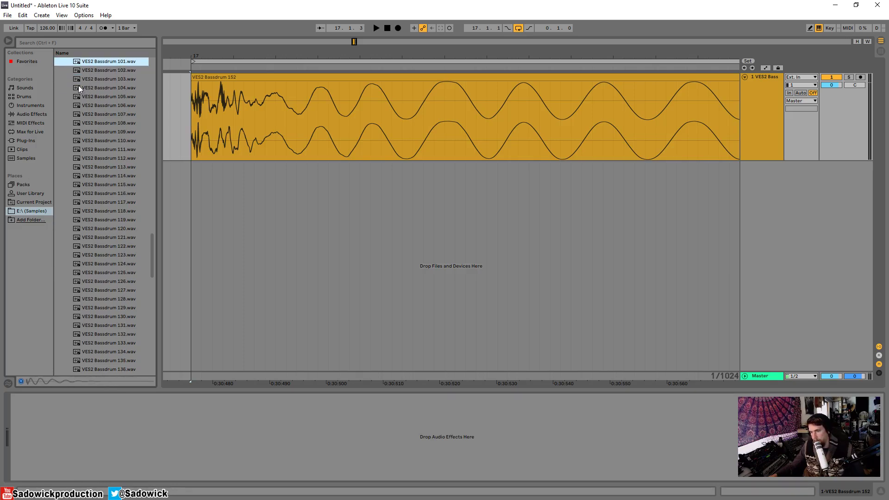
key(Up)
key(Up)
drag(87, 59, 101, 160)
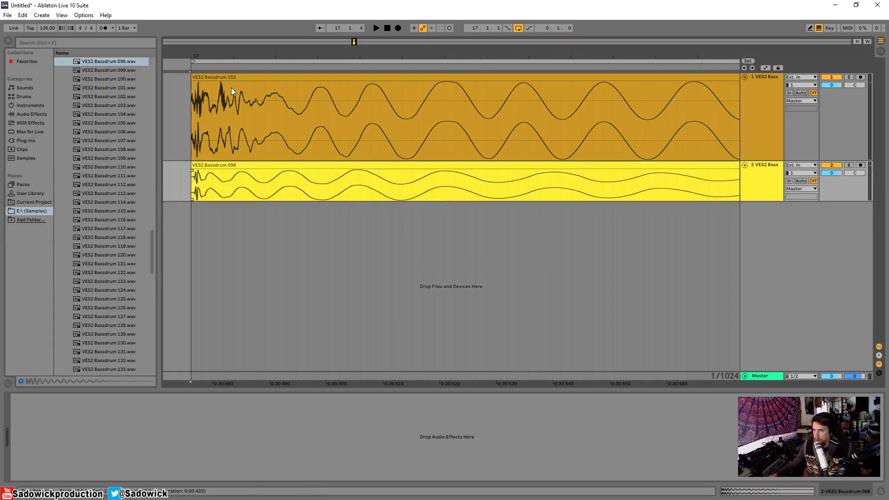
Trim VES2 Bassdrum 152 to its opening transient, place it over the start of VES2 Bassdrum 098 and shorten it to about 13 ms
drag(212, 55, 230, 25)
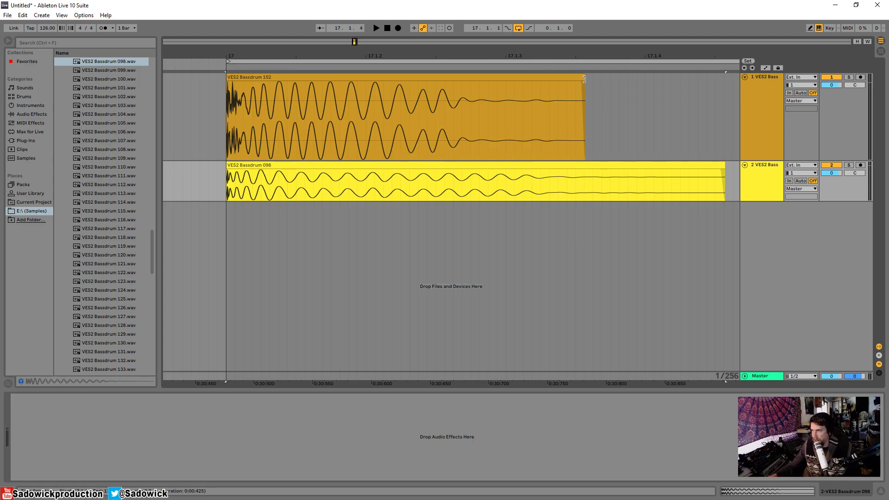
mouse_move(584, 77)
mouse_down()
mouse_move(253, 80)
mouse_move(250, 71)
mouse_move(262, 181)
mouse_up()
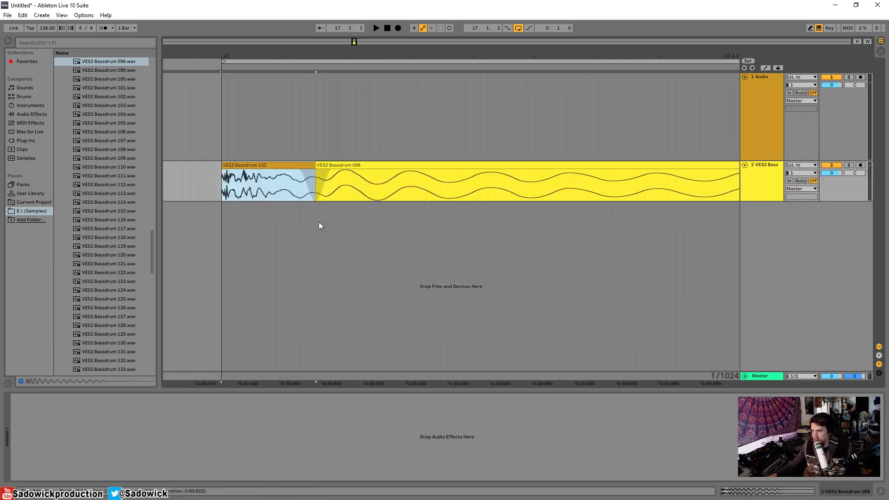
click(277, 86)
drag(277, 55, 373, 69)
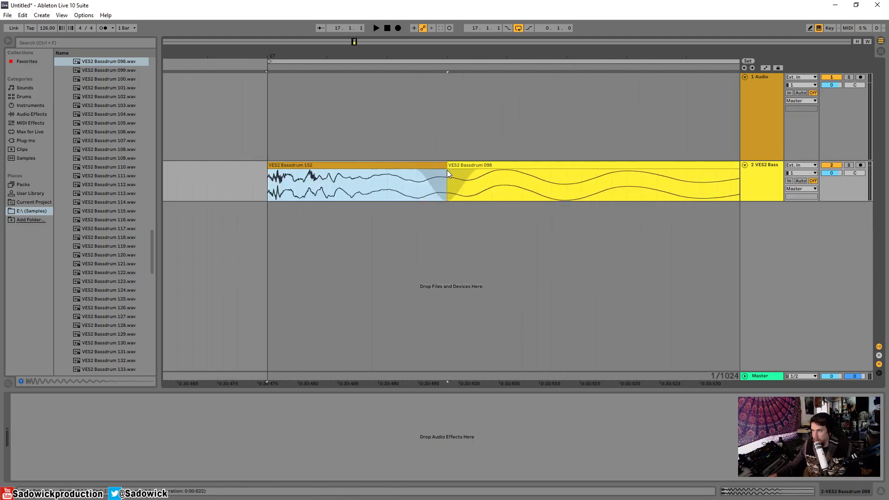
drag(449, 167, 382, 200)
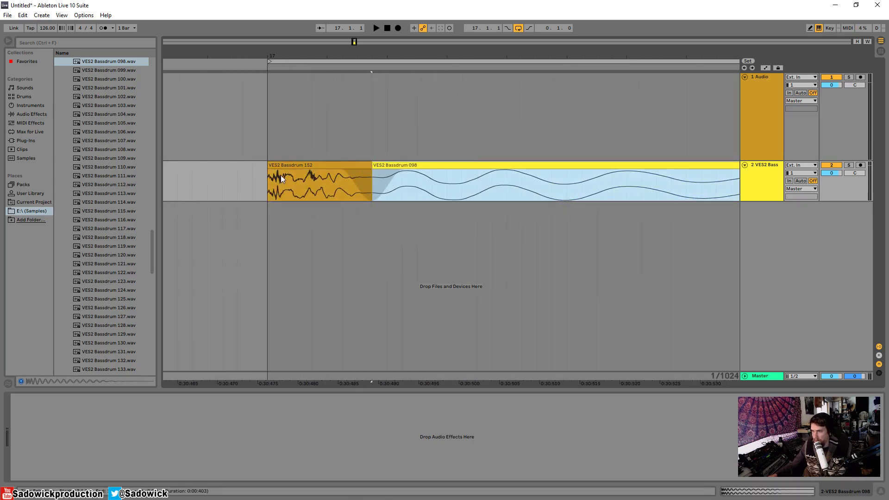
Create a crossfade from the VES2 Bassdrum 152 transient into VES2 Bassdrum 098, with the transient clip about 17 ms long
click(298, 187)
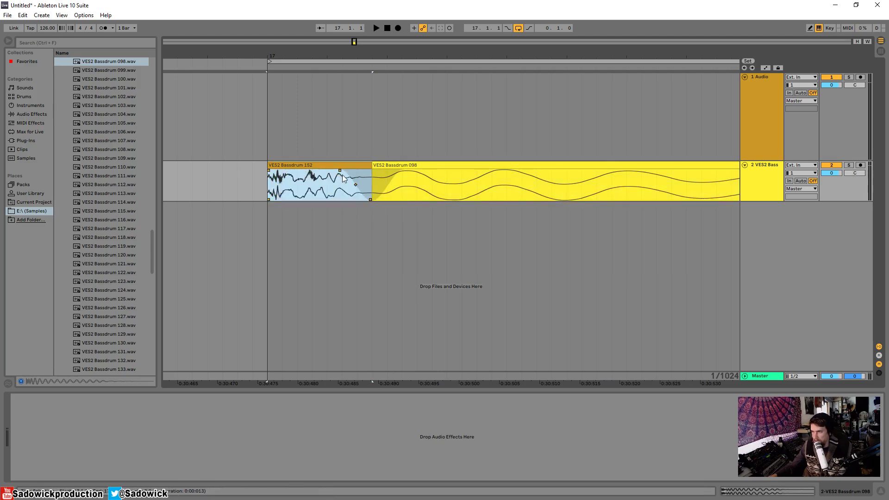
drag(339, 171, 346, 172)
drag(409, 178, 363, 170)
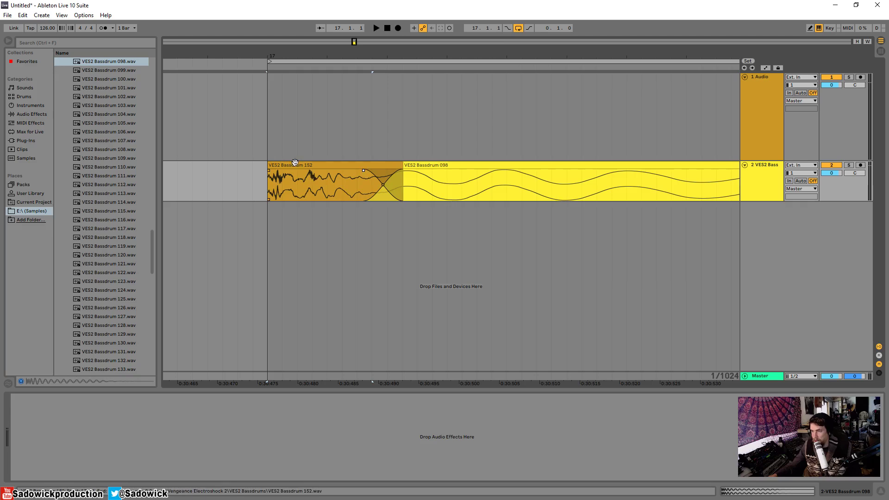
click(295, 163)
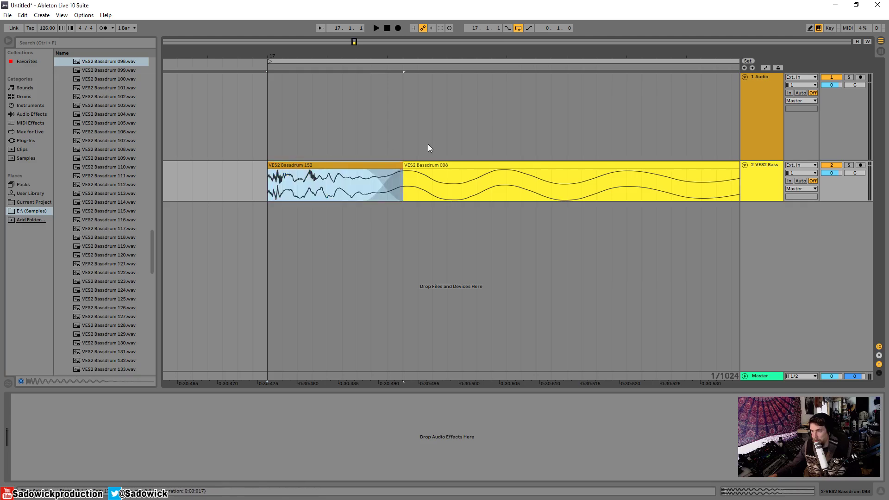
Play the spliced kick at bar 17
key(space)
drag(339, 56, 277, 16)
key(space)
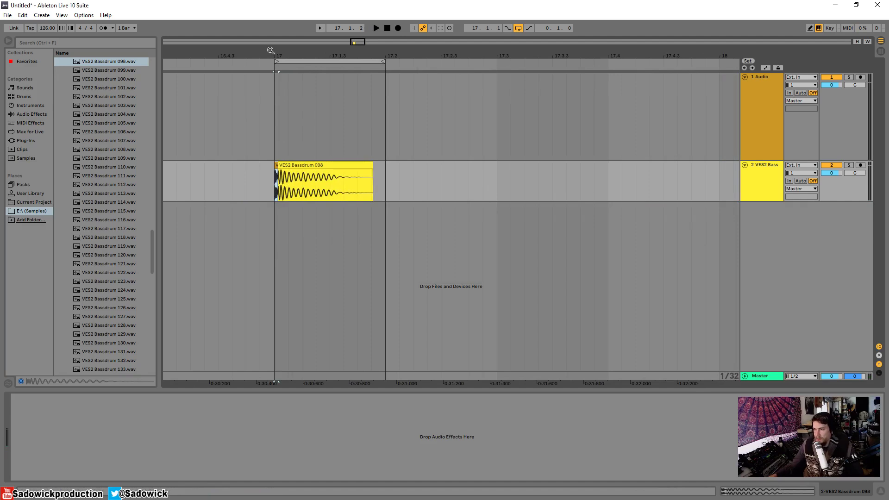
Try VES2 Bassdrum 098 with its original start restored over the transient, play it for comparison and undo the change
drag(271, 50, 241, 173)
key(space)
key(space)
key(space)
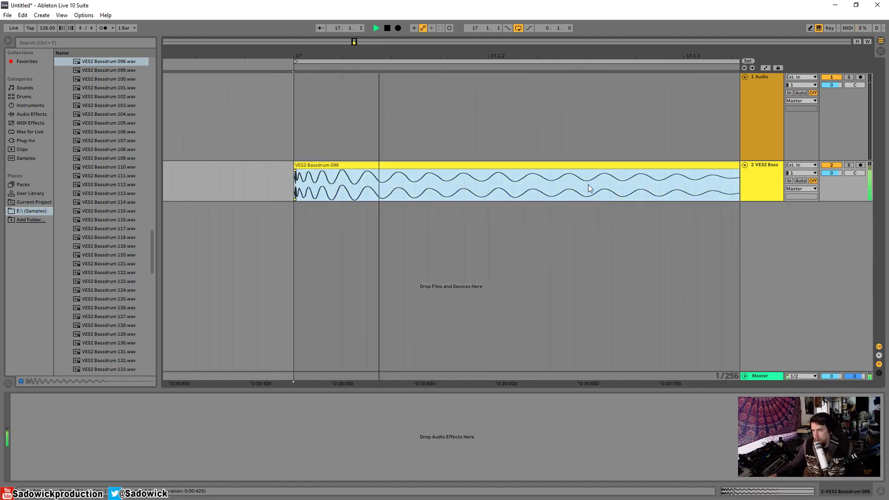
key(ctrl+z)
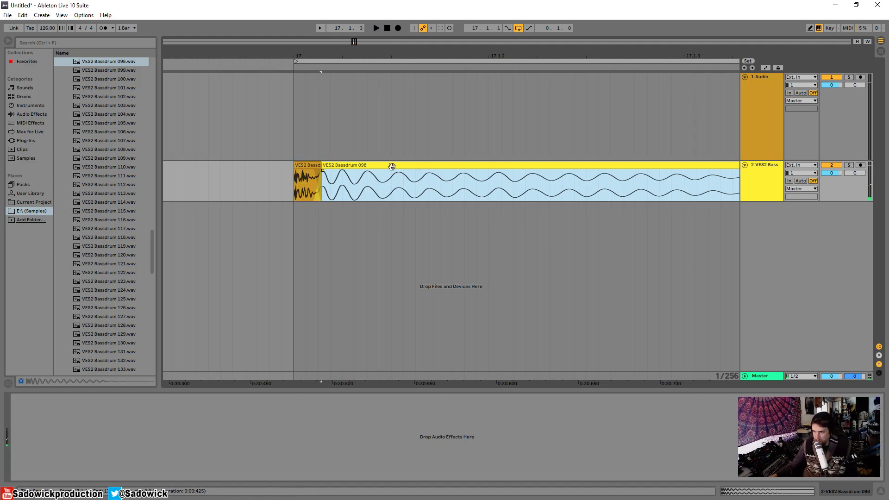
Extend the start of VES2 Bassdrum 098 back to bar 17, covering the VES2 Bassdrum 152 transient
click(303, 165)
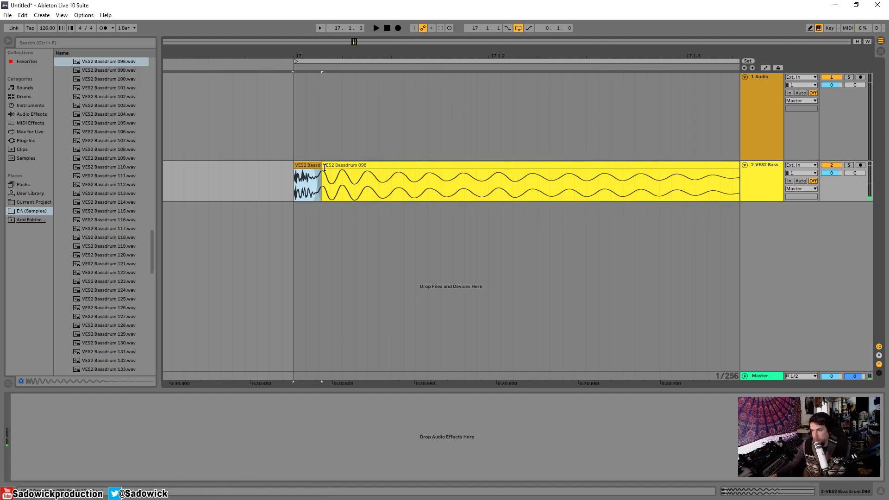
drag(324, 167, 295, 166)
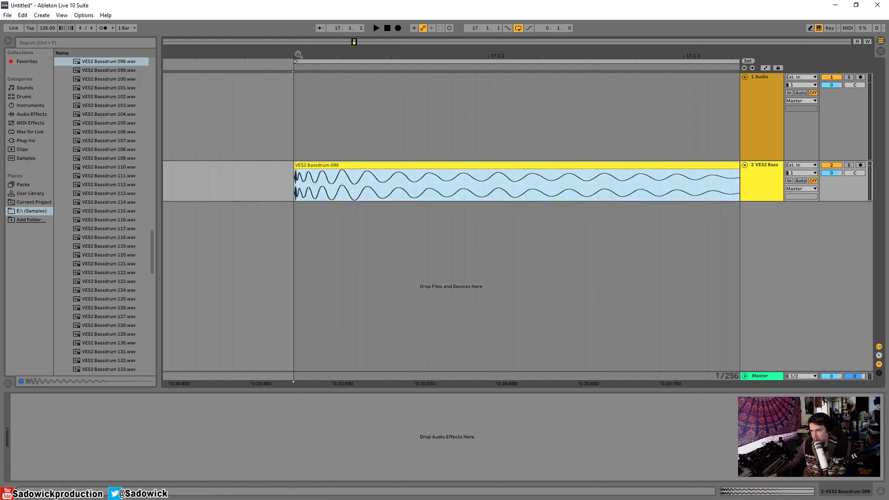
Add a fade-in about 5 ms long to the start of VES2 Bassdrum 098 and play the softened kick
drag(300, 55, 320, 175)
key(space)
drag(842, 180, 838, 209)
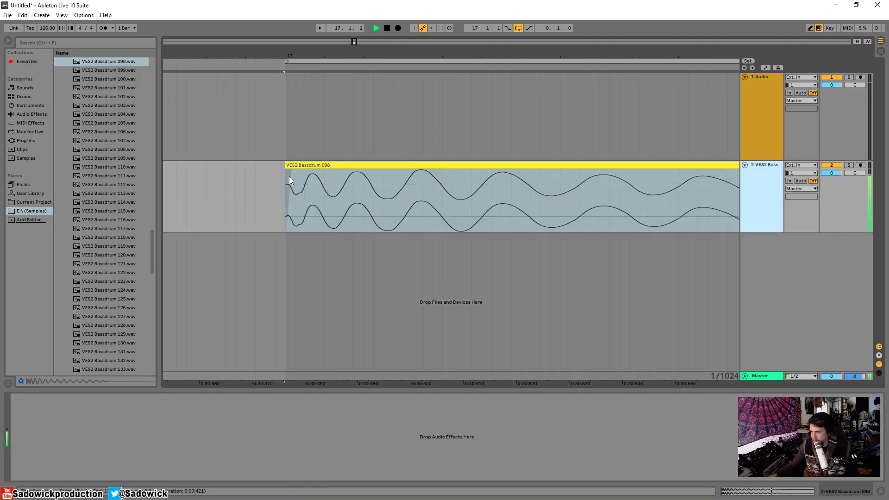
key(space)
drag(292, 171, 315, 172)
key(space)
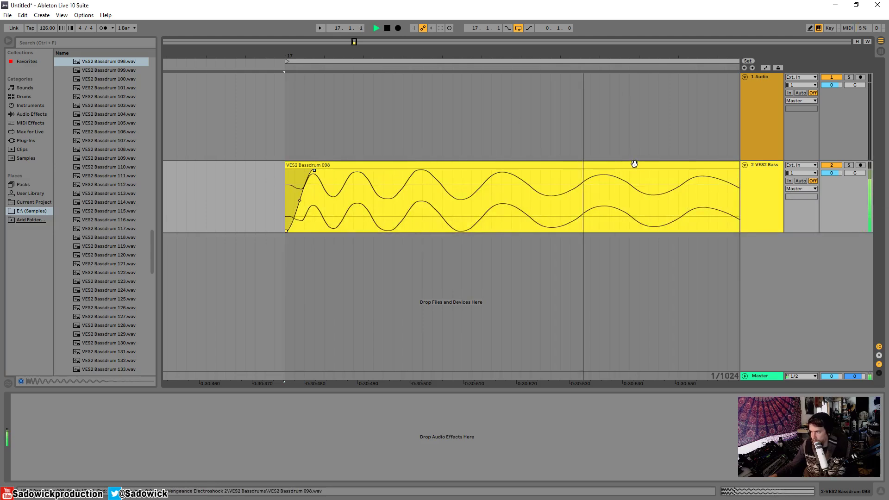
key(space)
Audition samples in the VES2 Closed Hihat folder and place VES2 Closed Hihat 012 on track 1 at bar 17
drag(149, 246, 148, 99)
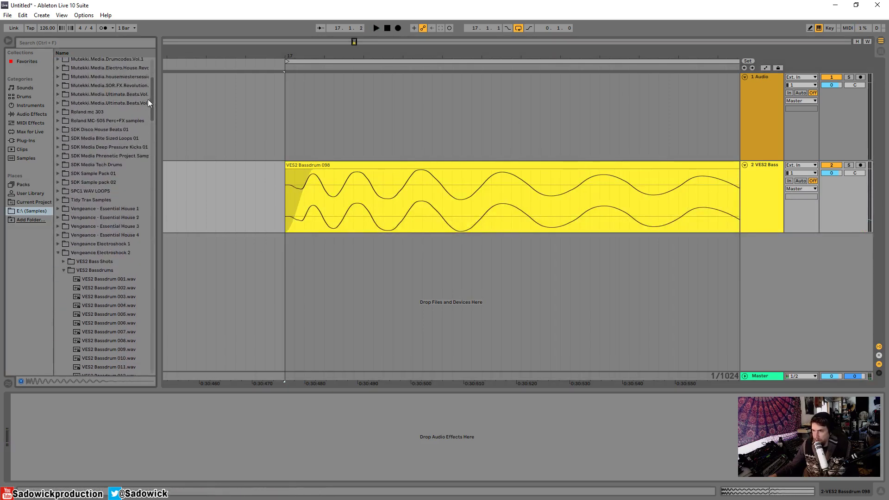
click(63, 270)
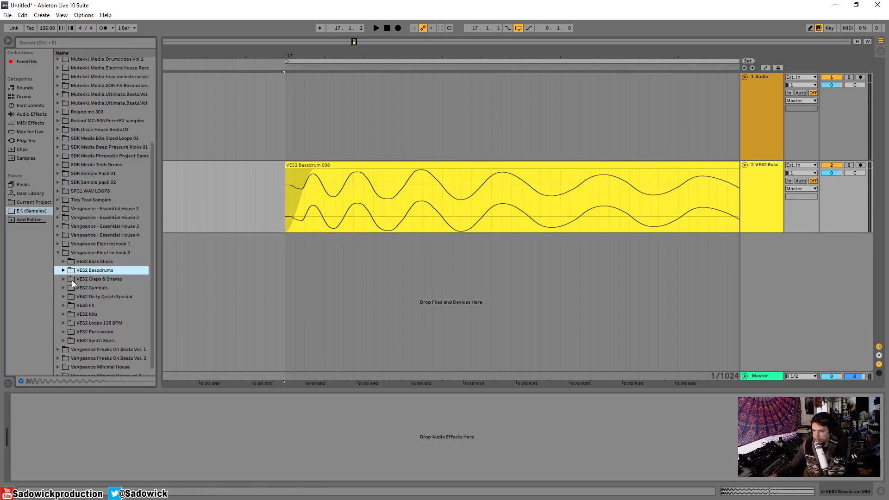
click(63, 278)
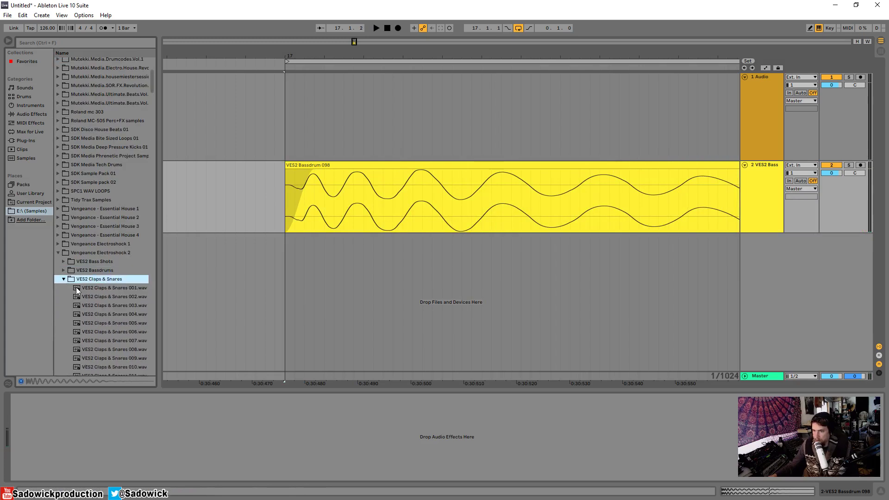
click(64, 280)
click(64, 287)
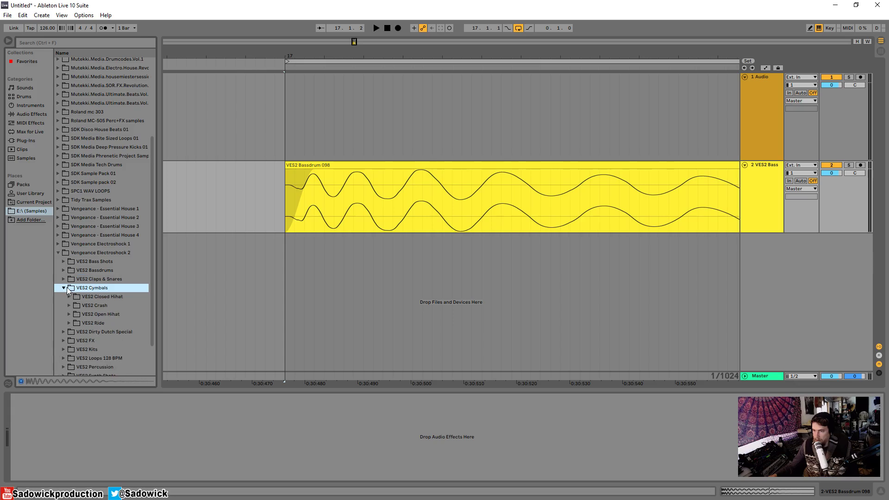
click(73, 258)
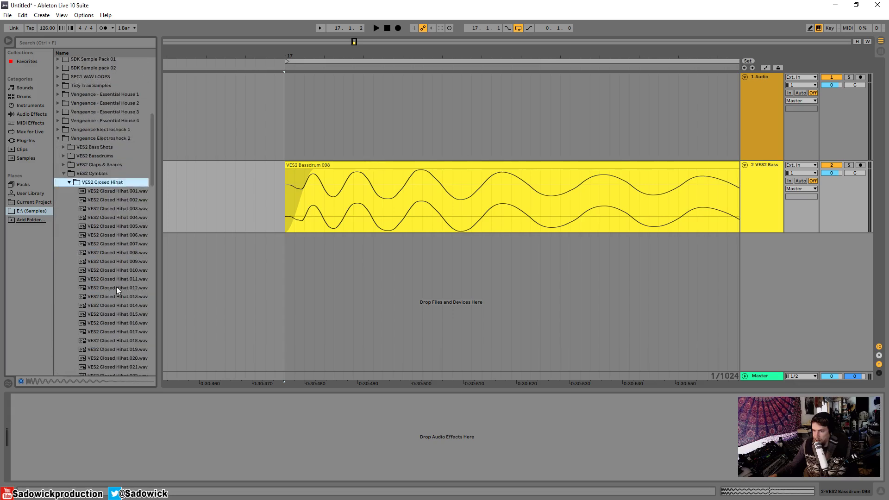
click(116, 287)
click(111, 296)
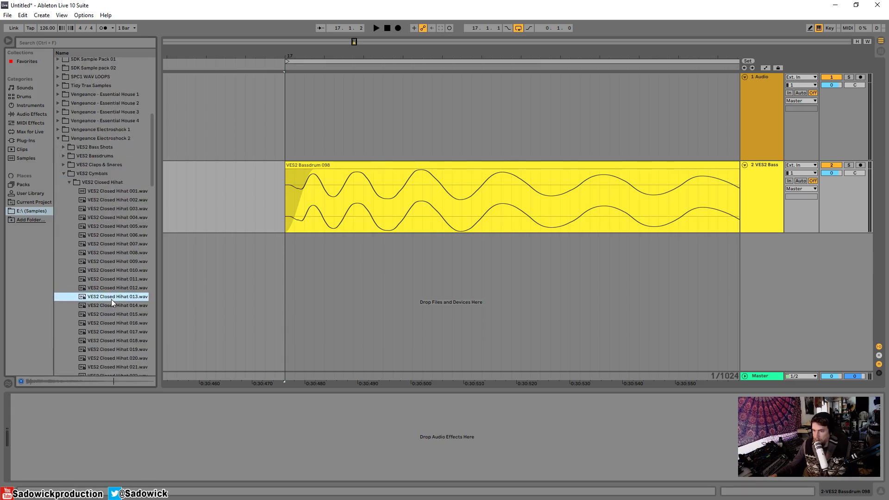
click(110, 288)
drag(110, 288, 286, 84)
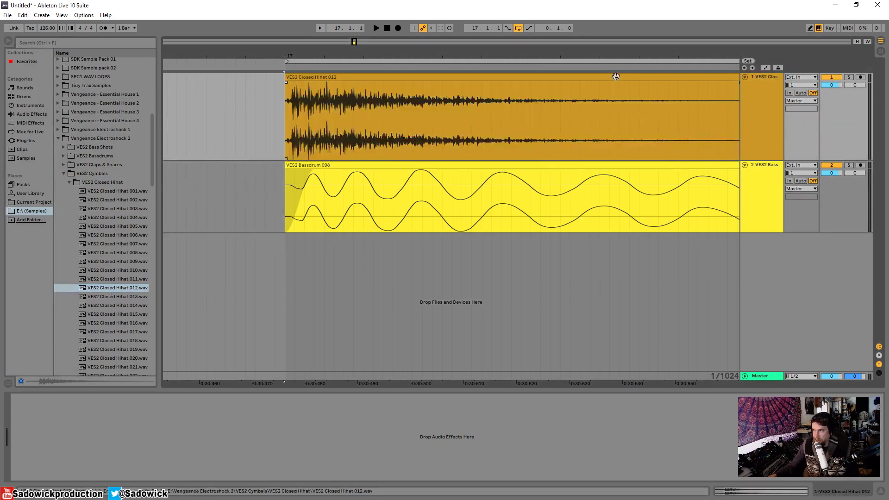
Trim VES2 Closed Hihat 012 to a transient about 11 ms long with a fade-out, playing it with the kick
drag(288, 52, 251, 56)
click(299, 83)
click(488, 84)
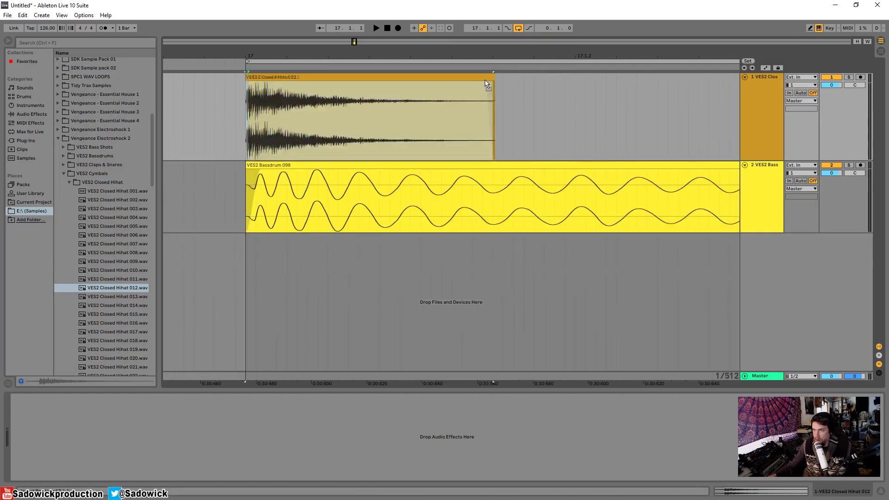
click(490, 80)
drag(489, 80, 255, 65)
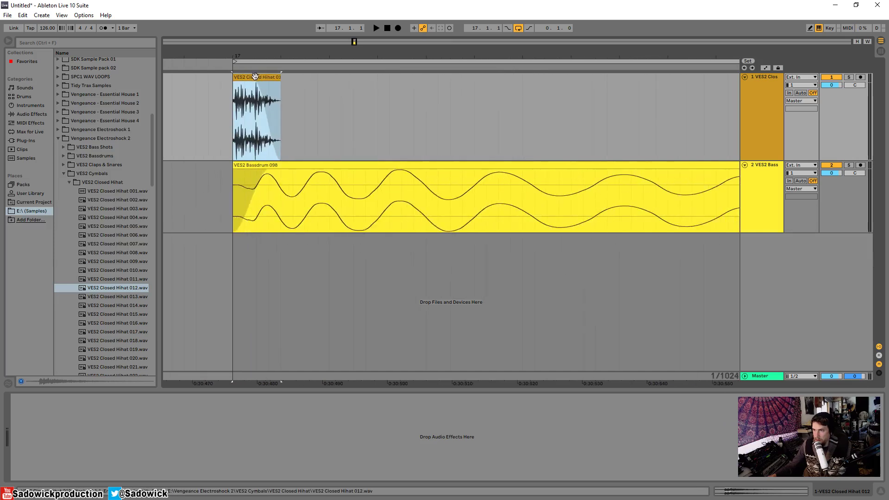
key(space)
key(space)
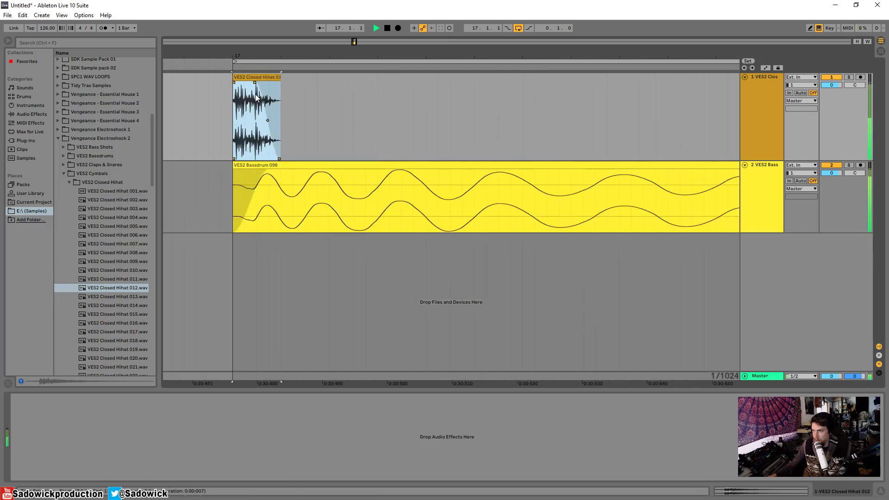
mouse_move(281, 93)
mouse_down()
mouse_move(305, 93)
mouse_move(283, 84)
mouse_up()
click(277, 77)
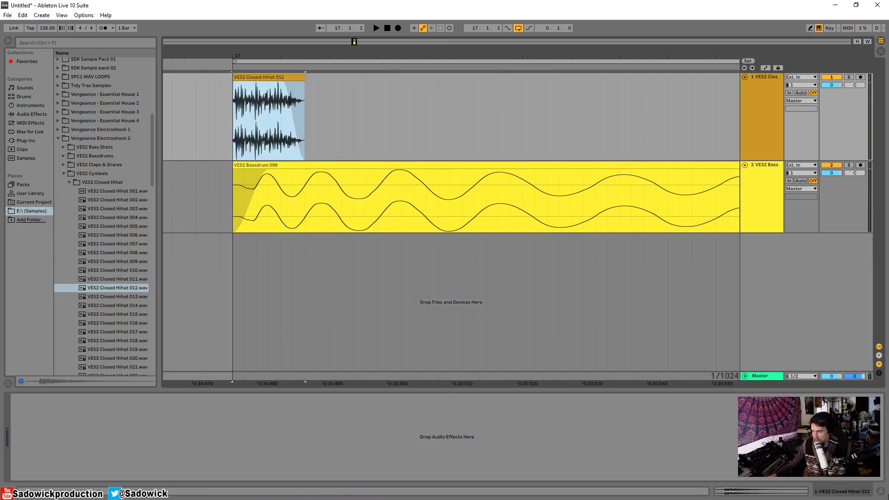
Play both layers and lower track 1 to -5.5 dB and track 2 to -2.1 dB
key(space)
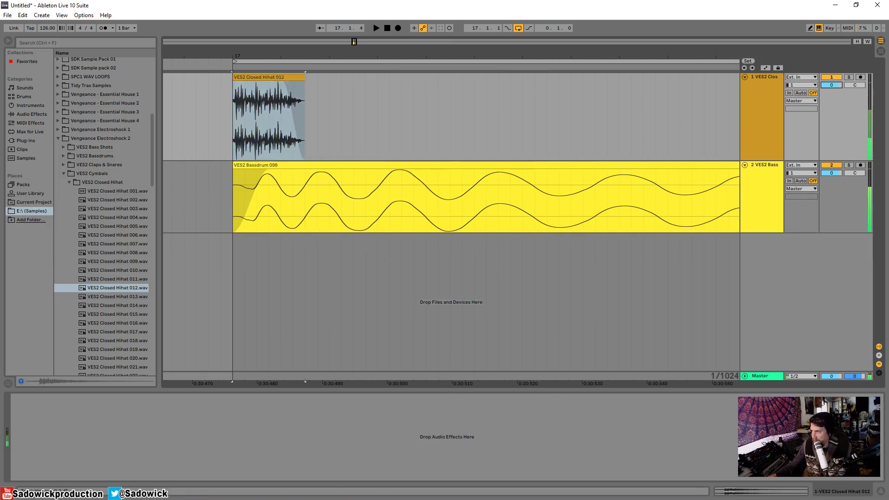
drag(838, 174, 837, 178)
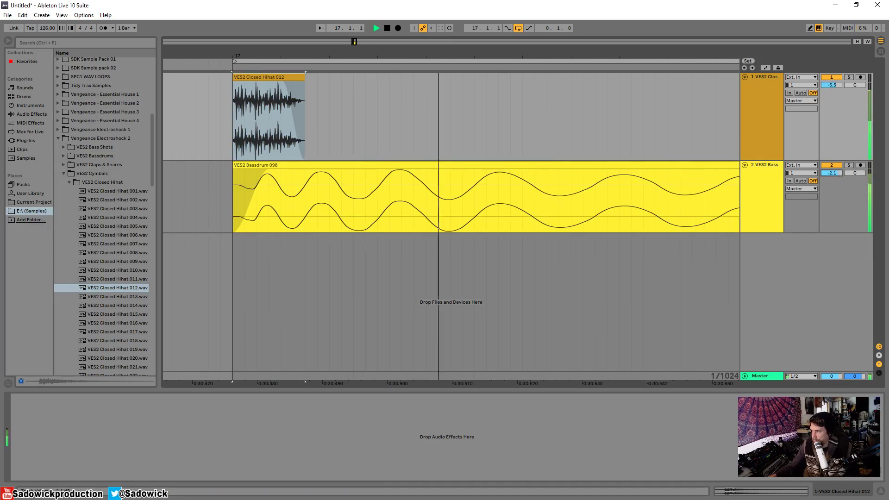
key(space)
Try VES2 Closed Hihat 012 transposed up 3 semitones, reset the transposition and delete the clip
double_click(274, 77)
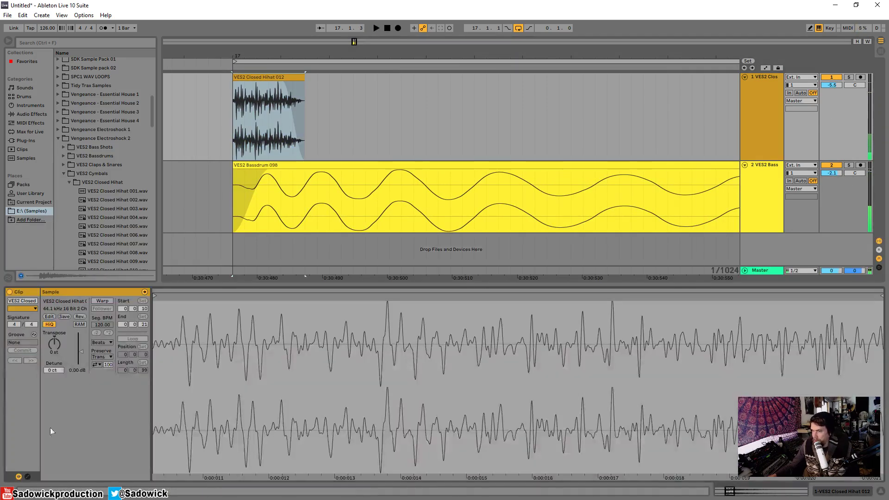
drag(51, 343, 52, 332)
key(space)
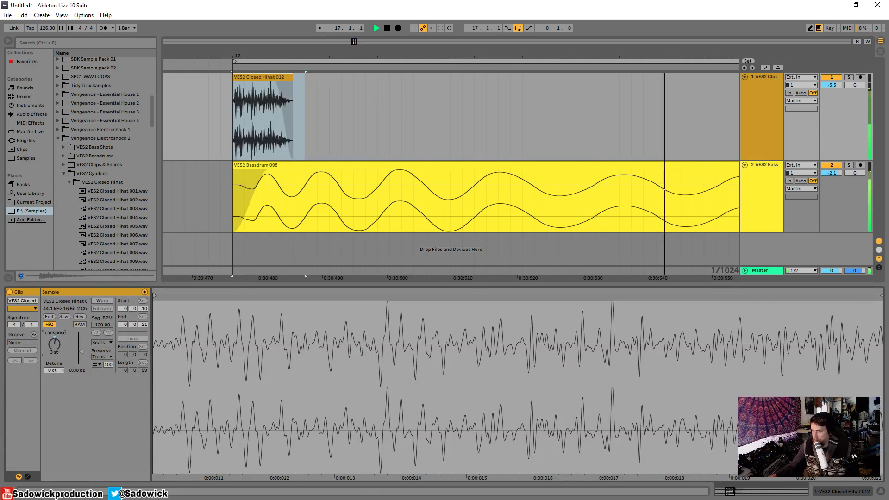
double_click(55, 340)
key(space)
click(269, 77)
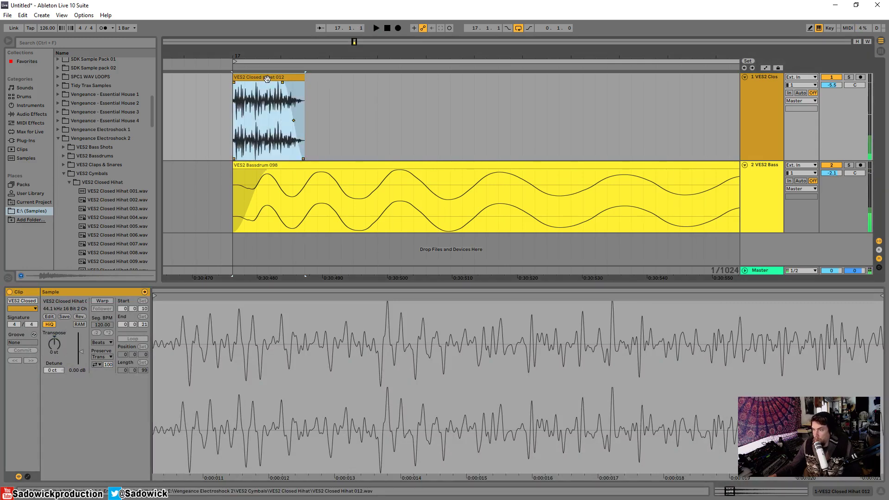
key(Delete)
Open the VES2 Percussive sample folder inside VES2 Percussion
click(69, 182)
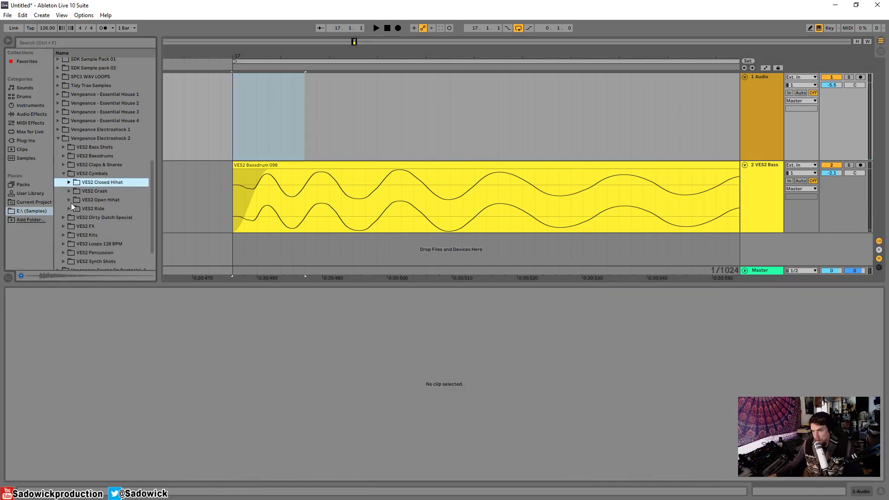
scroll(71, 204, down, 2)
click(63, 221)
scroll(80, 235, down, 1)
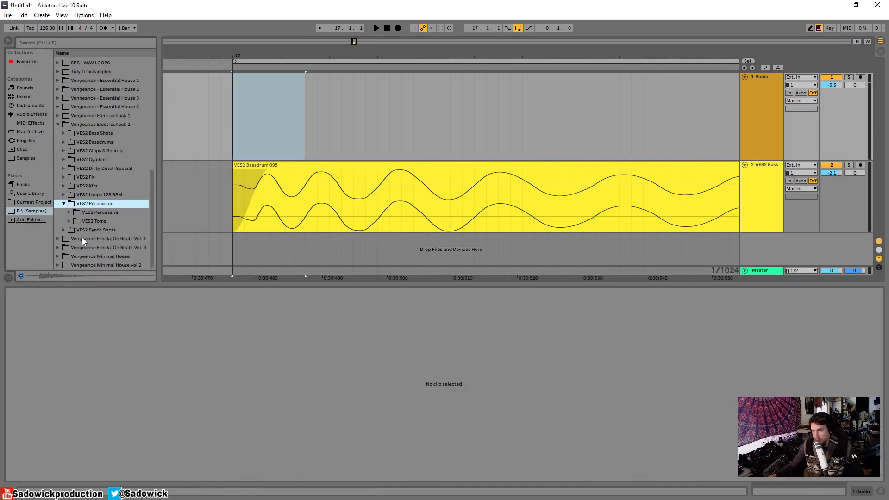
click(69, 212)
scroll(106, 218, down, 5)
scroll(107, 217, down, 3)
Audition the percussive samples from VES2 Percussive 026 onward and place VES2 Percussive 039 on track 1 at bar 17
click(113, 219)
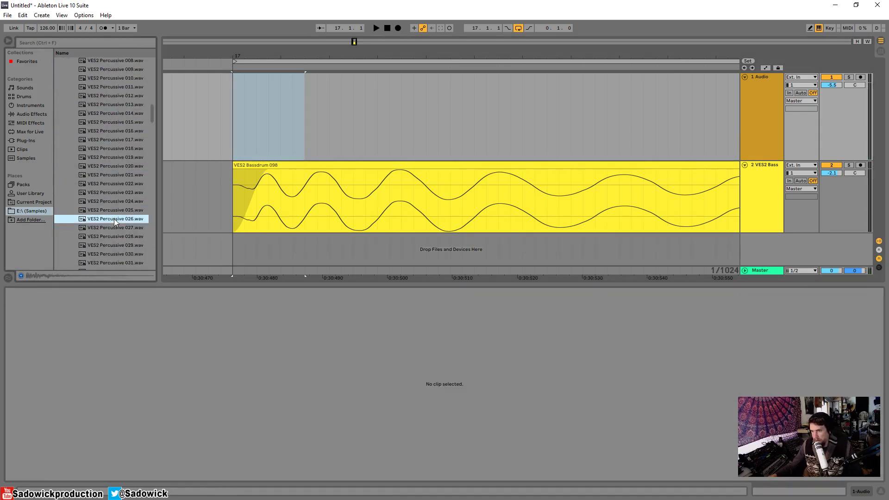
key(Down)
key(Down)
key(Down)
key(Down)
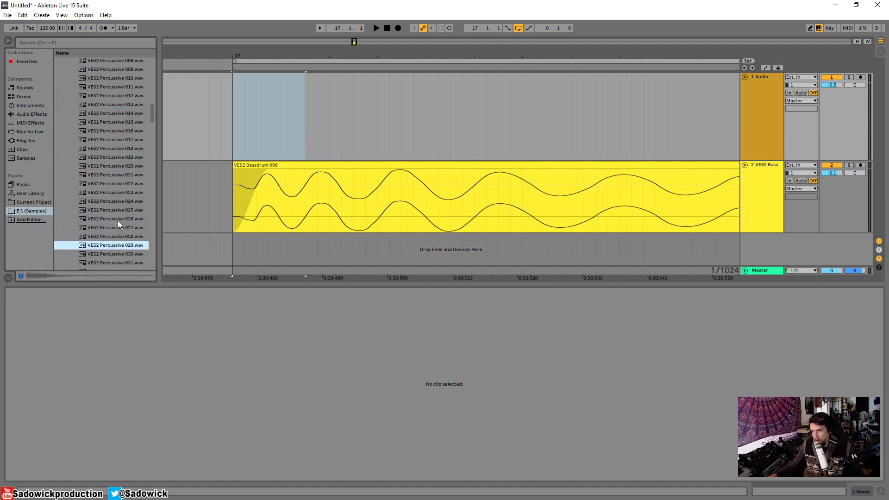
key(Down)
key(Down)
key(Down)
key(Down)
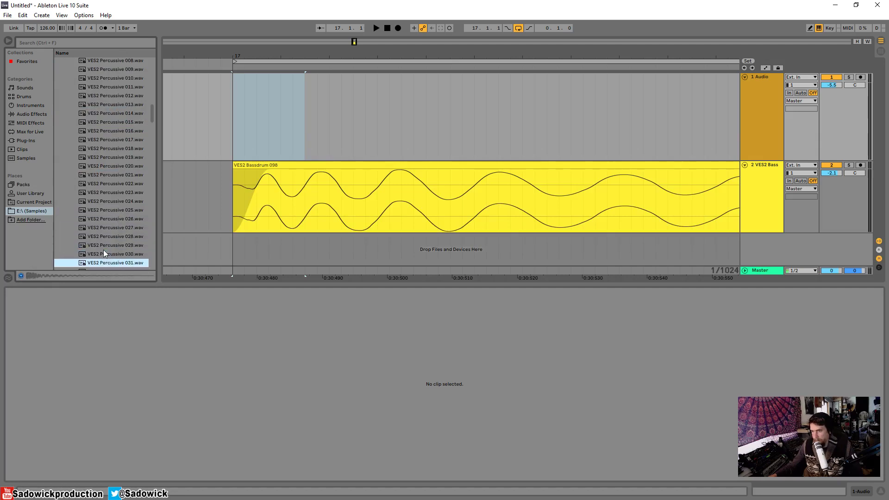
key(Down)
key(Down)
key(Down)
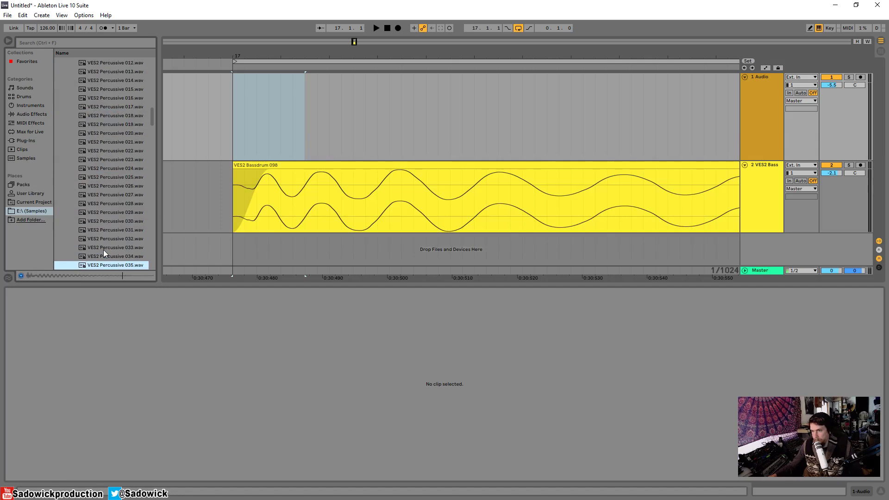
key(Down)
key(Down)
drag(104, 267, 259, 80)
Trim VES2 Percussive 039 to its first 9 ms or so and remove the rest of the clip
click(257, 82)
key(Delete)
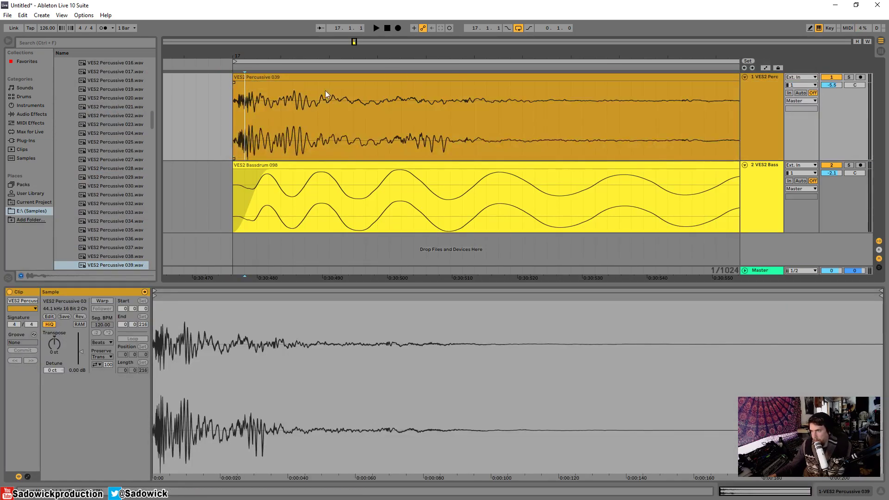
drag(292, 104, 467, 125)
key(Delete)
click(474, 77)
key(Delete)
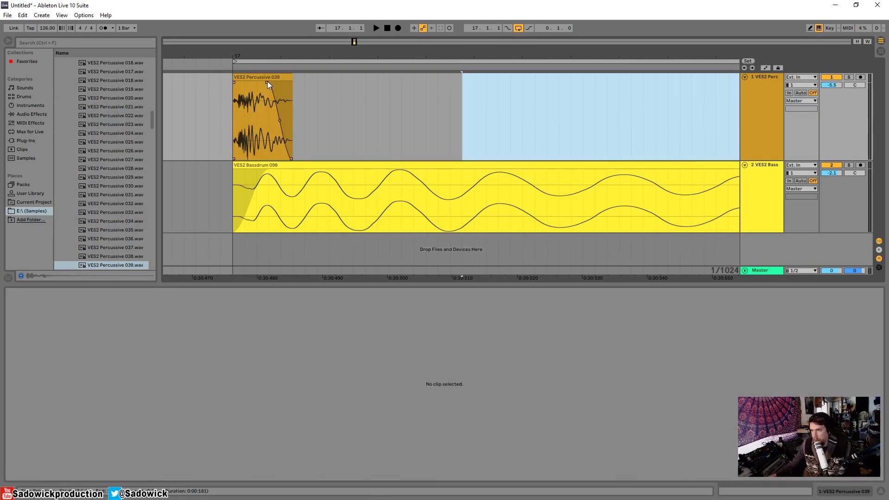
Lengthen the fade-out of VES2 Percussive 039 to about 5 ms and play it layered with the kick
drag(267, 83, 260, 82)
click(248, 77)
key(space)
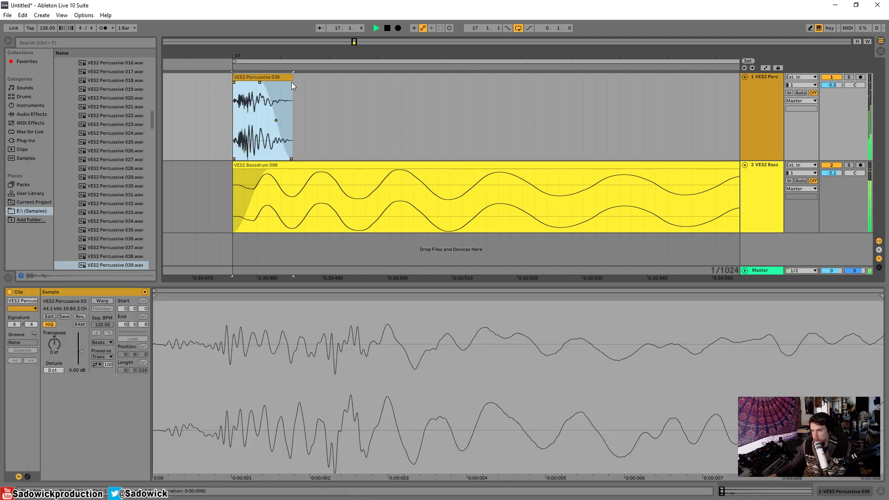
key(space)
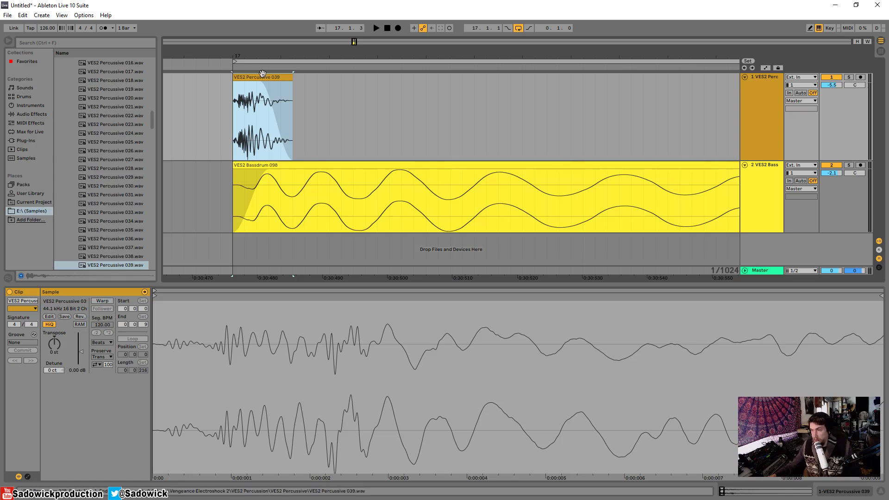
Reduce the height of both tracks, solo the VES2 Bassdrum 098 track and play it alone
drag(266, 52, 266, 39)
drag(863, 221, 863, 201)
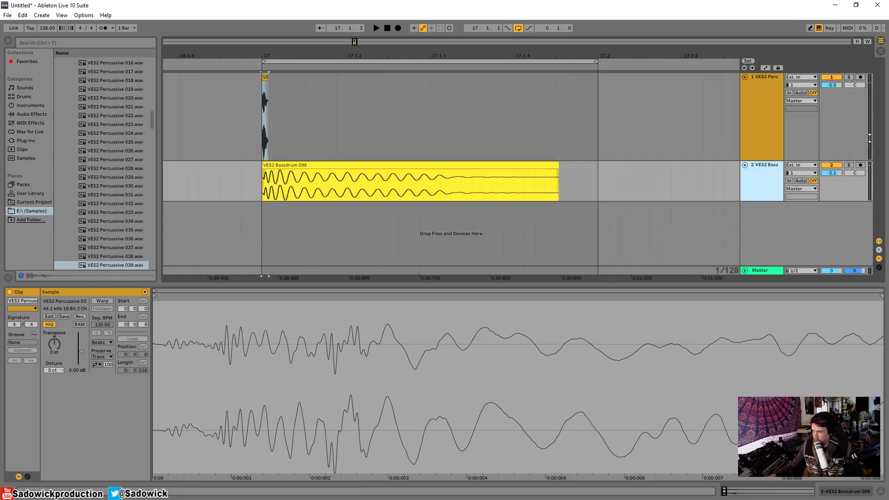
drag(863, 160, 862, 149)
click(838, 150)
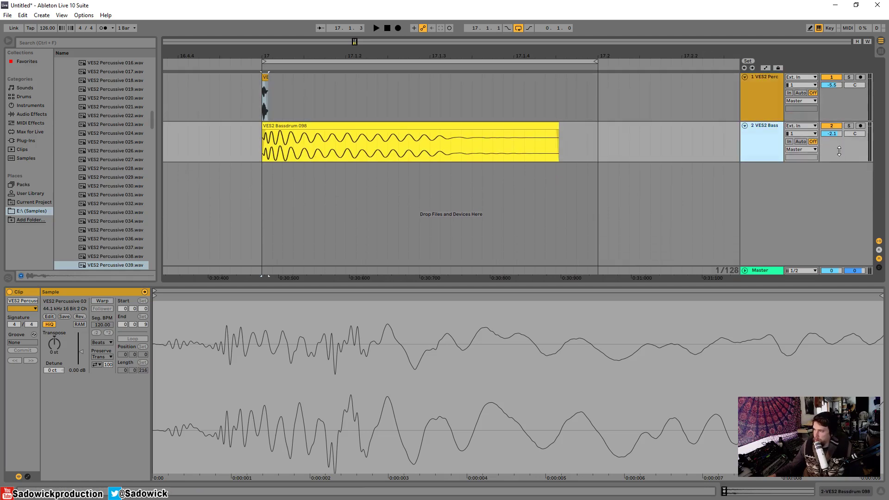
right_click(839, 150)
key(Escape)
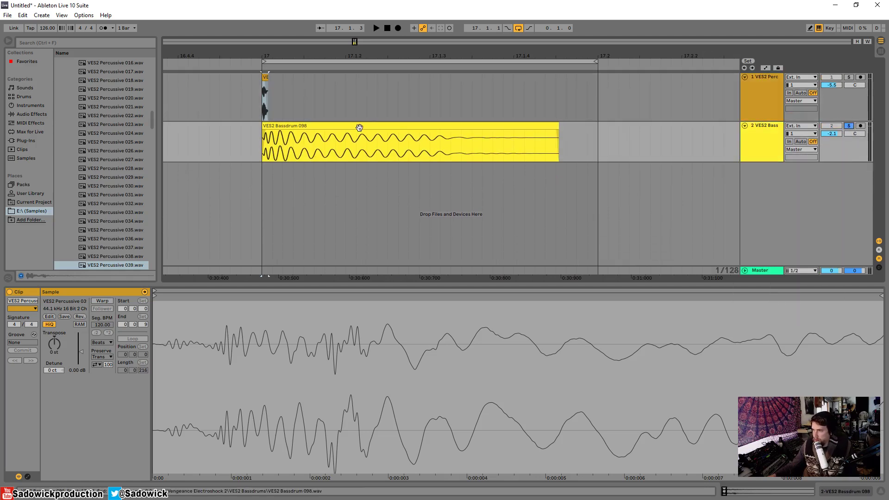
click(446, 134)
key(space)
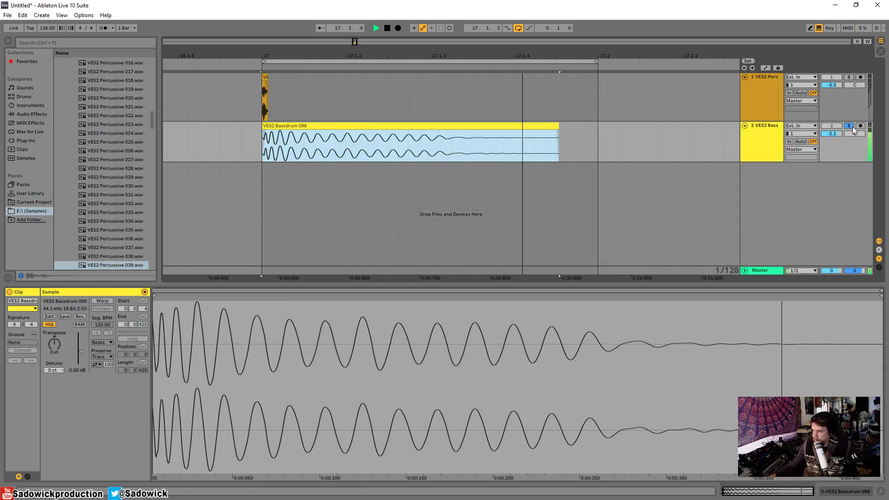
key(space)
Duplicate the VES2 Bassdrum 098 track, solo the copy, play it and show its device chain
click(845, 149)
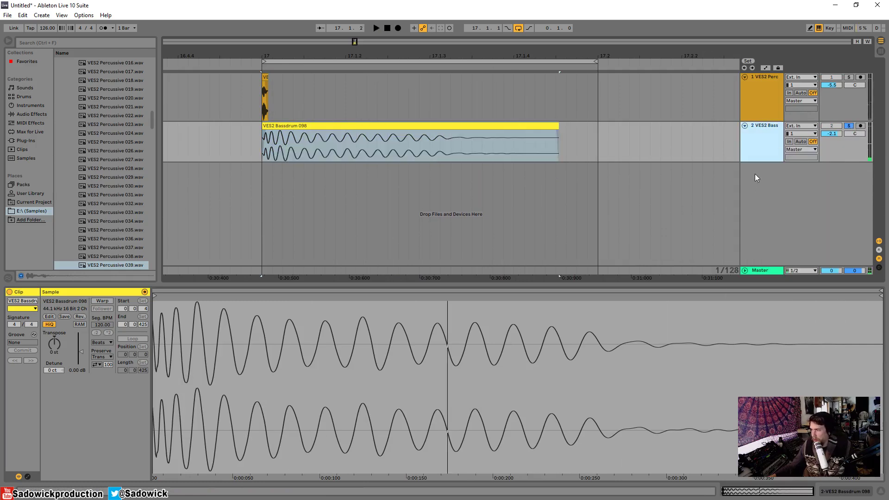
right_click(832, 142)
click(768, 169)
click(849, 167)
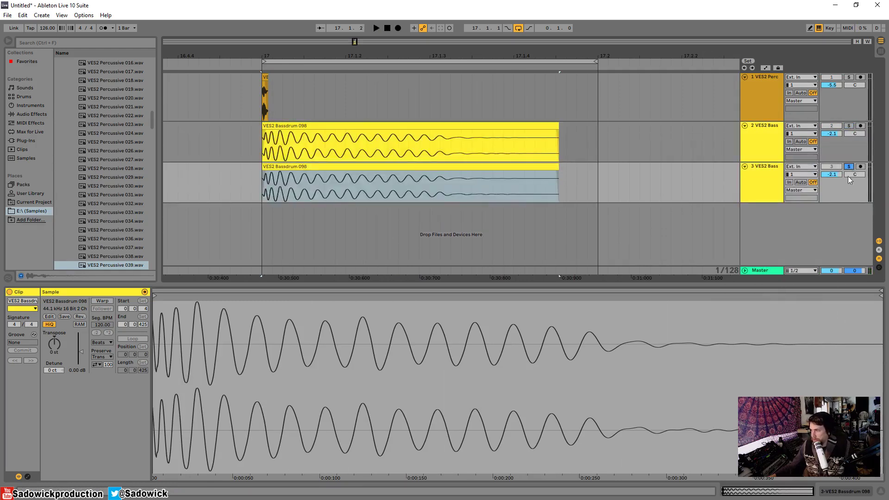
key(space)
key(space)
click(847, 492)
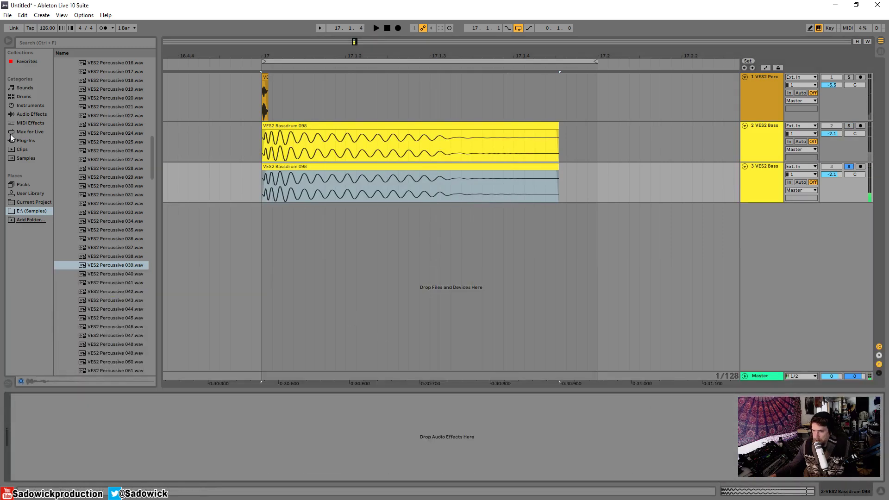
Load the FabFilter Saturn VST plug-in onto the duplicated VES2 Bassdrum 098 track
click(26, 141)
scroll(88, 168, up, 2)
click(63, 131)
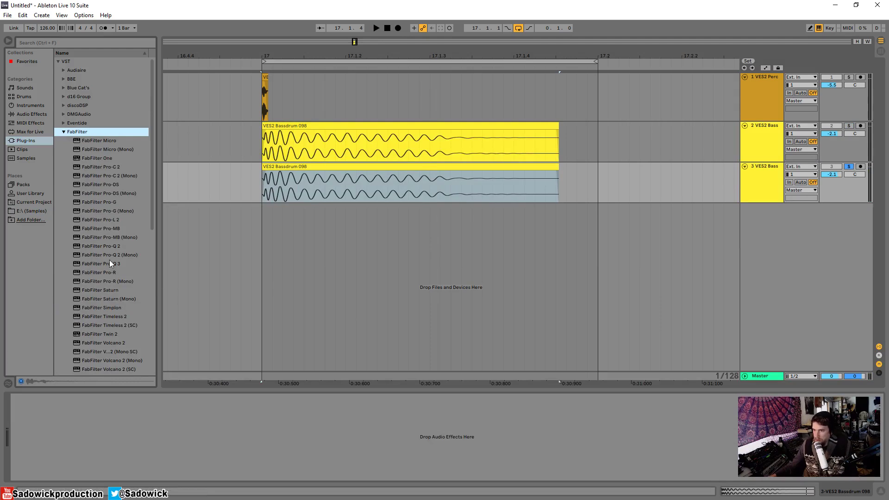
drag(109, 290, 291, 189)
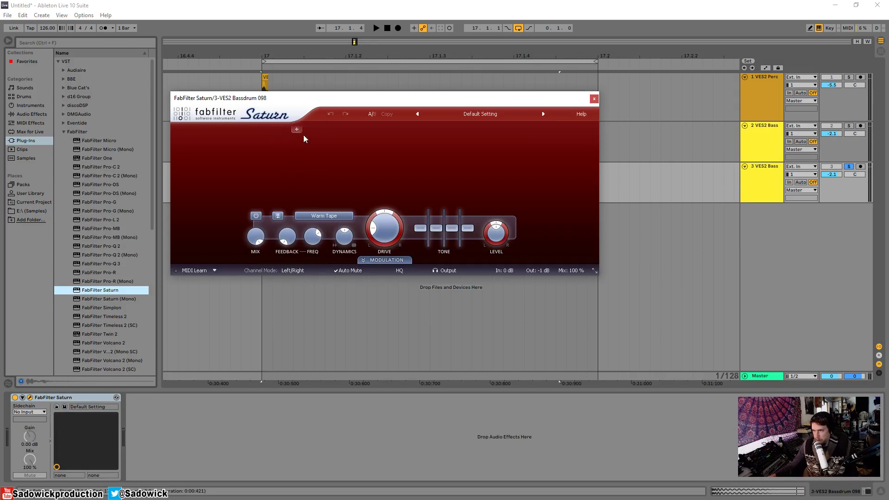
Play the copy through Saturn, compare it with the original kick soloed, and move the Saturn window clear of the clips
mouse_move(390, 217)
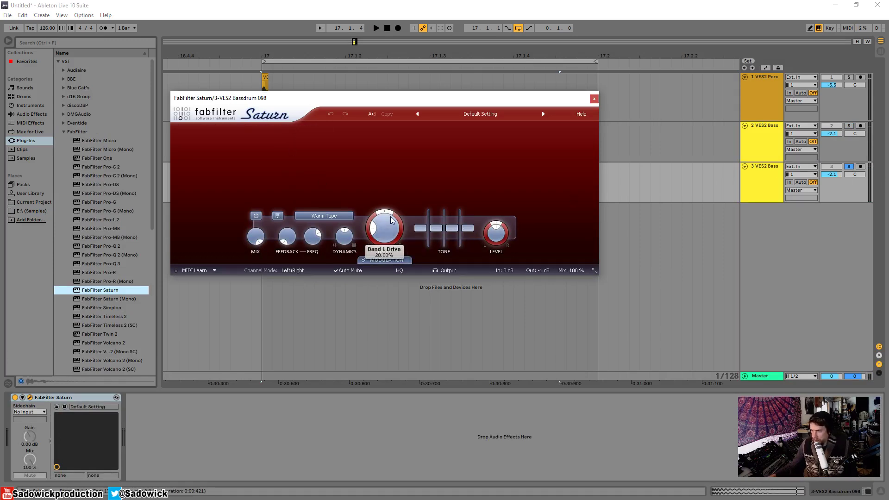
key(space)
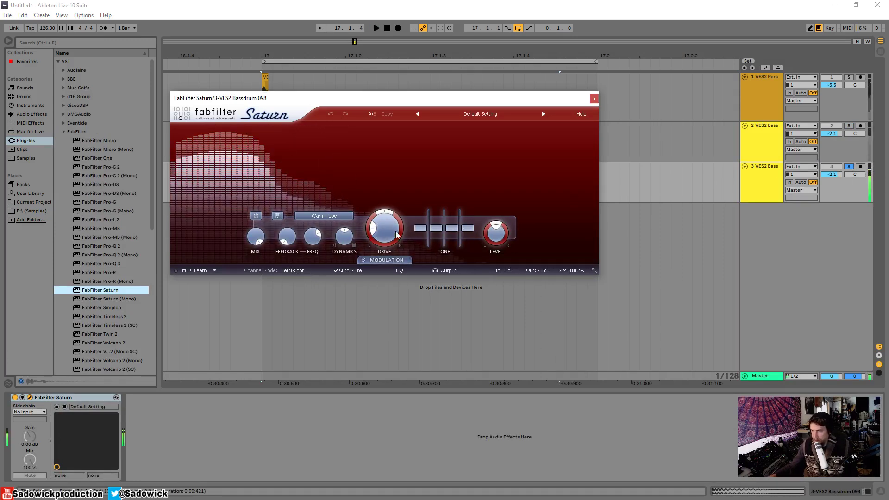
key(space)
click(852, 126)
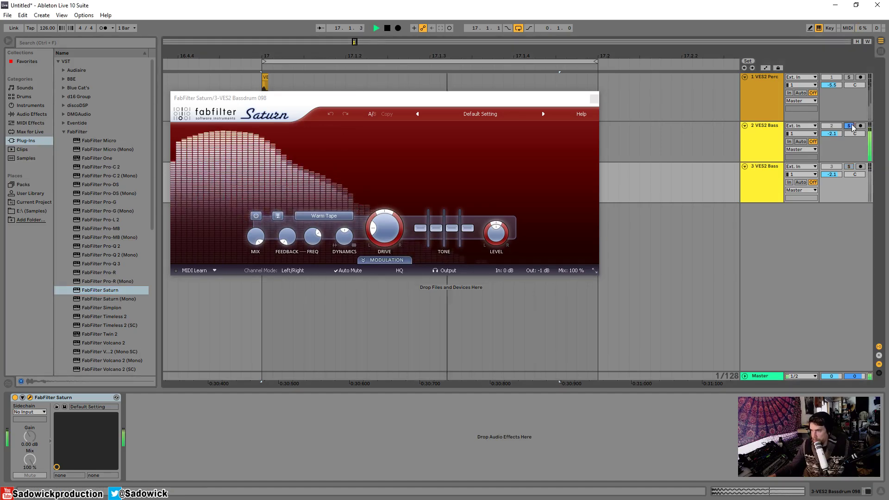
drag(277, 100, 253, 274)
drag(308, 275, 298, 215)
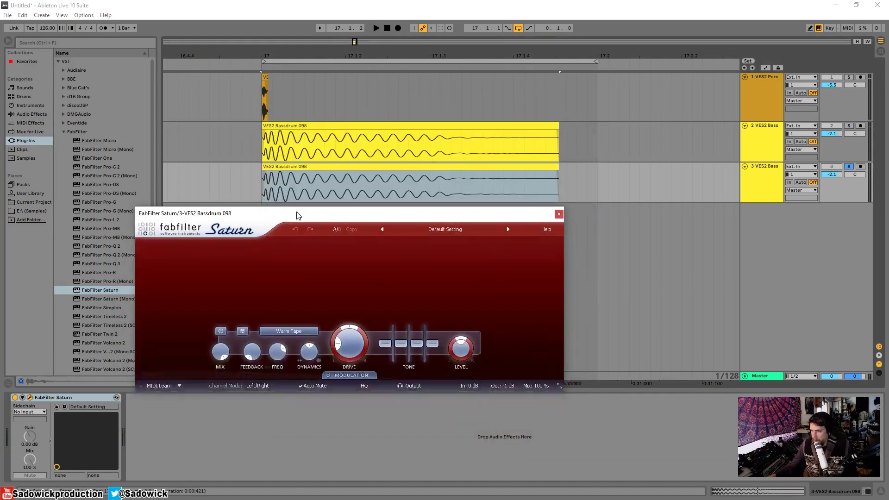
Try the Destroy distortion style in Saturn, then set it to Smooth Amp
click(301, 331)
click(285, 329)
click(299, 332)
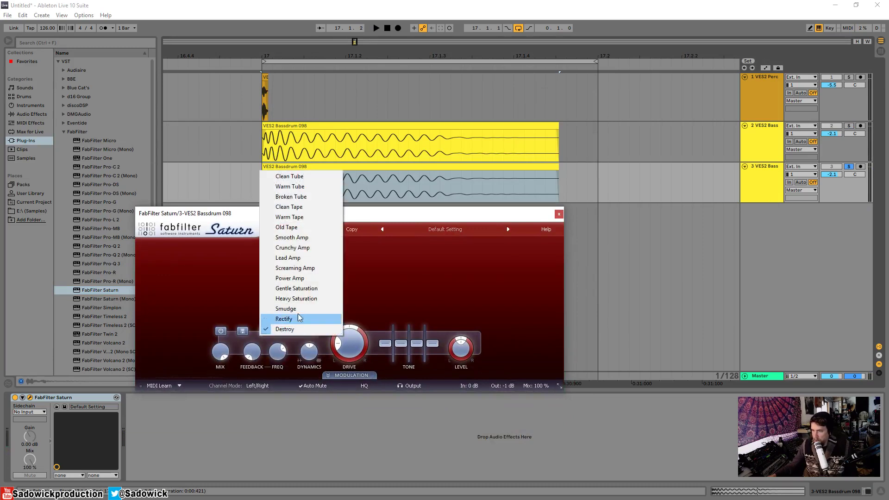
click(304, 237)
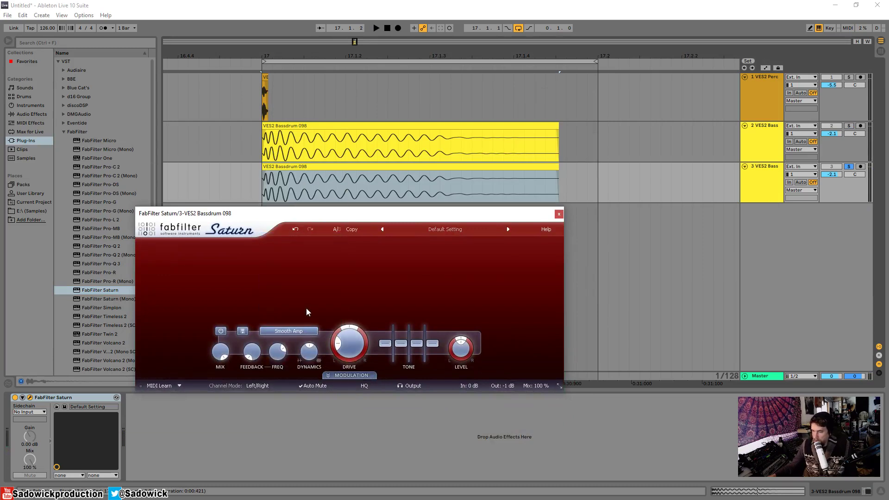
Split Saturn into two bands at about 144 Hz, enable HQ and play the kick with the upper band's drive raised
click(257, 244)
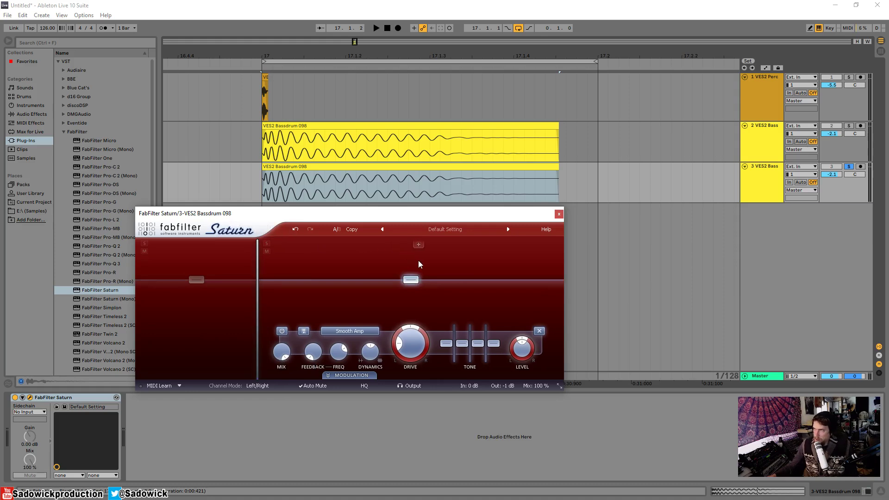
mouse_move(411, 339)
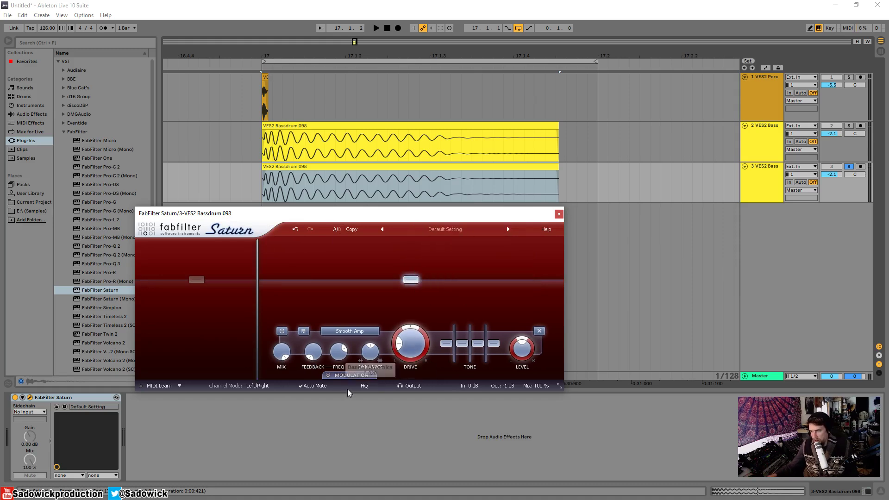
click(366, 386)
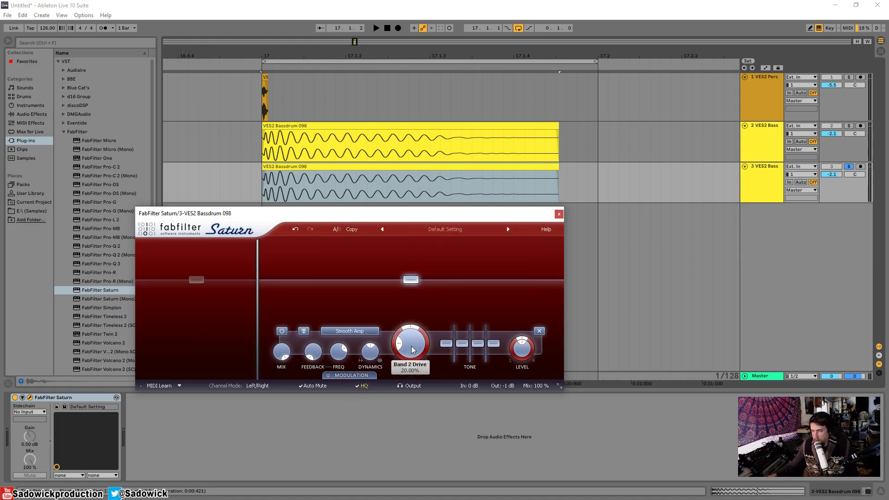
key(space)
mouse_move(413, 285)
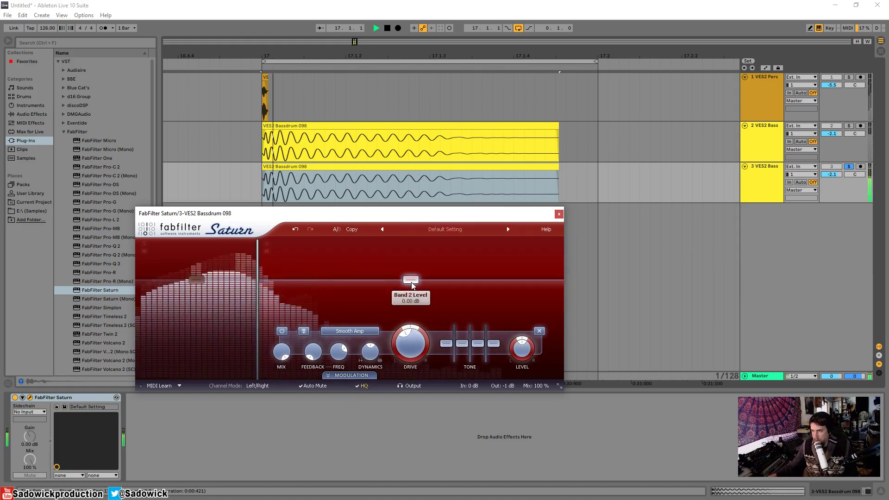
key(space)
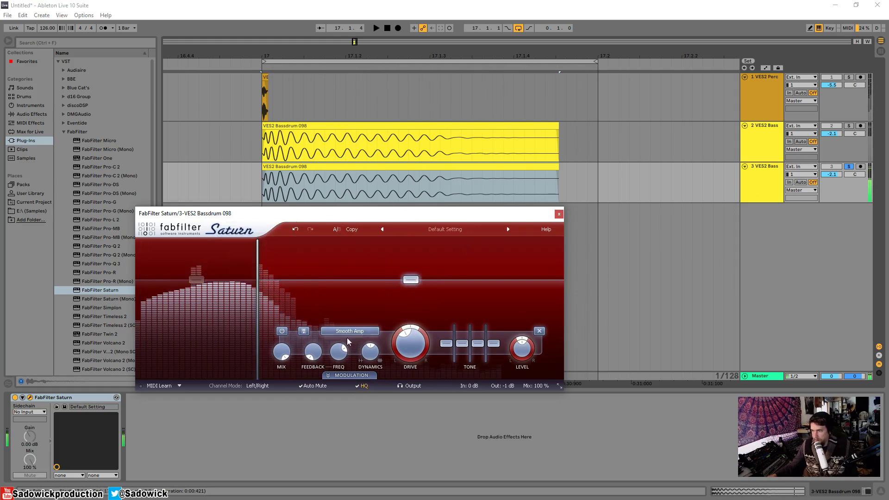
Change band 2's distortion style to Old Tape and set its drive to about 66% while playing the kick
click(348, 332)
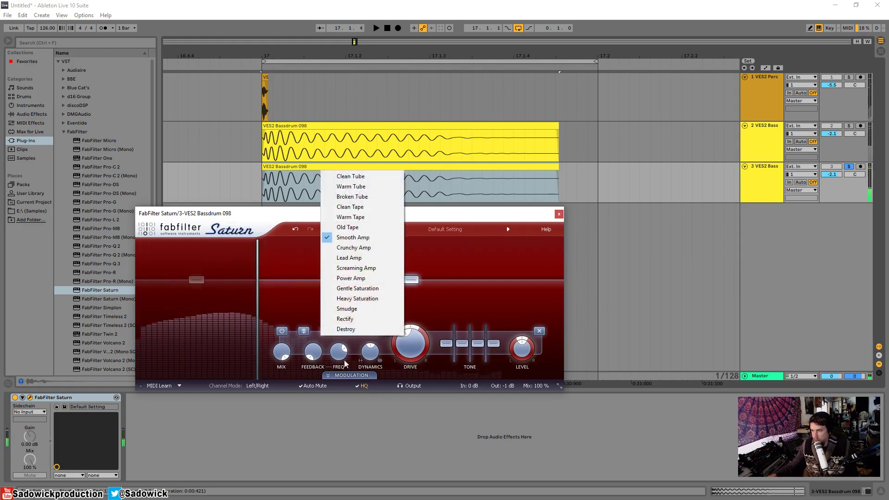
click(356, 226)
key(space)
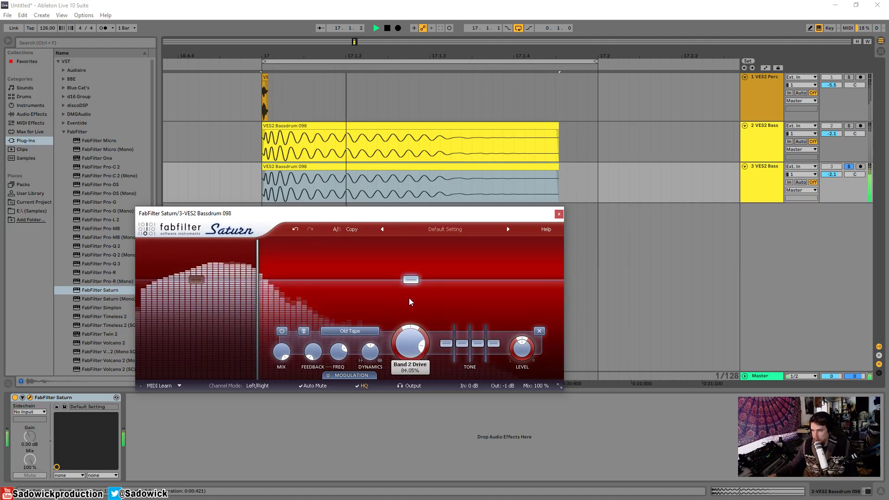
drag(409, 298, 410, 321)
key(space)
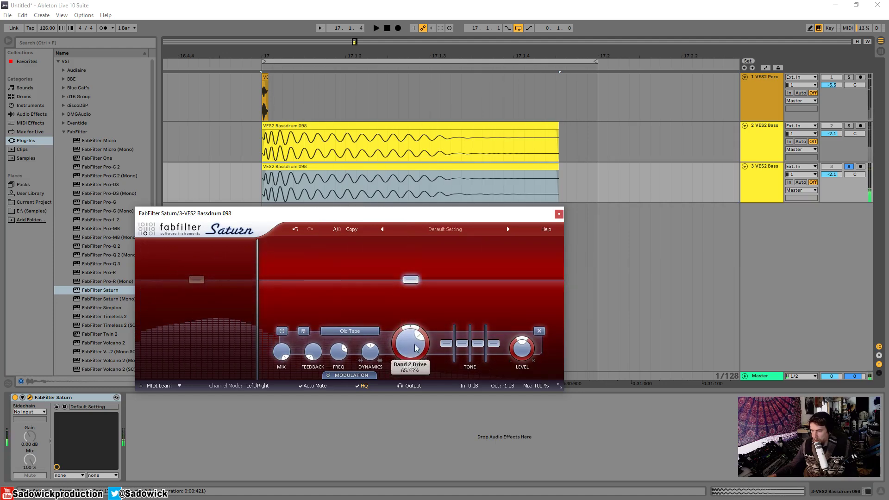
Split the upper range into two additional bands and raise the band 1 crossover frequency slightly
click(360, 250)
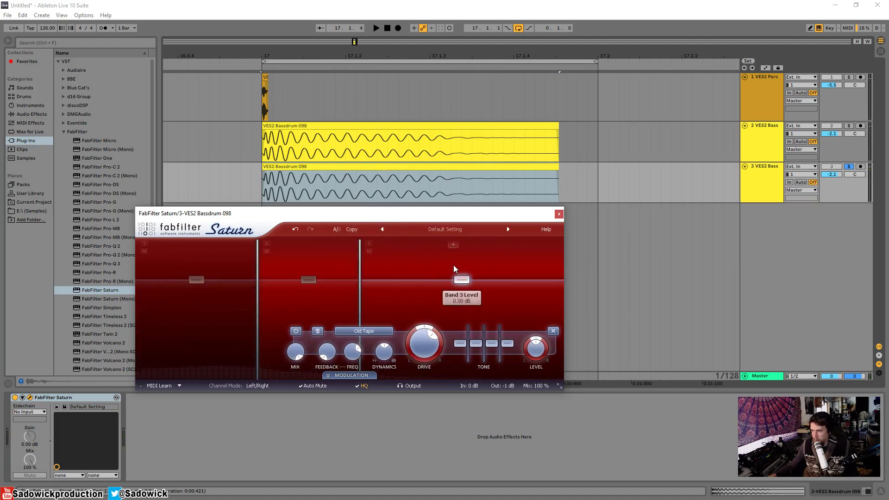
click(416, 242)
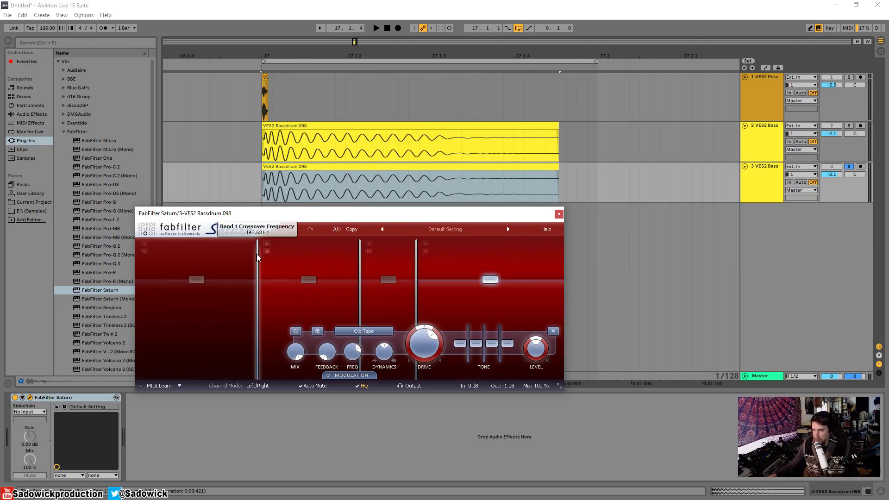
drag(258, 257, 264, 258)
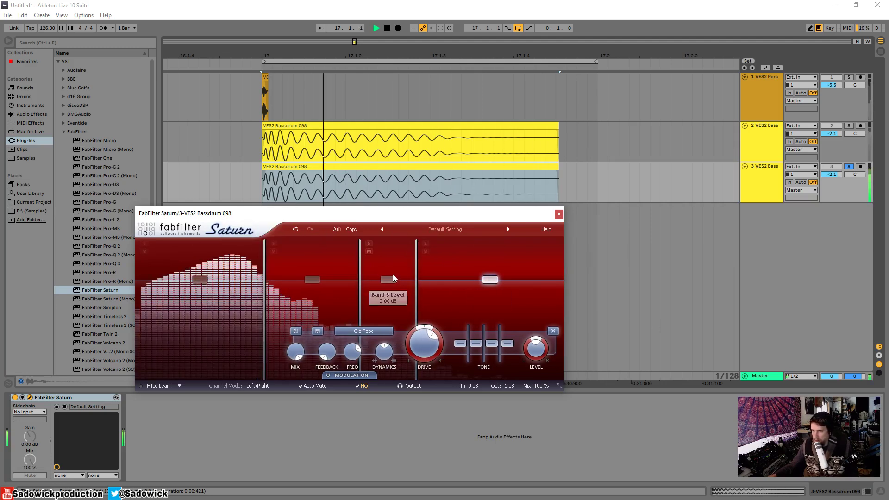
Raise band 3's level slightly in Saturn and play the kick
drag(389, 280, 390, 271)
key(space)
key(space)
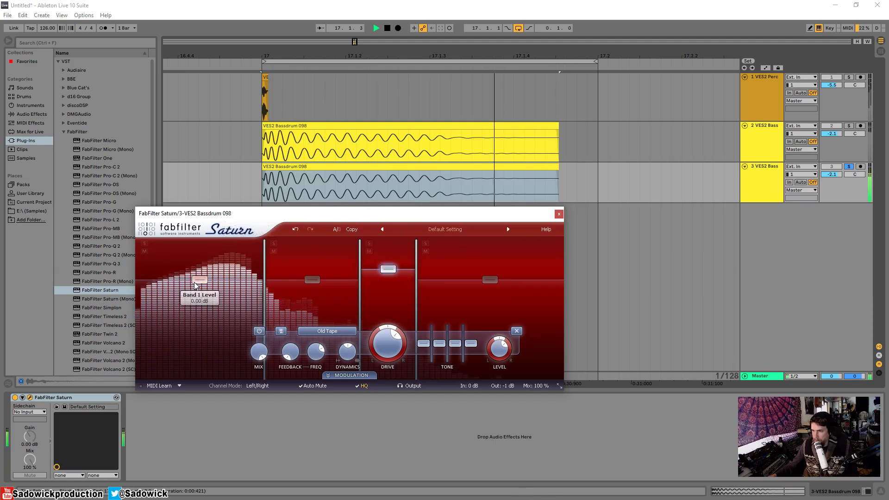
Lower band 1's level and crossover frequency, and raise band 2's level slightly while the kick plays
drag(204, 285, 204, 318)
drag(265, 286, 251, 288)
key(space)
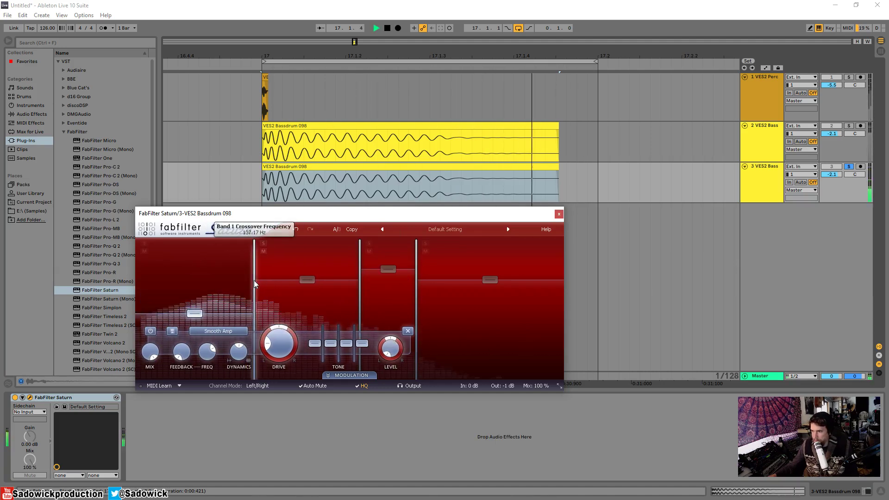
drag(305, 280, 306, 277)
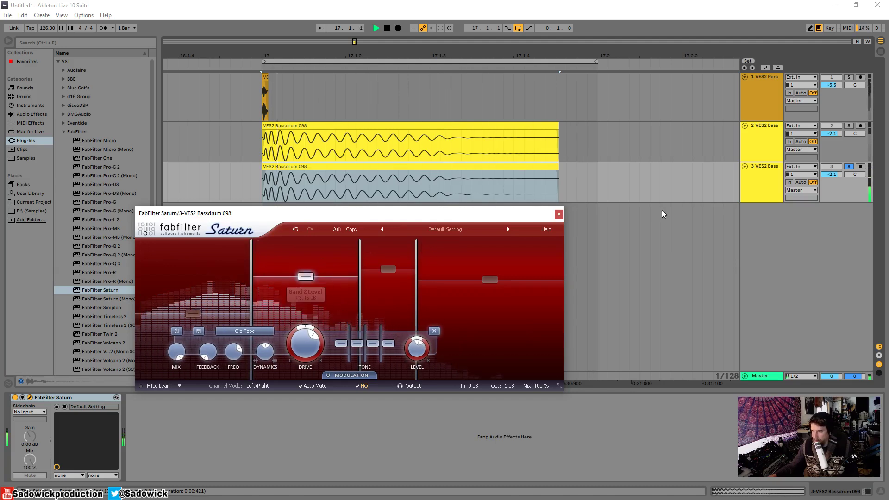
Add FabFilter Pro-Q 3 after Saturn on the third track and create a 36 dB/oct low cut at about 152 Hz
click(559, 215)
key(space)
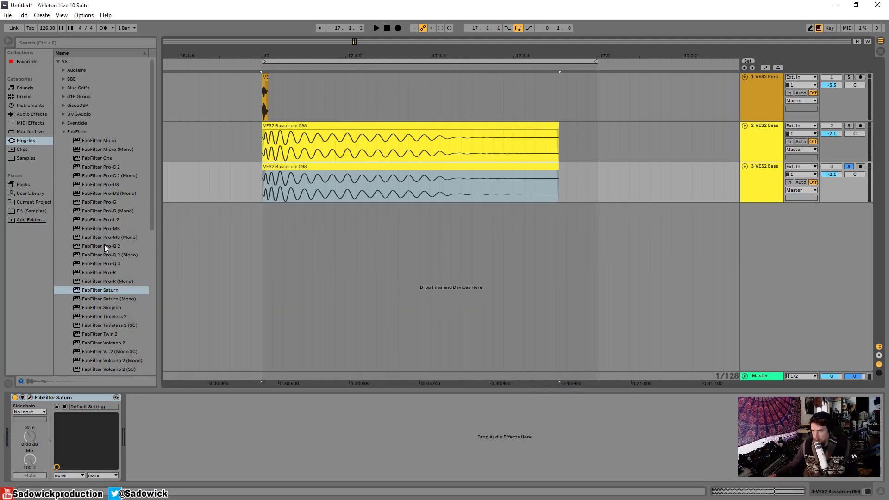
drag(102, 264, 196, 447)
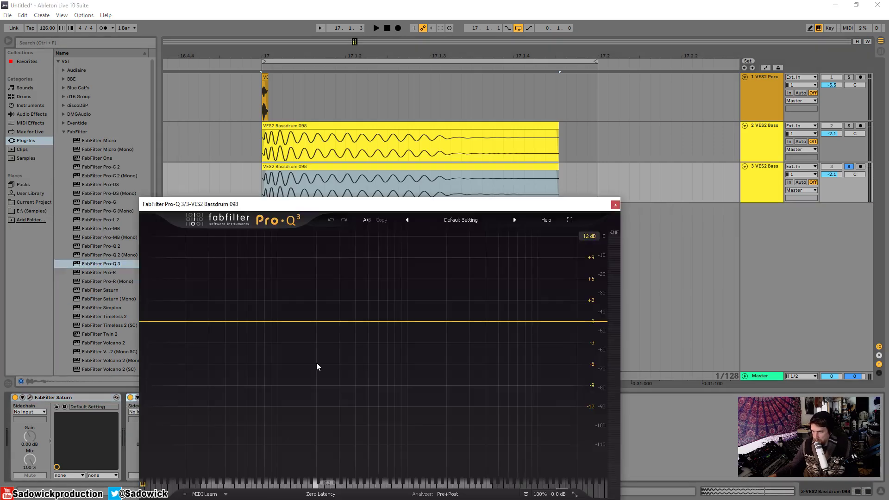
click(157, 326)
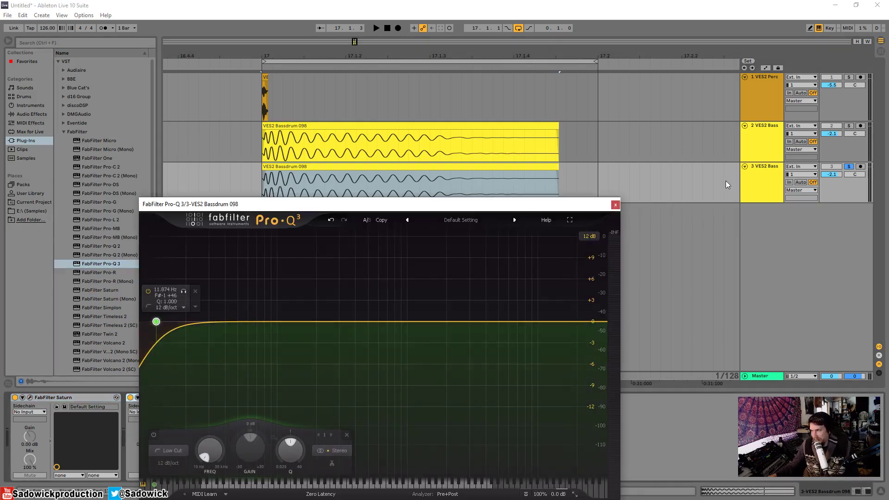
drag(156, 321, 302, 317)
scroll(307, 318, up, 4)
key(space)
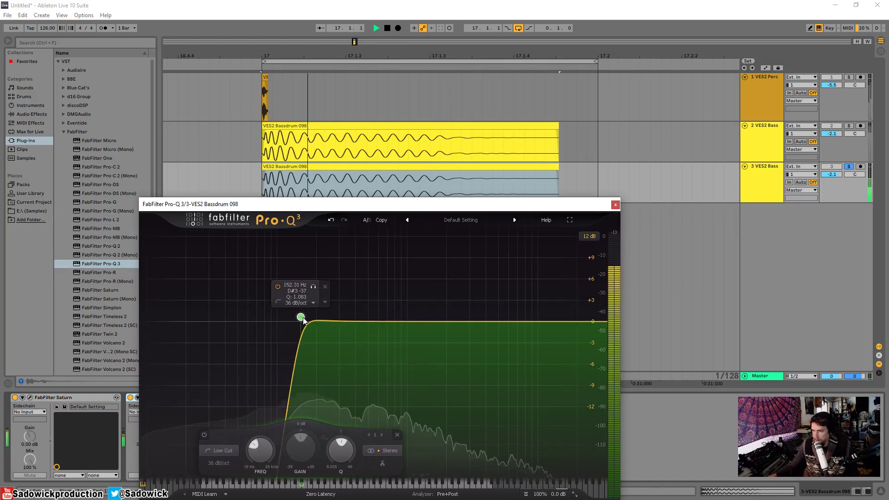
Boost the third track by about 2.5 dB with a bell near 2100 Hz, and close the EQ window
drag(406, 321, 449, 303)
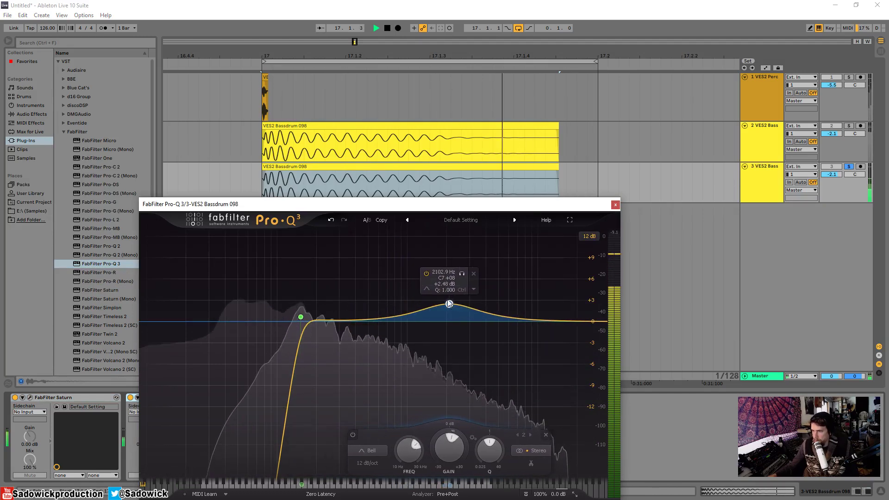
click(615, 204)
key(space)
Solo the second track as well and colour the third track's bass drum clip red
click(849, 126)
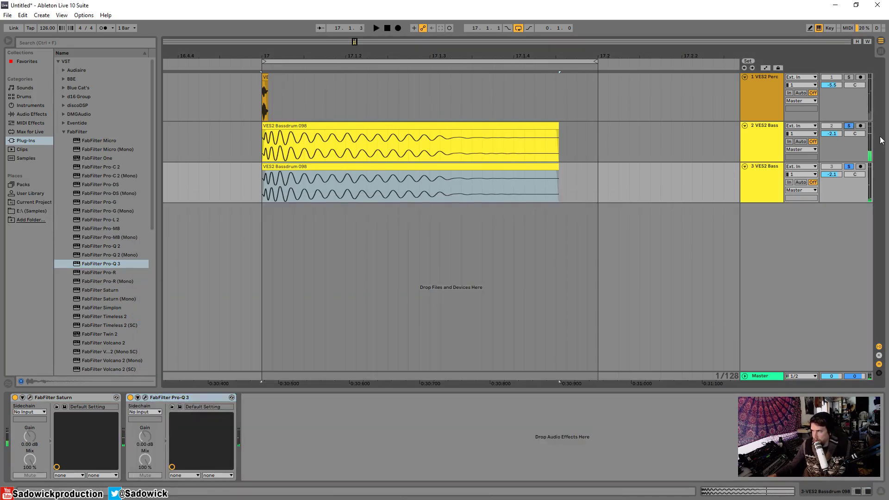
click(310, 126)
click(484, 167)
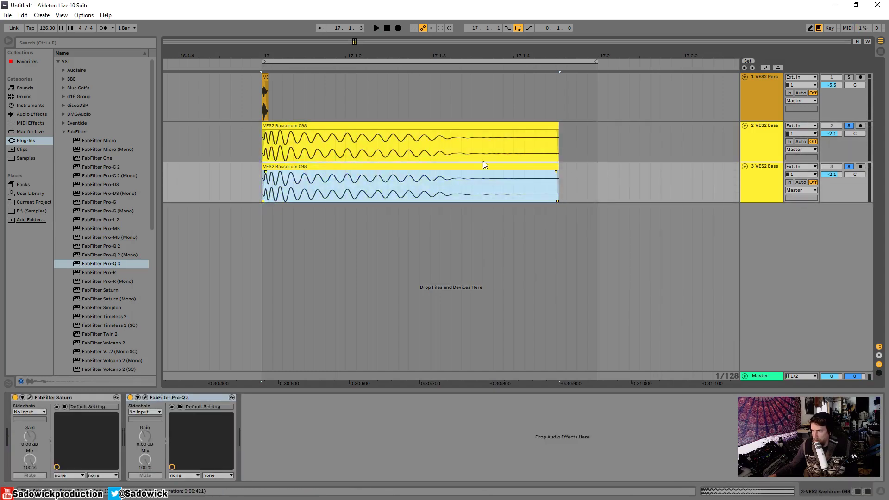
right_click(446, 170)
click(454, 366)
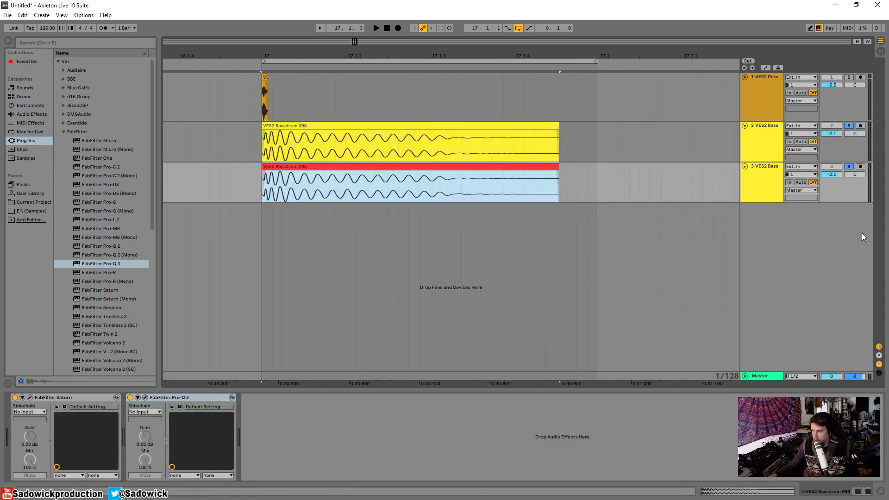
Play both bass drum layers, compare them by toggling the third track's solo, and set its volume to -4.0 dB
key(space)
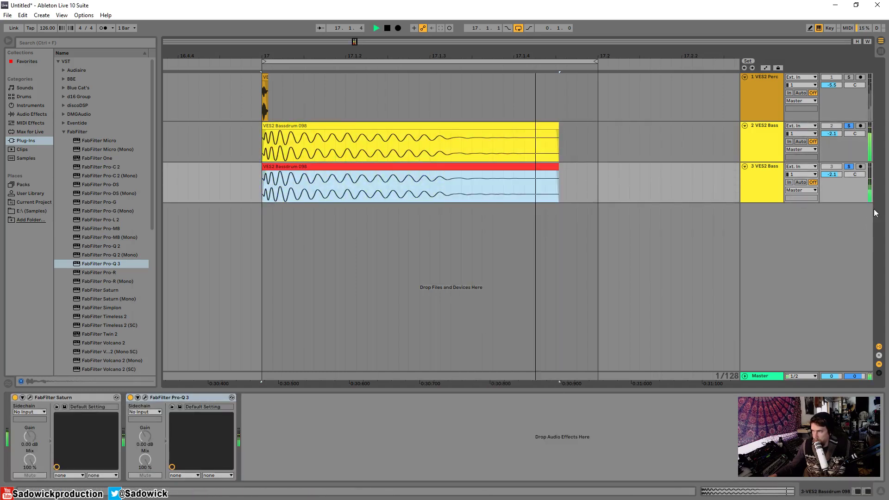
click(848, 168)
click(849, 168)
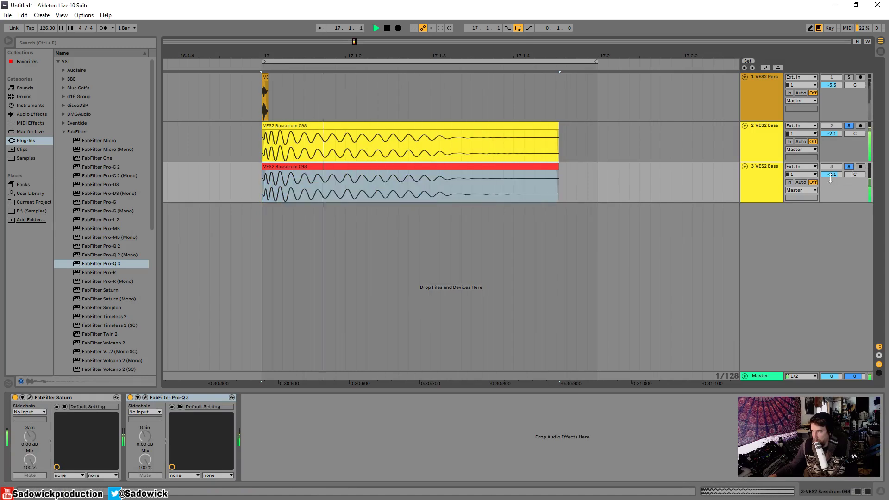
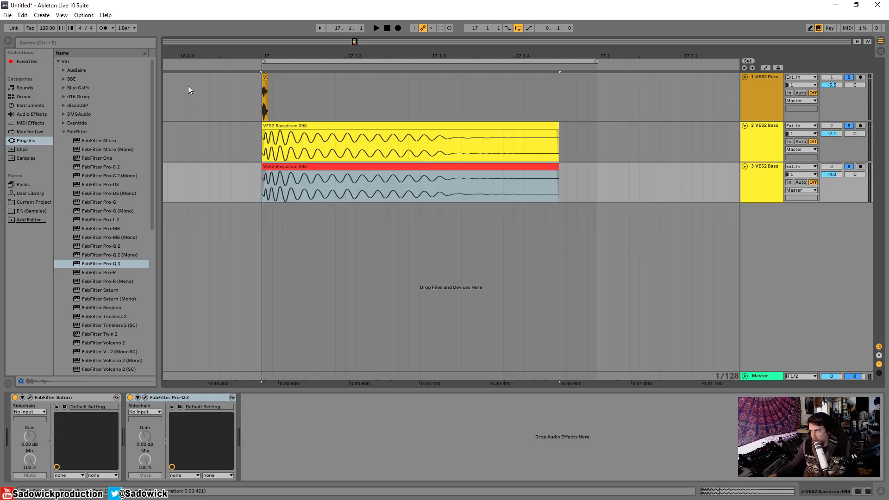
Play the percussion clip together with both bass drum layers
click(265, 77)
drag(266, 53, 265, 32)
key(space)
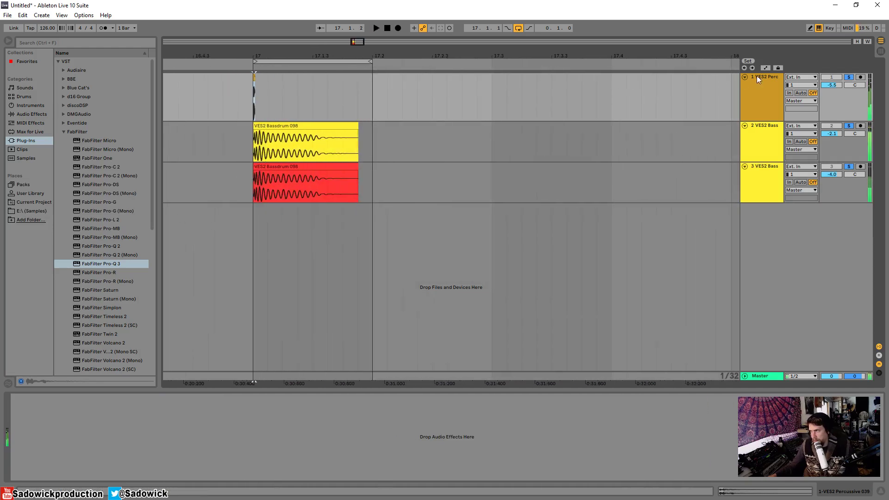
Group the percussion track and both bass drum tracks, and solo the group
click(757, 77)
right_click(762, 164)
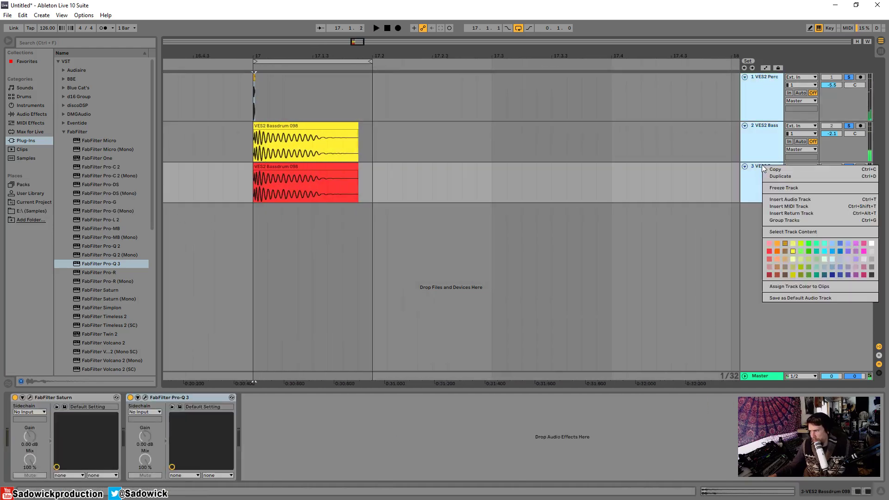
click(794, 213)
mouse_move(837, 139)
mouse_down()
mouse_move(839, 116)
mouse_move(843, 136)
mouse_up()
drag(855, 184, 856, 174)
click(850, 78)
click(850, 78)
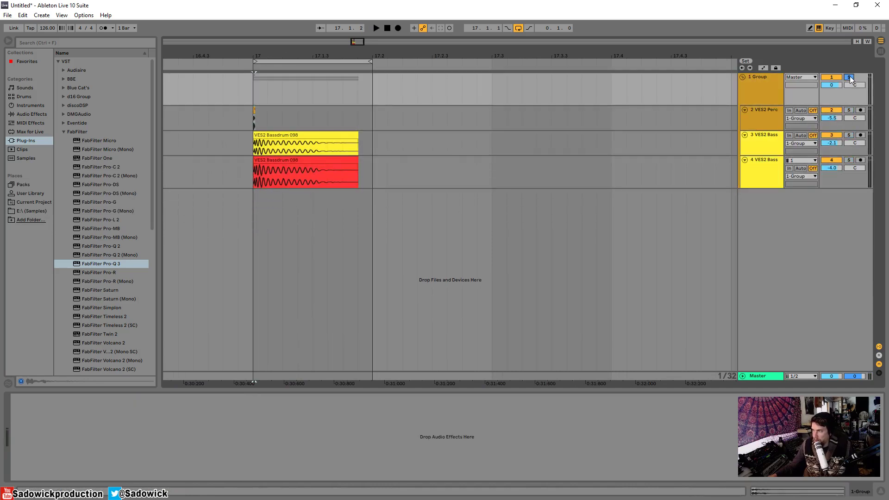
Add FabFilter Pro-Q 3 to the group track and play the loop through it
click(758, 77)
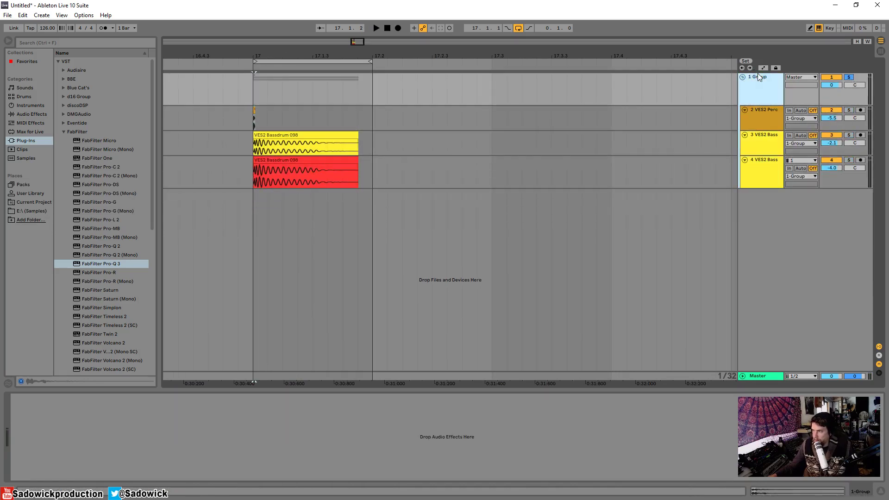
double_click(93, 264)
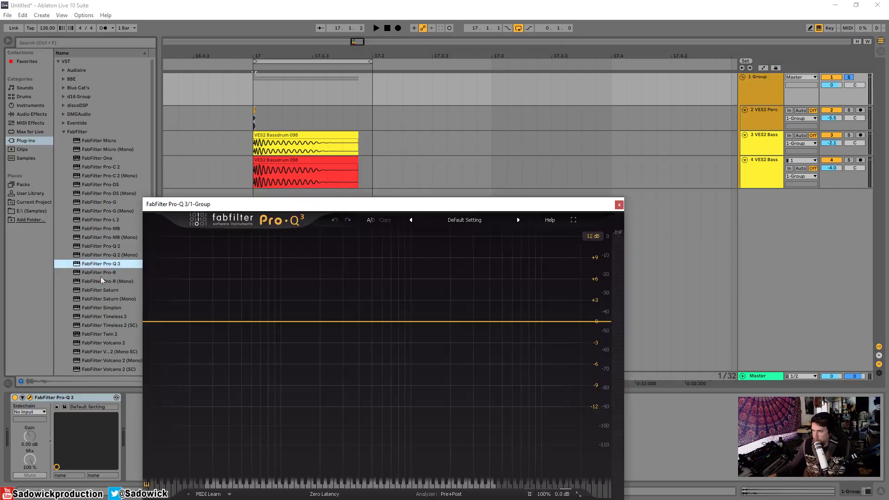
drag(249, 207, 305, 116)
click(759, 77)
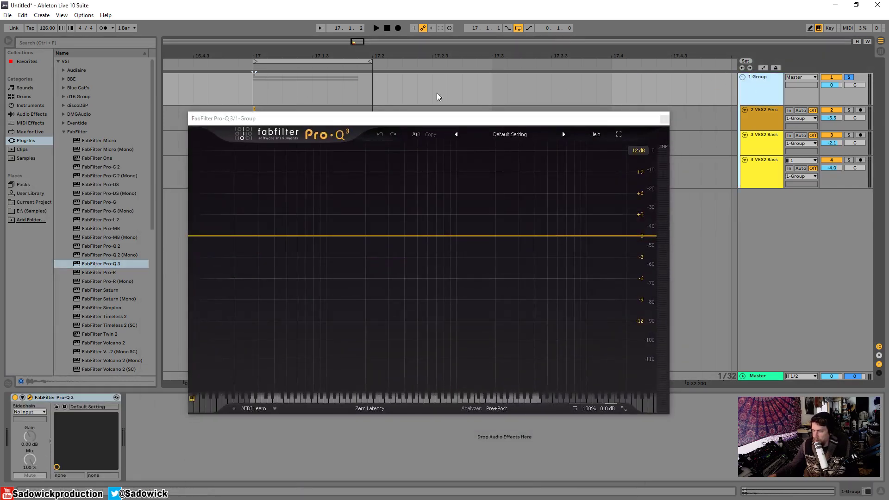
key(space)
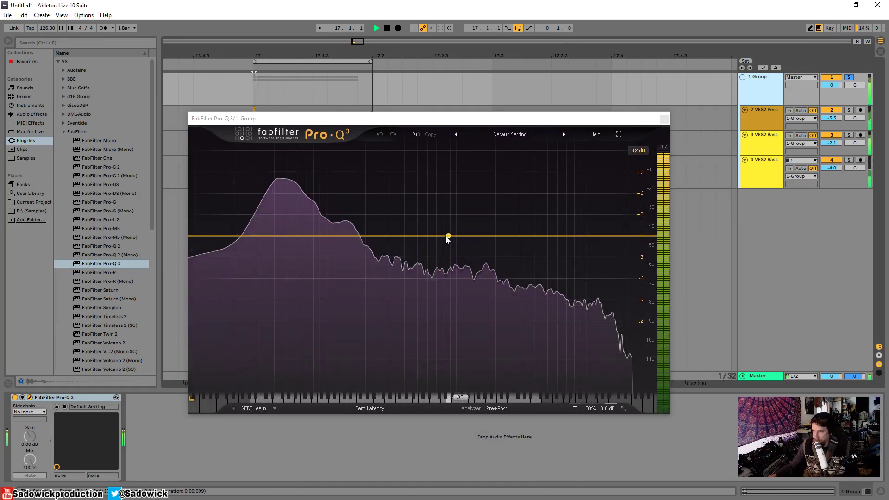
Try a bell cut of about 4.8 dB near 648 Hz on the group's EQ
drag(444, 238, 433, 277)
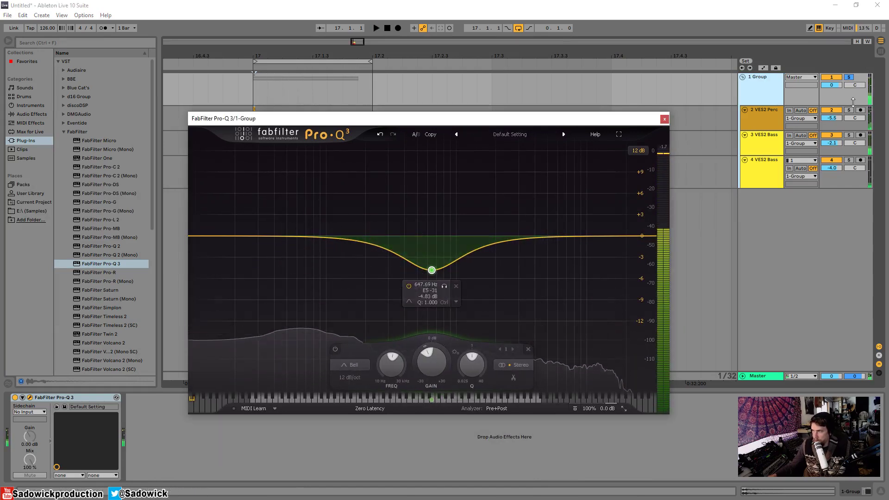
click(831, 143)
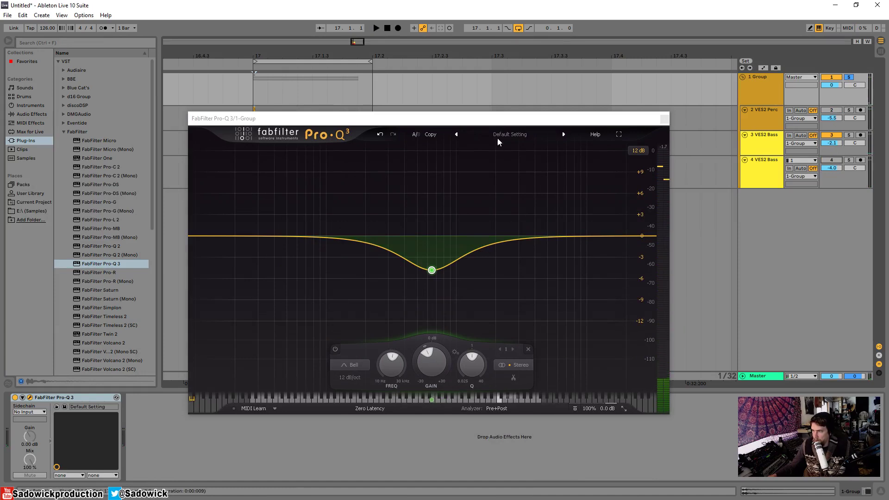
double_click(431, 270)
Compare the group's spectrum with and without the red bass drum layer during playback, and close the EQ window
key(space)
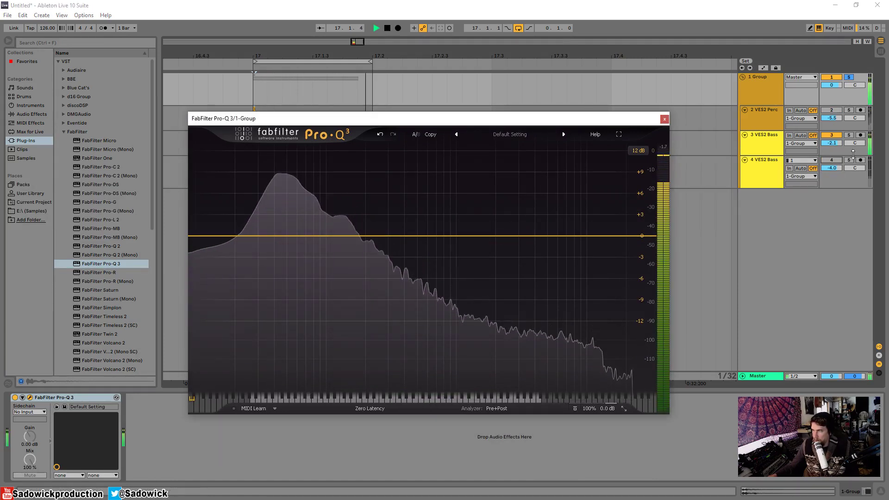
click(834, 160)
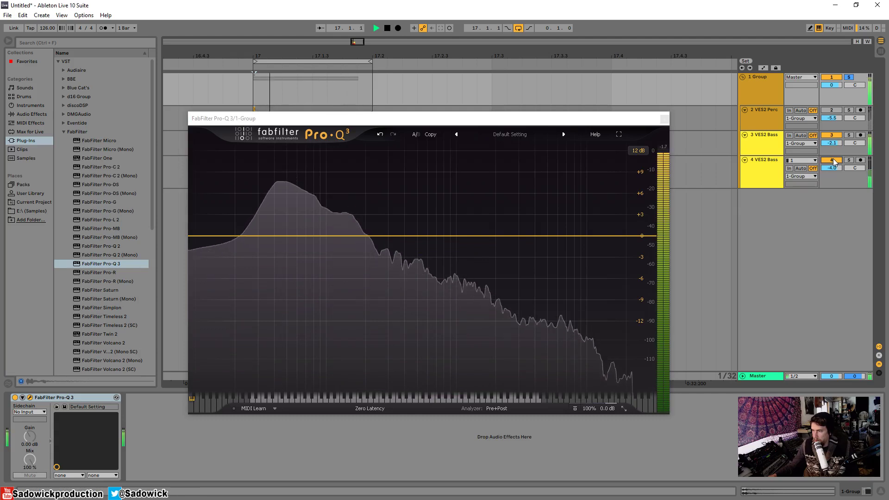
key(space)
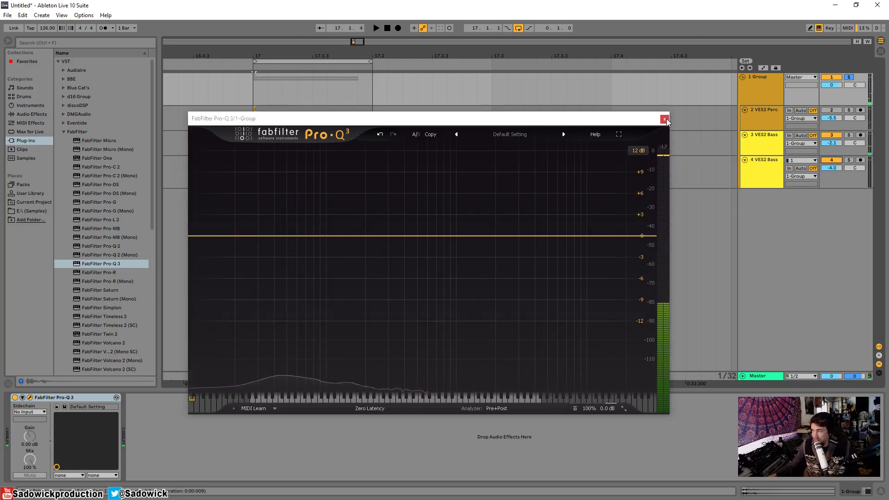
click(665, 120)
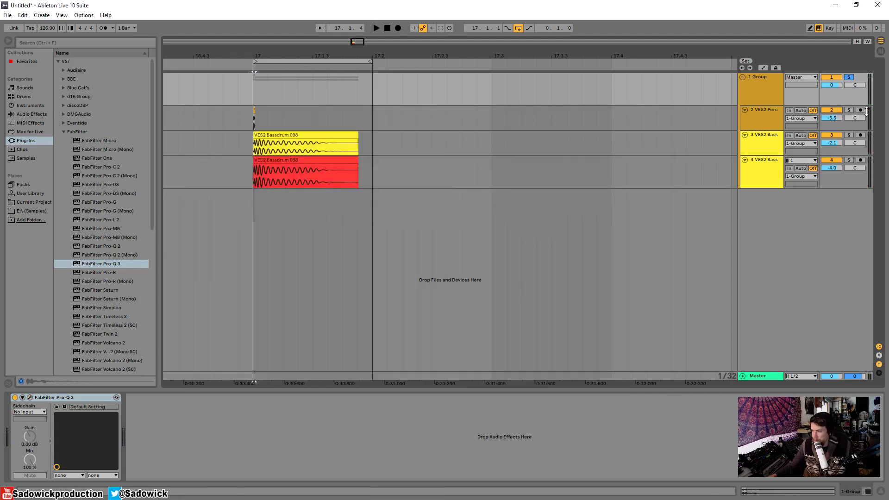
Try a bell cut of about 8.5 dB near 782 Hz on the group's EQ
click(30, 397)
key(space)
drag(483, 236, 443, 297)
key(space)
double_click(442, 298)
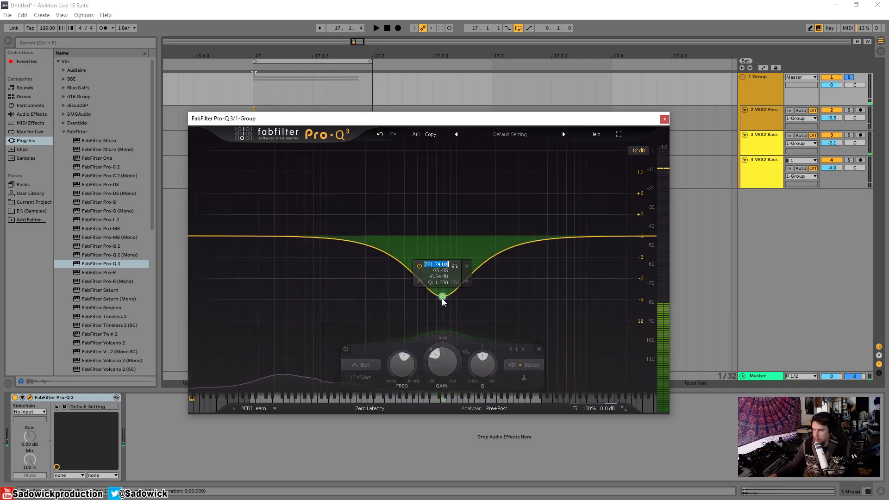
click(429, 287)
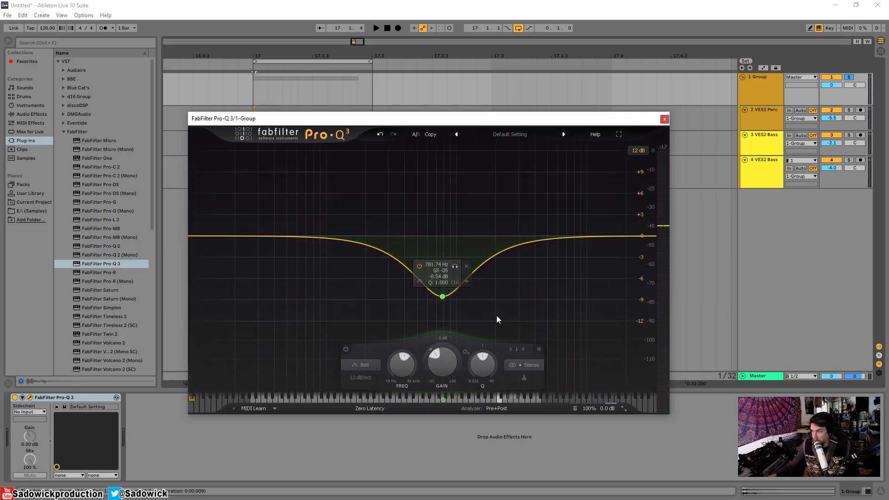
click(465, 265)
Add a 6 dB bell cut near 697 Hz and a high-shelf cut of about 6.8 dB near 4112 Hz to the group's EQ
drag(432, 237, 436, 279)
key(space)
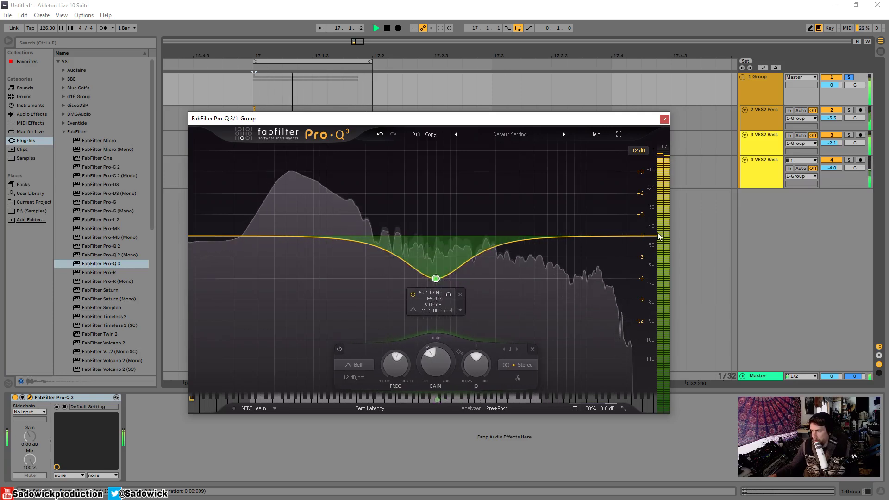
drag(642, 236, 536, 284)
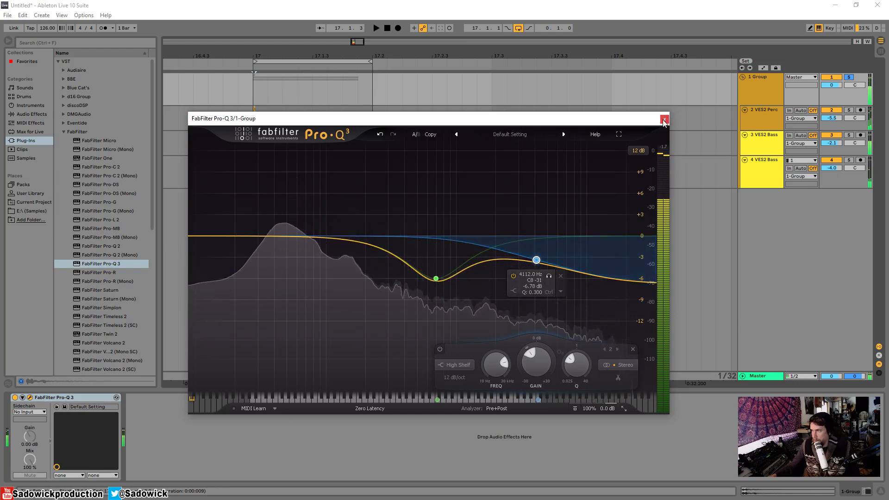
click(665, 119)
Fold the group track and browse the VES2 Bassdrums folder of Vengeance Electroshock 2 in the E:\ samples location
click(743, 78)
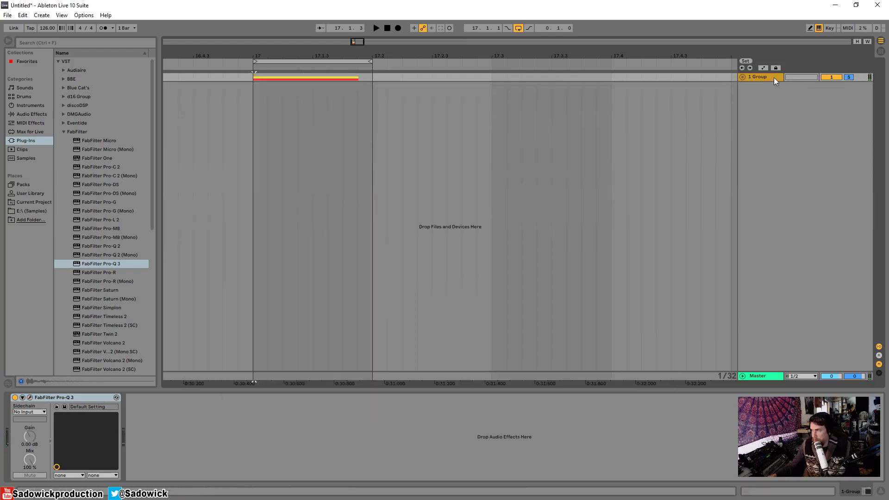
click(26, 212)
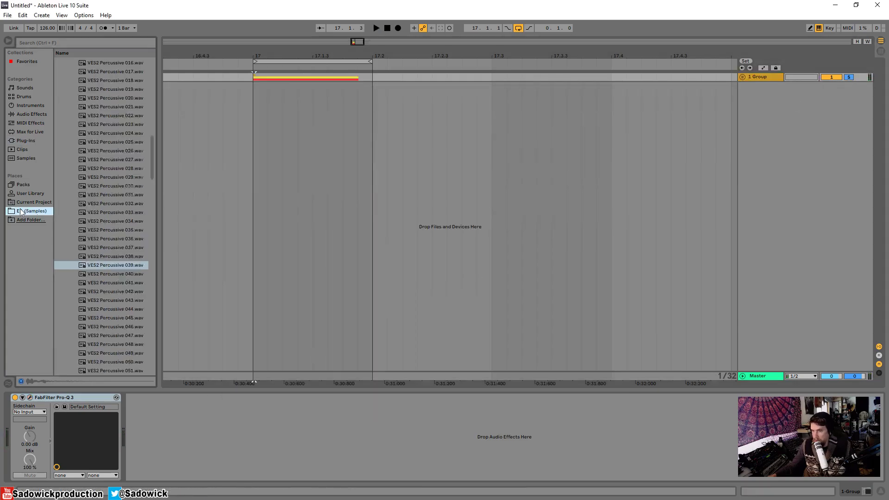
scroll(125, 309, down, 5)
scroll(148, 157, up, 10)
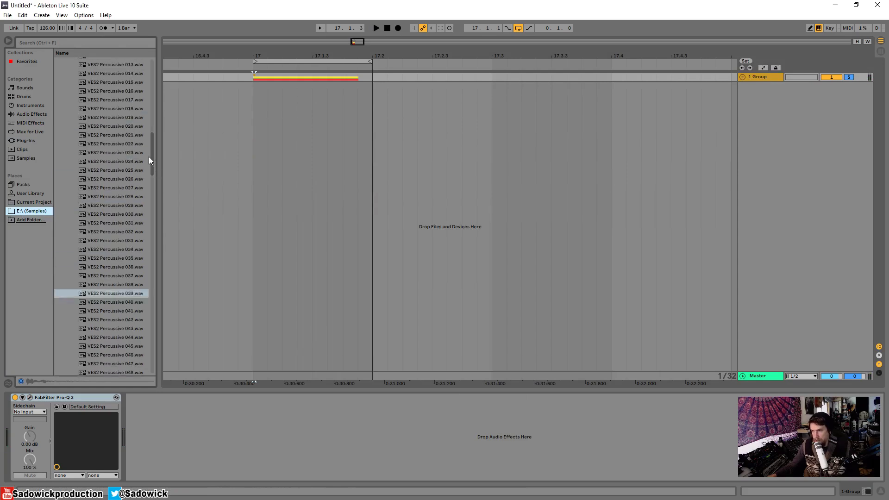
click(65, 246)
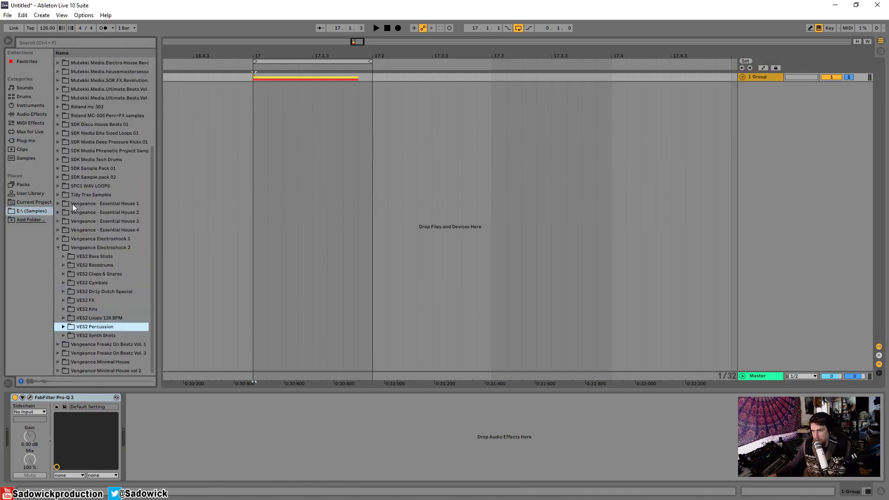
click(63, 265)
scroll(94, 278, down, 9)
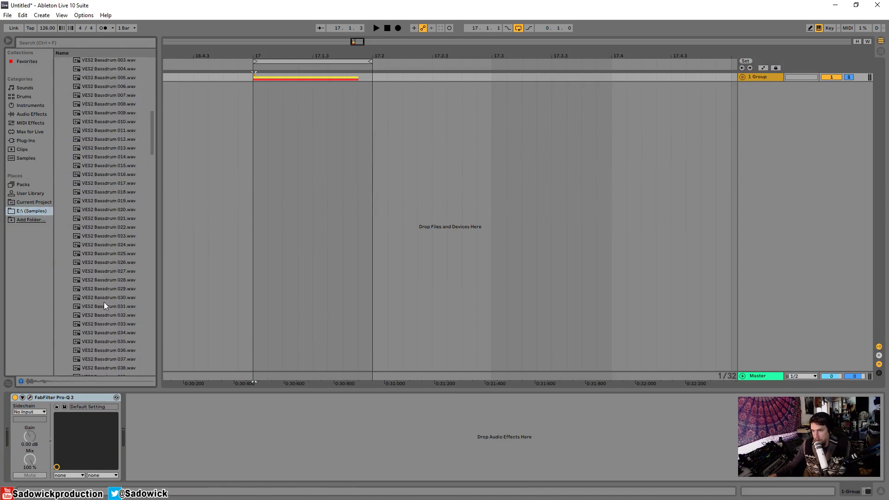
click(104, 300)
drag(153, 130, 152, 110)
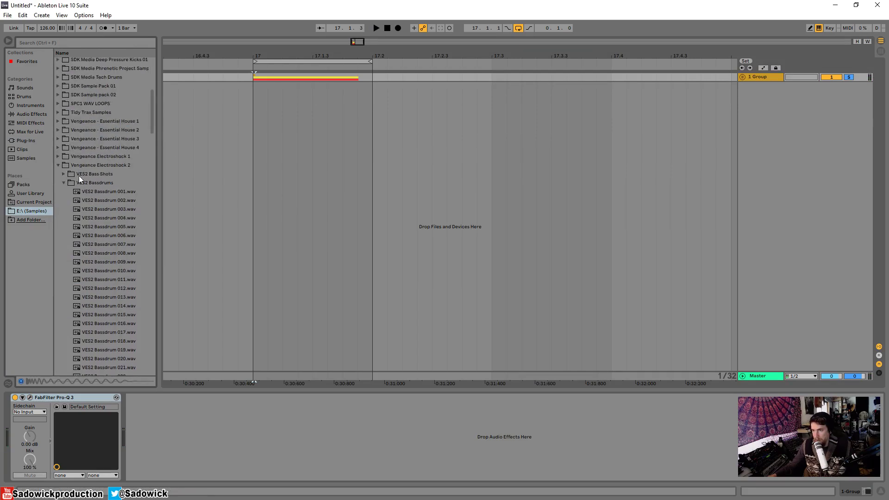
Open the VES2 Bass Shots folder and preview VES2 Bass Shot 013 - D.wav
click(64, 174)
scroll(121, 299, down, 3)
click(106, 296)
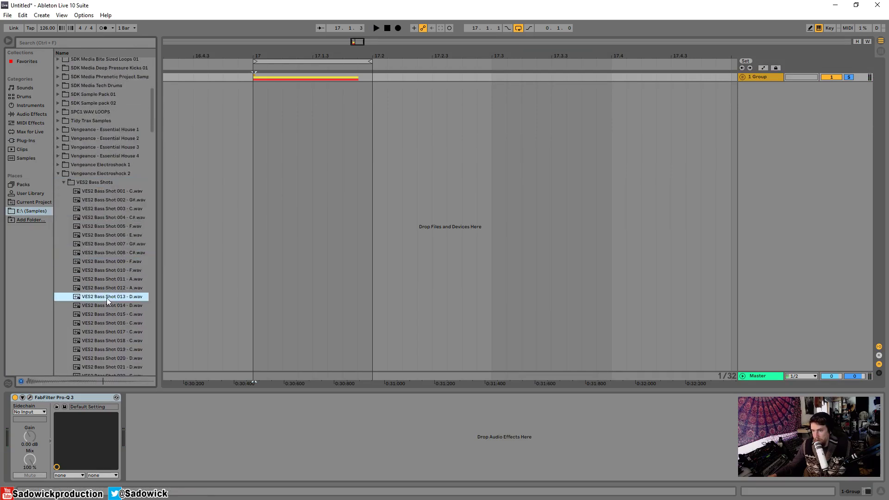
Preview further bass shots, place VES2 Bass Shot 018 - C.wav on a new track at bar 17, and set its volume to -9.7 dB
click(104, 315)
click(87, 340)
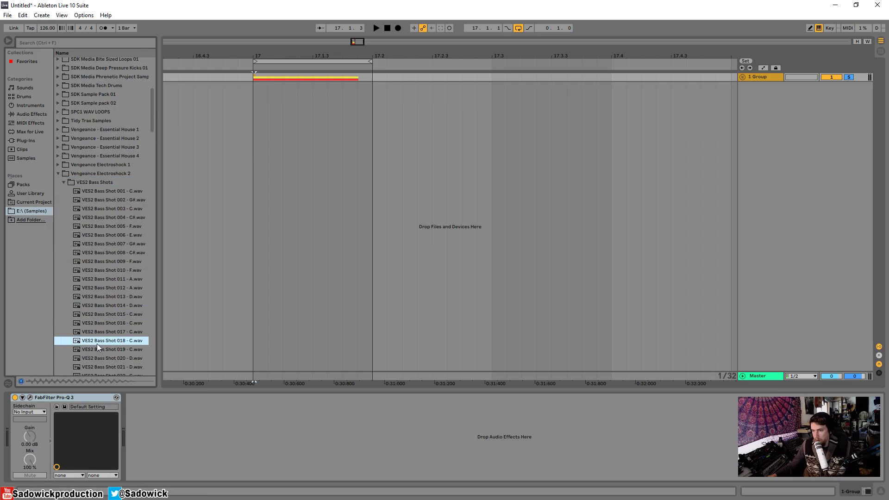
drag(98, 344, 255, 153)
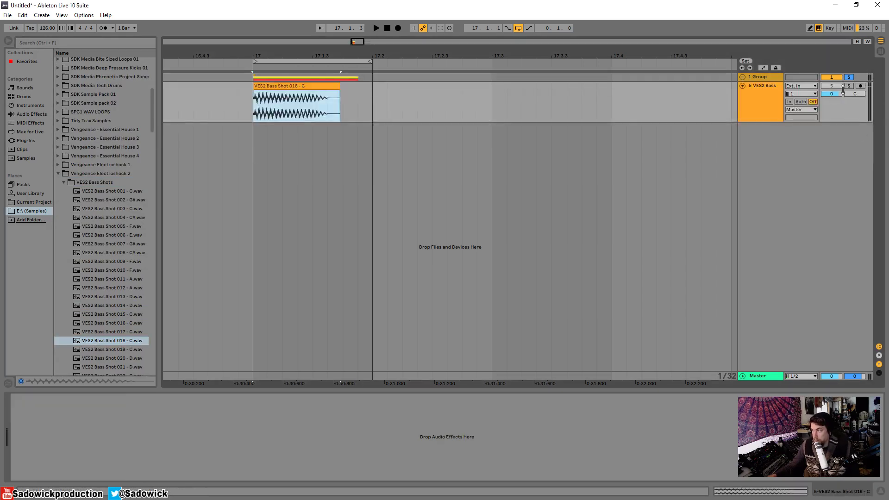
click(849, 87)
drag(830, 95, 833, 95)
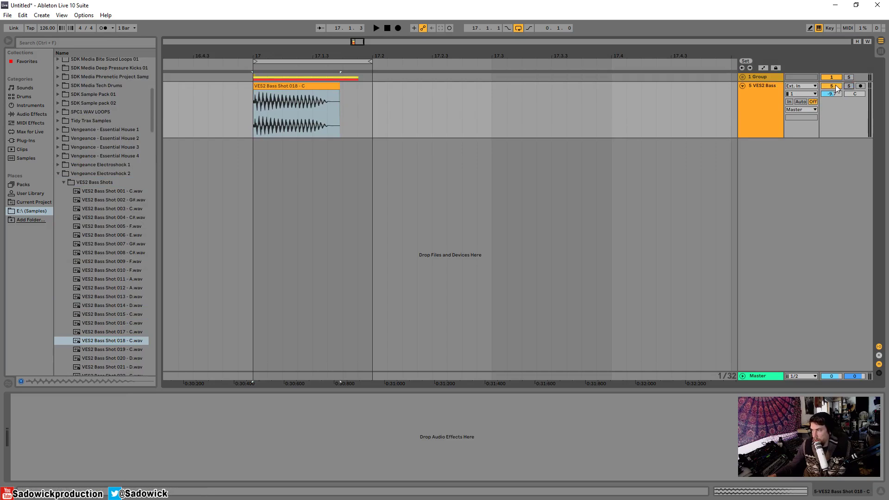
Add the LFOTool_x64 plug-in to the bass shot track
click(26, 141)
scroll(96, 252, down, 8)
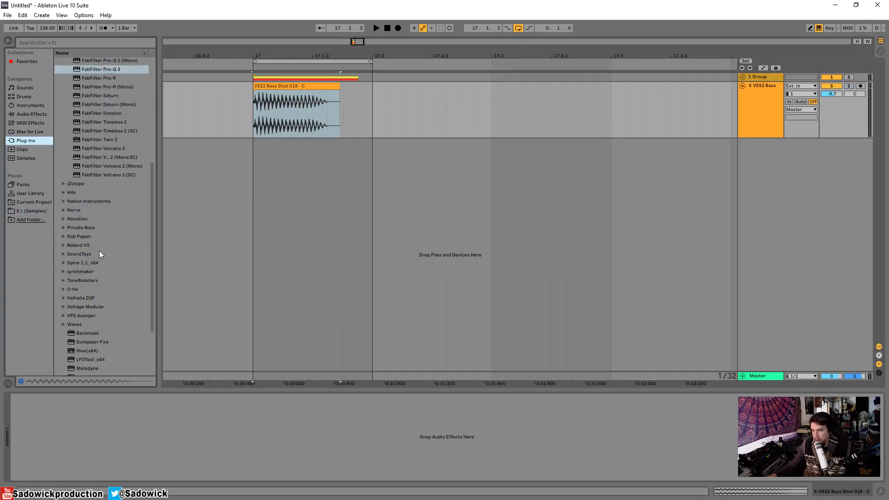
scroll(100, 251, down, 3)
click(90, 298)
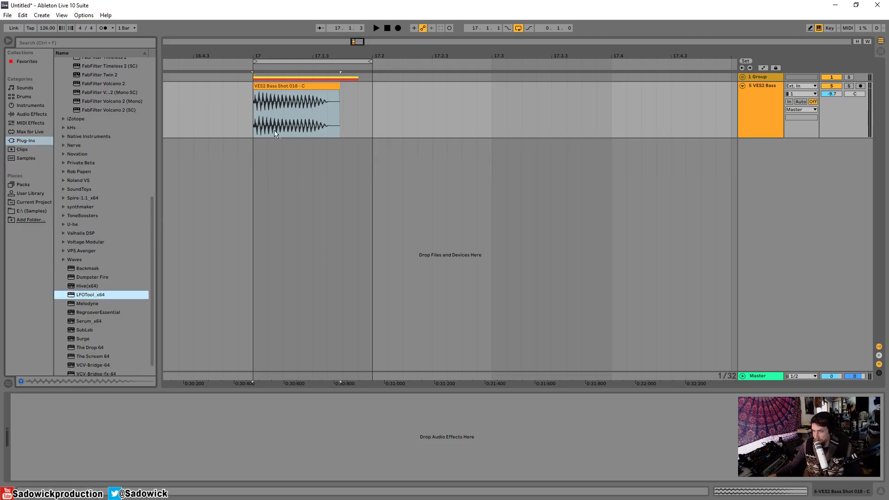
Lower the start of LFOTool's volume curve to zero, raise its middle node to full level, and close the plug-in after listening
drag(260, 223, 258, 287)
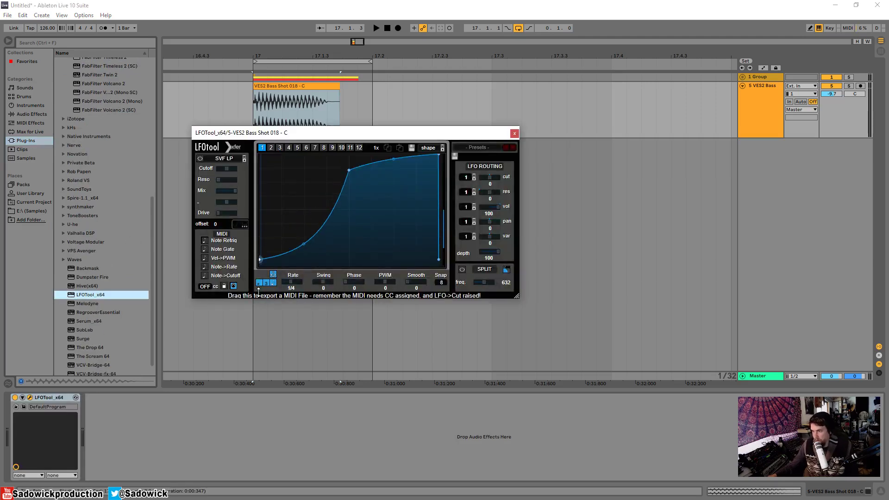
drag(350, 175, 349, 157)
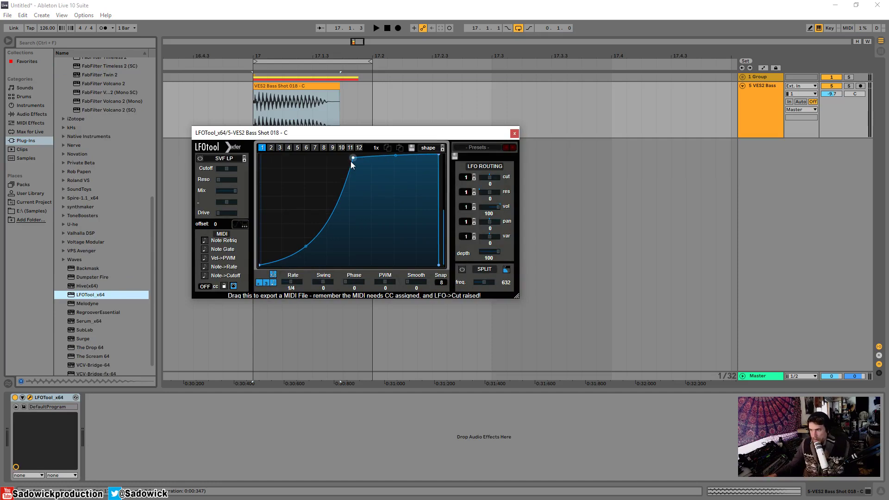
drag(351, 161, 351, 158)
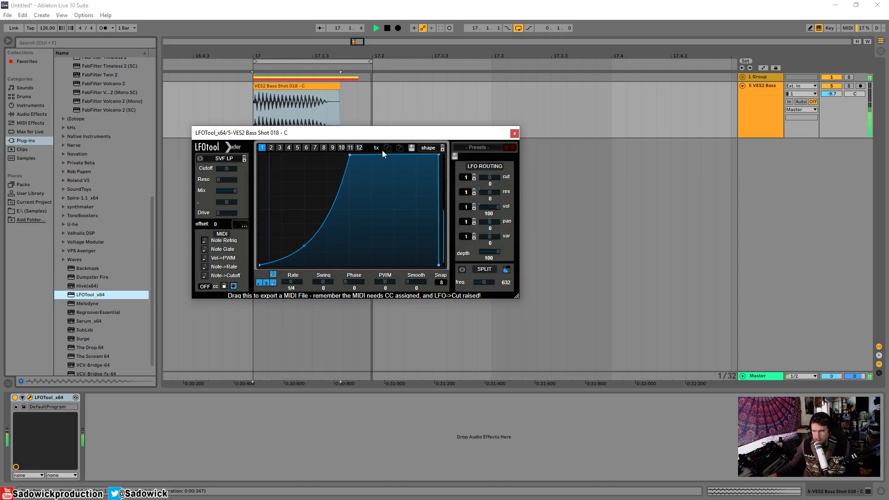
click(514, 133)
key(space)
click(267, 100)
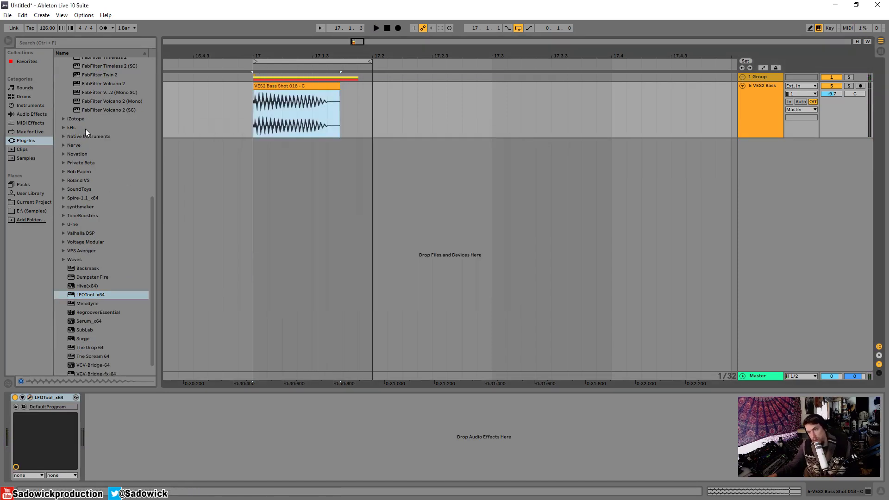
Add FabFilter Pro-Q 3 to the bass track with a brickwall high cut near 293 Hz
click(77, 290)
scroll(109, 222, up, 7)
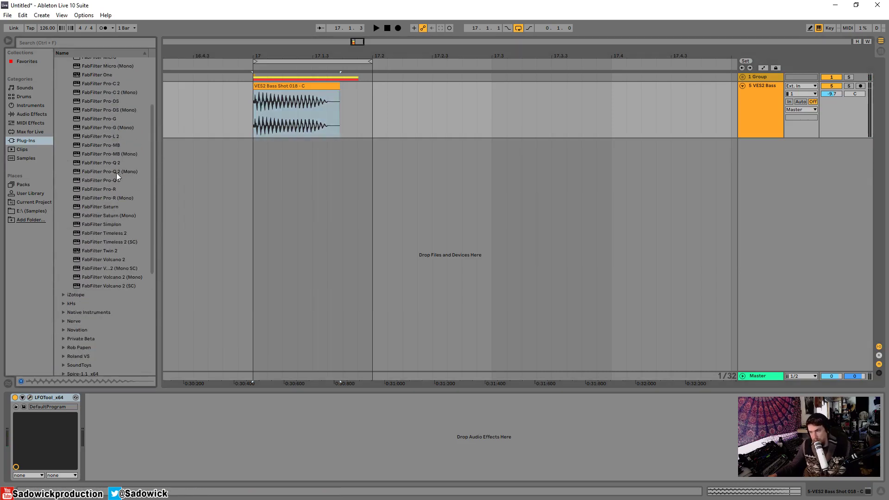
drag(295, 111, 294, 111)
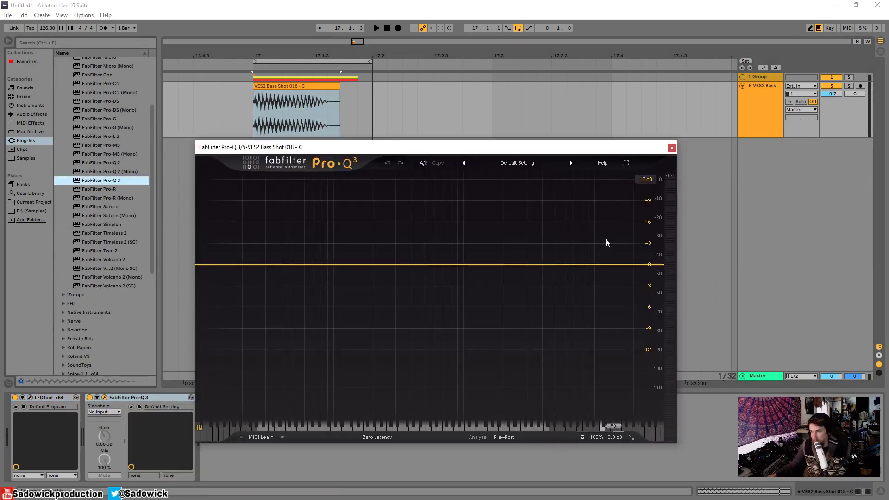
click(653, 265)
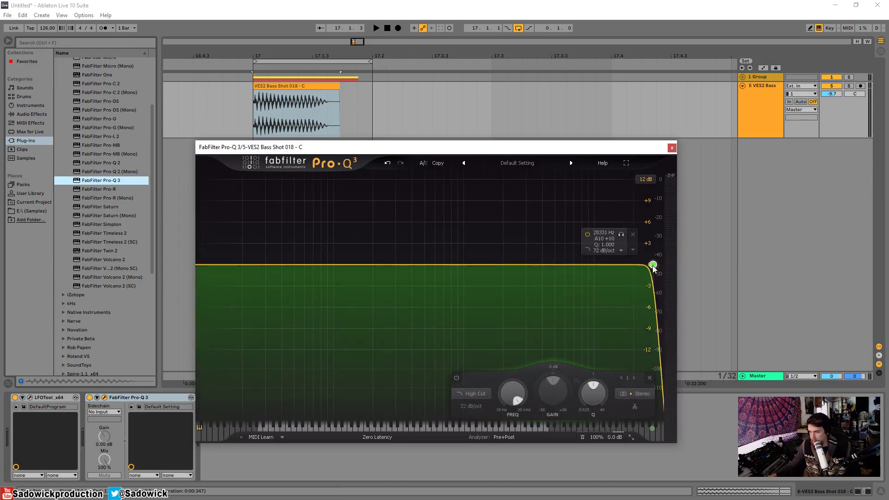
drag(652, 265, 393, 276)
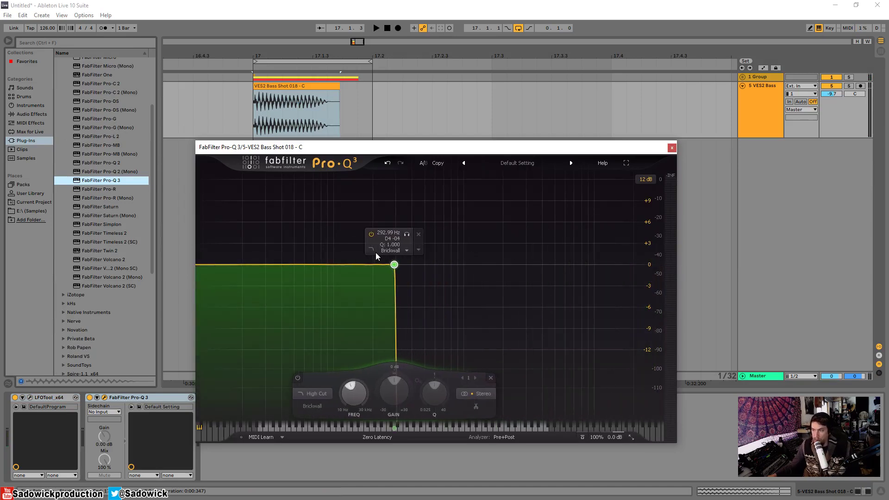
drag(416, 149, 373, 151)
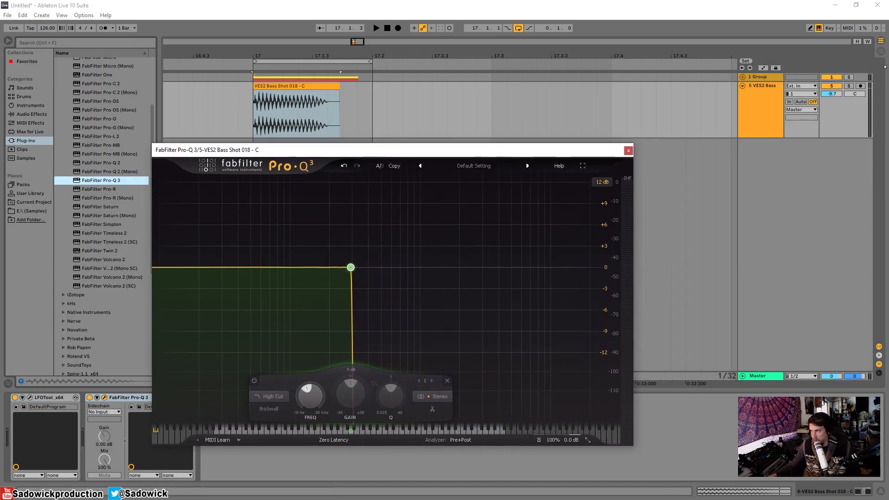
Solo the bass track, play it, and try the brickwall high cut at about 362 Hz
click(849, 86)
key(space)
mouse_move(351, 268)
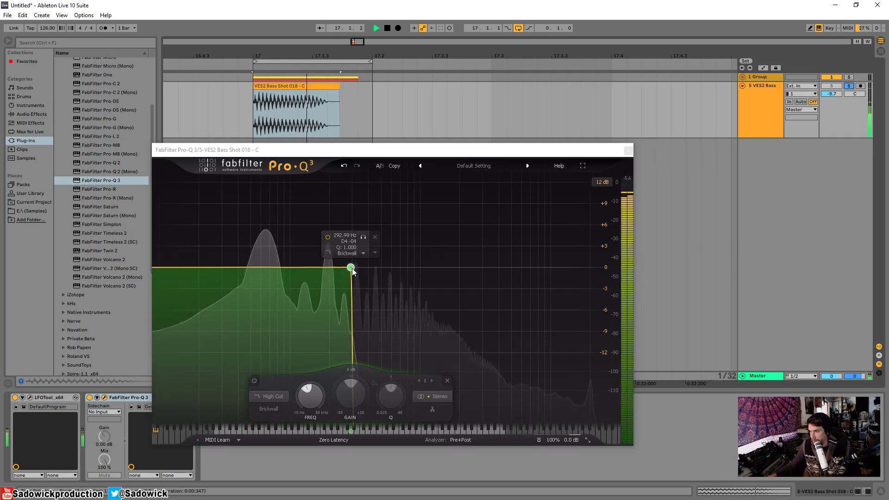
drag(351, 268, 316, 268)
key(space)
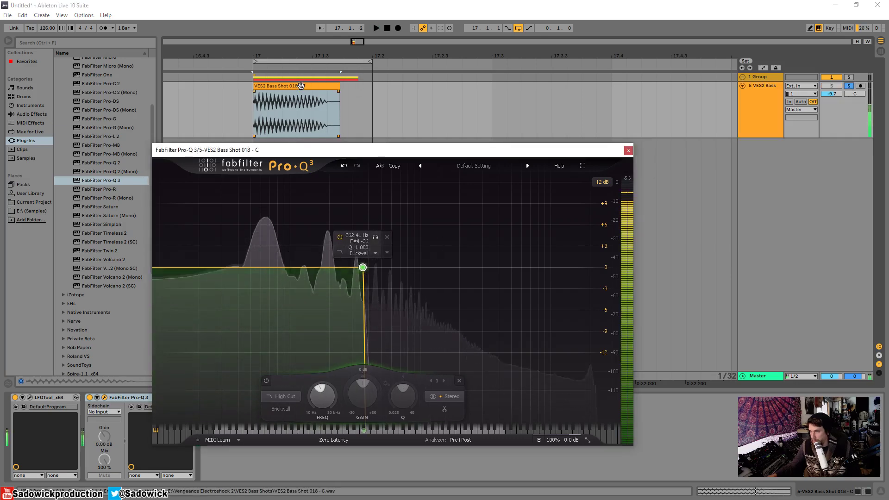
Transpose the bass shot clip by -10 semitones and play it back
double_click(299, 85)
drag(345, 155, 473, 95)
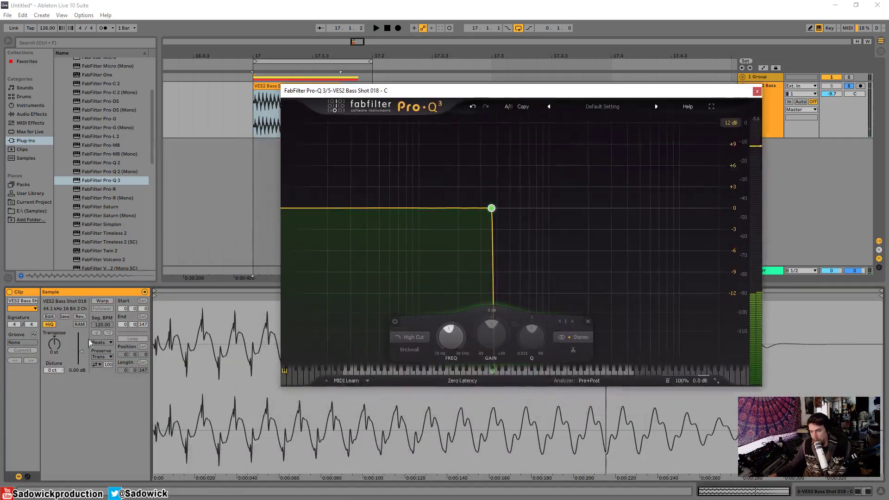
mouse_move(54, 343)
mouse_down()
mouse_move(55, 373)
mouse_move(56, 334)
mouse_up()
key(space)
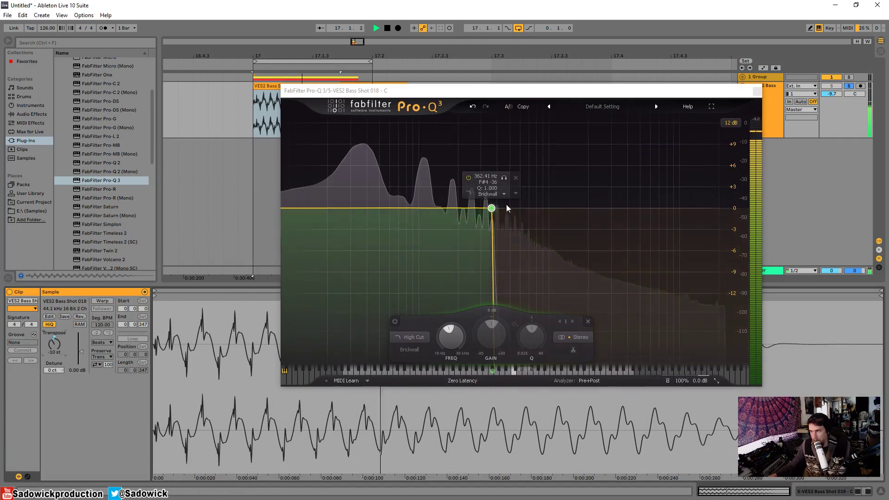
Move the bass EQ's high cut to about 222 Hz, close the EQ, and listen with the bass track's solo off
drag(491, 208, 463, 208)
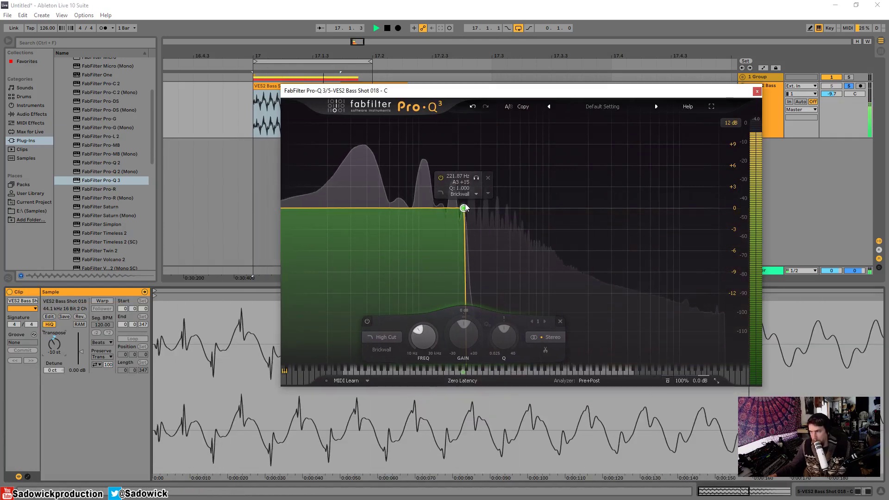
click(757, 91)
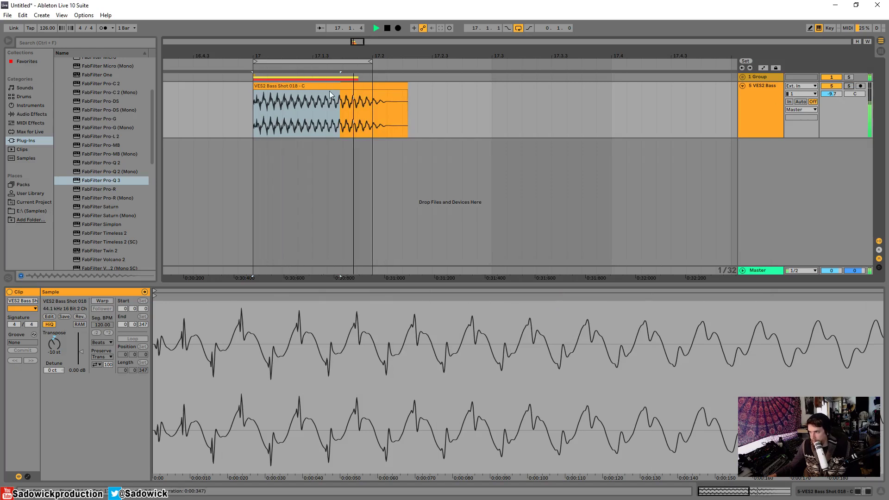
key(space)
Trim the bass shot clip to end at 17.2, give it a fade-out, and play the loop
drag(406, 88, 349, 97)
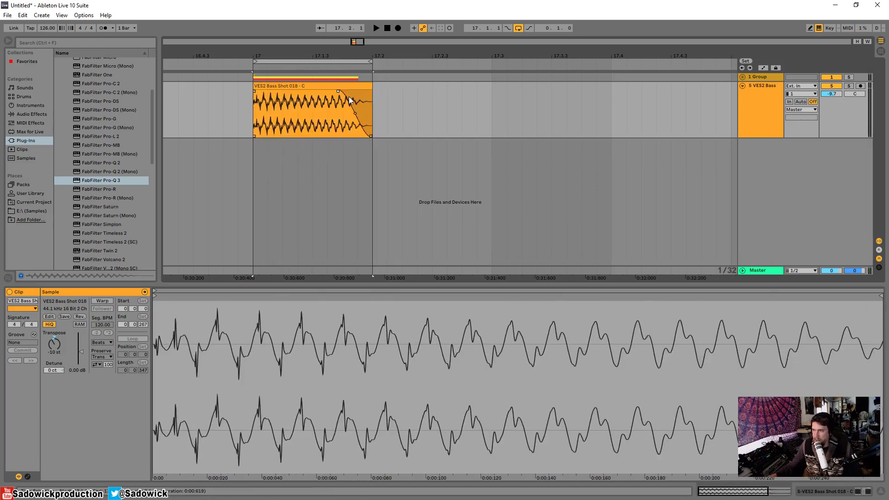
click(292, 91)
key(space)
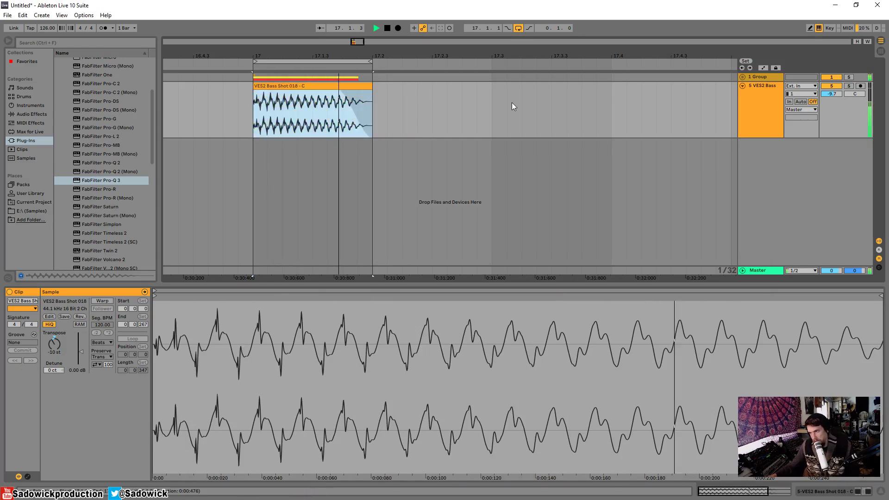
key(space)
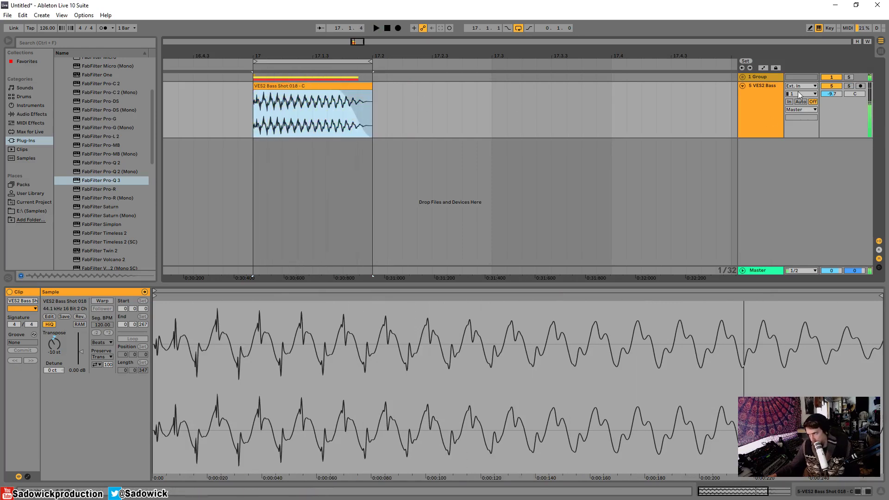
Group the kick group and the bass track together and solo the new group
click(763, 86)
right_click(771, 88)
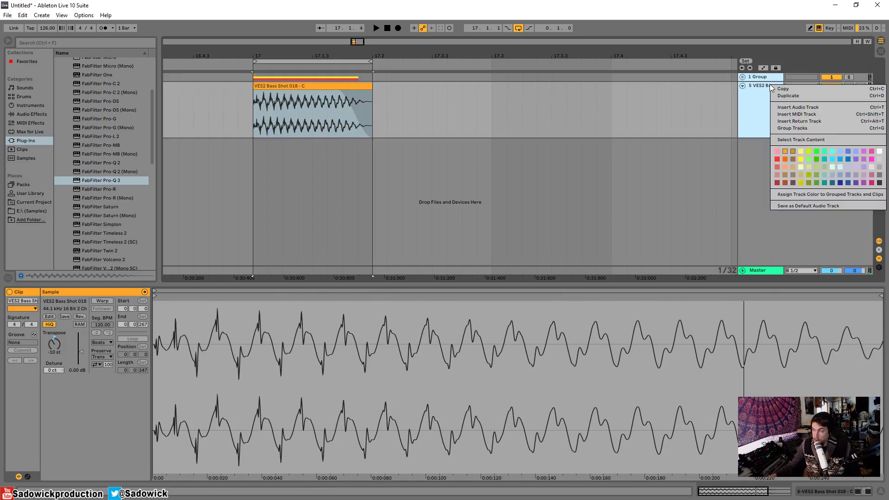
click(804, 127)
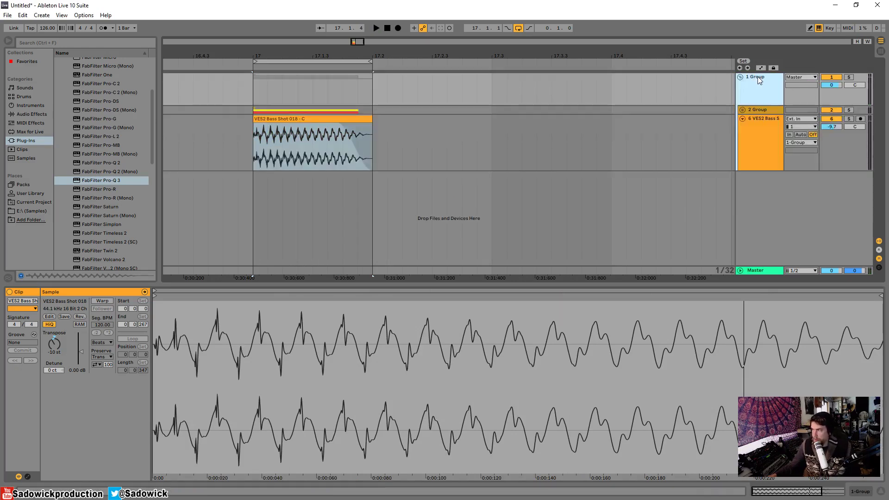
click(848, 77)
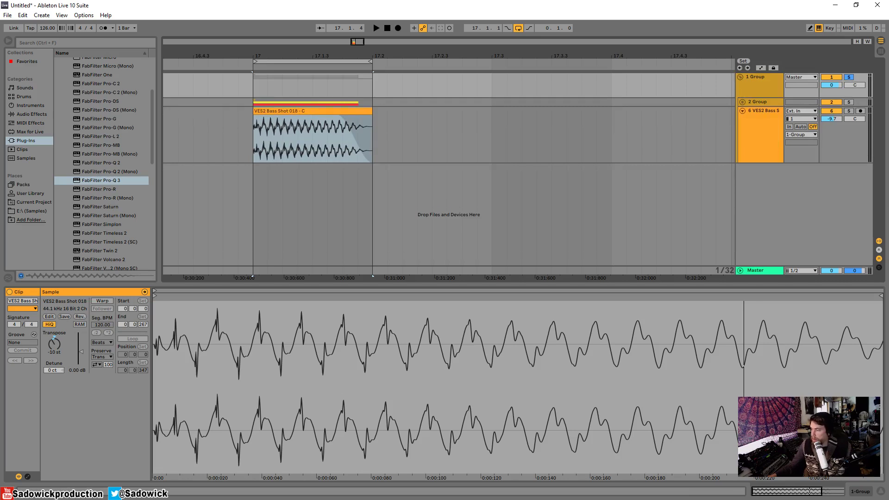
Add FabFilter Pro-C 2 to the new outer group and start playback
click(860, 492)
scroll(123, 206, up, 4)
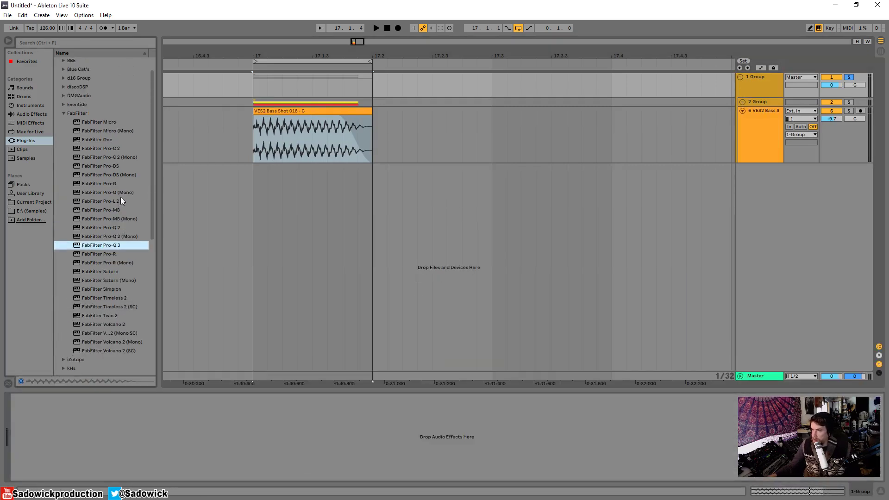
drag(109, 148, 401, 96)
key(space)
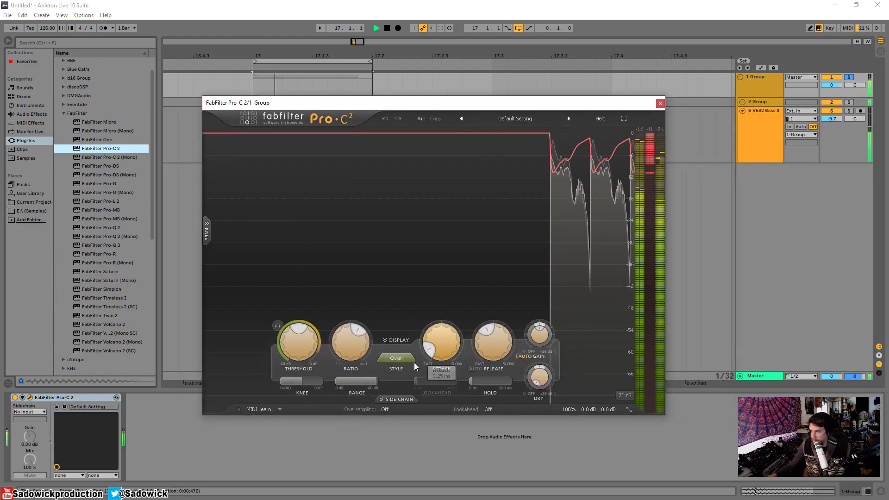
Set the group compressor's style to Pumping and its threshold to about -12 dB
click(396, 358)
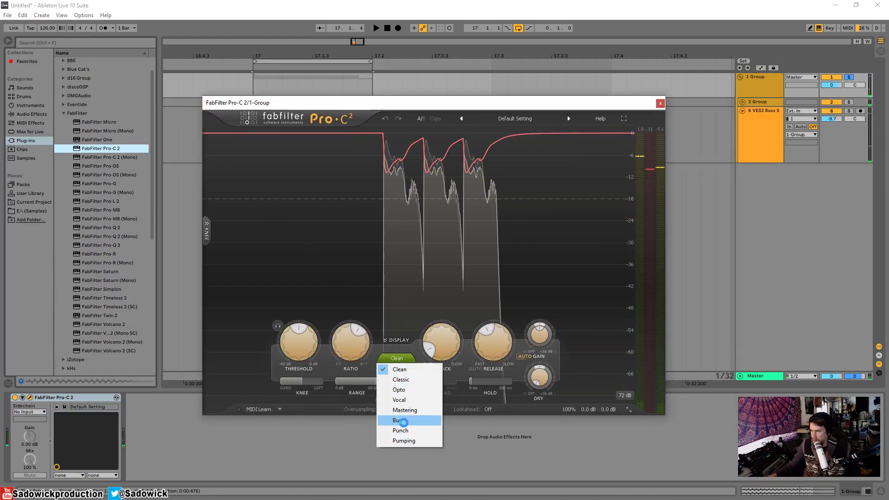
click(403, 440)
drag(303, 344, 304, 330)
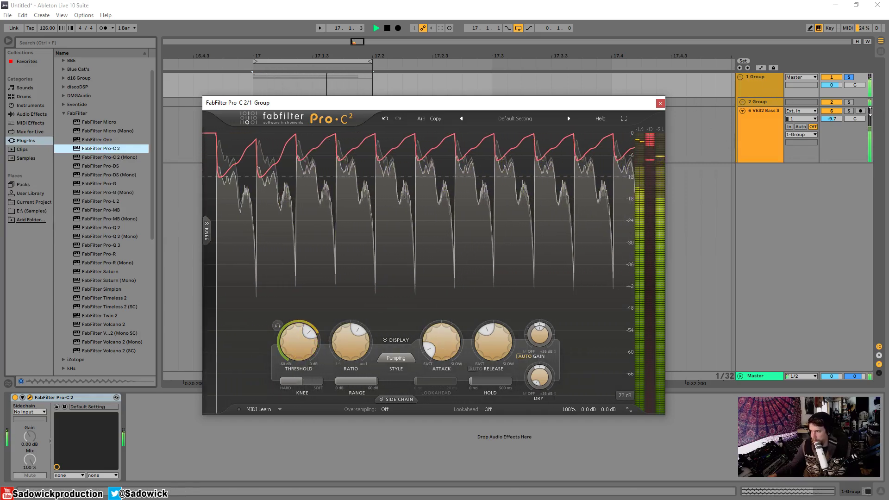
Set the bass track's volume to -7.2 dB while listening and close the compressor
drag(837, 120, 837, 120)
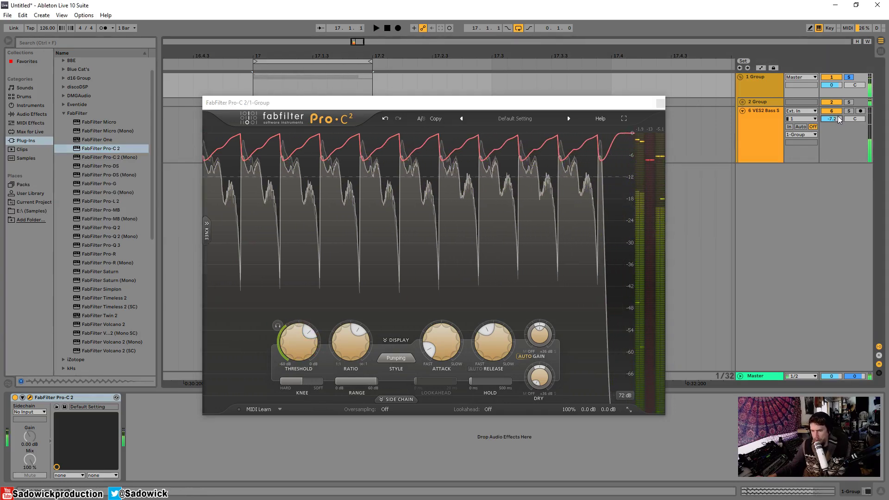
key(space)
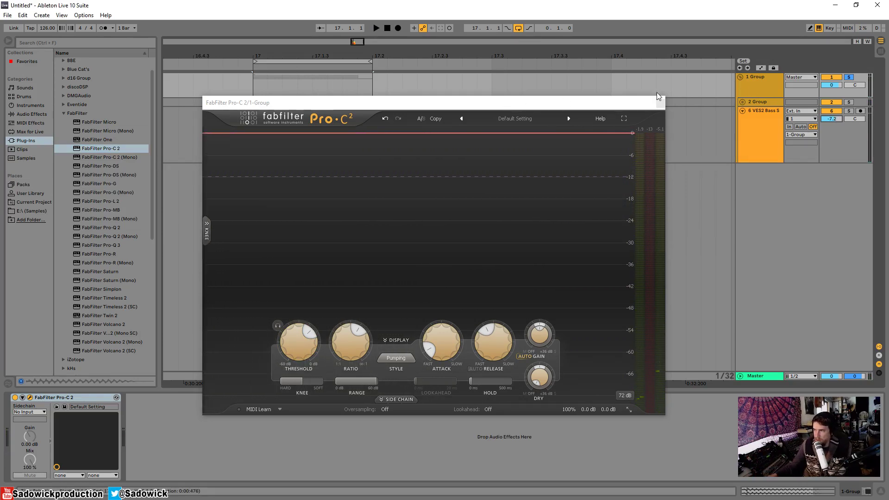
drag(660, 103, 598, 116)
click(599, 115)
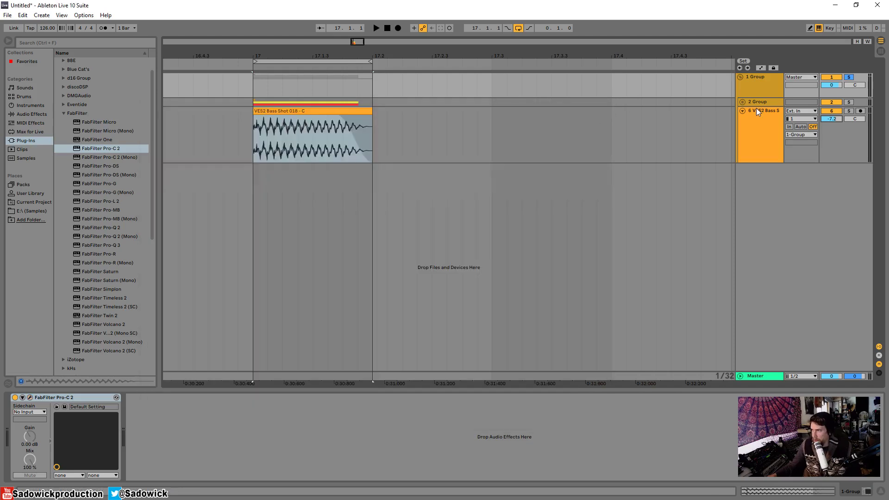
Fold the outer group, insert a new audio track below it with a taller lane, and play the loop
click(740, 76)
right_click(810, 127)
click(816, 131)
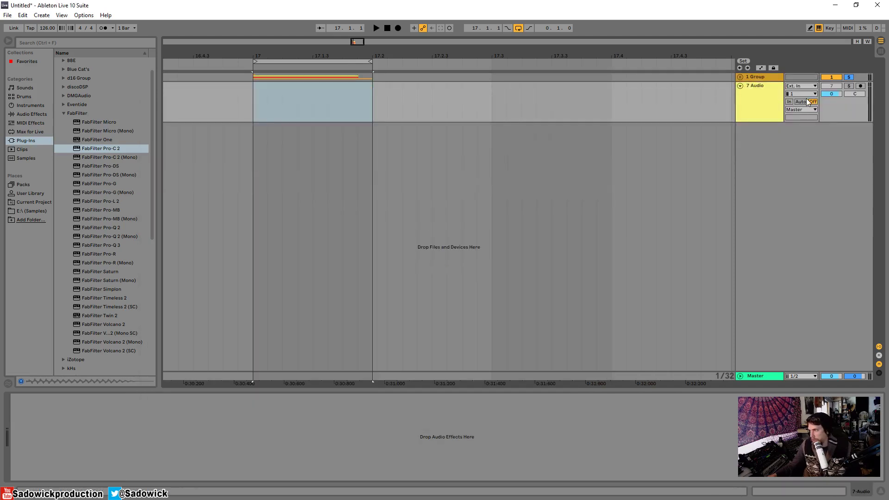
drag(859, 110, 859, 135)
key(space)
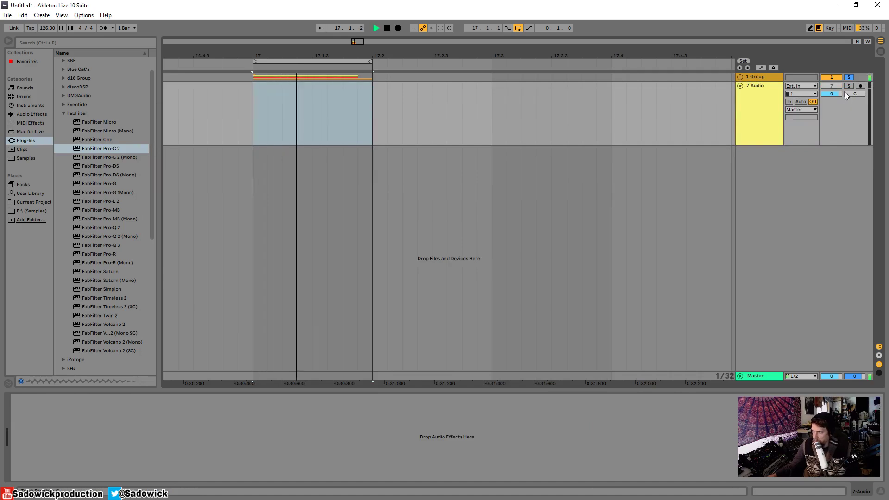
Stop playback and set the 7 Audio track's input to Resampling
key(space)
click(800, 86)
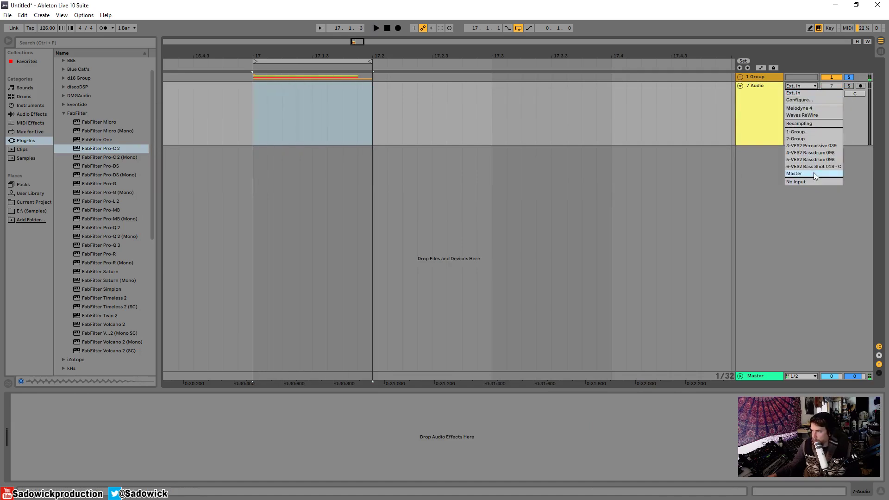
click(804, 123)
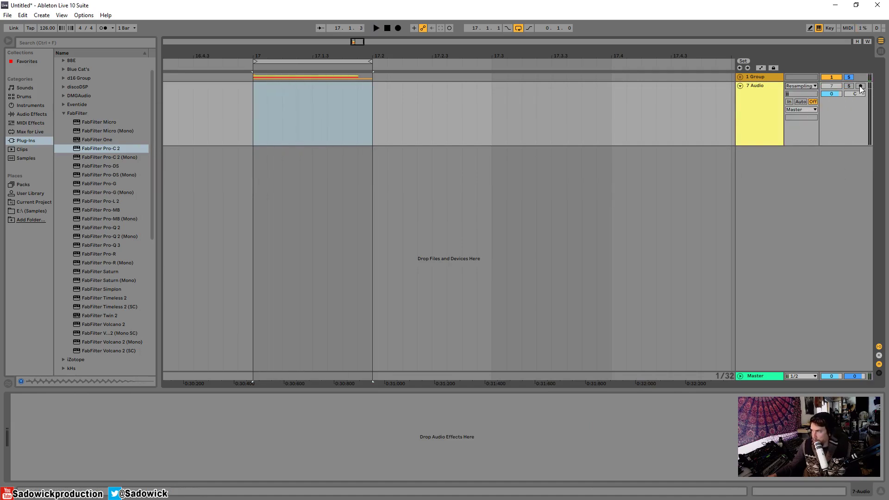
Arm the 7 Audio track, record the loop, and extend the last take back to the loop start as one clip
click(256, 99)
click(398, 29)
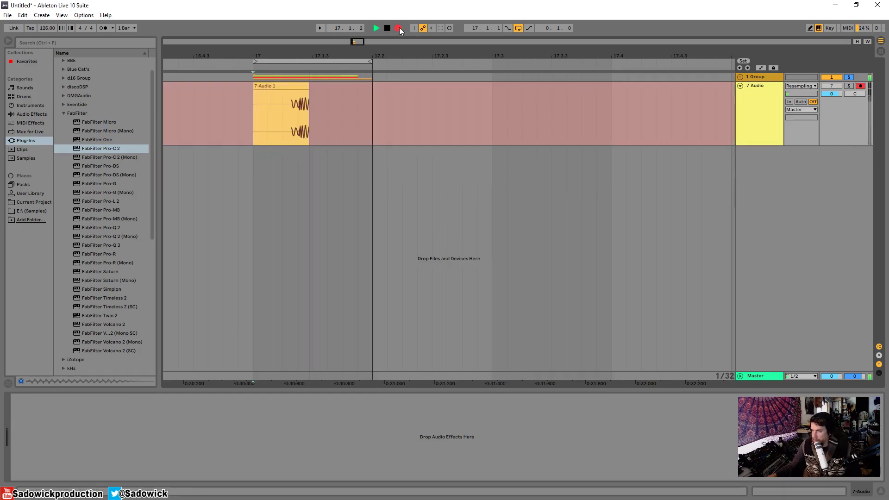
key(space)
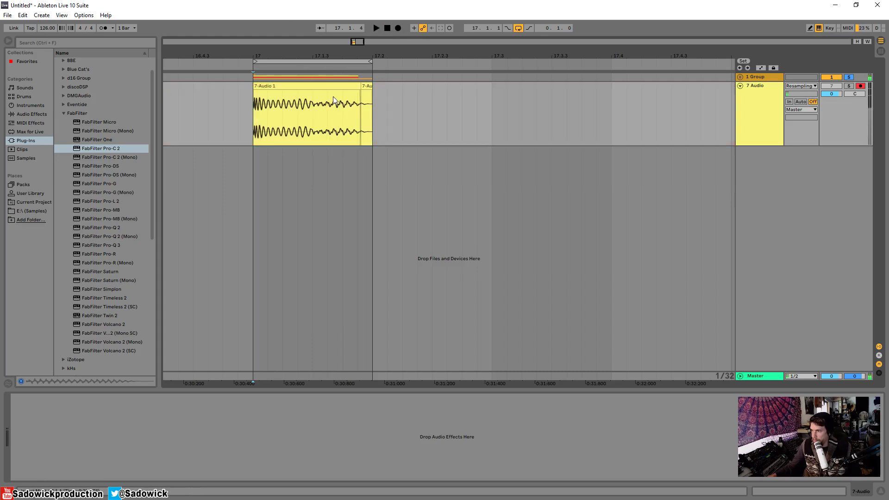
click(359, 87)
drag(361, 88, 254, 89)
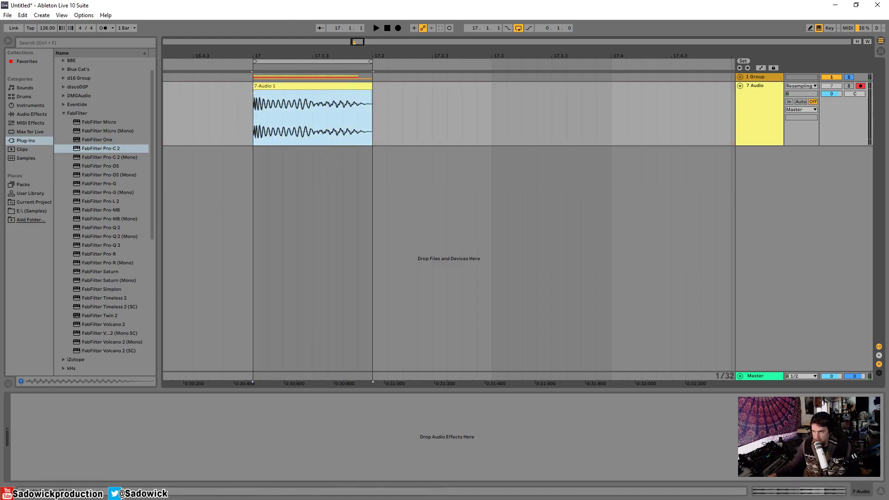
Turn off the original group's solo and delete the whole group, keeping only the resampled track
click(850, 78)
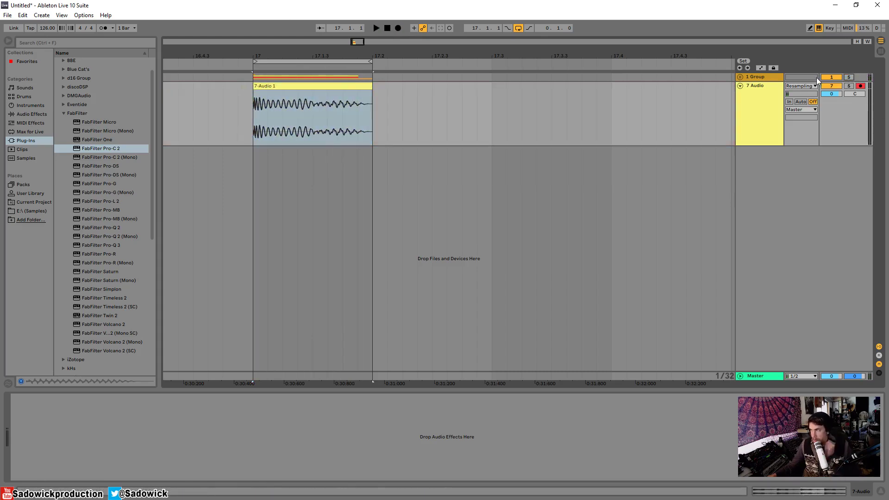
click(759, 75)
key(ctrl+shift+g)
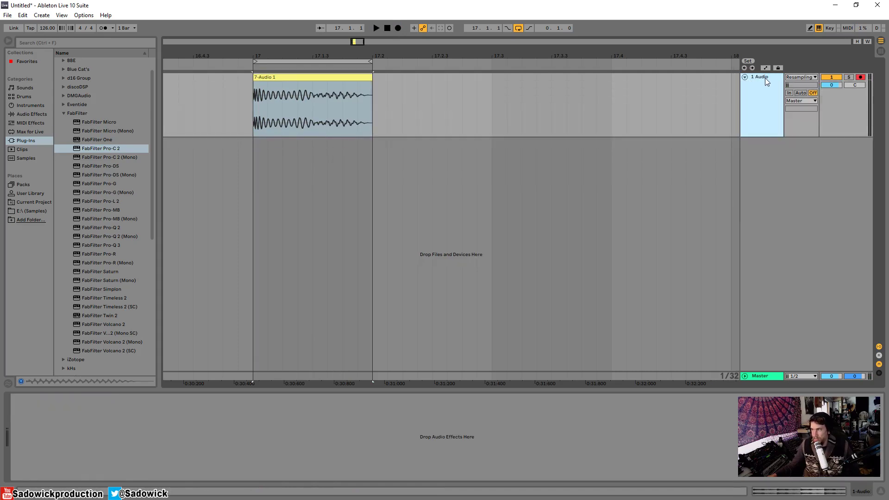
Solo the resampled track, audition its clip, and make the track lane taller
click(267, 87)
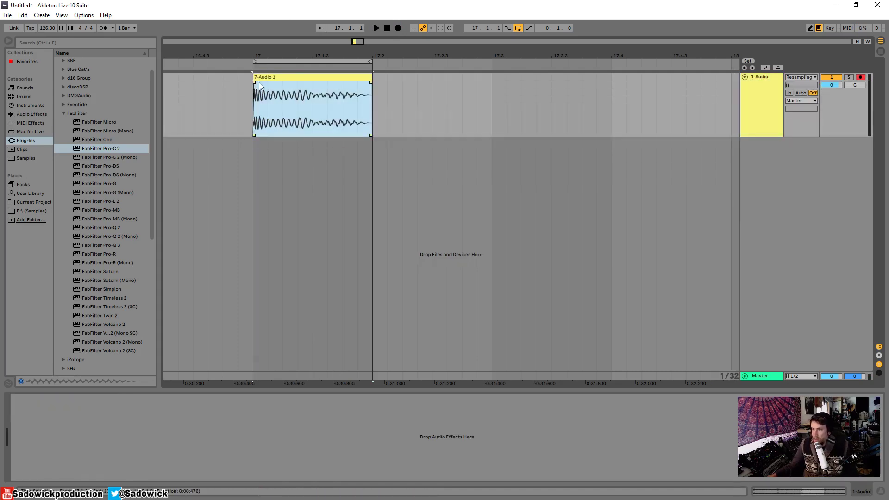
click(244, 87)
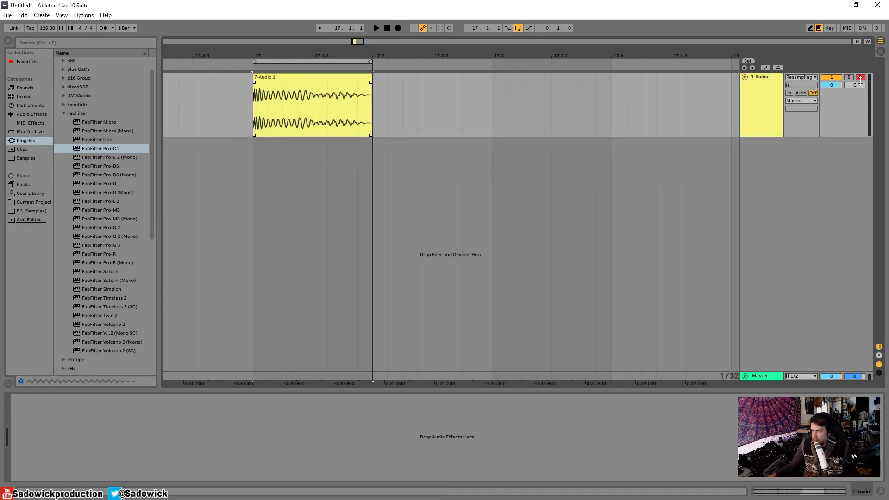
key(space)
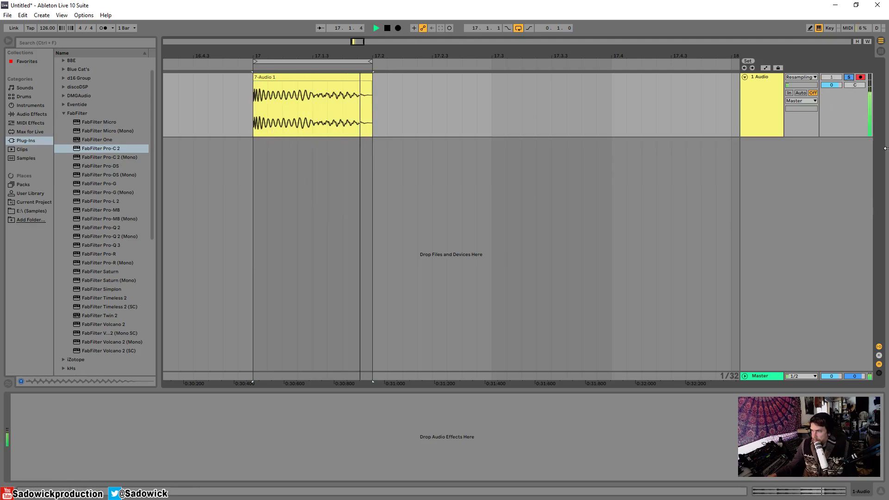
drag(841, 137, 842, 192)
key(space)
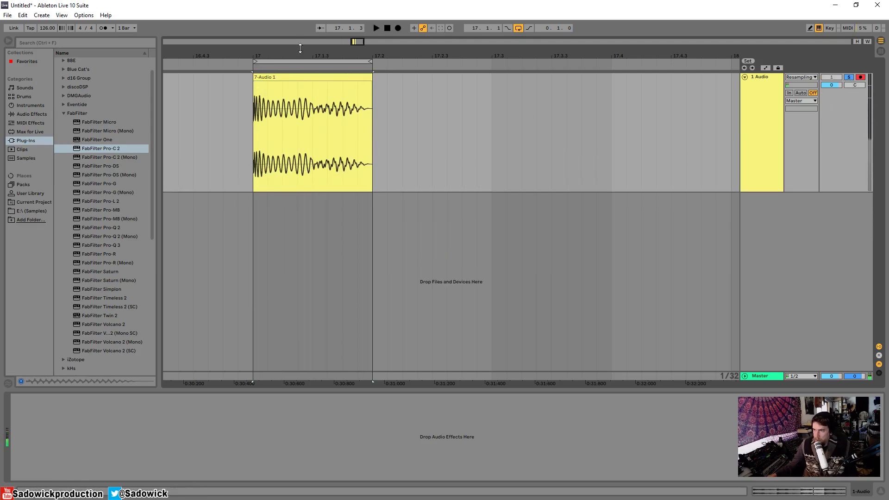
Examine the resampled waveform up close, highlighting its opening transient and the tail from 17.1.3 to the end
drag(293, 54, 284, 126)
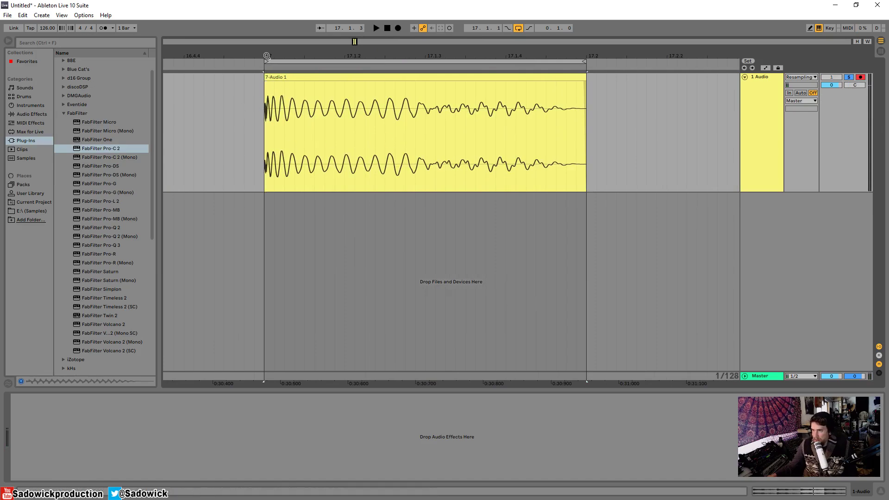
drag(266, 55, 269, 122)
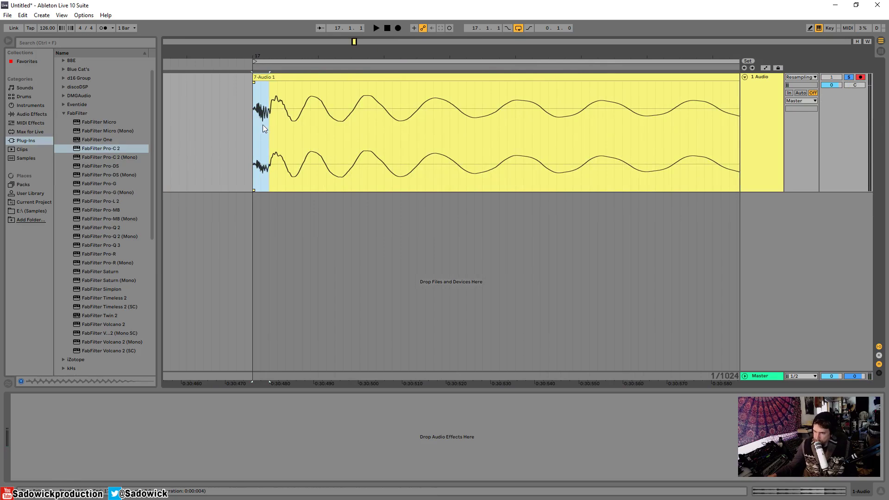
drag(254, 122, 268, 121)
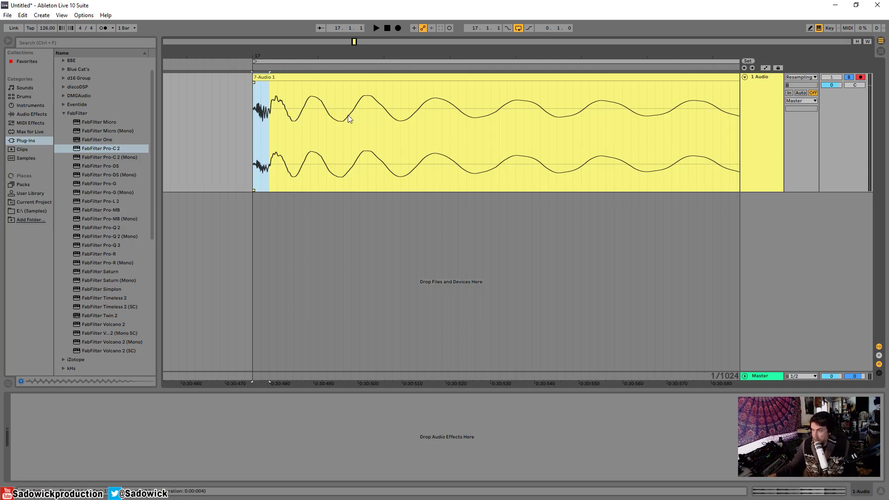
drag(468, 53, 202, 52)
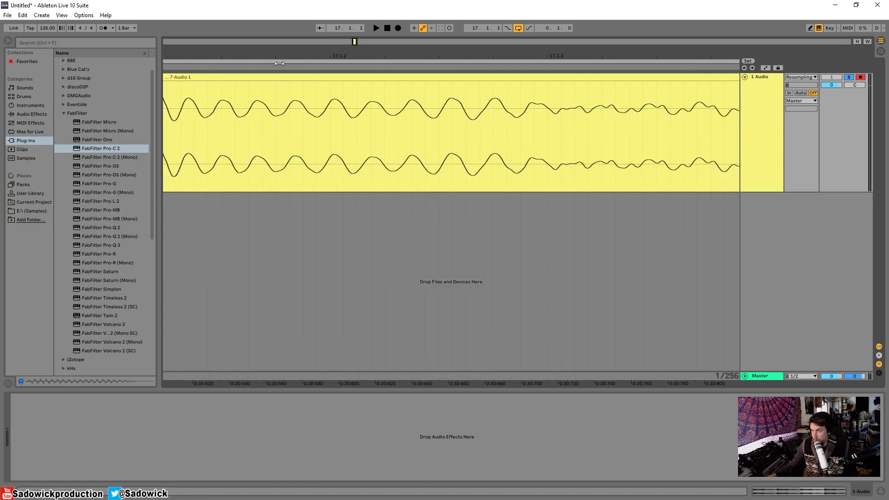
drag(287, 55, 246, 38)
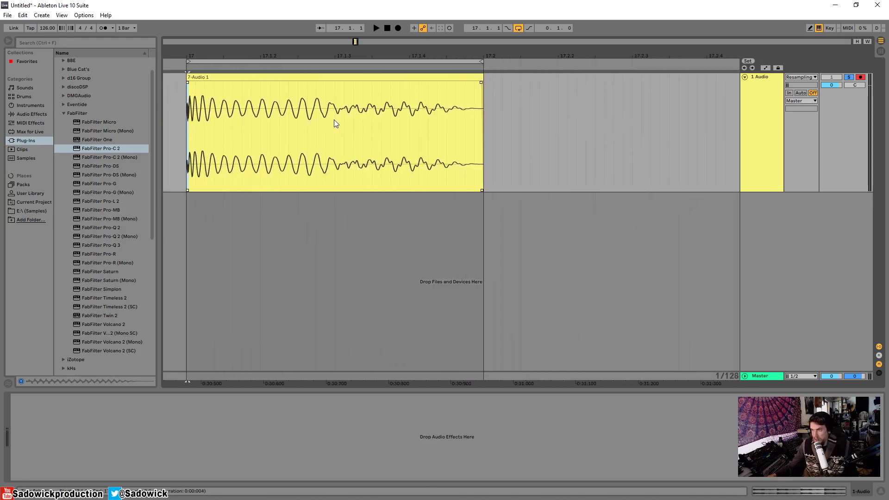
drag(334, 120, 483, 128)
mouse_move(394, 53)
mouse_down()
mouse_move(393, 84)
mouse_move(393, 70)
mouse_move(407, 67)
mouse_move(407, 42)
mouse_move(409, 55)
mouse_up()
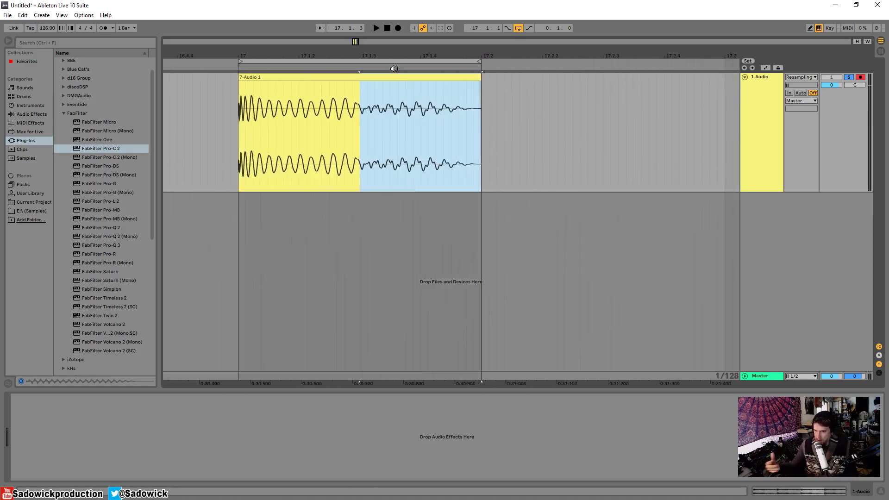
Adjust the track's lane height, select the entire resampled clip, and play it
click(849, 123)
key(alt+plus)
key(alt+plus)
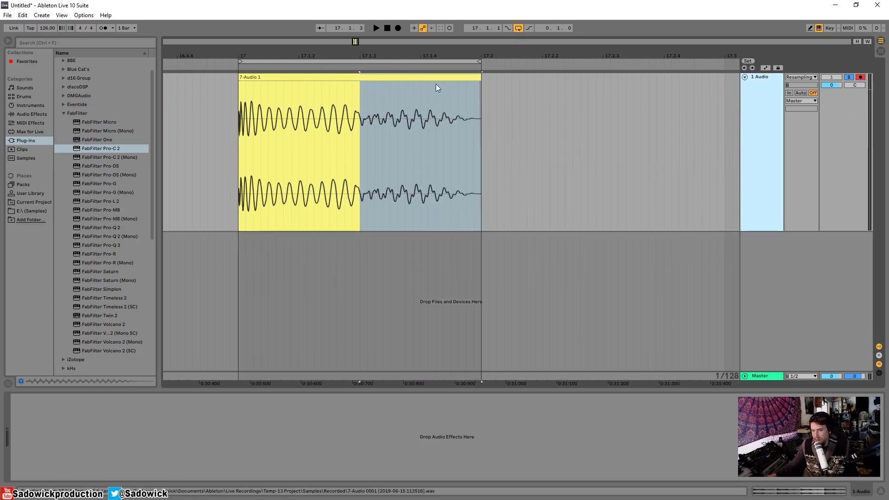
drag(843, 132, 844, 85)
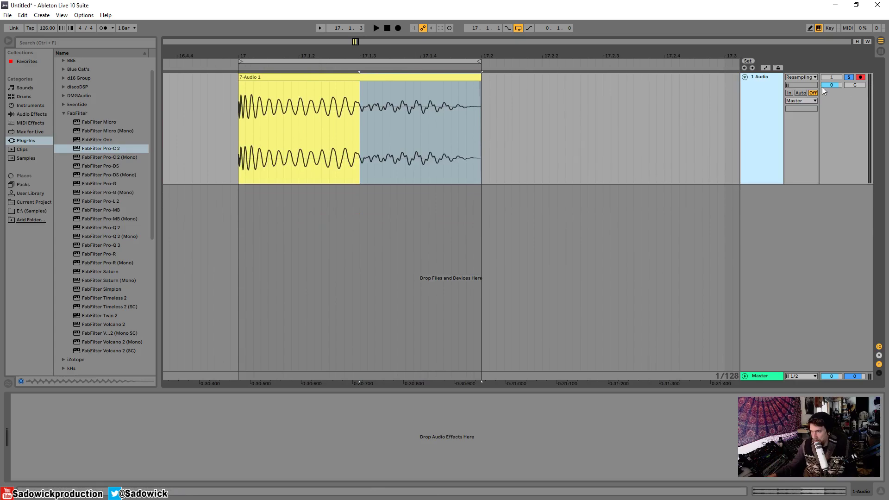
click(389, 77)
key(space)
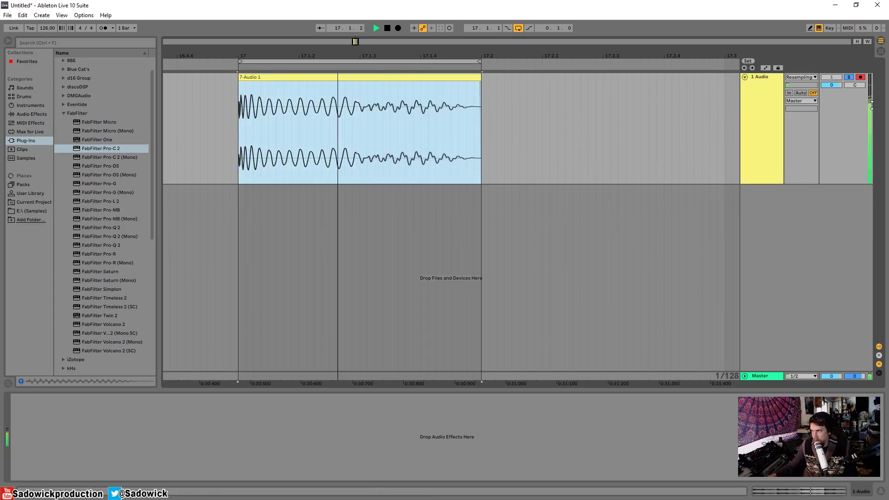
key(space)
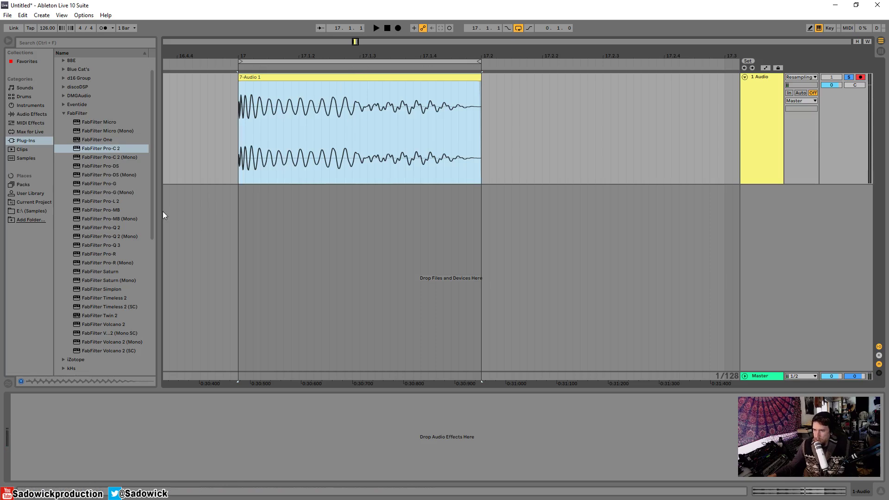
Open the resampled clip's sample details, audition it, and consolidate it into a new sample
double_click(308, 77)
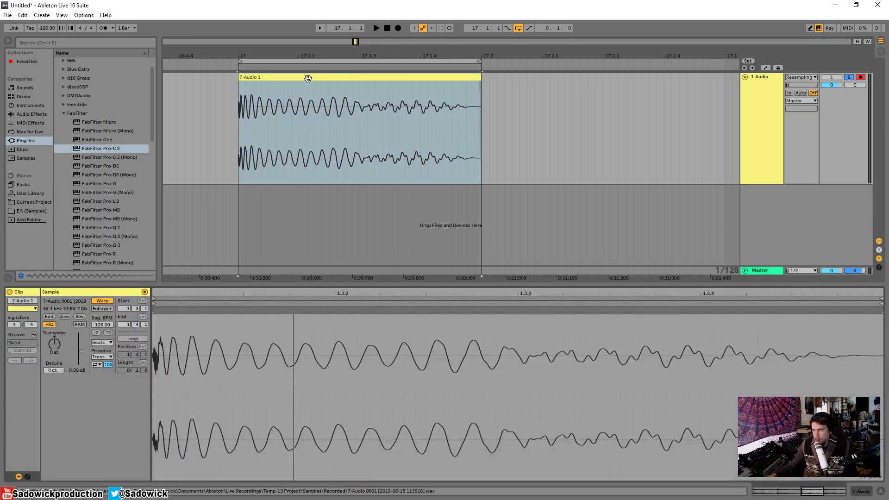
key(space)
right_click(309, 78)
key(space)
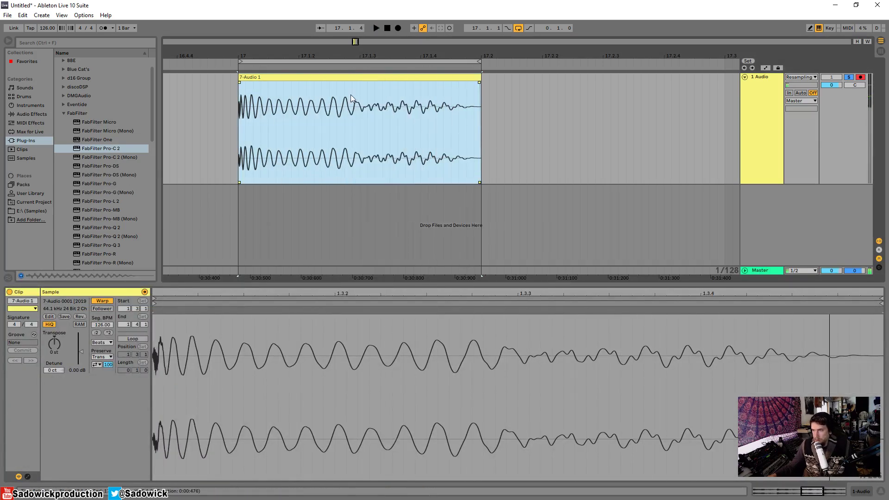
right_click(336, 77)
click(356, 160)
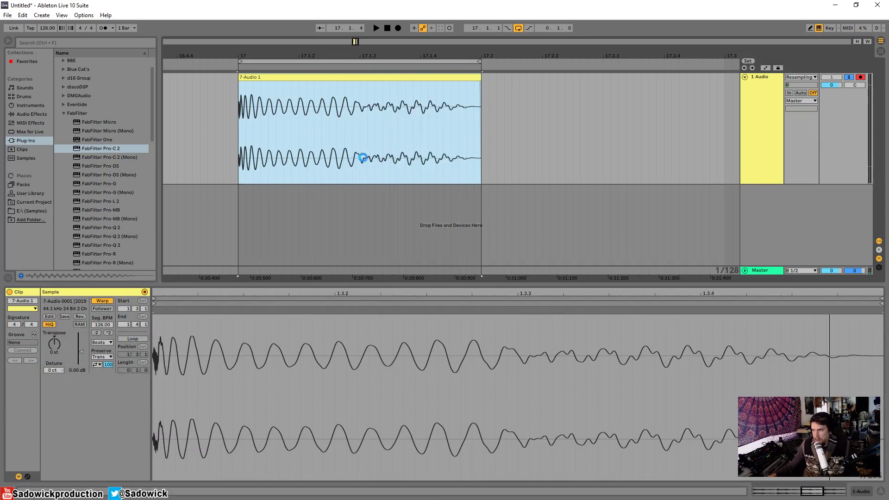
Audition the consolidated clip and try to remove the fade at its start
key(space)
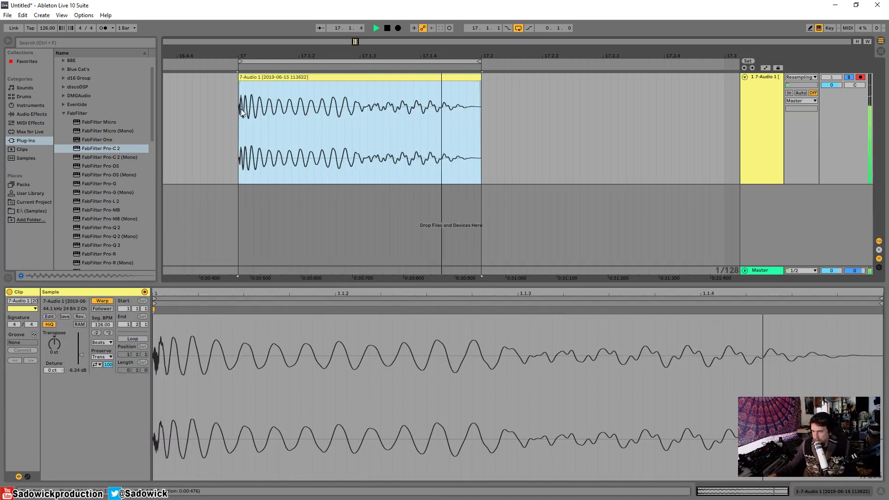
key(space)
click(239, 82)
key(Delete)
click(262, 77)
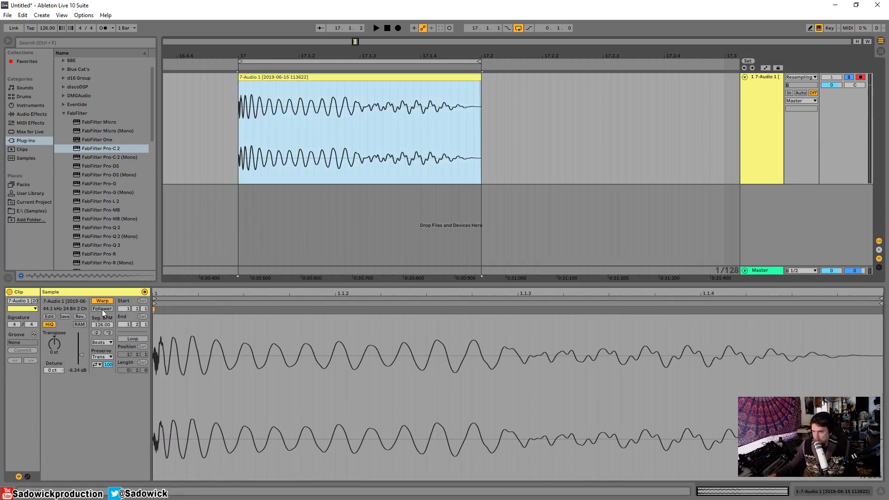
Inspect the clip's Volume envelope and hide the envelope section again
click(27, 476)
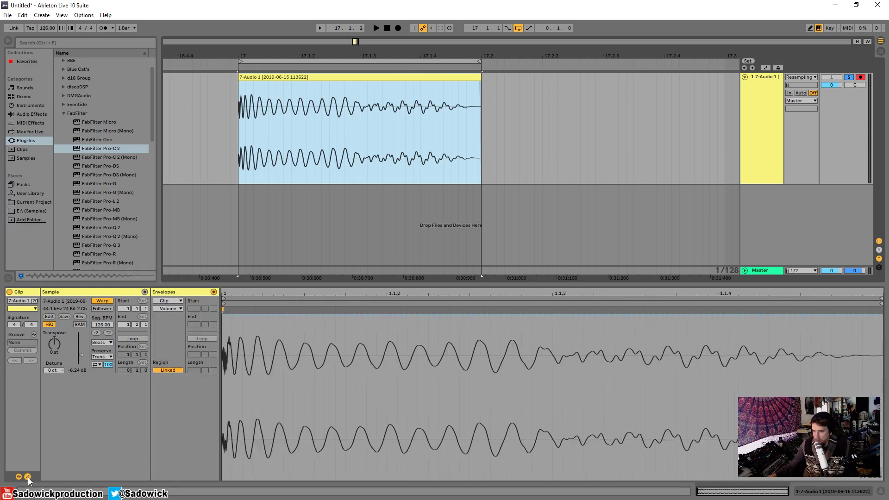
click(167, 309)
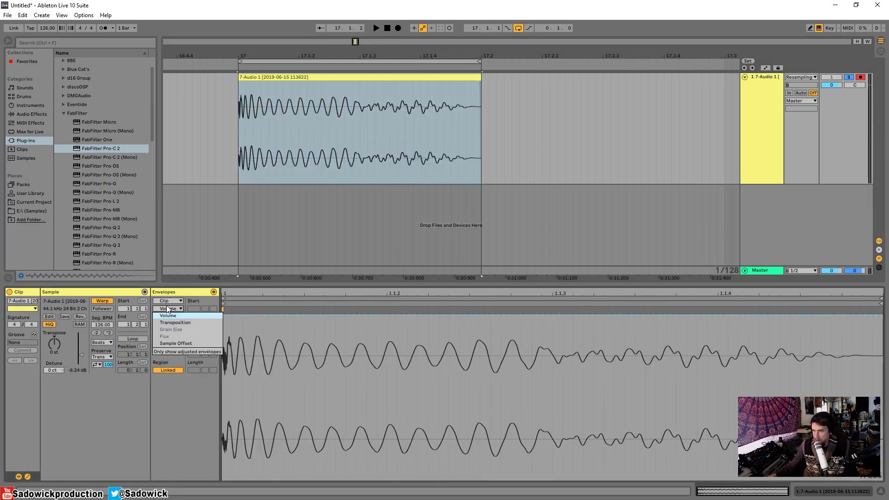
click(168, 315)
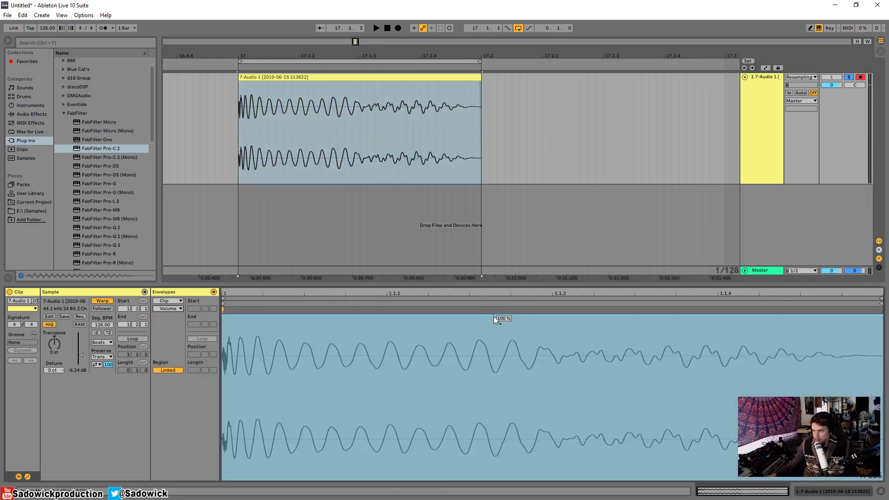
click(494, 316)
click(27, 477)
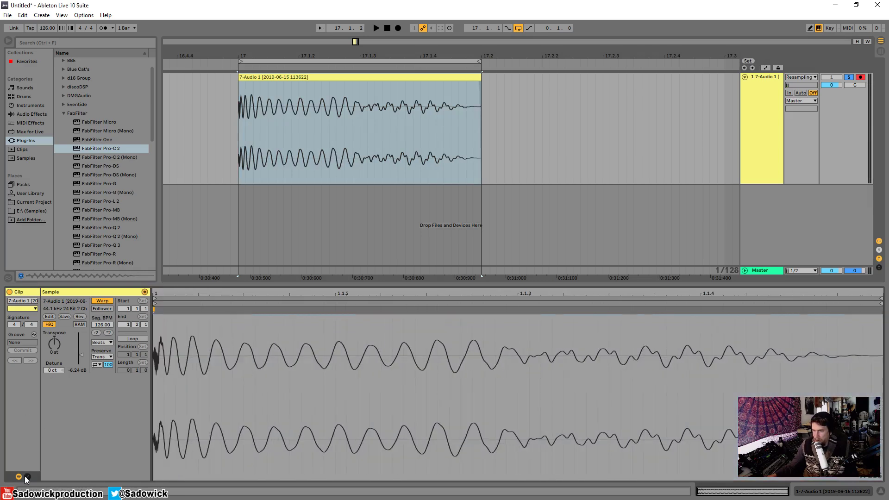
Switch back to the track's device view and resize its lane to a moderate height
click(847, 491)
drag(832, 107, 830, 175)
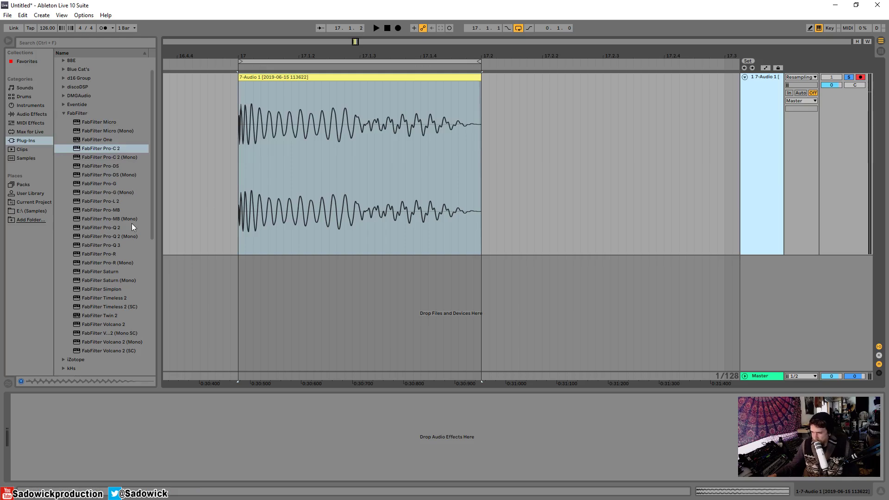
drag(845, 211, 859, 126)
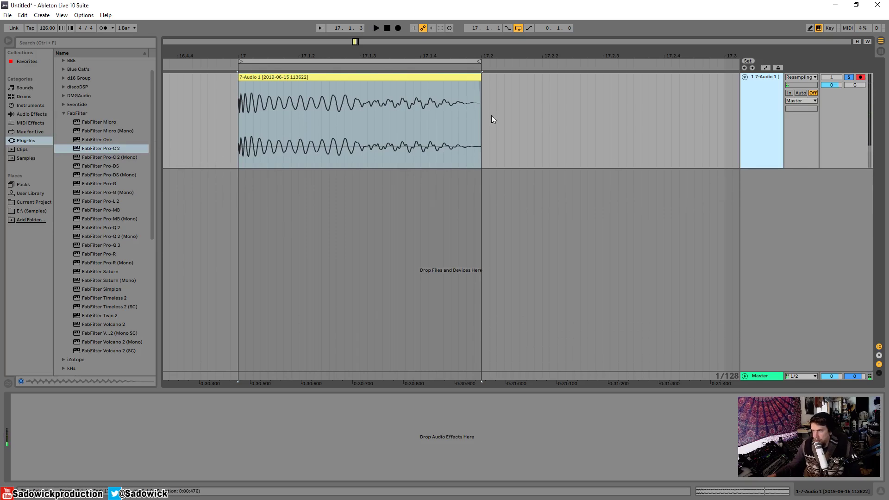
Duplicate the resampled track and load FabFilter Pro-R onto the duplicate
right_click(739, 115)
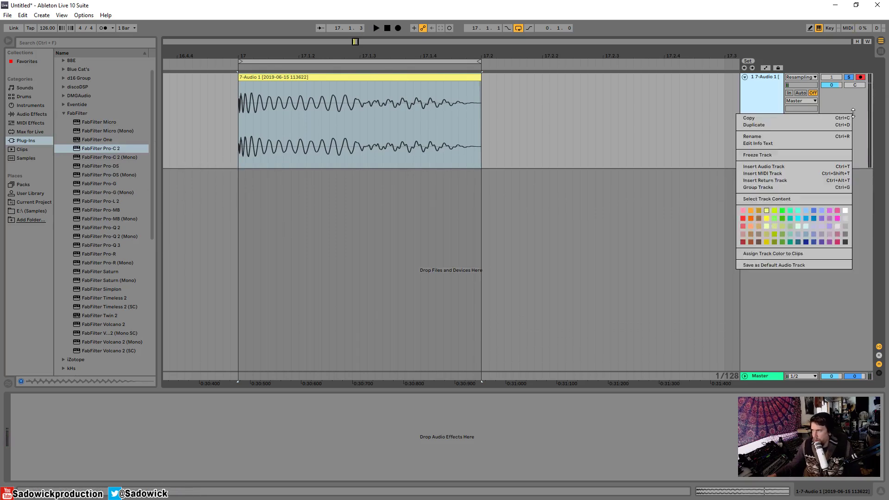
click(796, 124)
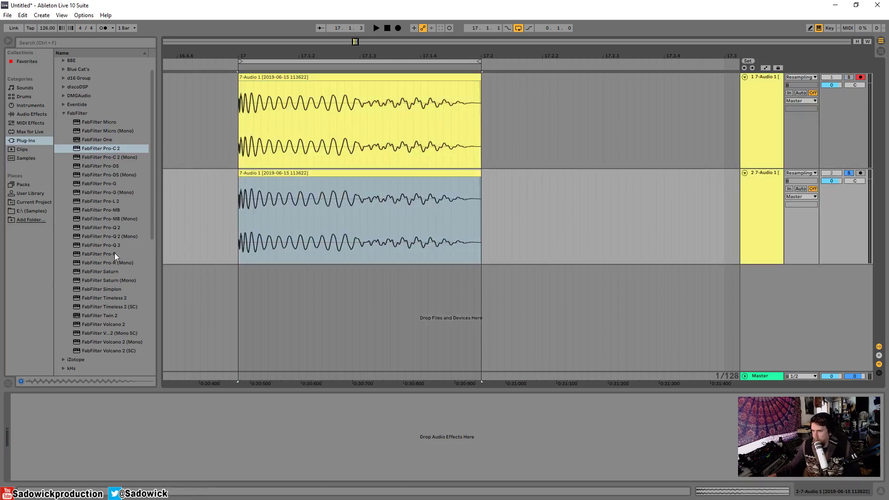
drag(114, 254, 327, 199)
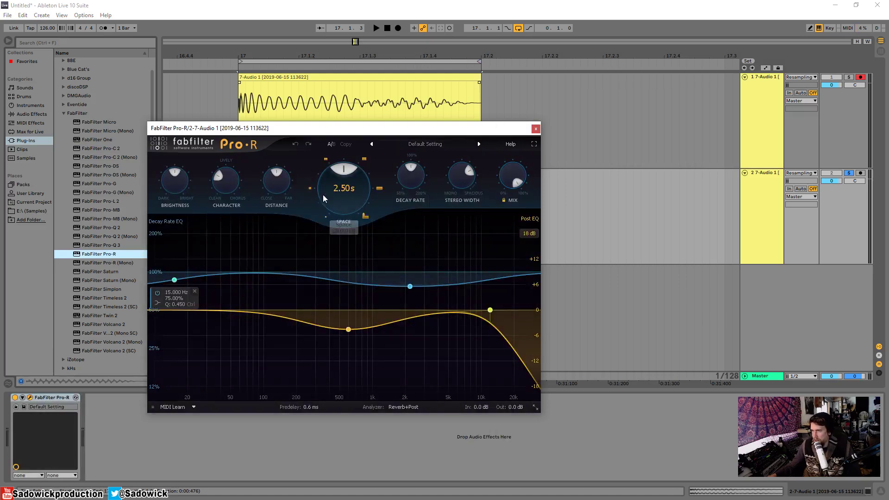
Shorten Pro-R's Space to about 1.53 s, audition the reverb, and close the plug-in window
drag(323, 198, 326, 214)
key(space)
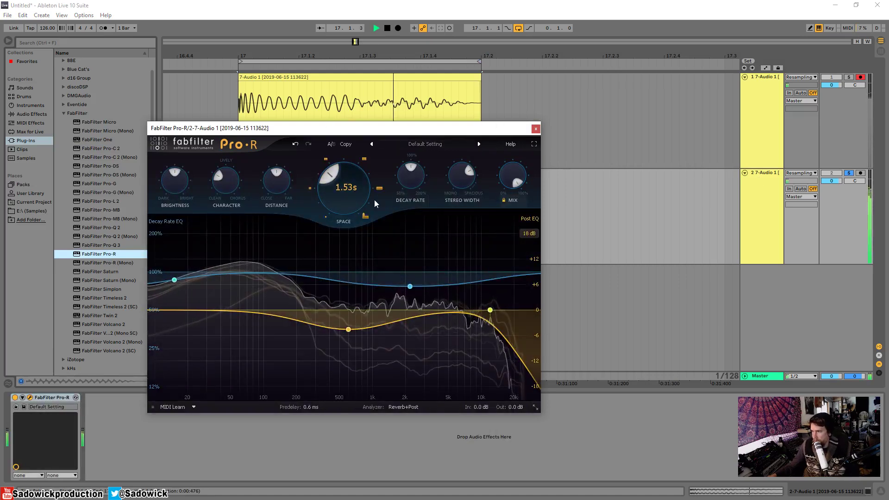
key(space)
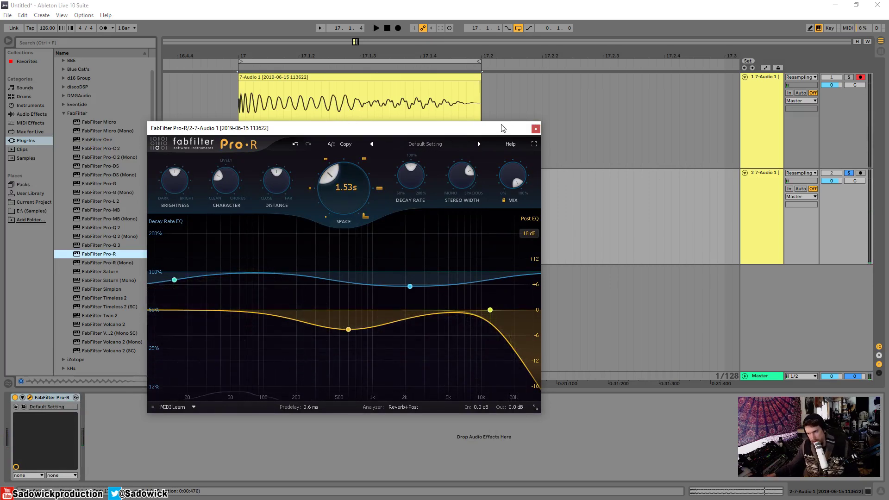
click(535, 128)
Reduce the height of both track lanes and lower the reverb track's volume to -3.7 dB during playback
drag(852, 227, 850, 204)
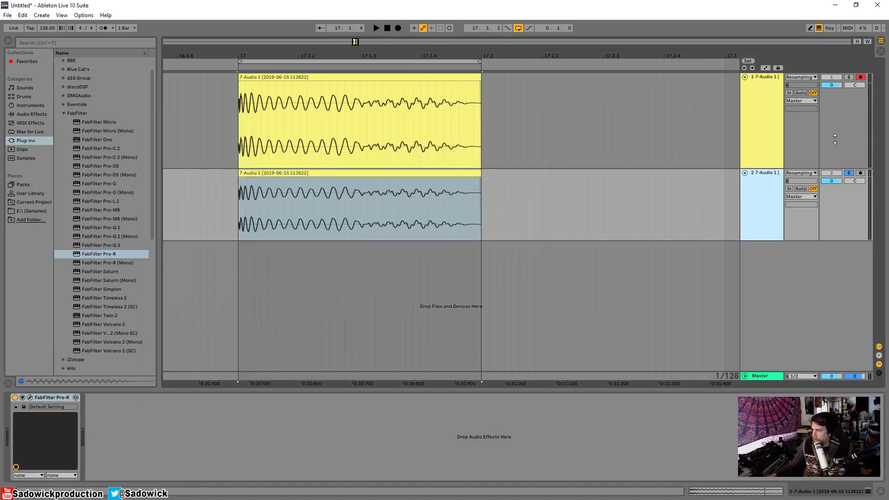
drag(834, 139, 833, 108)
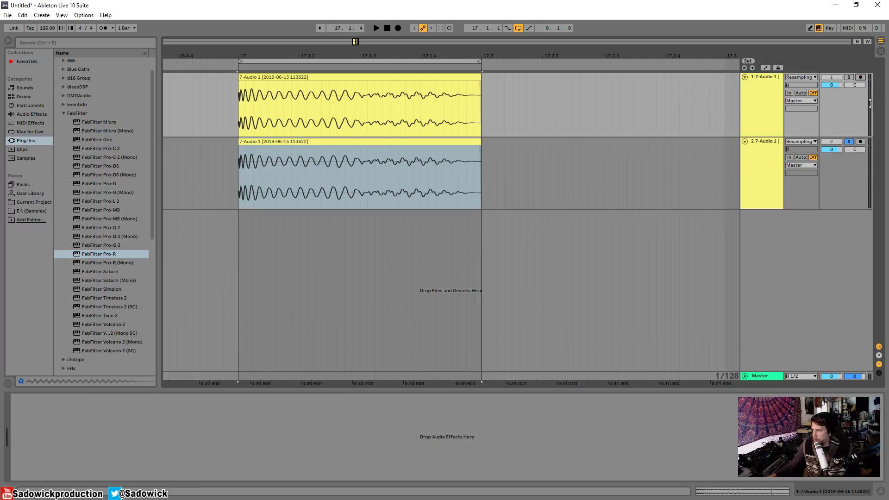
key(space)
drag(837, 150, 837, 156)
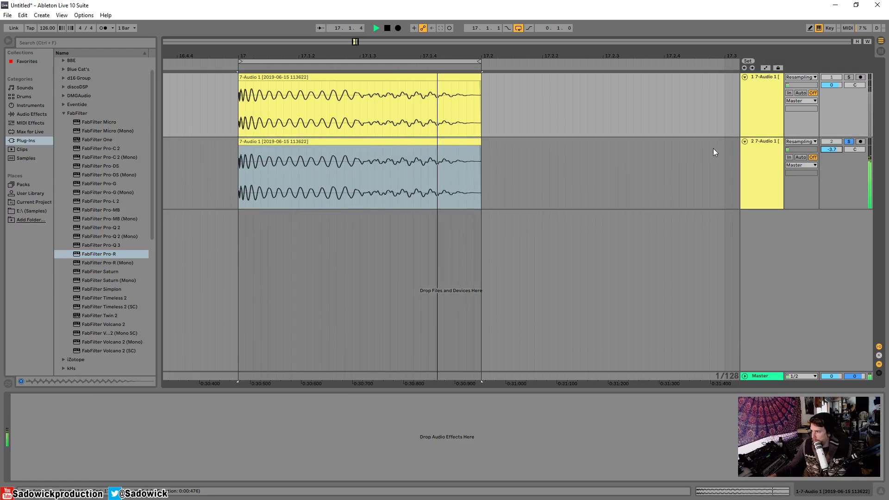
Freeze the reverb track and flatten it to audio
click(756, 141)
right_click(760, 142)
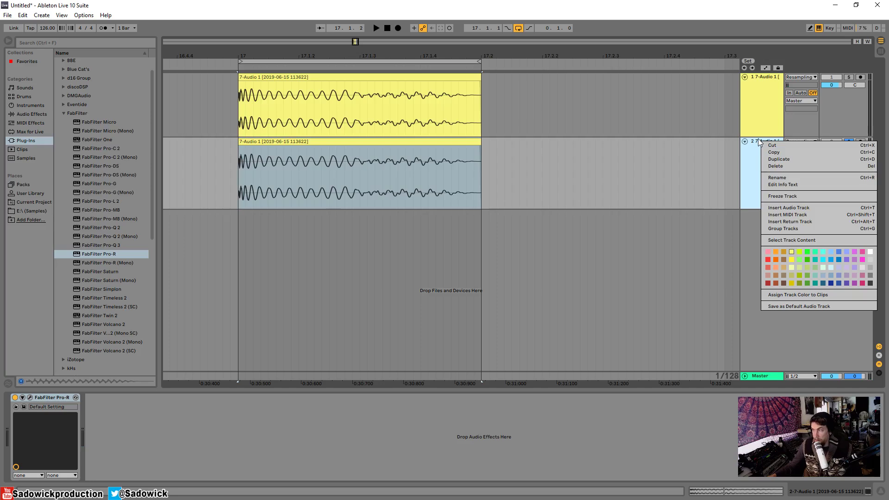
click(783, 196)
right_click(761, 138)
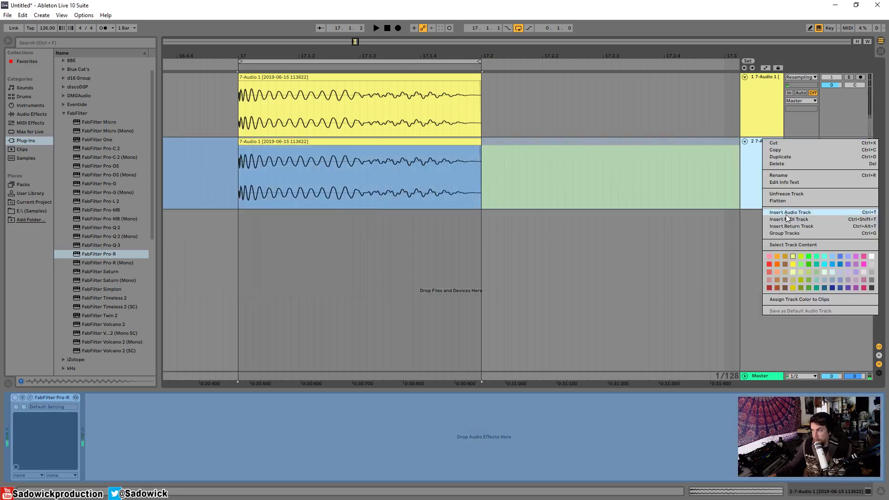
click(787, 201)
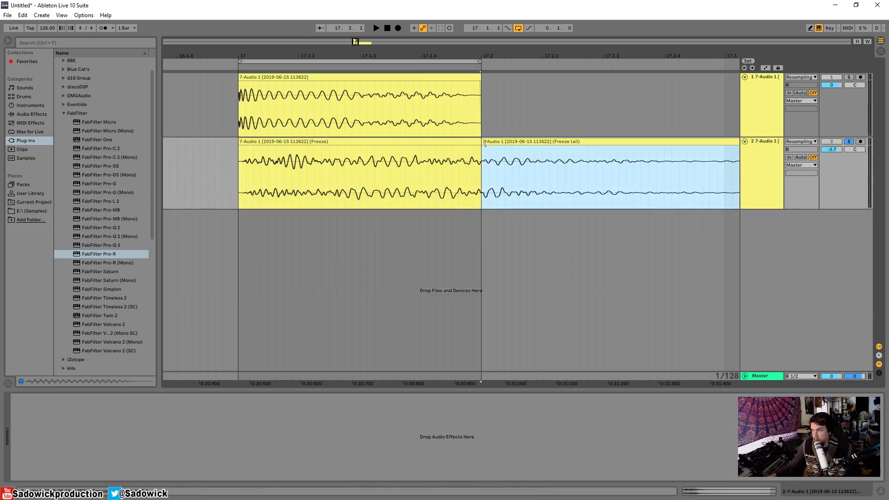
drag(483, 142, 287, 155)
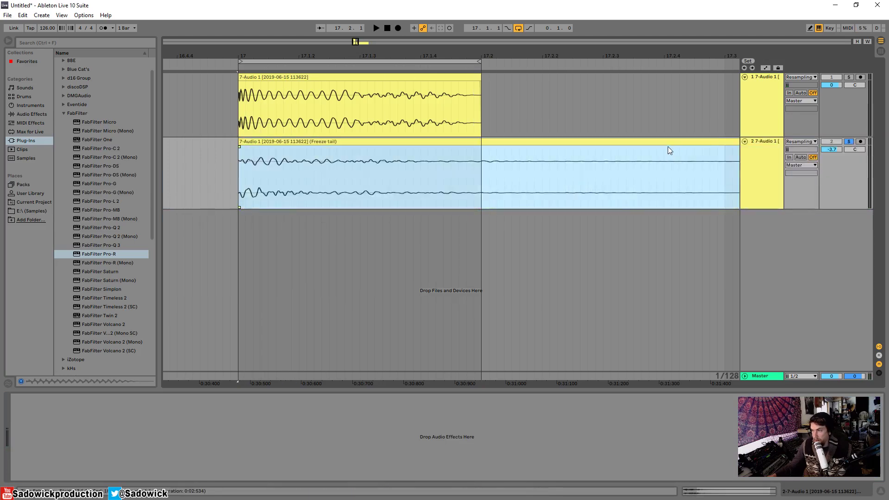
key(space)
scroll(447, 94, down, 5)
key(space)
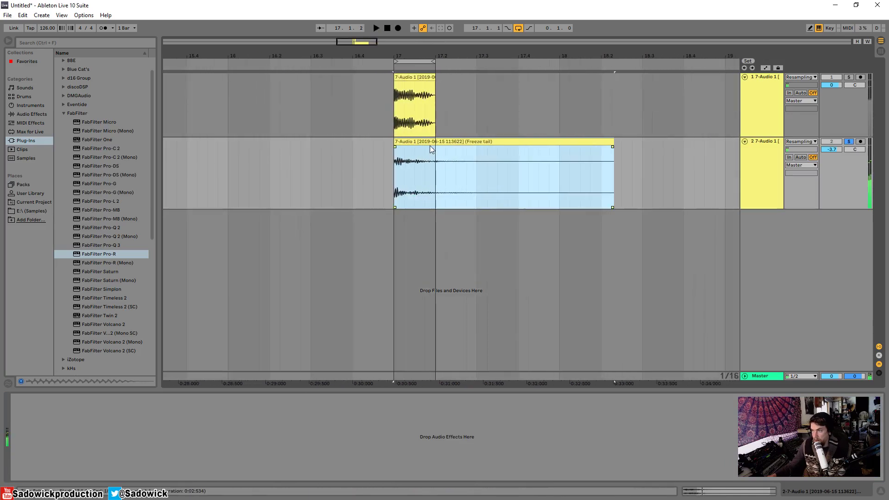
drag(396, 142, 433, 144)
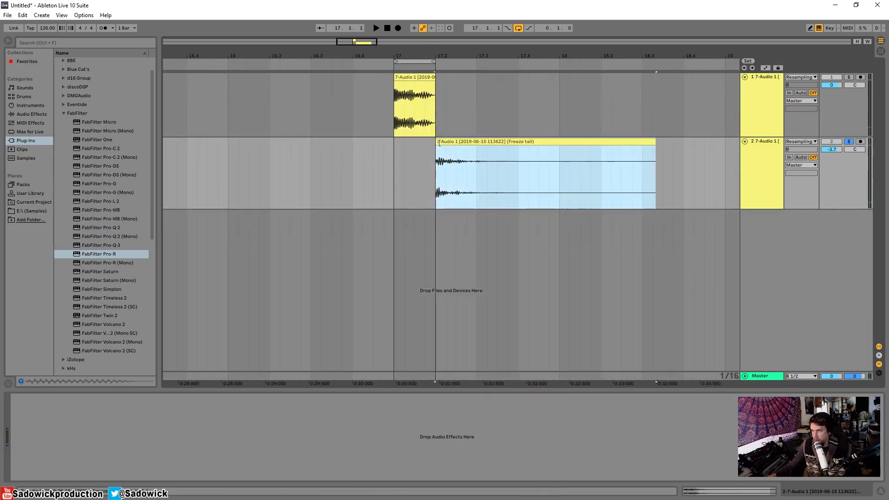
key(ctrl+z)
Extend the freeze tail clip back to 17, trim its end to 17.2, and audition it against the original clip's length
key(space)
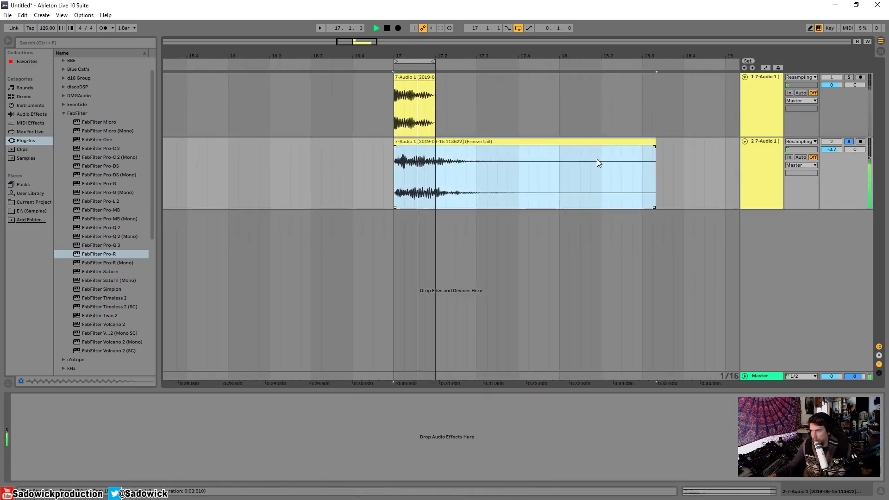
key(space)
drag(655, 143, 433, 145)
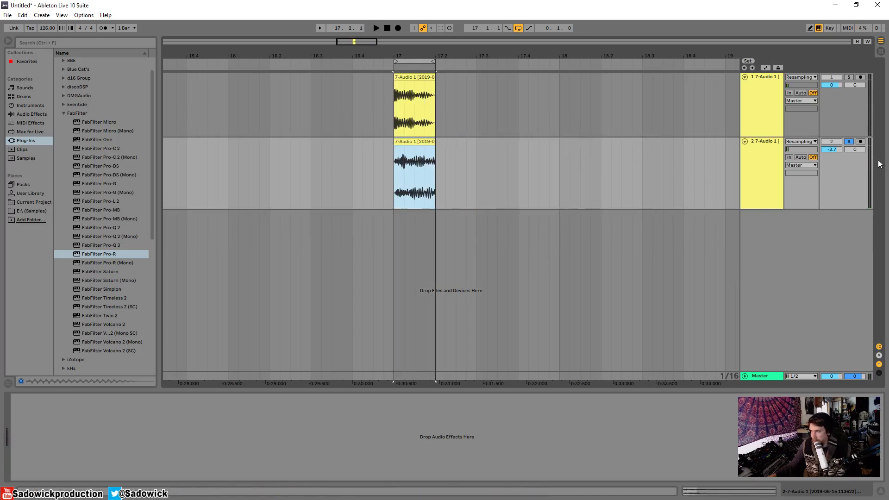
drag(839, 208, 837, 154)
key(space)
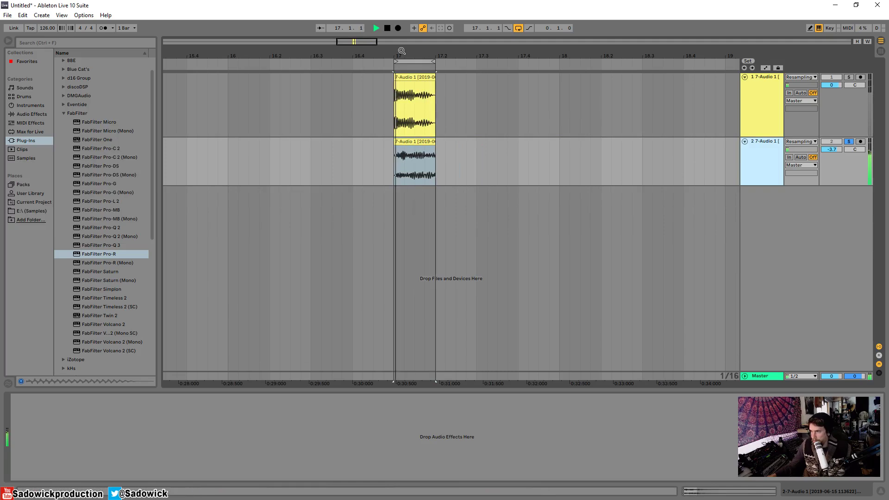
drag(406, 56, 422, 195)
key(space)
drag(854, 164, 854, 212)
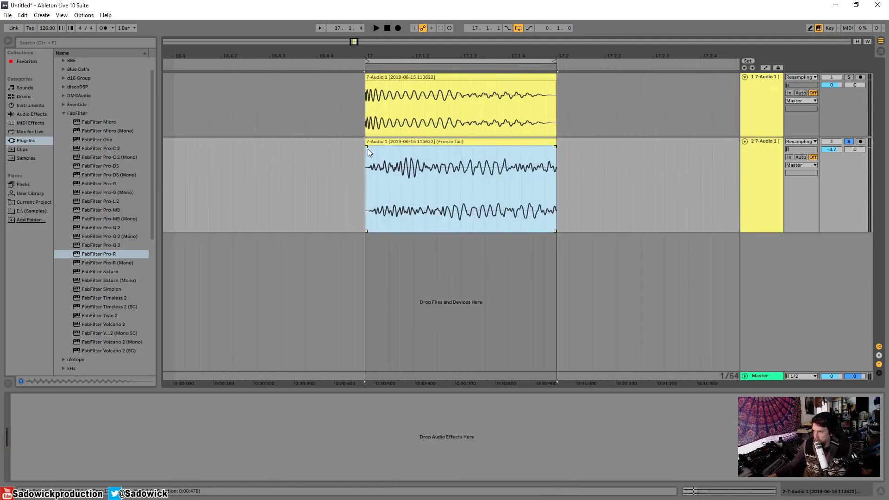
Fade in the reverb clip over about its first half, then unsolo its track with the volume at -5.2 dB
mouse_move(368, 147)
mouse_down()
mouse_move(490, 154)
mouse_move(465, 155)
mouse_up()
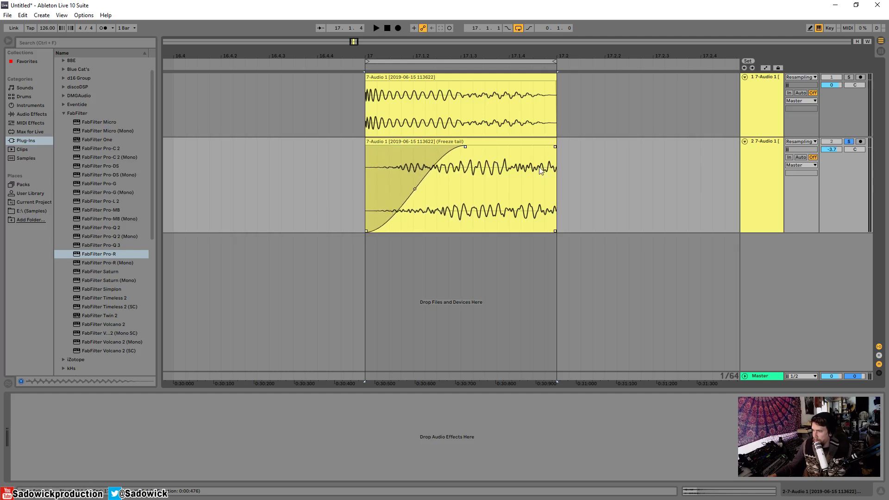
key(space)
click(849, 142)
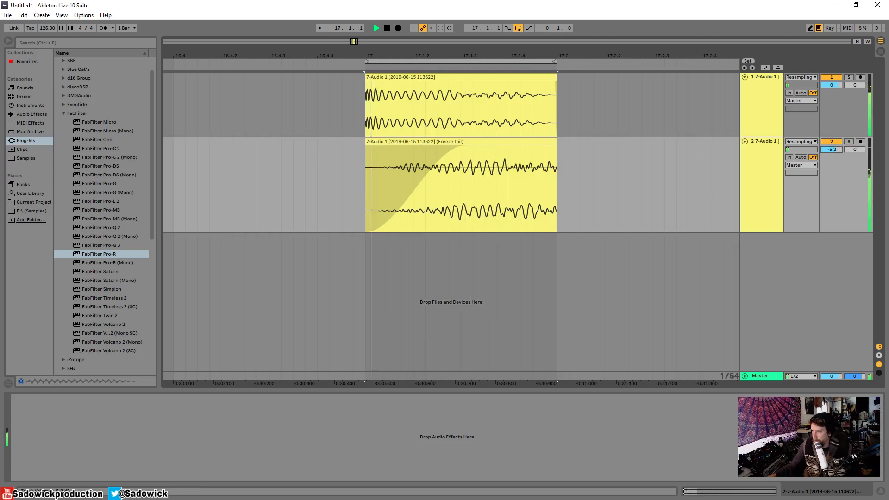
Shorten the reverb clip's fade-in to about its first quarter and add a very short fade-out at its end
mouse_move(465, 149)
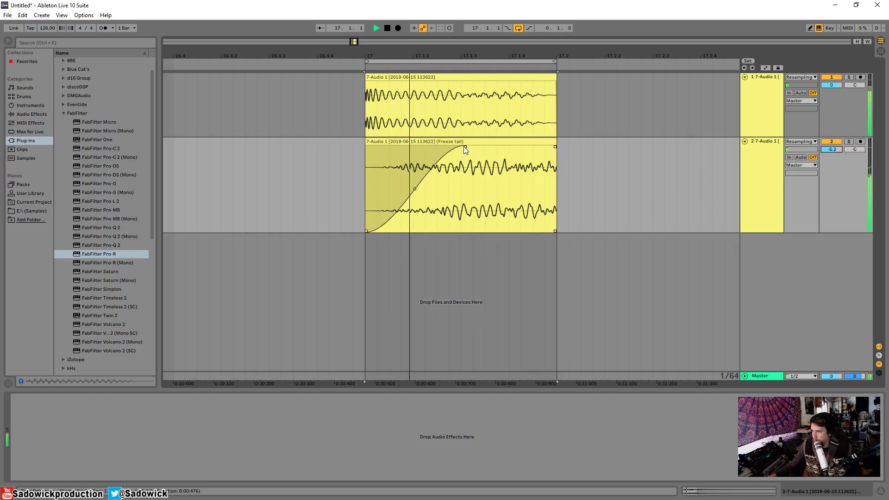
drag(466, 149, 408, 147)
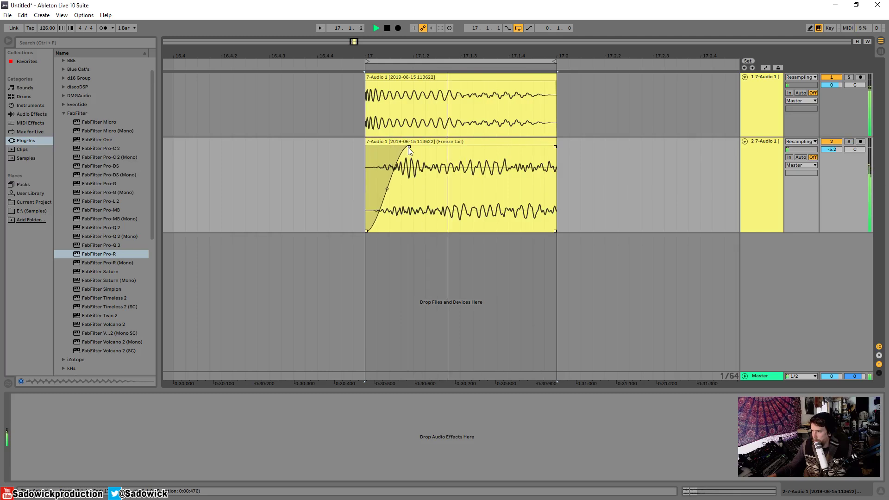
mouse_move(555, 147)
mouse_down()
mouse_move(476, 148)
mouse_move(552, 151)
mouse_up()
scroll(837, 173, down, 4)
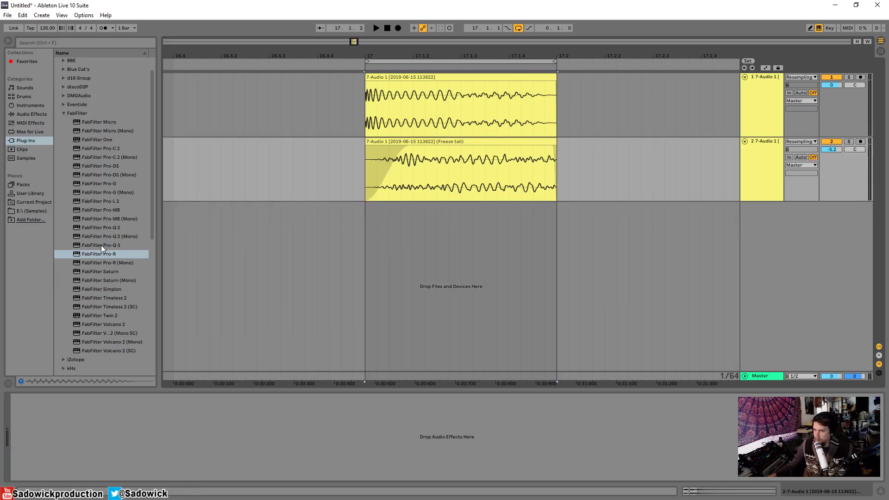
Load FabFilter Pro-Q 3 onto the reverb track and add a 24 dB/oct high cut at about 3980 Hz
drag(101, 246, 453, 171)
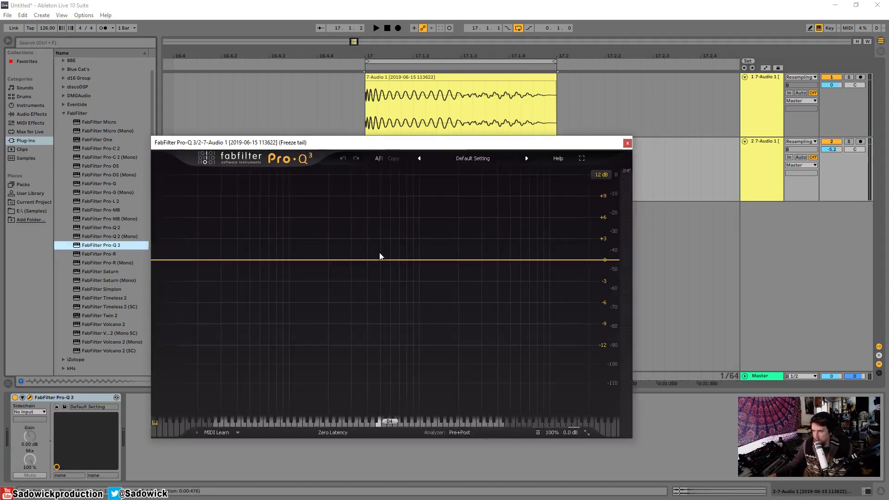
drag(331, 141, 294, 89)
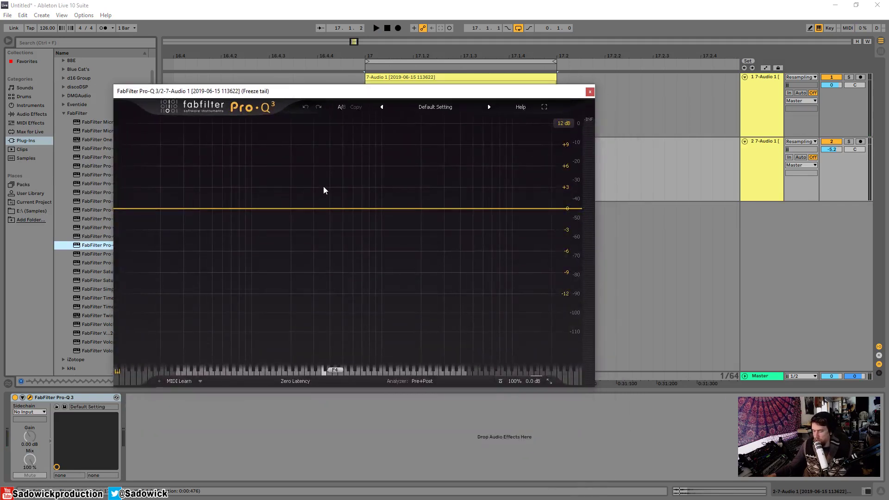
double_click(562, 210)
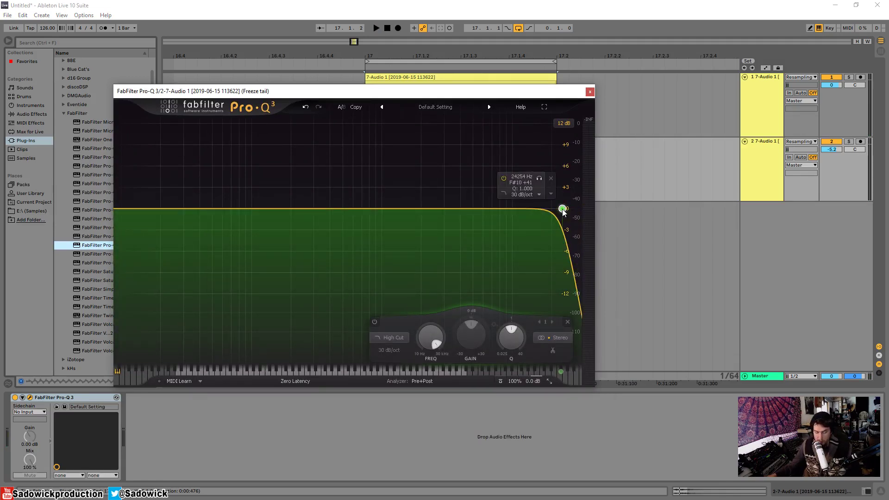
drag(562, 210, 462, 210)
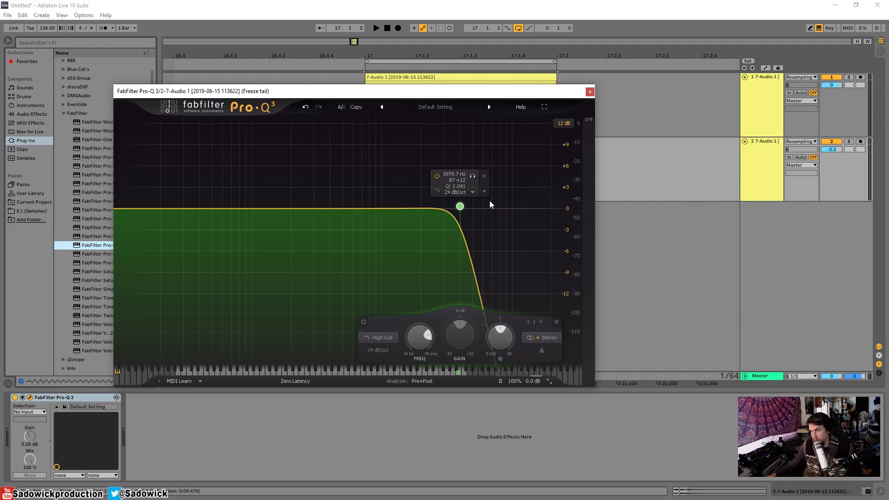
Lower the reverb's high cut to about 1206 Hz while auditioning the two layers together
key(space)
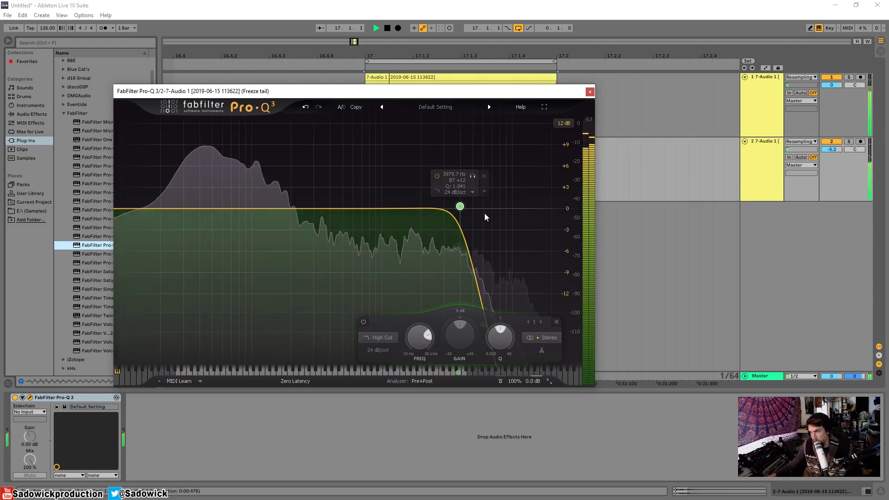
key(space)
drag(460, 206, 406, 208)
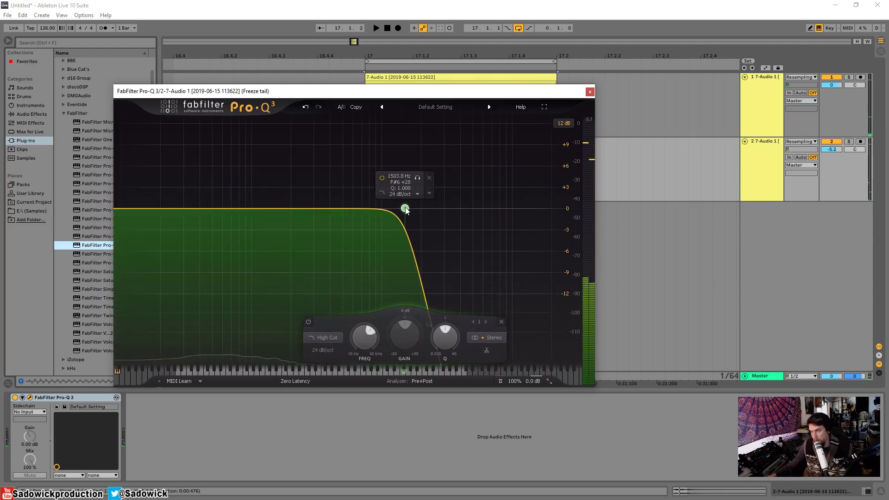
key(space)
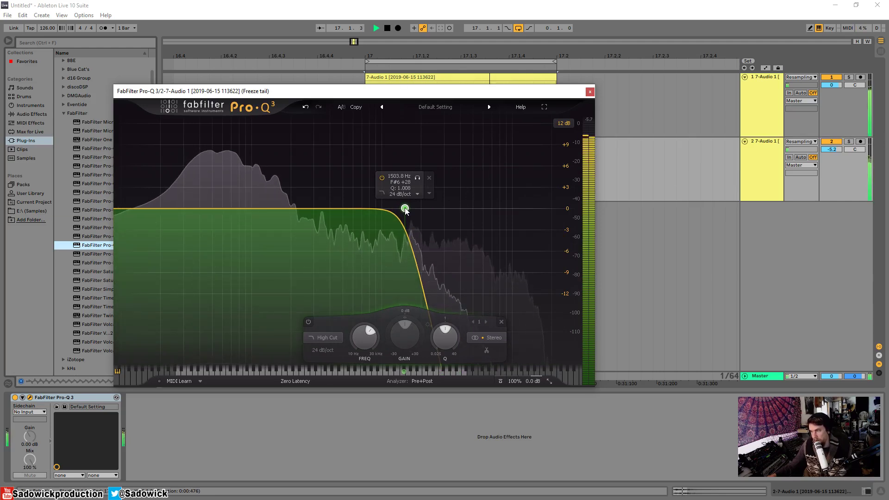
drag(404, 208, 392, 210)
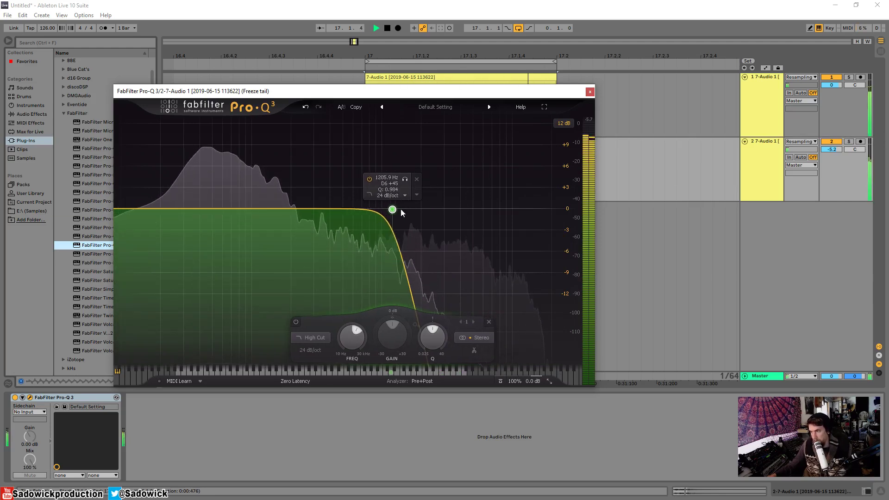
Add a bell cut of about -3.85 dB at about 229 Hz and close the equalizer window
drag(310, 209, 299, 236)
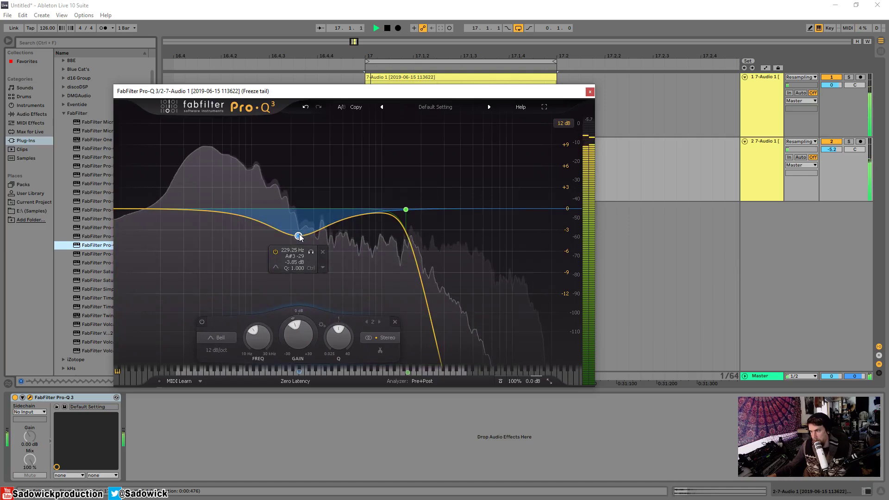
click(590, 93)
key(space)
Recolor the reverb clip orange and audition it with the original clip
right_click(461, 149)
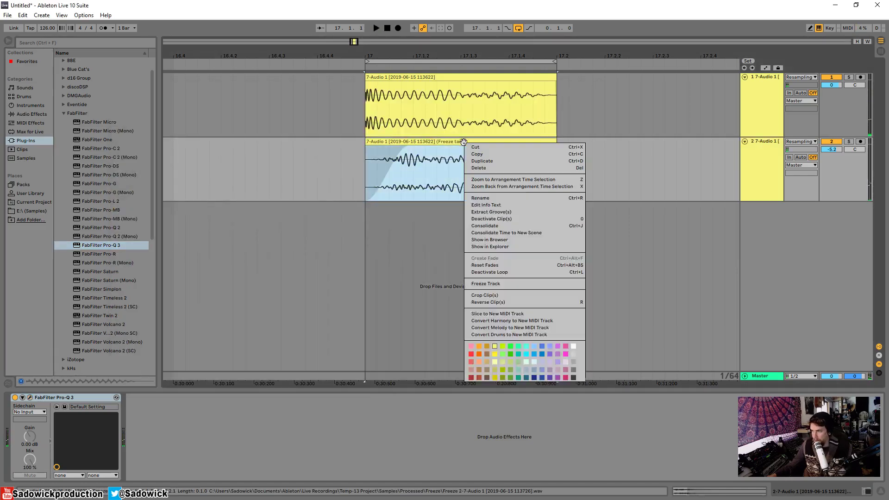
click(480, 363)
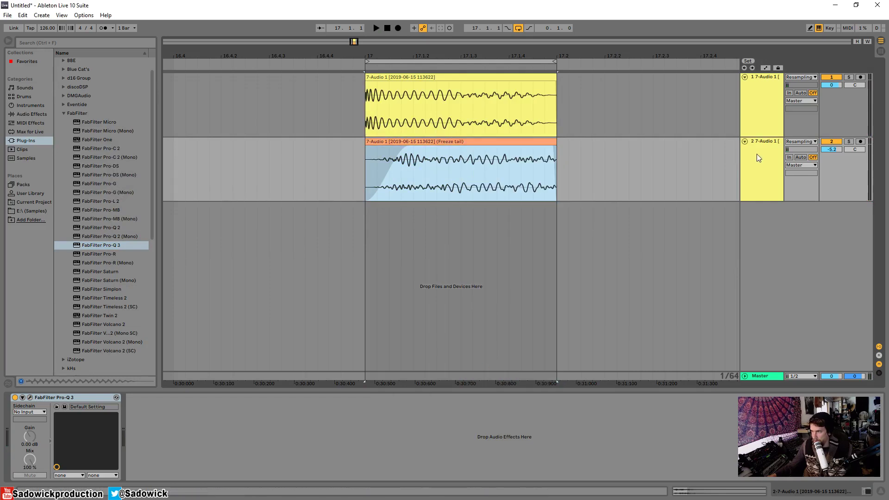
click(864, 179)
key(space)
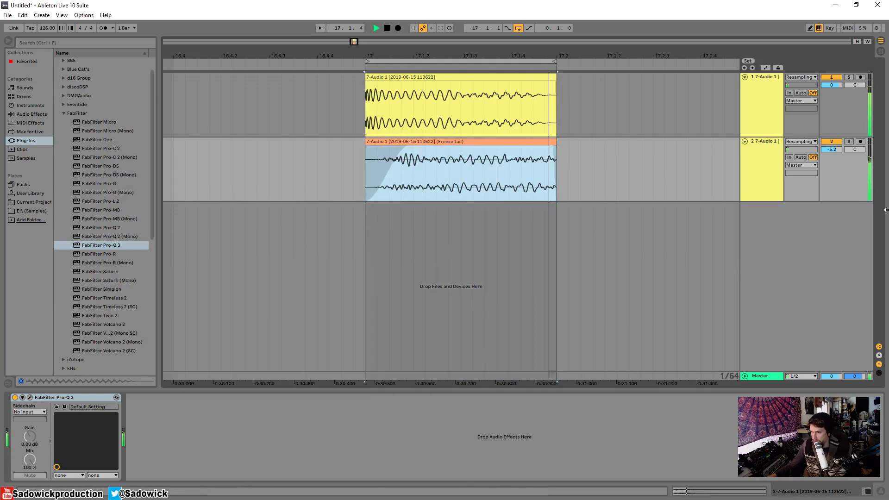
key(space)
Remove and redraw the reverb clip's fade-in over about its first fifth, and lower its track's volume to -8.4 dB
click(408, 147)
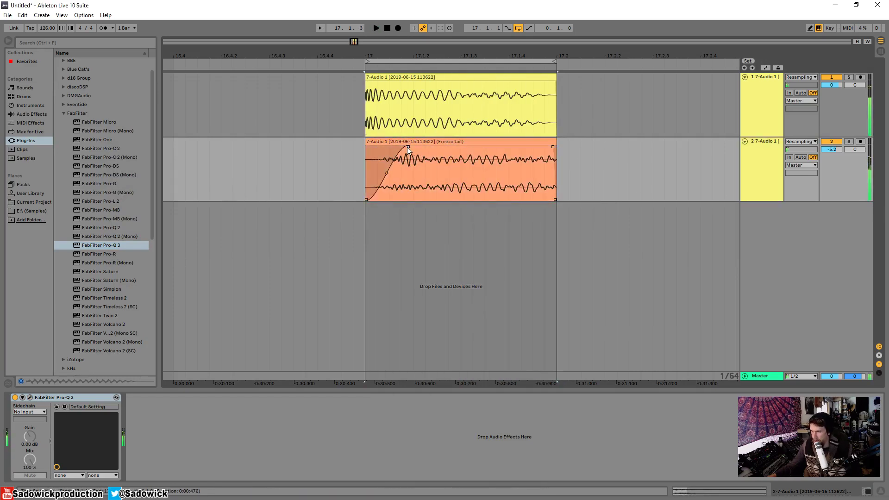
key(space)
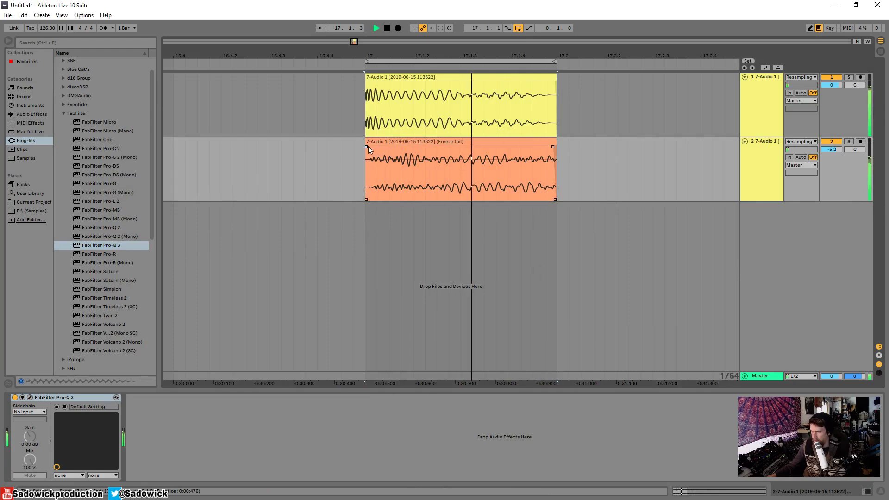
drag(367, 147, 399, 151)
key(space)
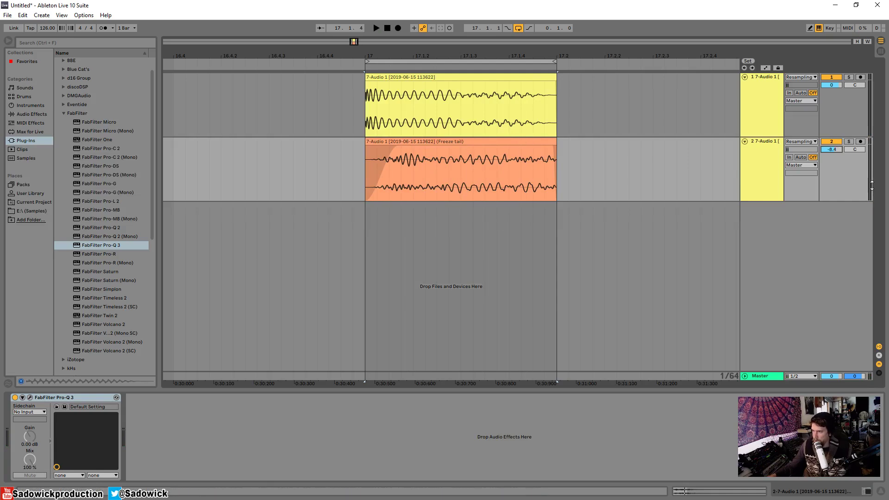
Lower the reverb track's volume to -9.8 dB during playback and audition it soloed
key(space)
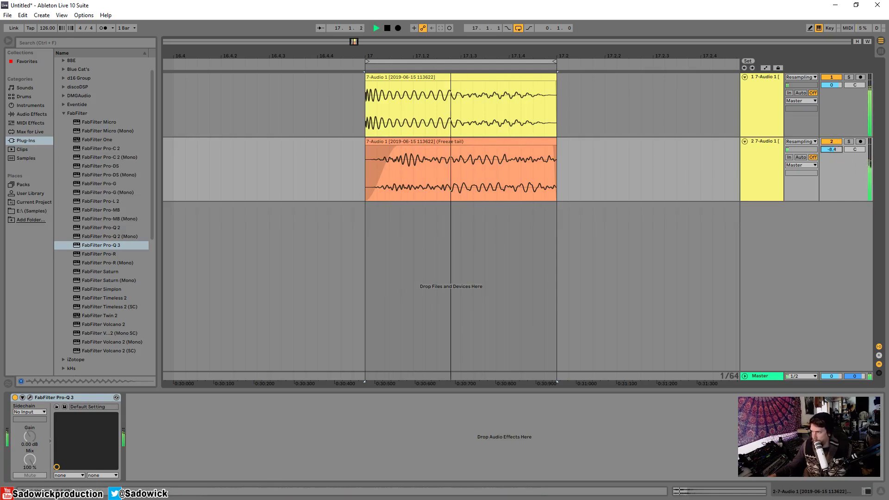
drag(831, 149, 832, 156)
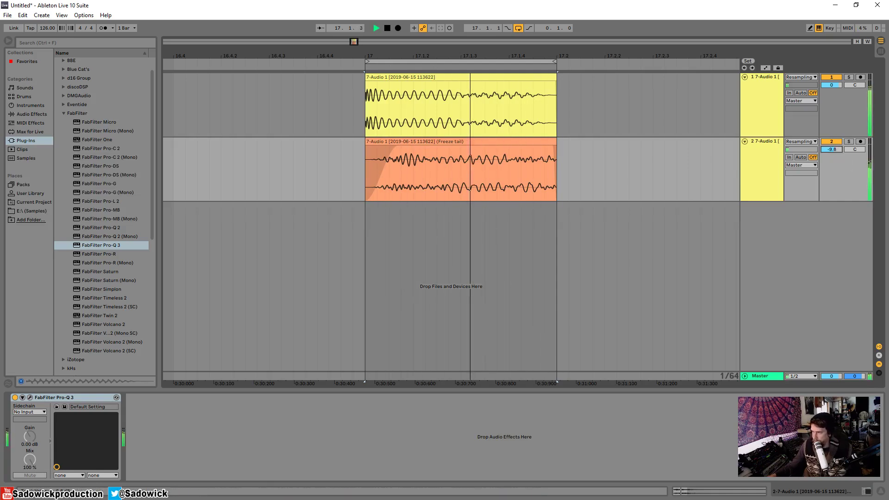
click(849, 142)
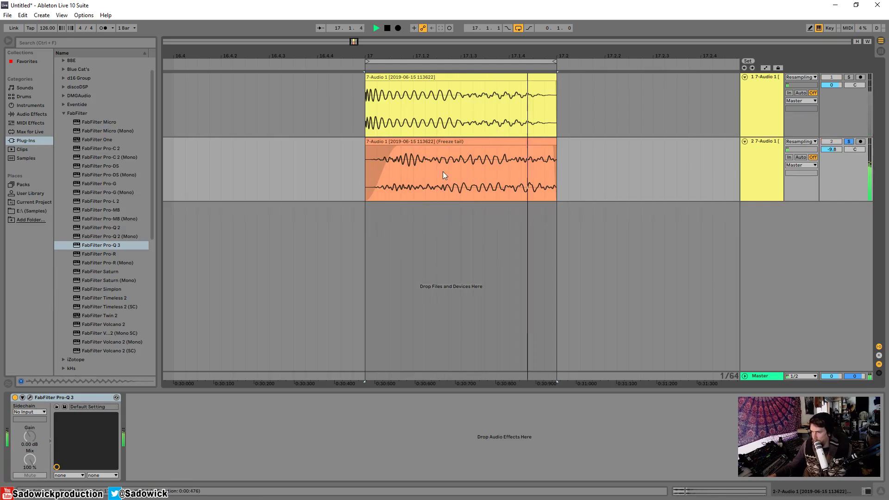
key(space)
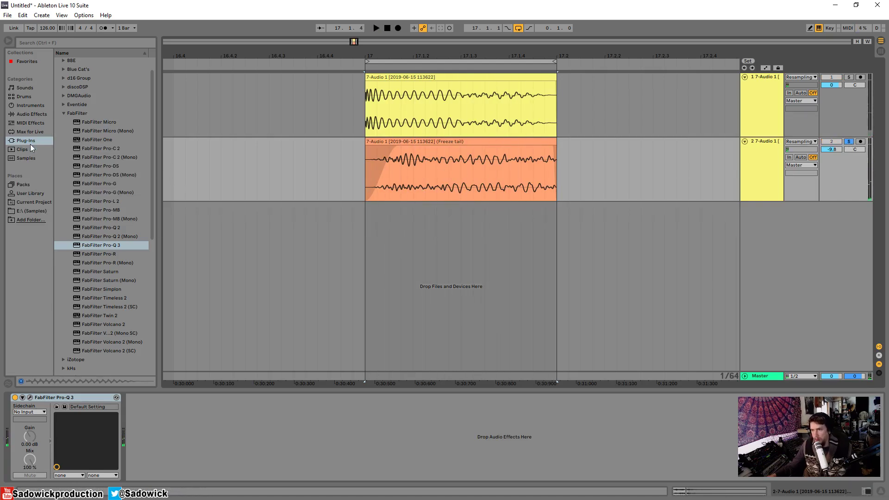
Add a Utility after the reverb track's equalizer, widen its stereo width to 195% while auditioning, and collapse the device
click(23, 113)
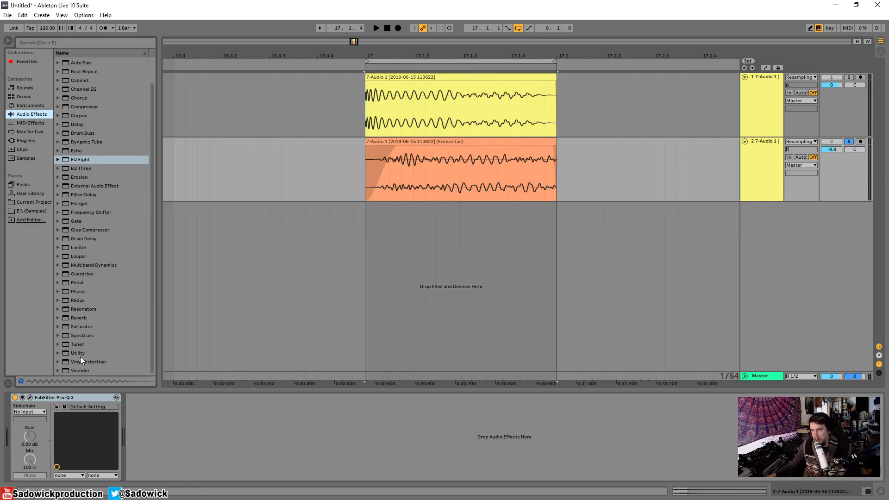
drag(80, 354, 203, 399)
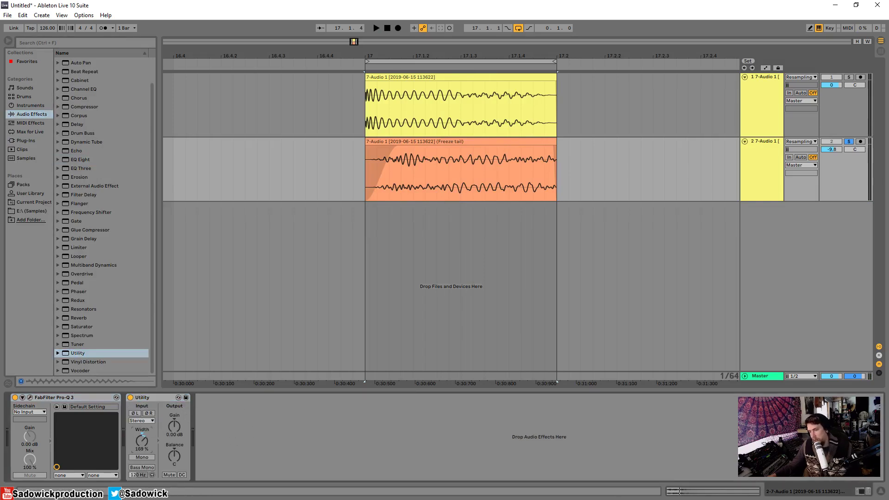
key(space)
drag(140, 447, 140, 400)
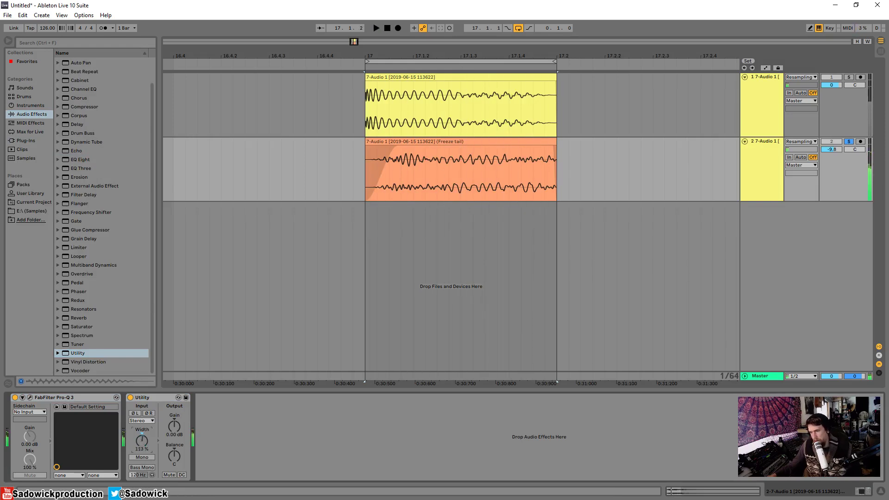
key(space)
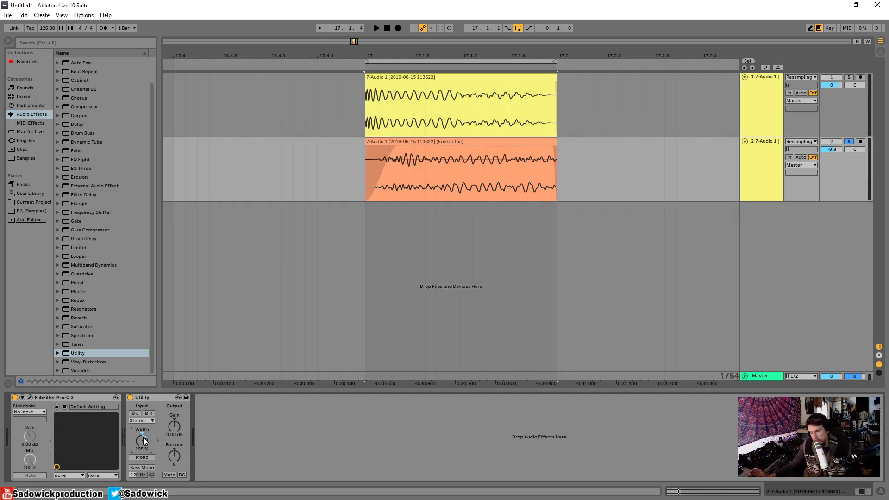
key(space)
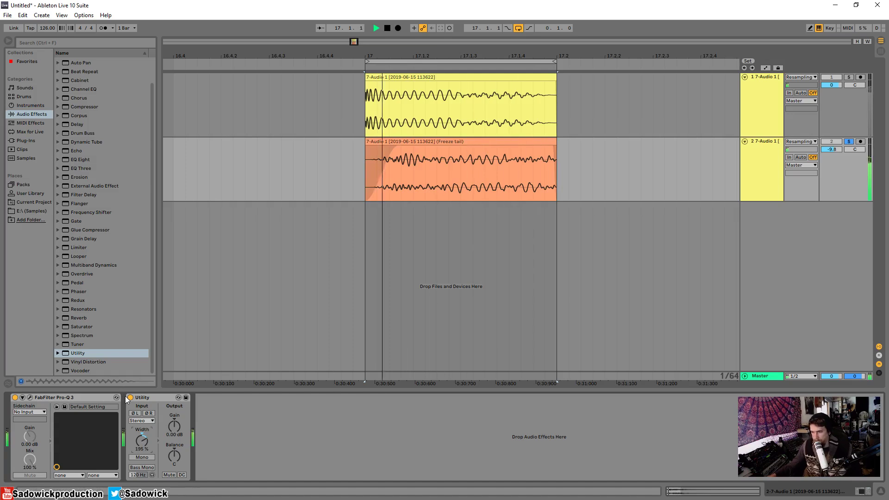
click(156, 399)
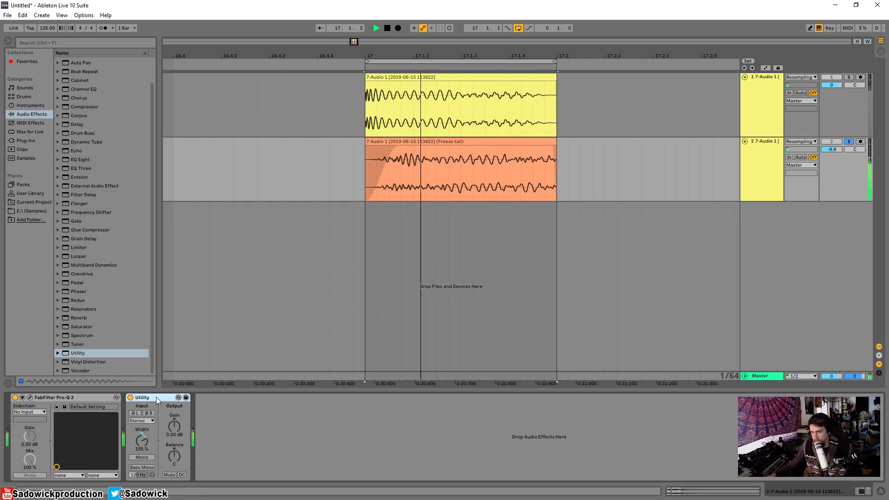
double_click(156, 397)
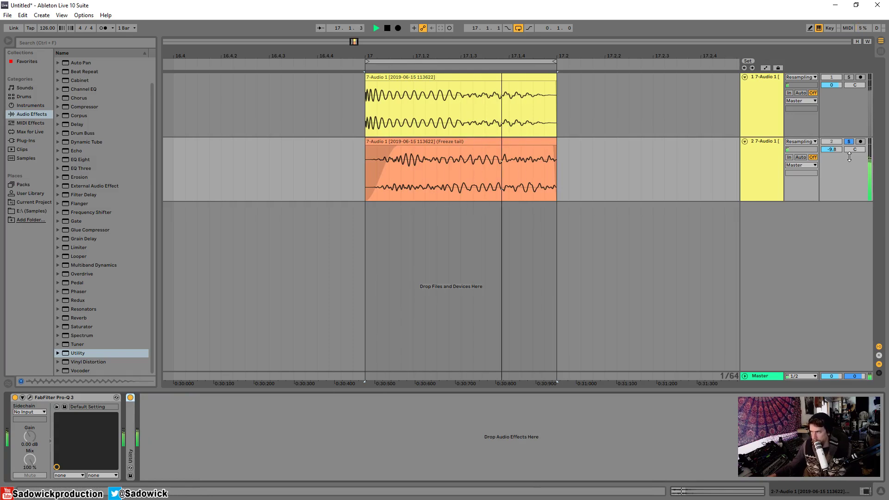
Unsolo the reverb track, reduce the height of both audio tracks, and audition the two layers together
key(space)
click(848, 142)
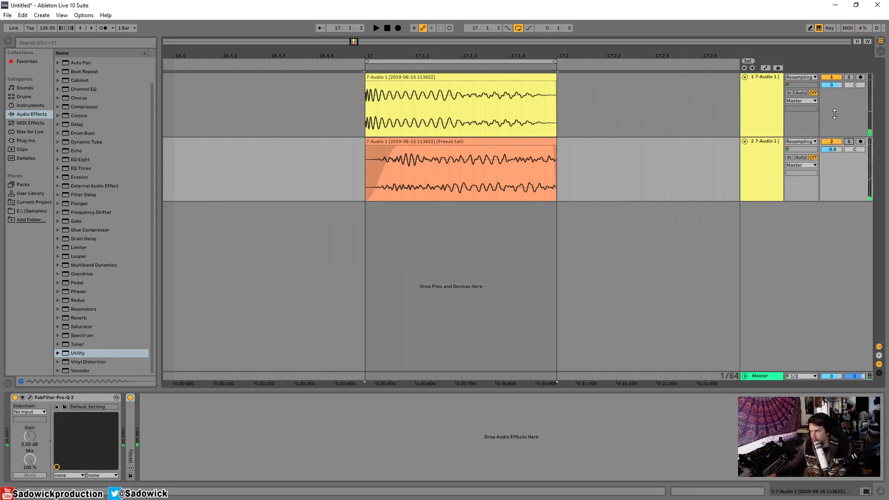
drag(835, 114, 840, 90)
drag(844, 140, 845, 124)
key(space)
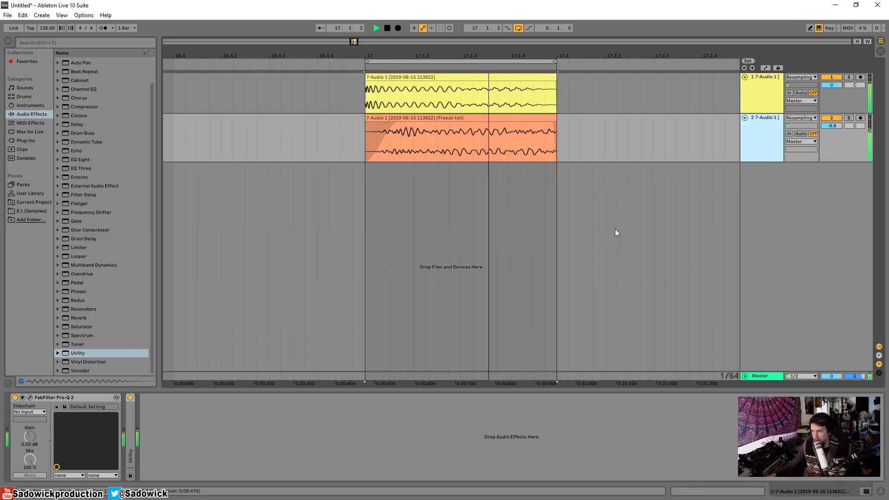
key(space)
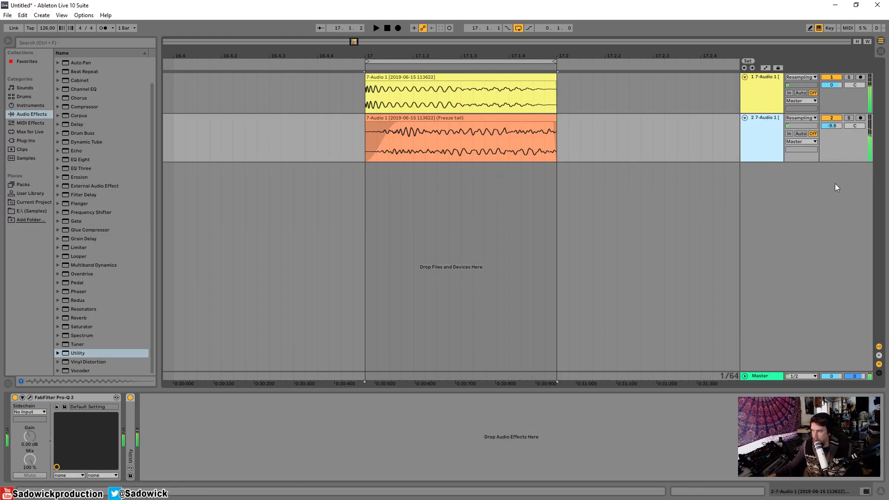
Duplicate the reverb track and add a Drum Buss to the end of the copy's device chain
right_click(851, 155)
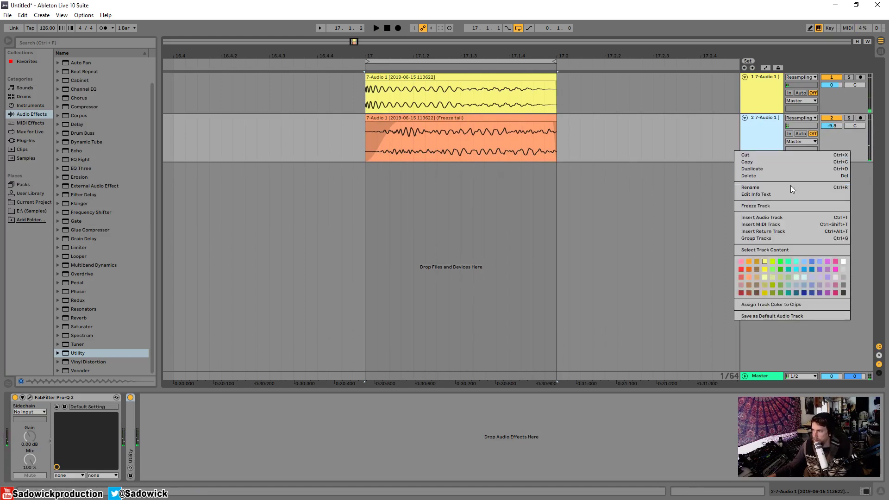
click(766, 168)
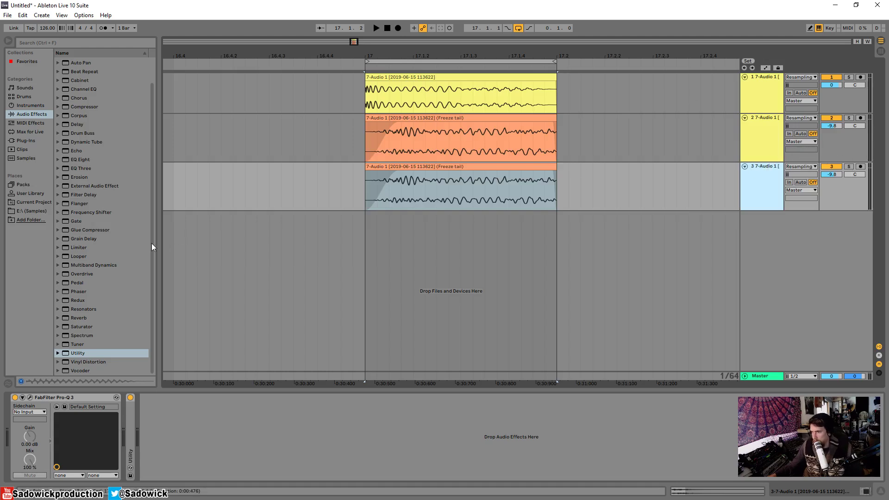
scroll(85, 264, up, 3)
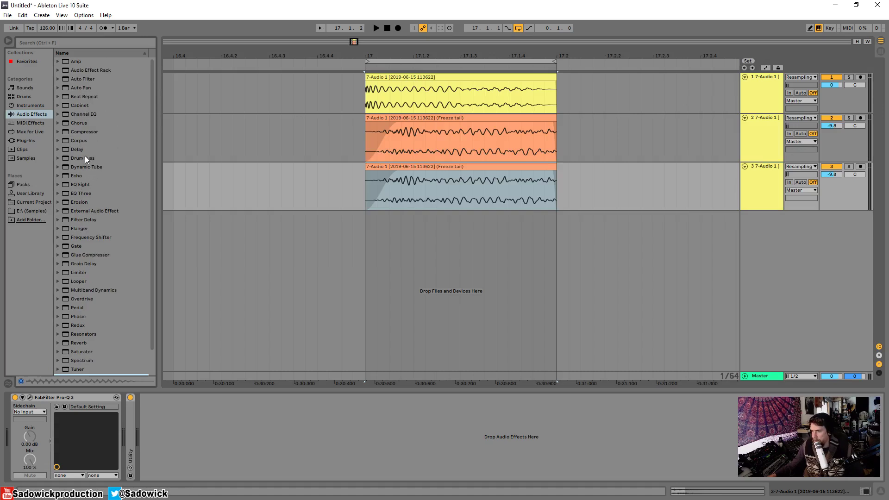
drag(75, 160, 174, 165)
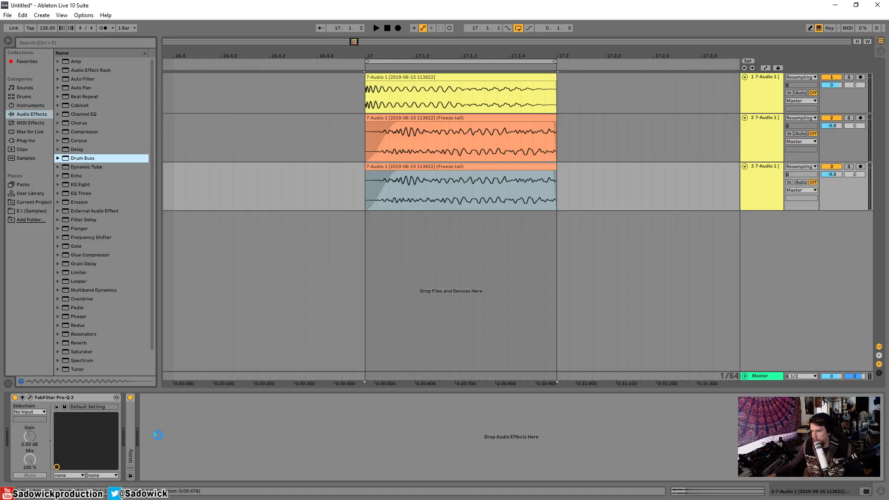
Solo the duplicate reverb track and set Drum Buss to 71% drive, 56% crunch and 48% boom
click(849, 166)
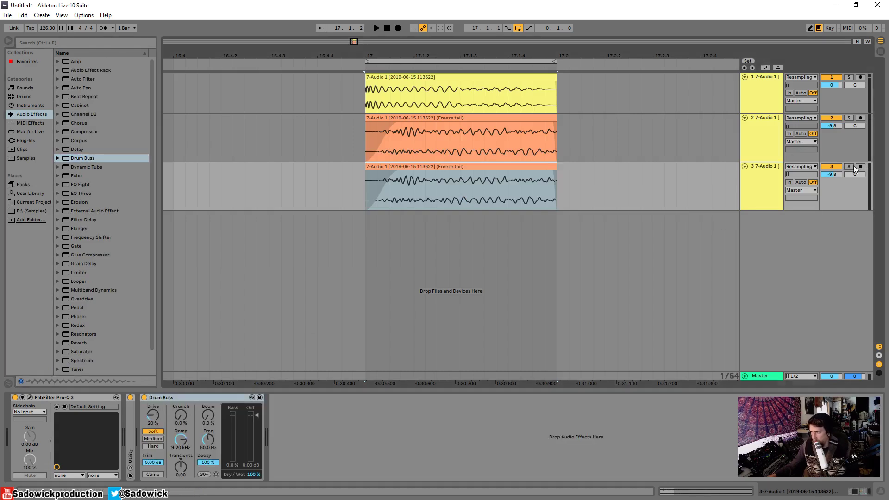
key(space)
drag(184, 416, 184, 384)
drag(154, 420, 154, 391)
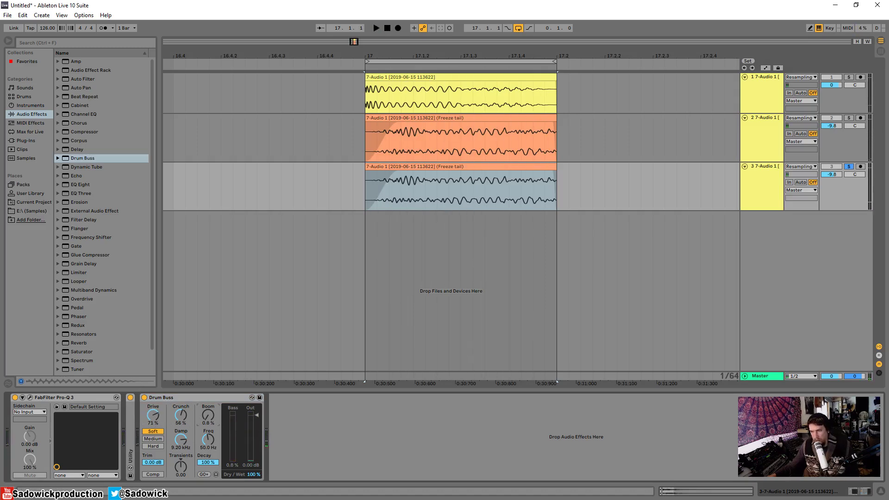
drag(211, 417, 210, 403)
key(space)
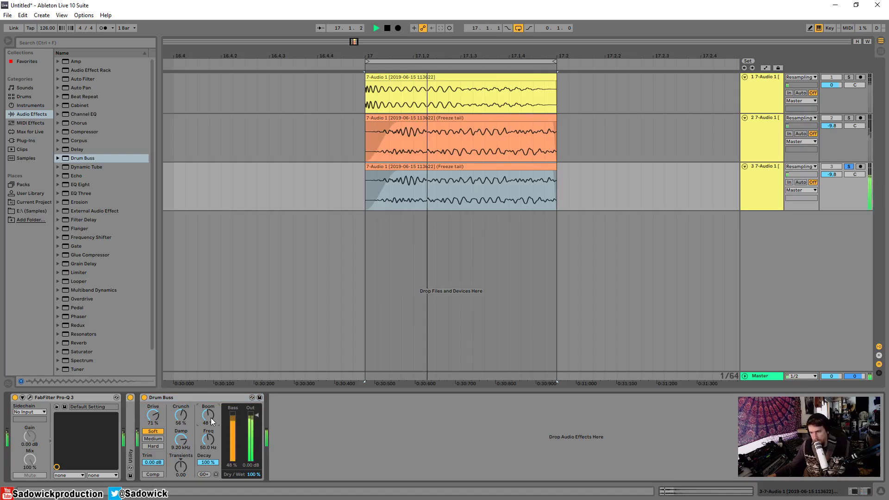
key(space)
Collapse the Drum Buss and FabFilter Pro-Q 3 devices on the duplicate reverb track
double_click(171, 396)
click(65, 397)
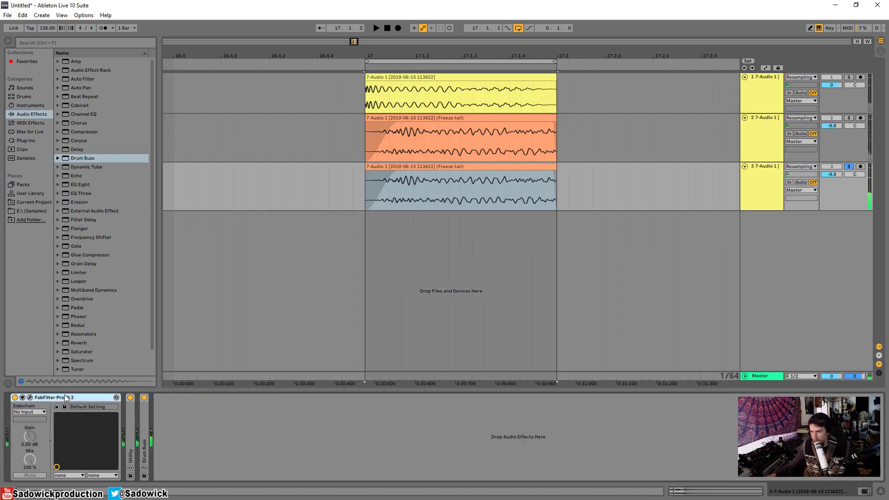
double_click(64, 397)
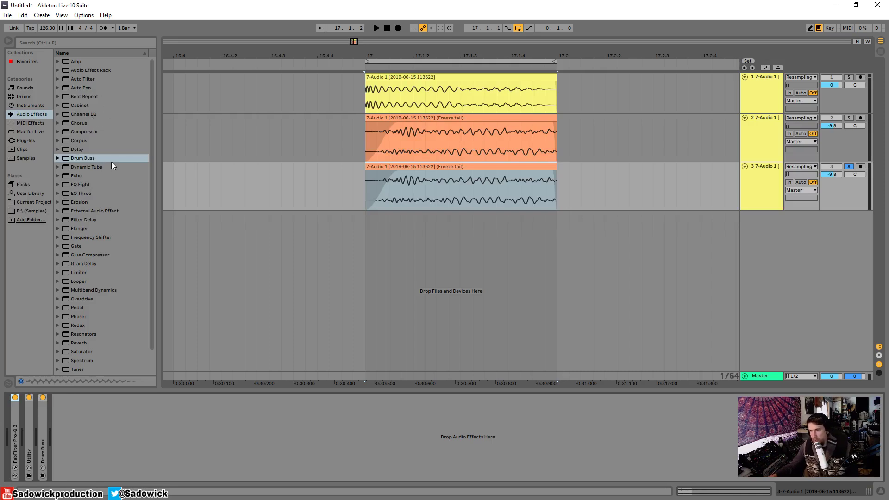
Add an EQ Eight after Drum Buss and pull band 3 down into a low-mid dip during playback
drag(71, 183, 136, 440)
right_click(158, 397)
click(171, 396)
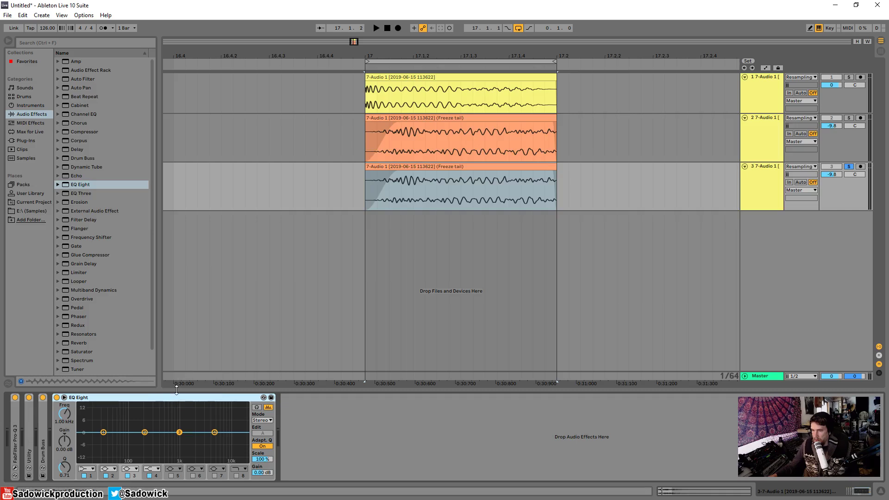
right_click(168, 396)
click(179, 392)
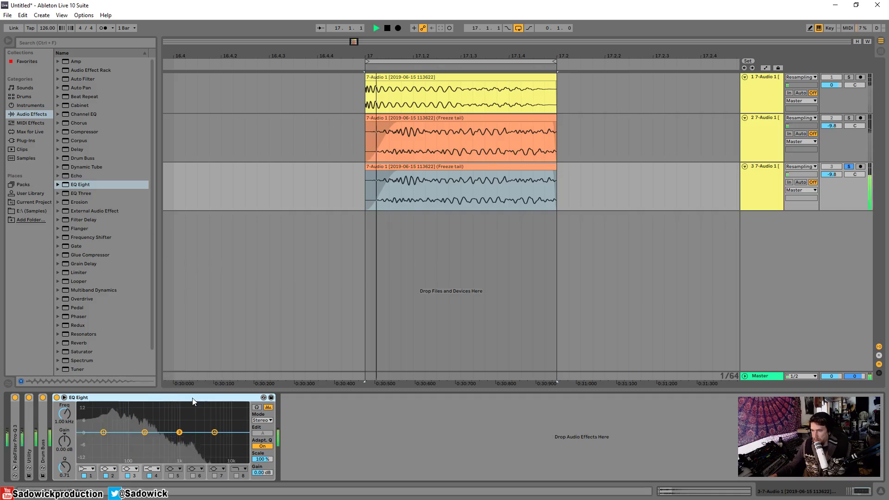
drag(179, 432, 153, 447)
key(space)
Change EQ Eight band 1 to a steep low cut at 114 Hz and lower band 4 to -7.81 dB at 899 Hz
click(103, 432)
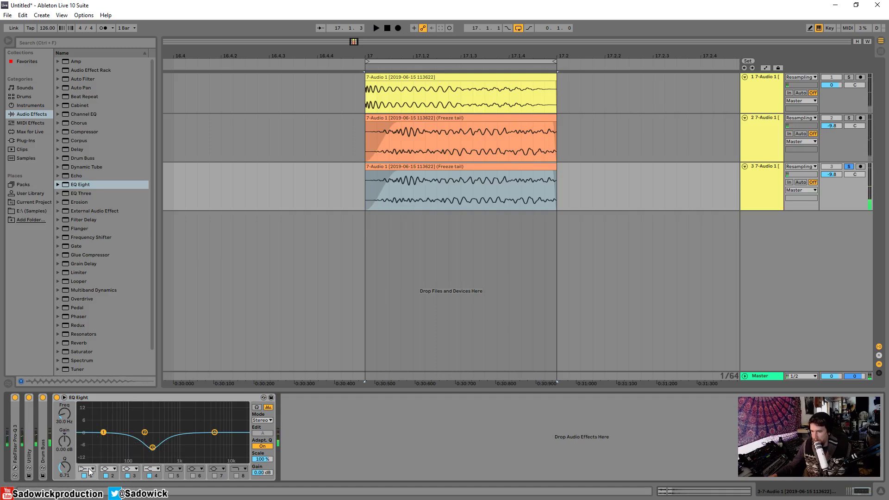
click(86, 468)
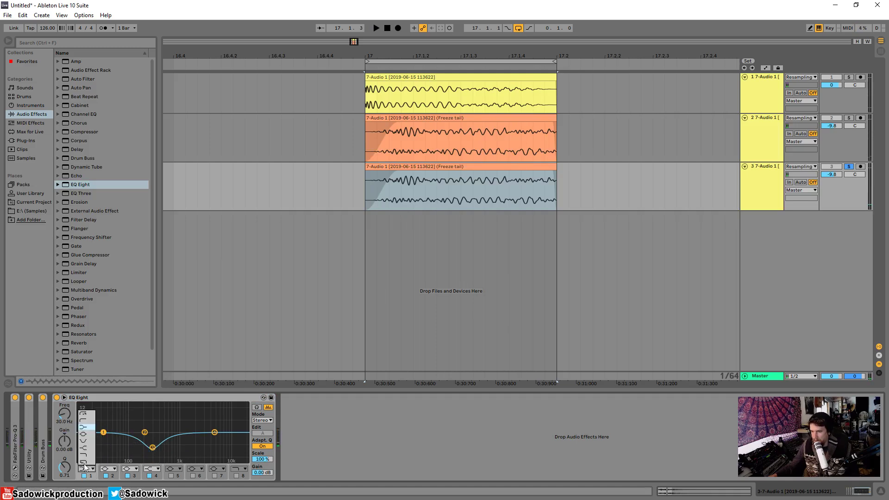
click(86, 414)
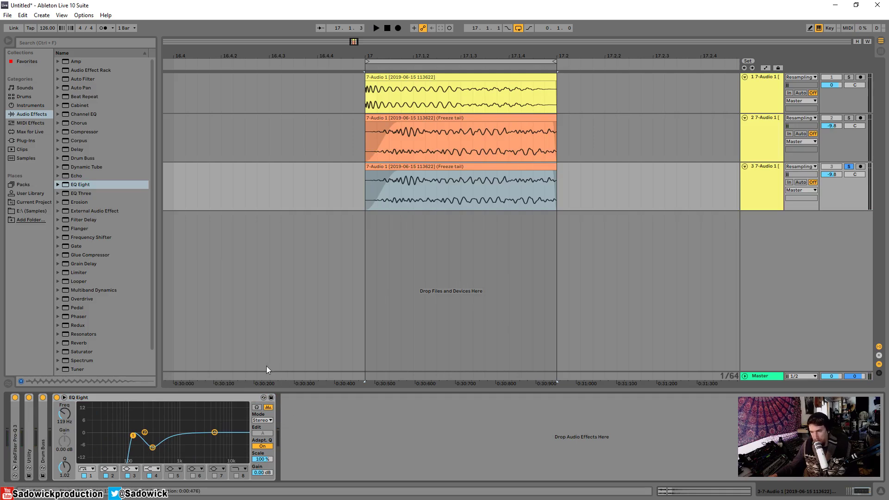
key(space)
mouse_move(133, 435)
mouse_down()
mouse_move(173, 433)
mouse_move(132, 439)
mouse_up()
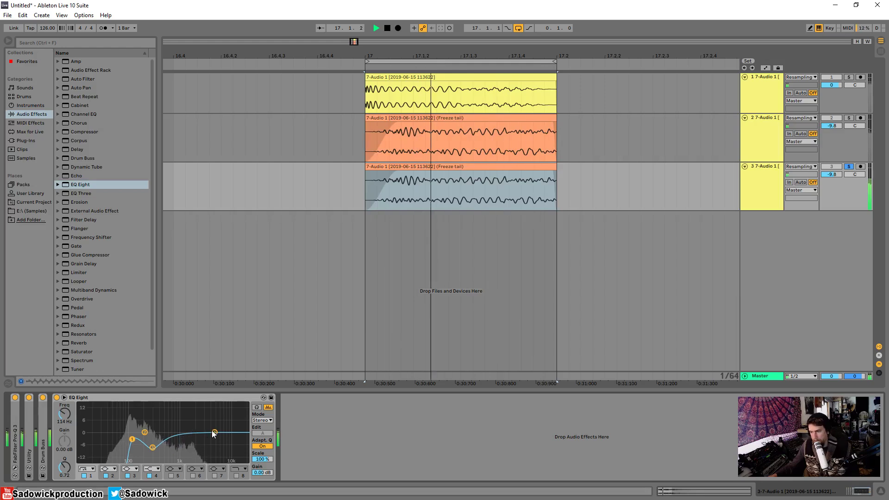
drag(214, 432, 177, 447)
key(space)
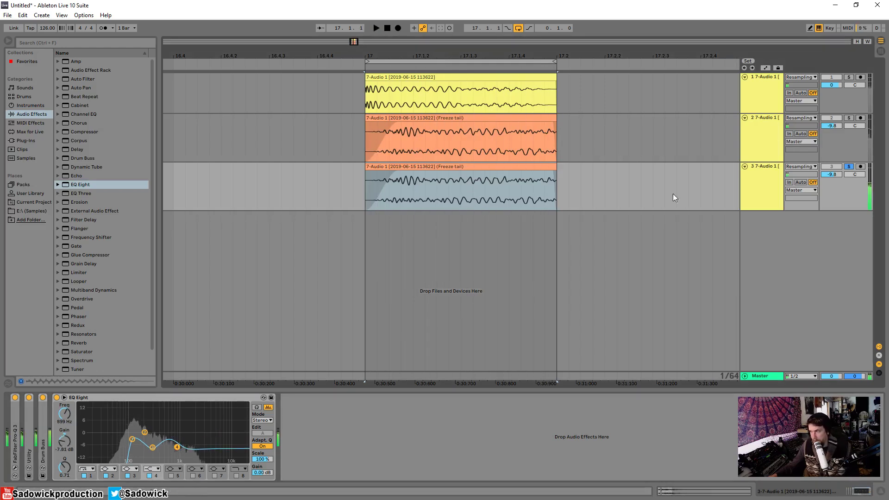
Find LFOTool_x64 among the plug-ins and insert it after EQ Eight on the duplicate reverb track
click(25, 140)
scroll(83, 217, down, 1)
scroll(92, 233, down, 2)
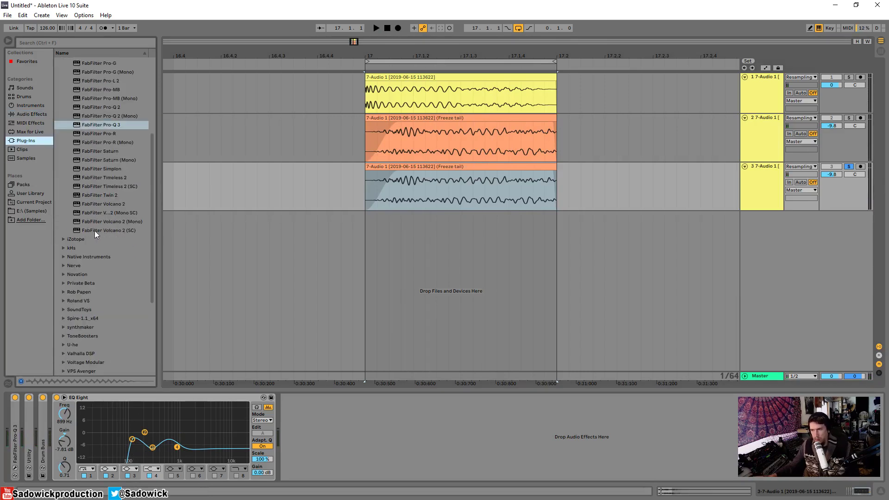
scroll(100, 229, down, 5)
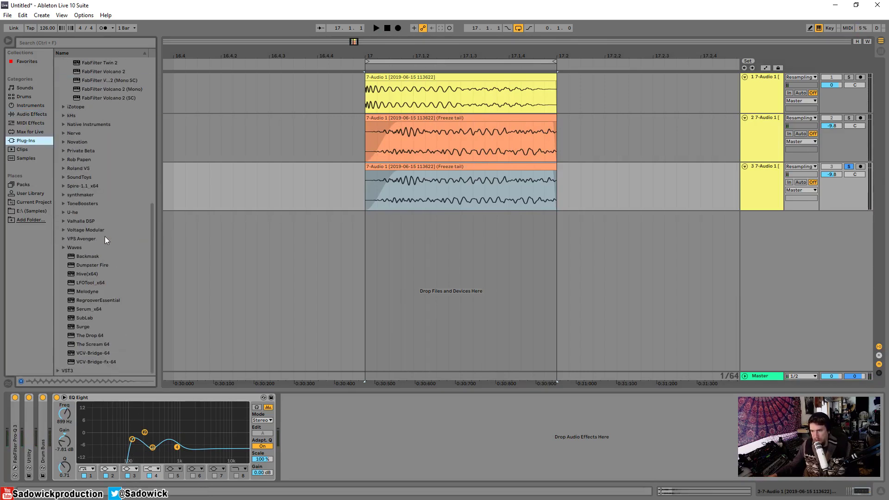
drag(329, 399, 329, 400)
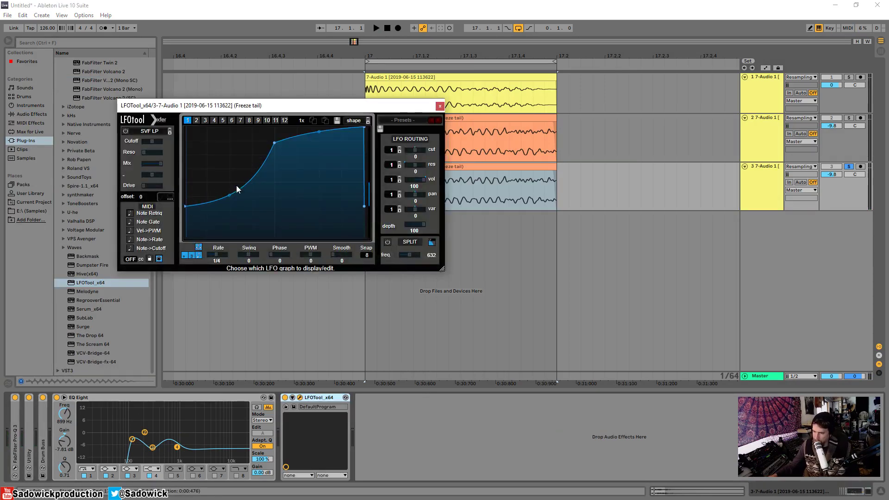
Reshape LFOTool's volume curve to start near silence and rise steeply to a nearly full level just past its midpoint
drag(275, 145, 275, 133)
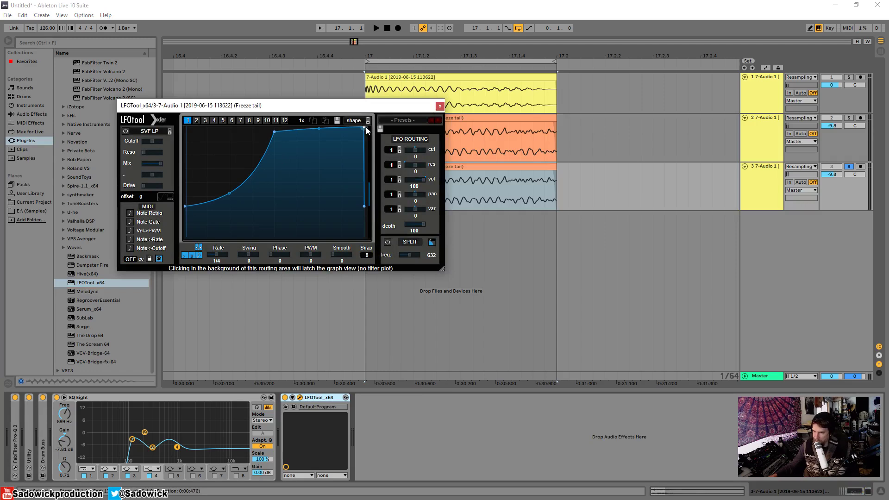
drag(192, 211, 192, 227)
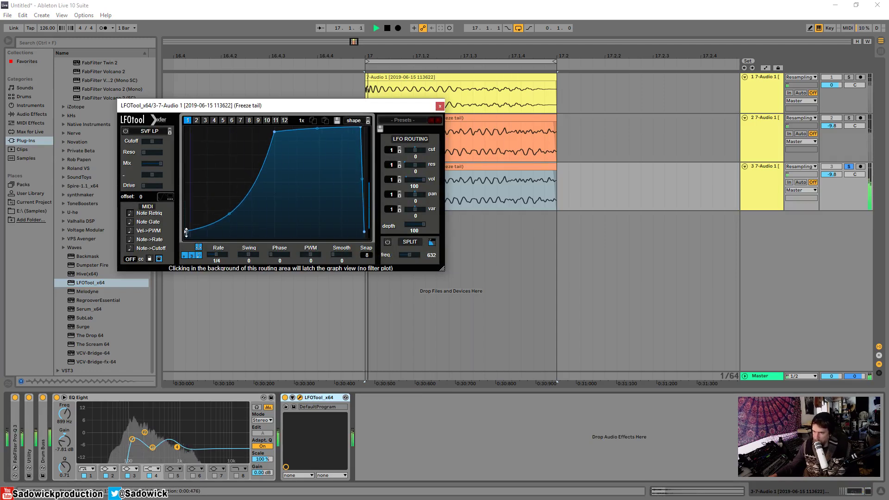
drag(274, 133, 295, 139)
Unsolo the duplicate reverb track, lower its volume to -12.3 dB in the full mix, and close LFOTool
click(848, 167)
key(space)
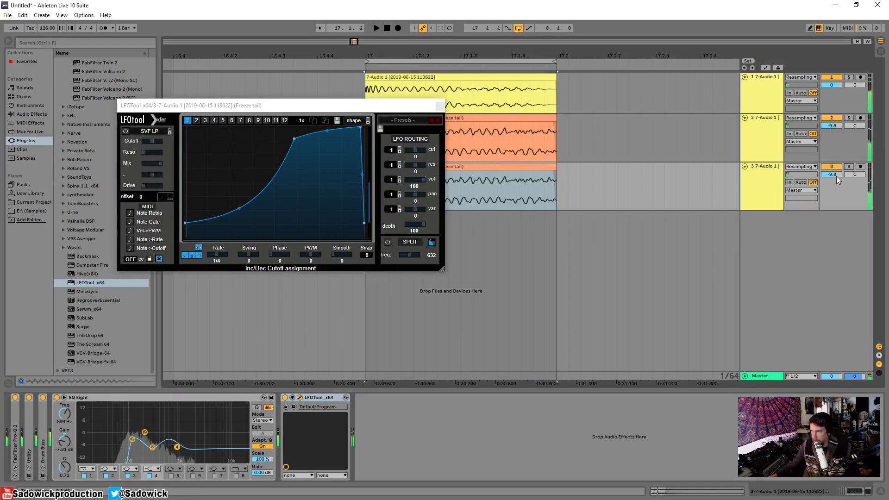
key(space)
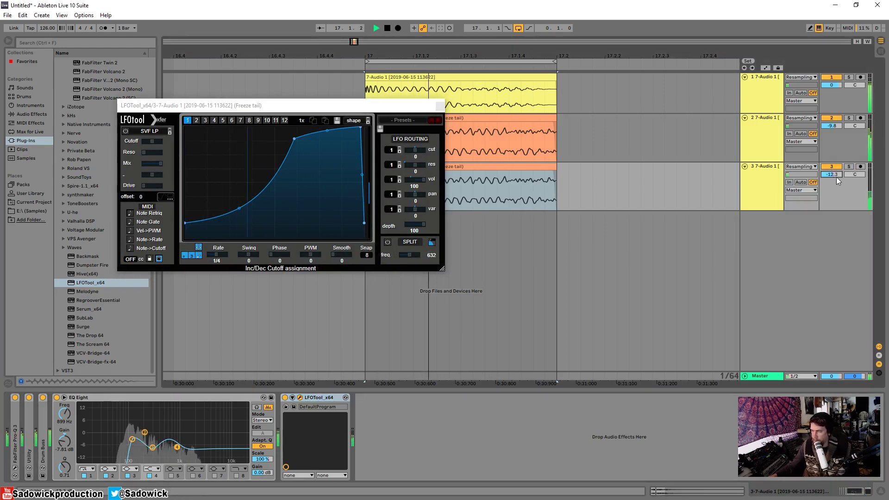
click(434, 106)
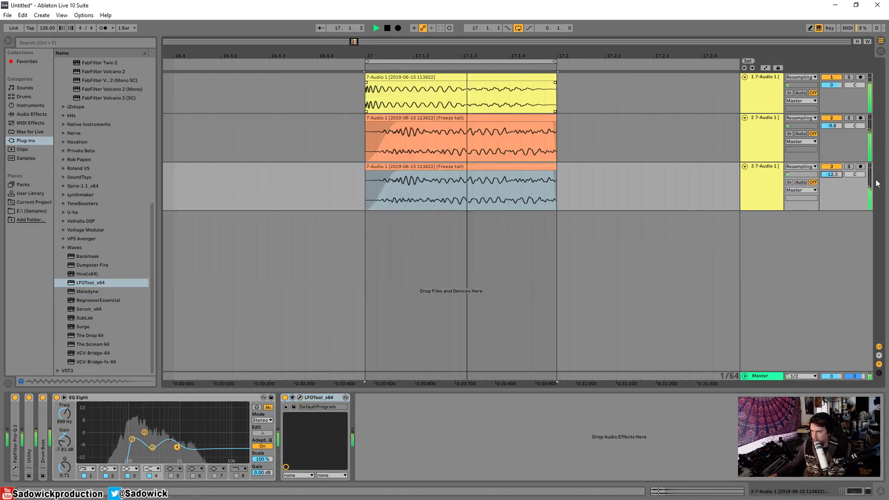
Compare the mix without the duplicate reverb track, and solo that track to lengthen its clip's fade-in past 17.1.2
click(831, 167)
click(832, 167)
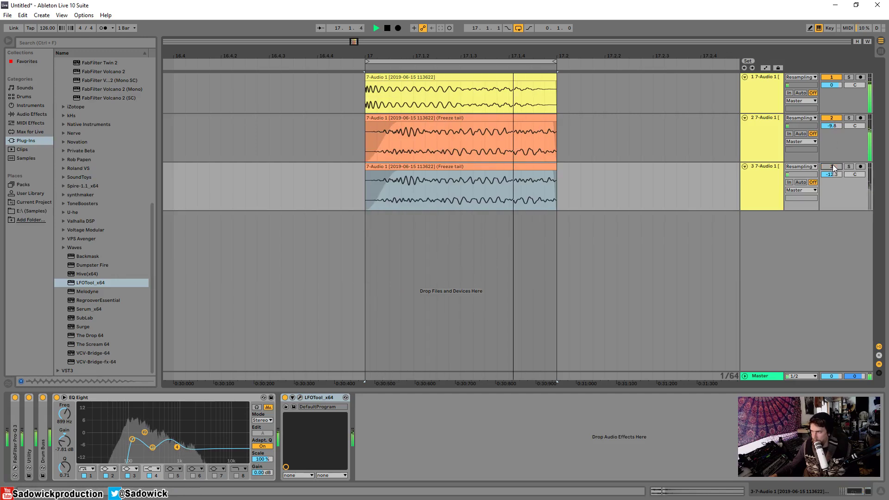
click(849, 168)
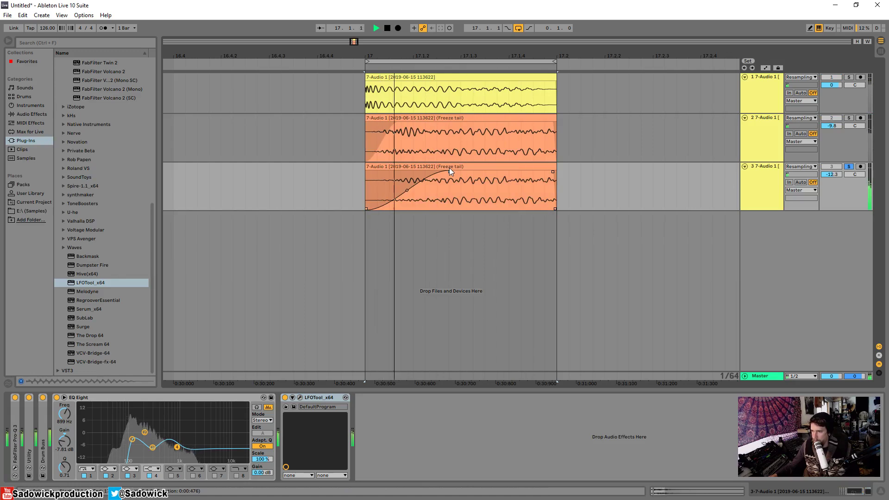
drag(450, 172, 443, 172)
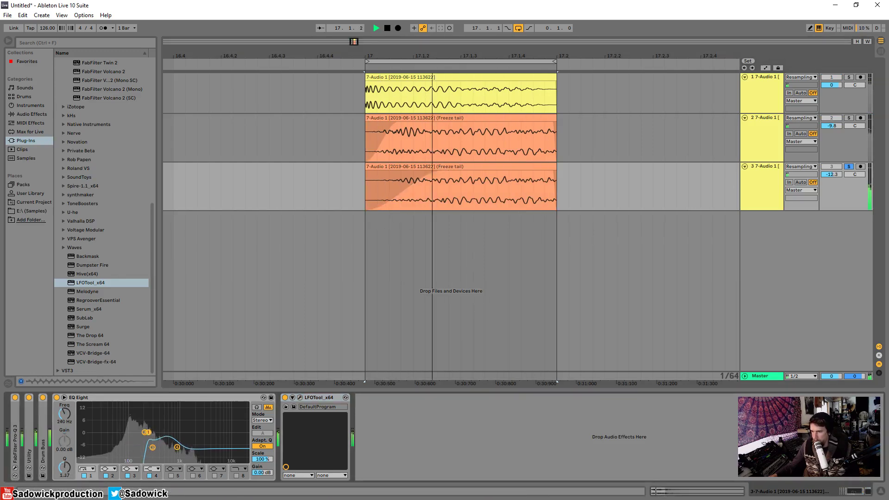
Move EQ Eight's band 1 low cut to 63.9 Hz and pull band 4 down into a deep low-mid dip
drag(131, 439, 119, 445)
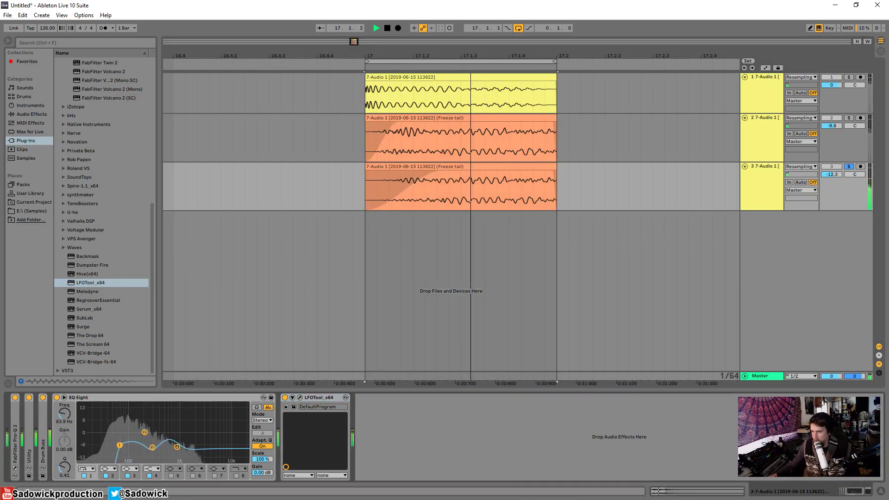
key(space)
drag(177, 447, 157, 458)
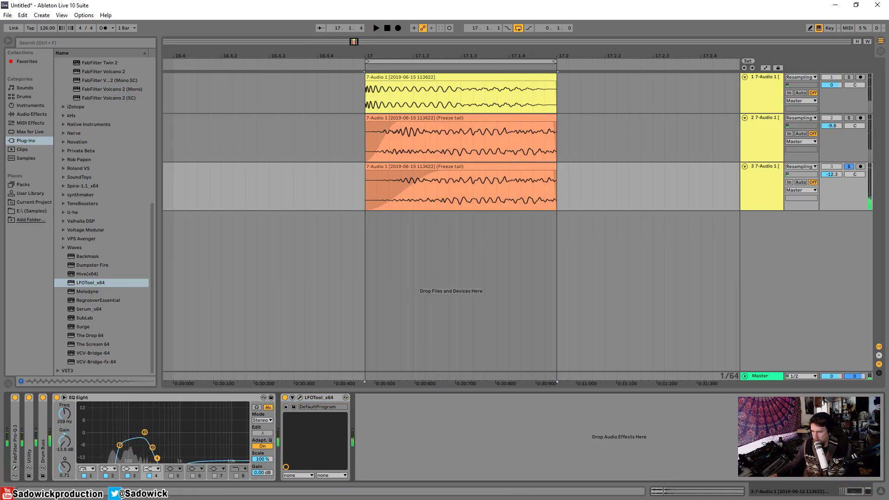
Enable EQ Eight band 8 as a steep high cut at 2.55 kHz, and raise bands 3 and 4 to soften the dip
click(236, 475)
click(238, 469)
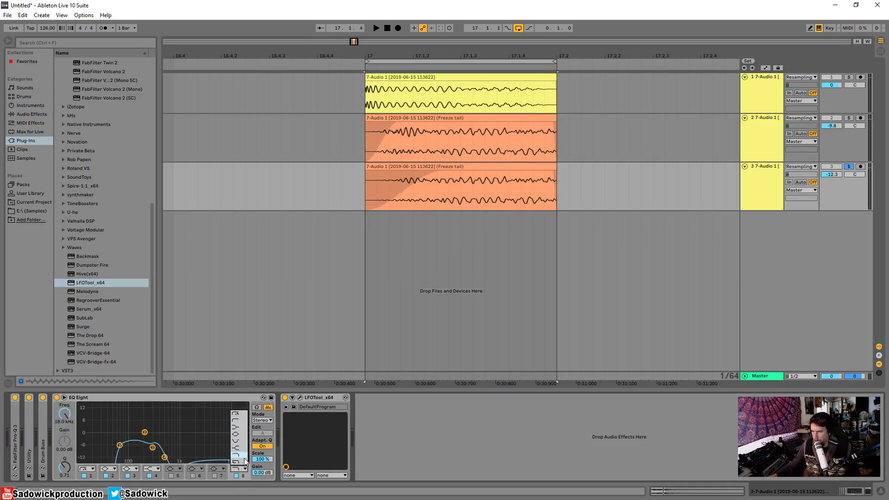
click(244, 462)
drag(243, 435, 204, 427)
key(space)
drag(164, 458, 199, 433)
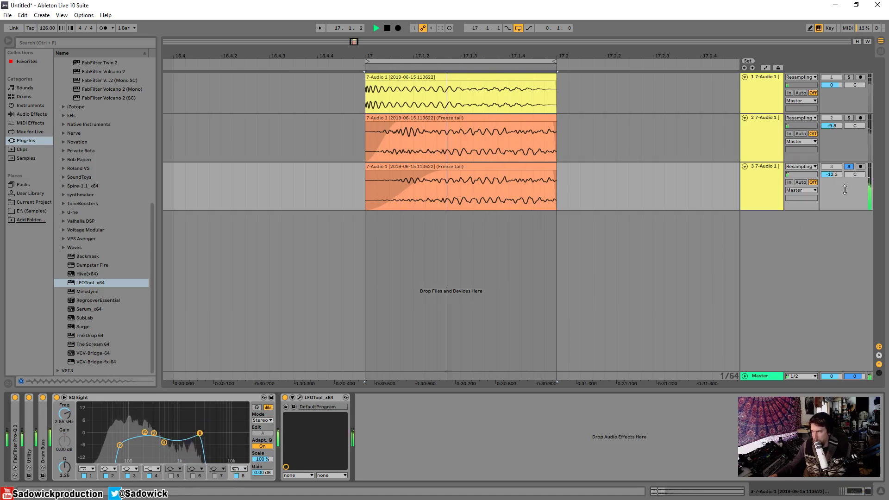
key(space)
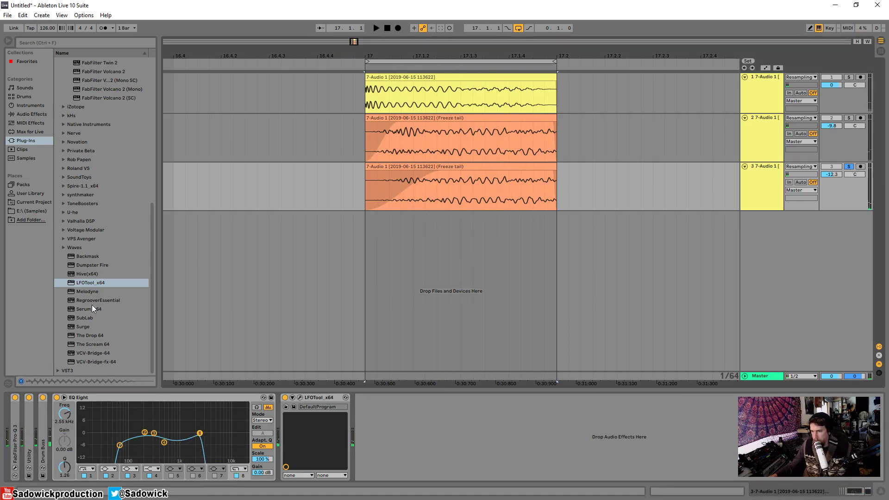
Add a Utility after LFOTool on the duplicate reverb track and narrow its width to 15%
click(30, 115)
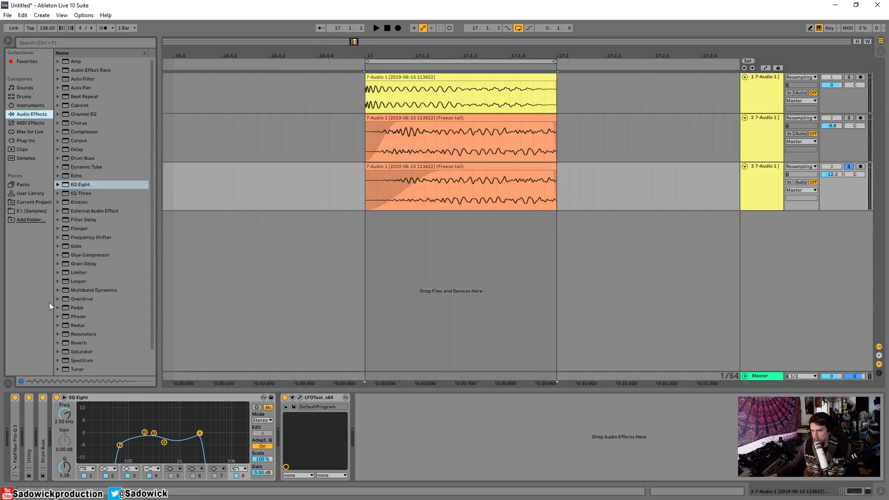
click(79, 351)
scroll(80, 350, down, 1)
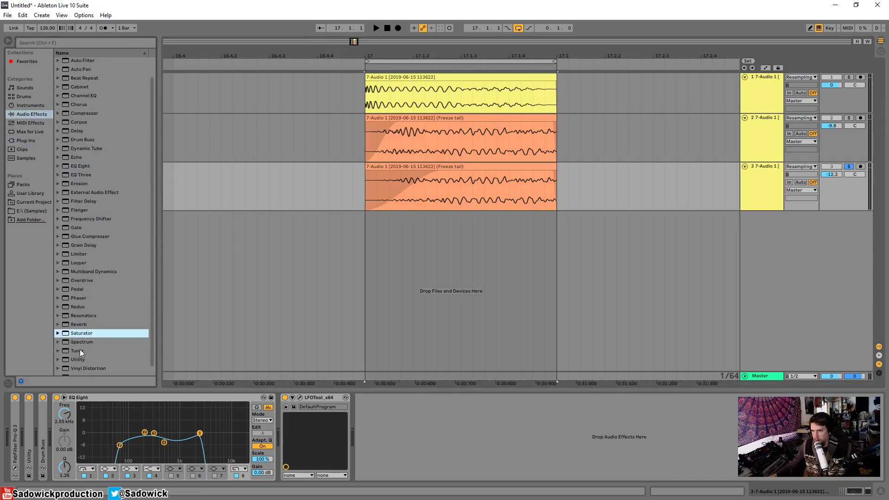
double_click(78, 358)
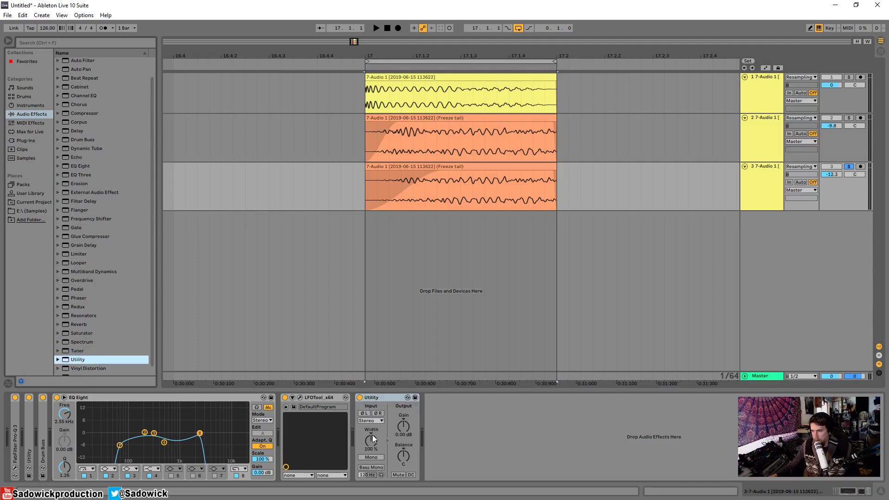
drag(372, 435, 372, 463)
key(space)
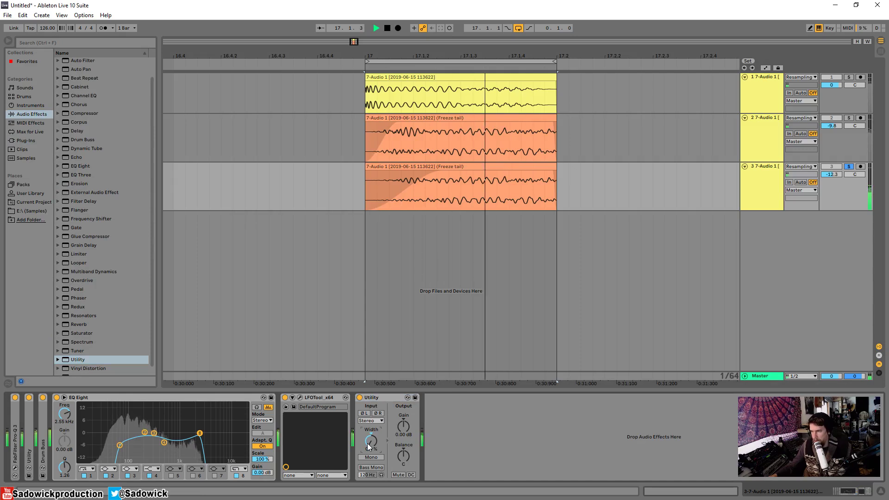
drag(369, 446, 369, 438)
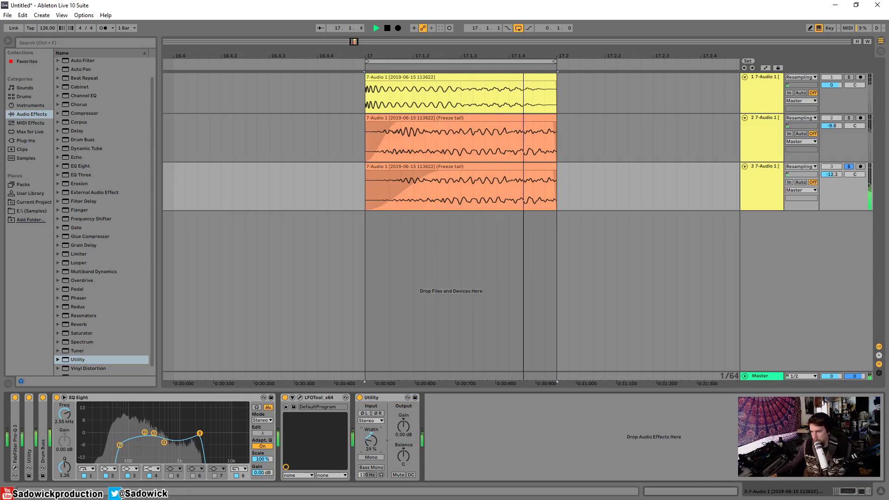
Set the duplicate reverb track's volume to -12.9 dB while hearing the full mix, and solo the track again
click(850, 167)
key(space)
key(space)
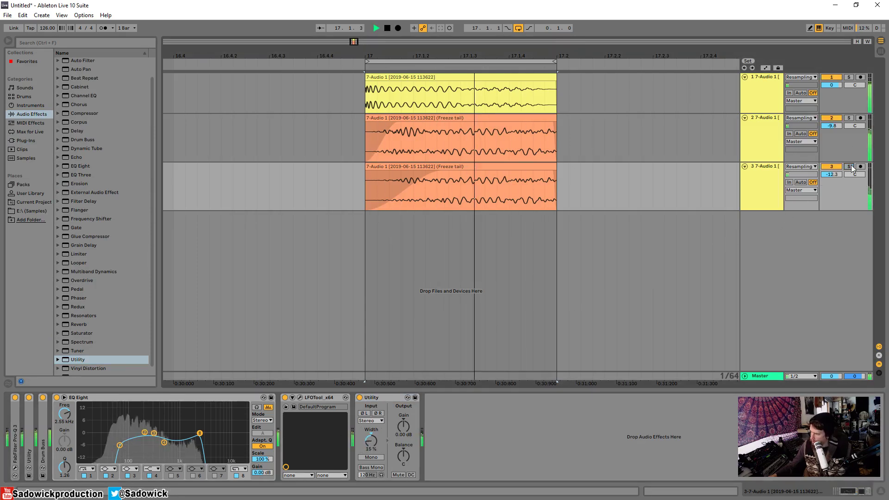
drag(832, 174, 832, 176)
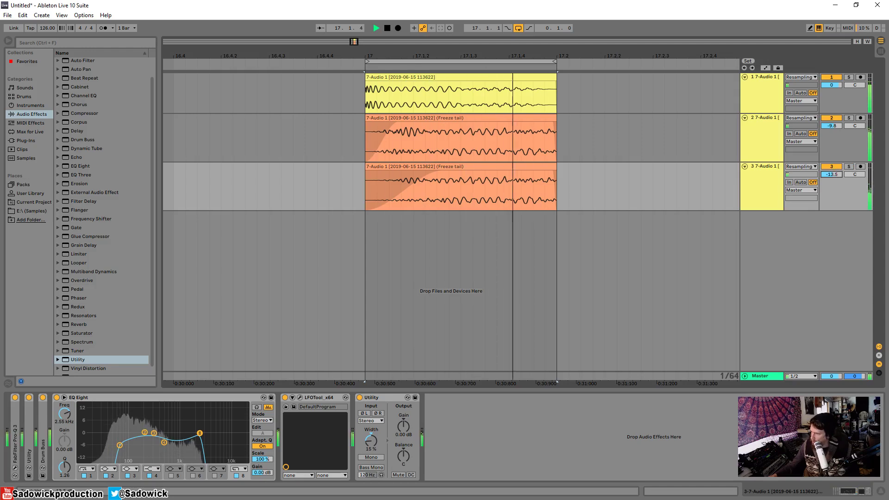
click(849, 167)
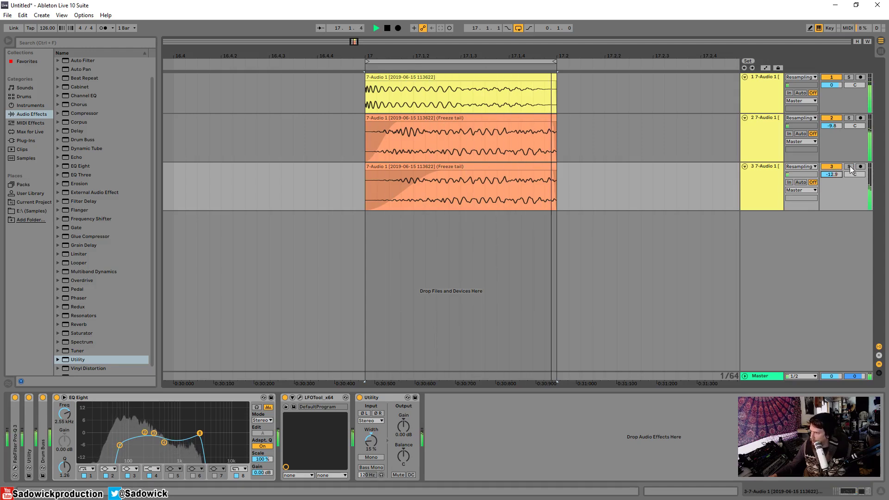
key(space)
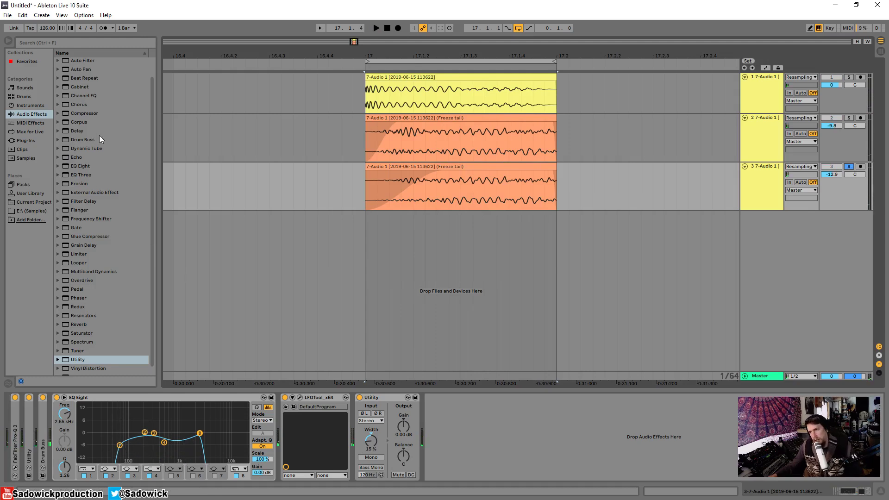
Collapse EQ Eight and insert FabFilter Pro-Q 3 after Utility on the duplicate reverb track
double_click(178, 397)
click(26, 140)
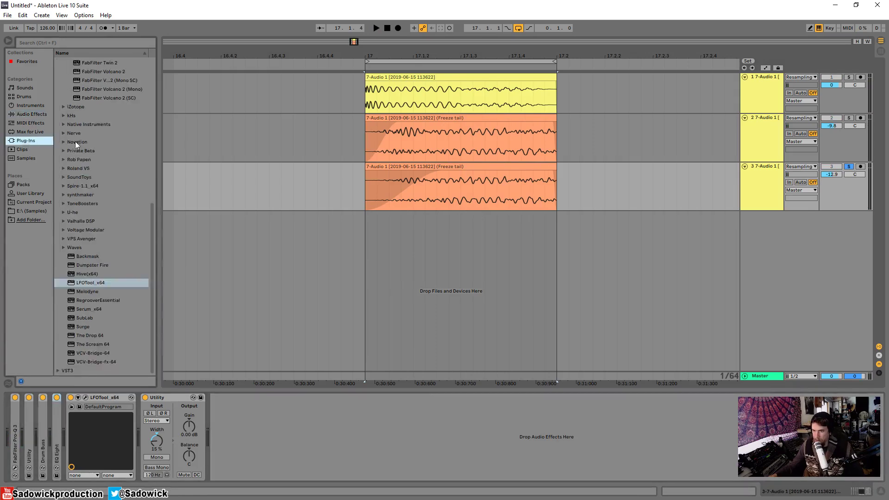
scroll(88, 160, down, 5)
drag(109, 187, 292, 440)
Add two Pro-Q 3 bell bands: a -23.12 dB cut at 2319.7 Hz and a +2.61 dB boost at 502.65 Hz
drag(432, 250, 437, 303)
key(space)
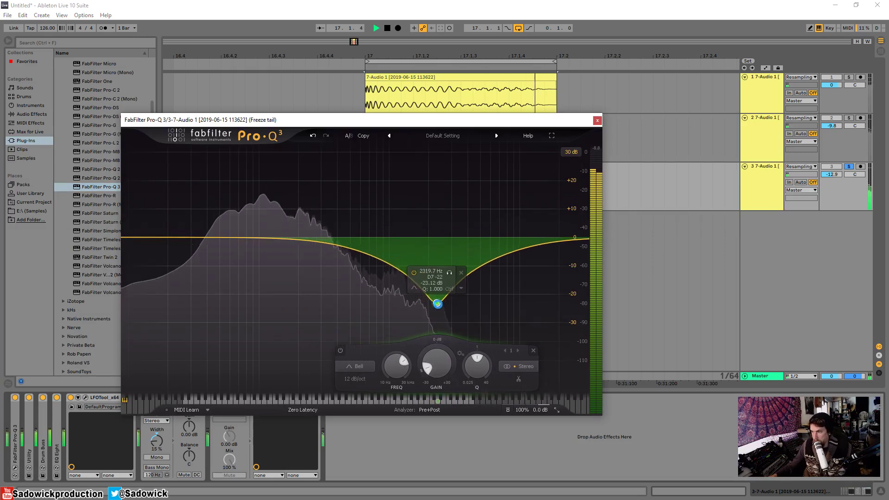
drag(349, 251, 350, 227)
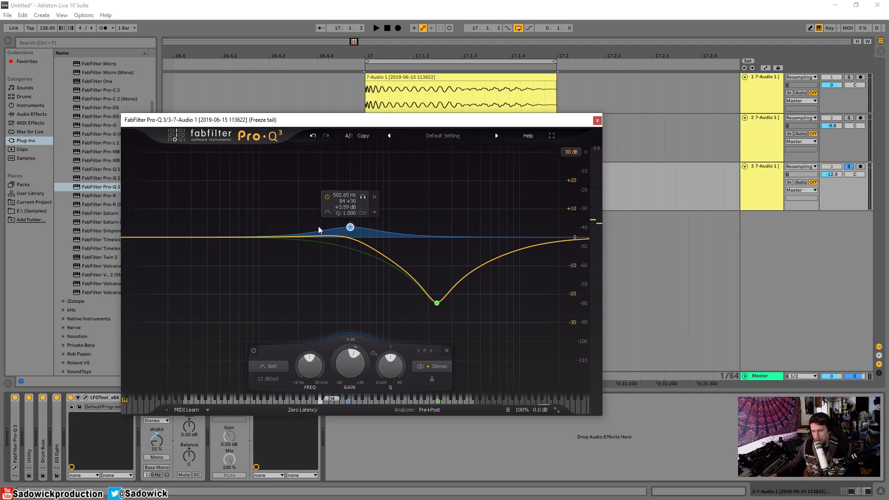
drag(350, 227, 350, 230)
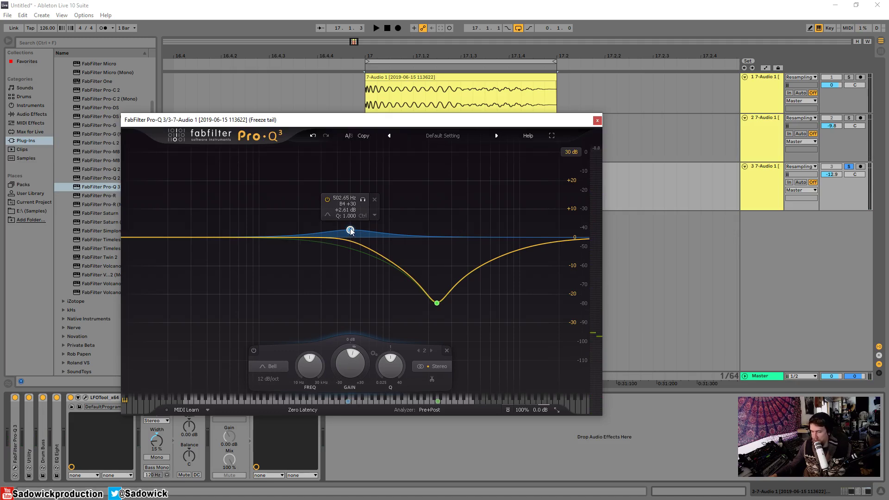
Add a low cut at 90.242 Hz with a slope gentler than brickwall, and move the 502.65 Hz bell to 444.62 Hz at -6.85 dB
click(134, 238)
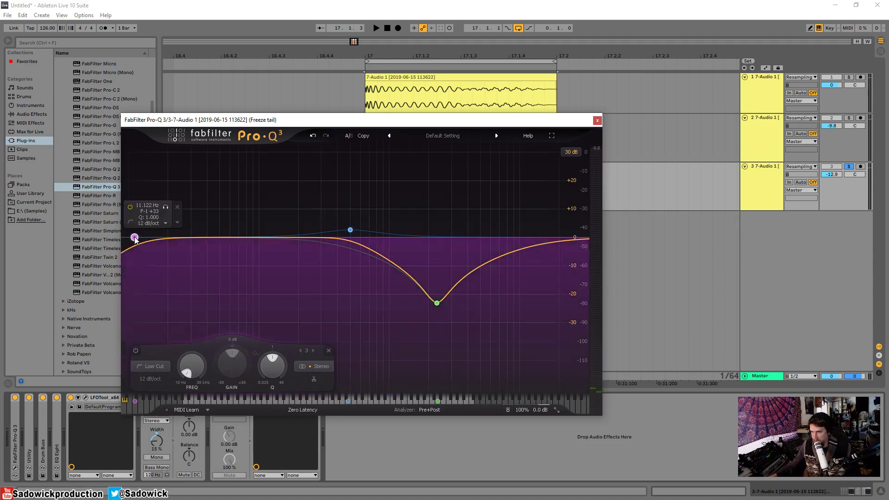
scroll(135, 238, up, 8)
key(space)
drag(135, 238, 253, 237)
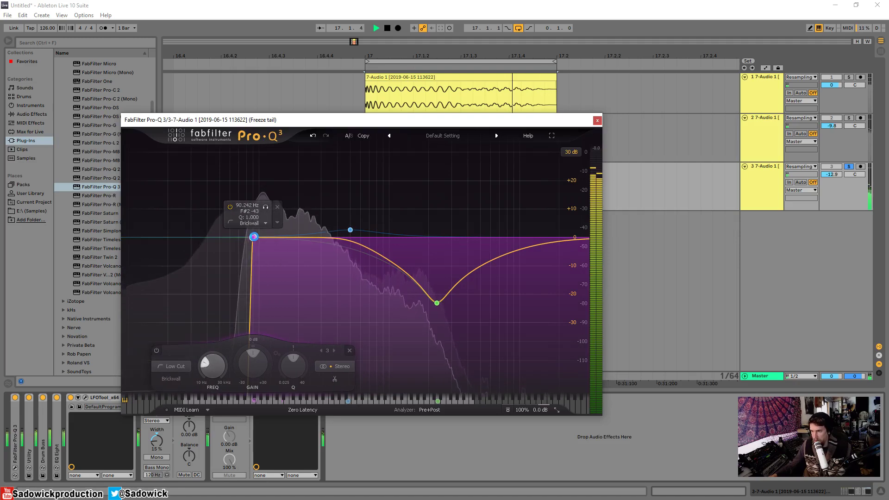
scroll(253, 237, down, 3)
drag(351, 231, 343, 256)
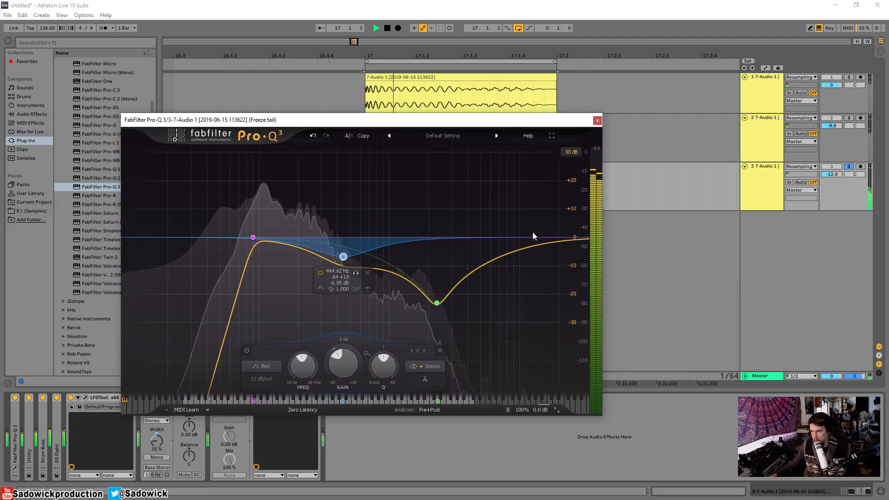
Unsolo the duplicate reverb track, close Pro-Q 3, and set the track to -12.6 dB while comparing the mix with track 2 off and on
key(space)
click(851, 168)
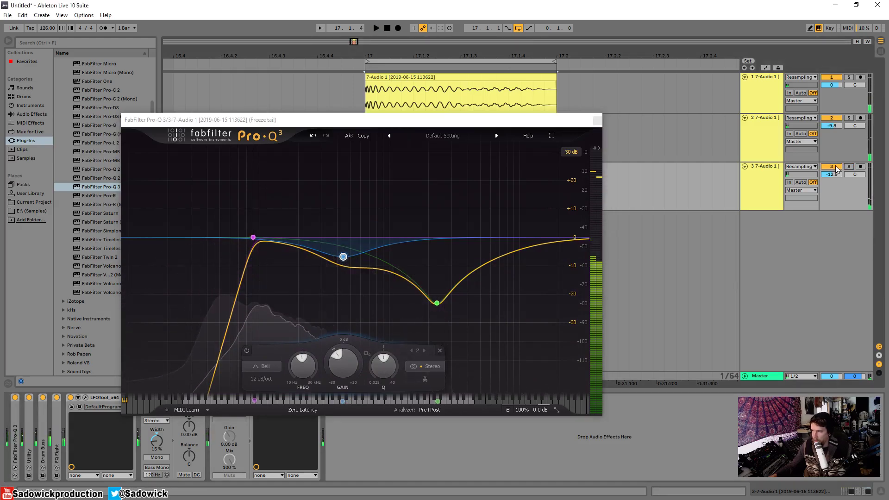
key(space)
click(597, 120)
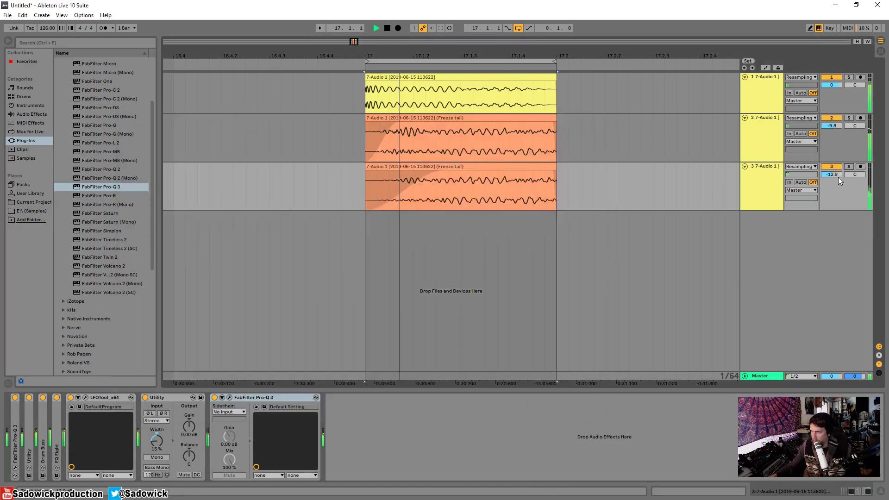
click(834, 120)
click(833, 119)
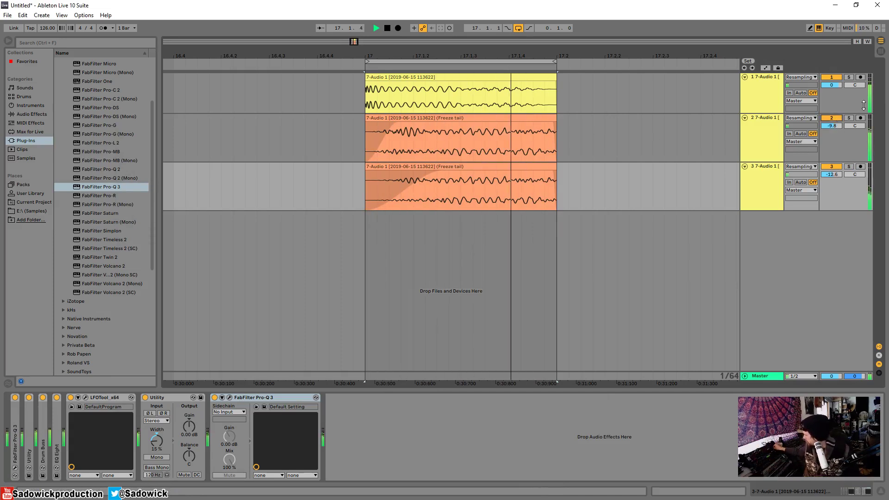
key(space)
Solo track 2 and insert LFOTool after Utility in its device chain
click(842, 118)
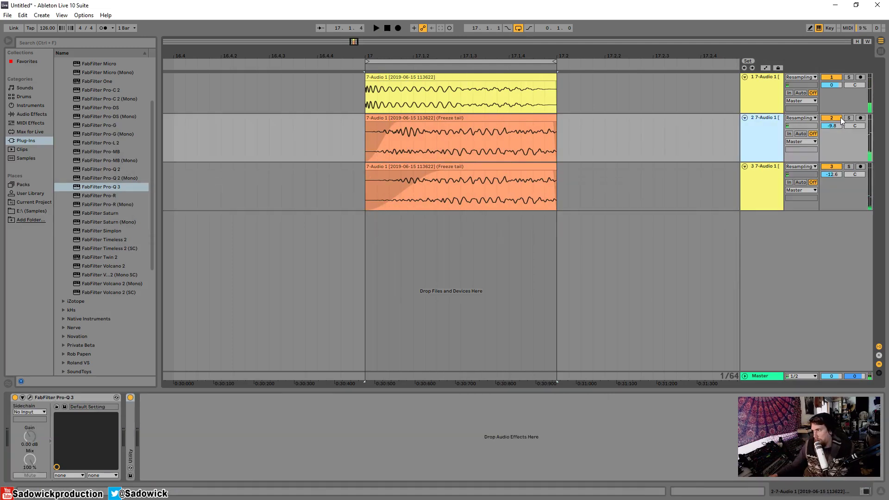
click(847, 112)
click(851, 144)
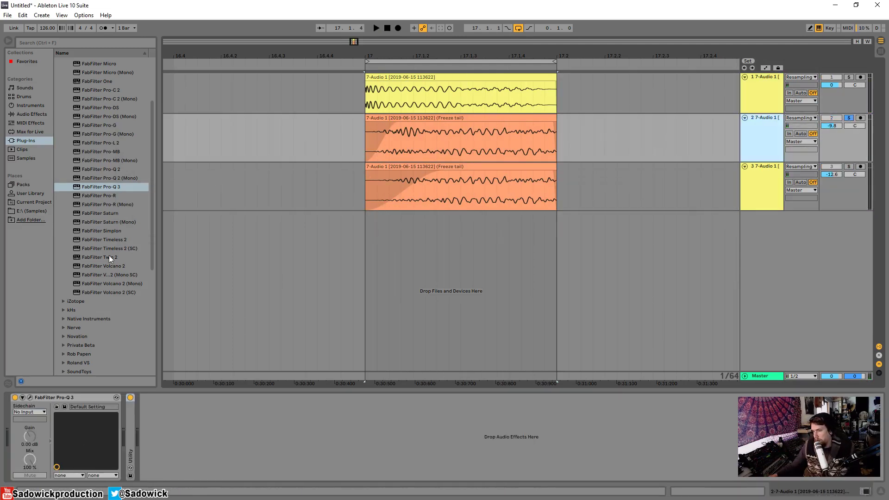
click(23, 139)
scroll(101, 312, down, 7)
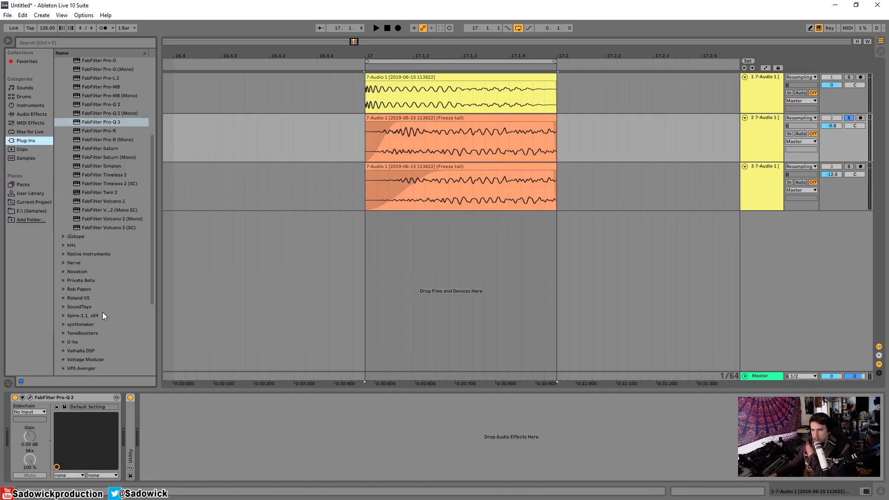
drag(86, 283, 165, 405)
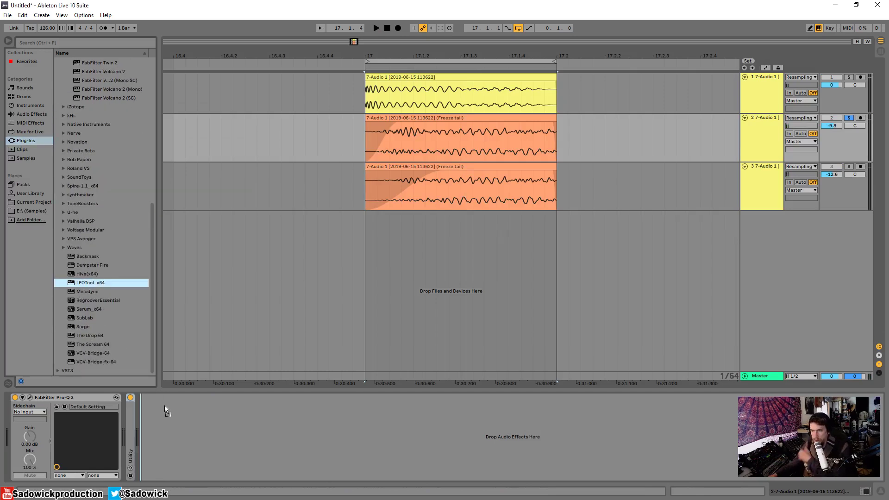
drag(196, 226, 216, 121)
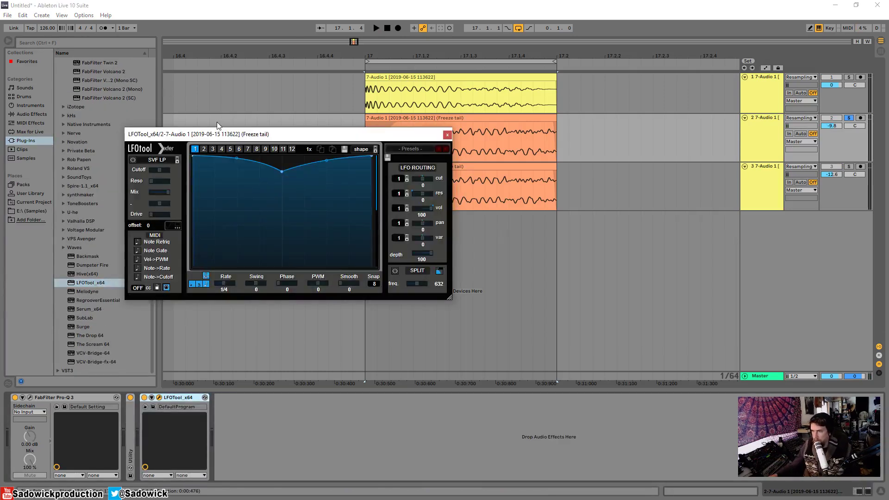
Show the audio waveform in track 2's LFOTool and reshape the volume curve into a wide, flat dip between an early and a late point
click(171, 226)
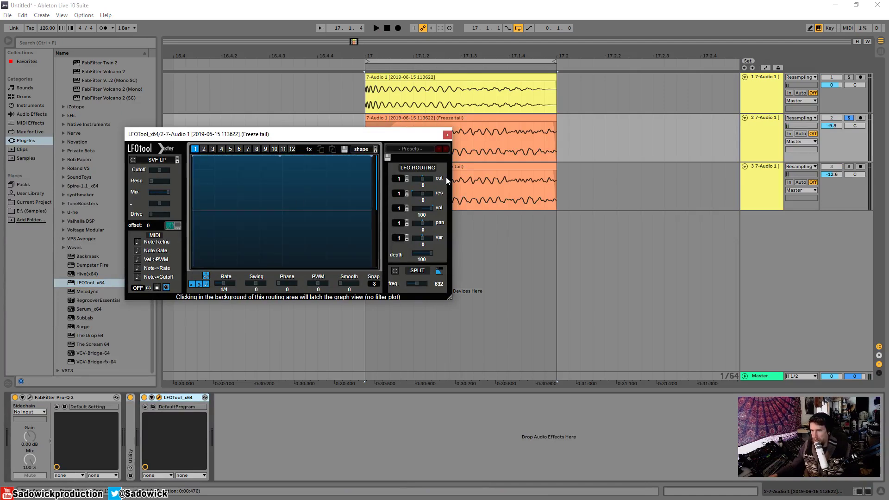
key(space)
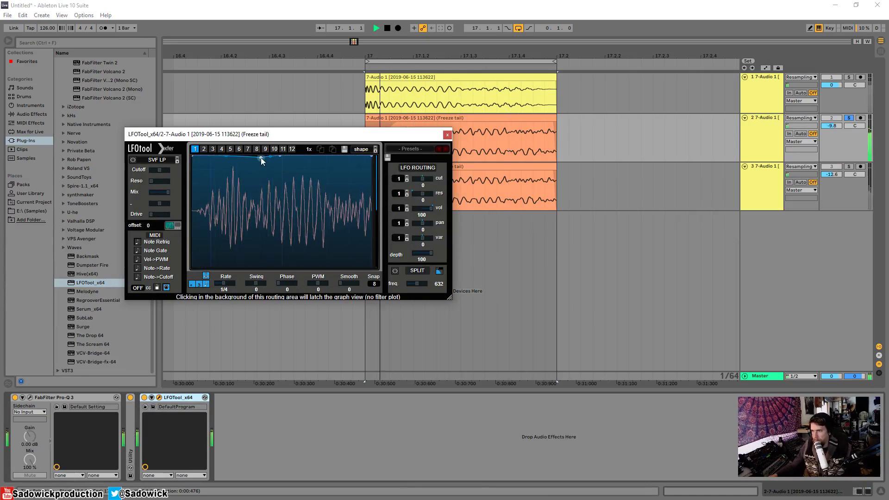
drag(261, 158, 322, 184)
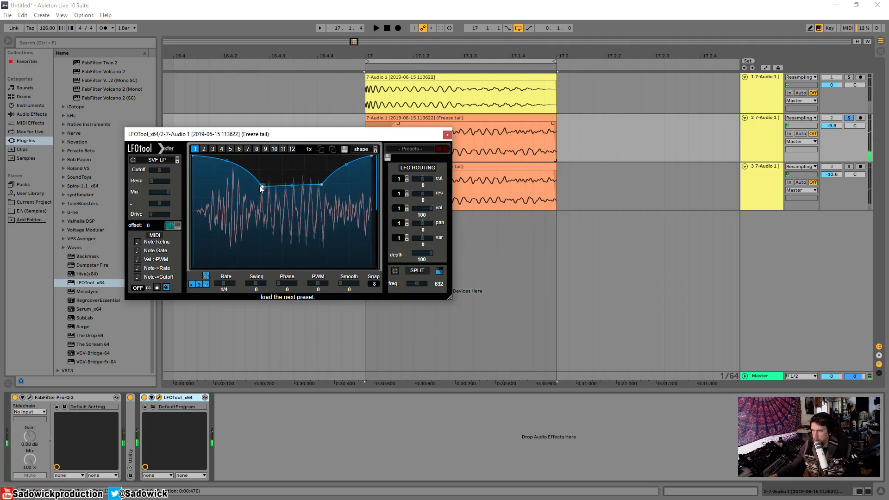
drag(260, 185, 223, 187)
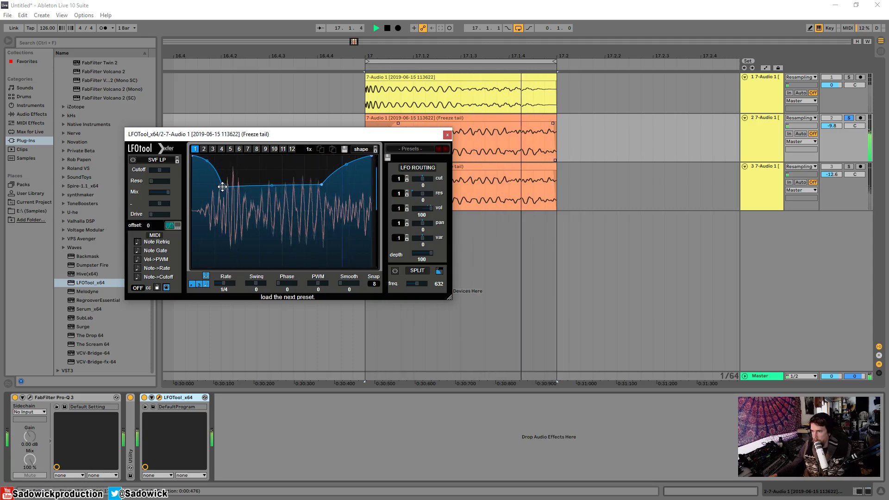
Unsolo track 2, lower track 3 to -17.8 dB against the full mix, and close LFOTool
click(848, 119)
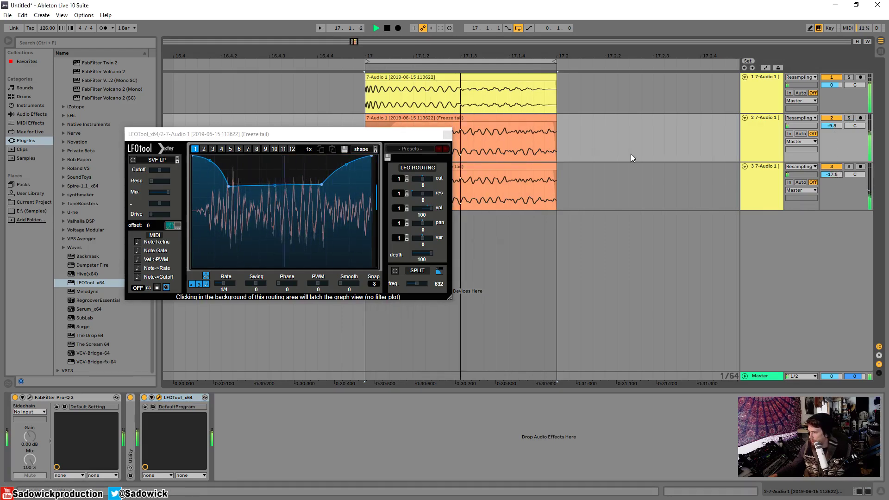
click(447, 135)
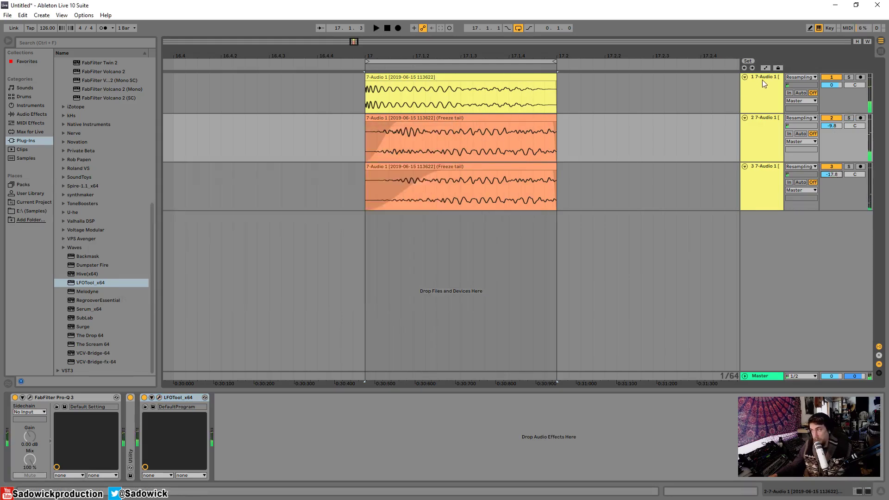
Group all three audio tracks and solo the group
click(762, 79)
shift+click(763, 169)
right_click(763, 170)
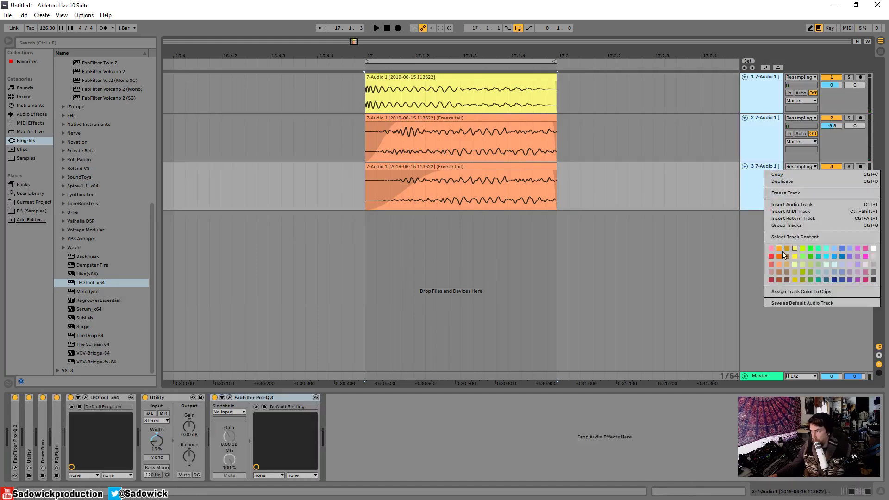
click(788, 225)
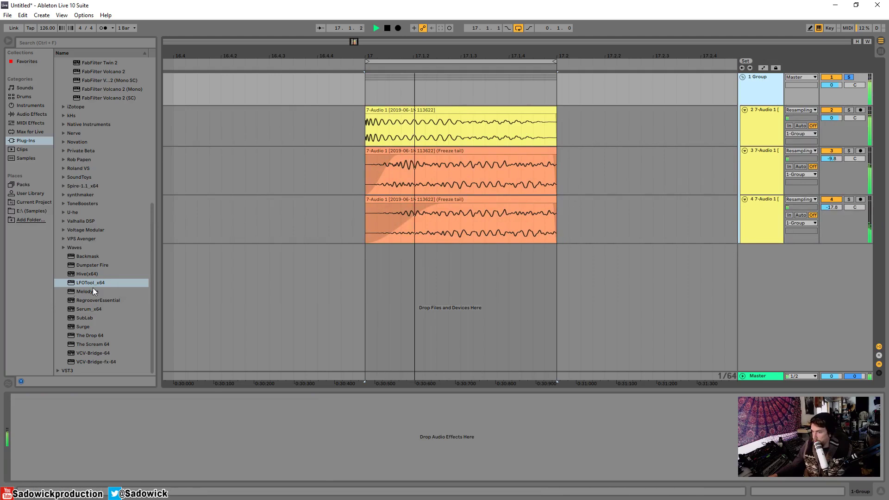
Insert LFOTool on the group and flatten its volume curve to full level
drag(92, 284, 467, 67)
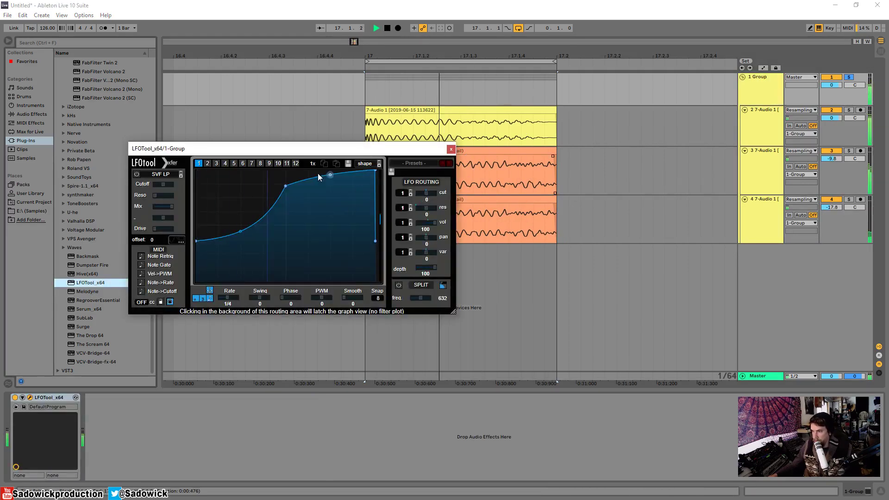
drag(196, 240, 194, 166)
drag(284, 186, 276, 147)
key(space)
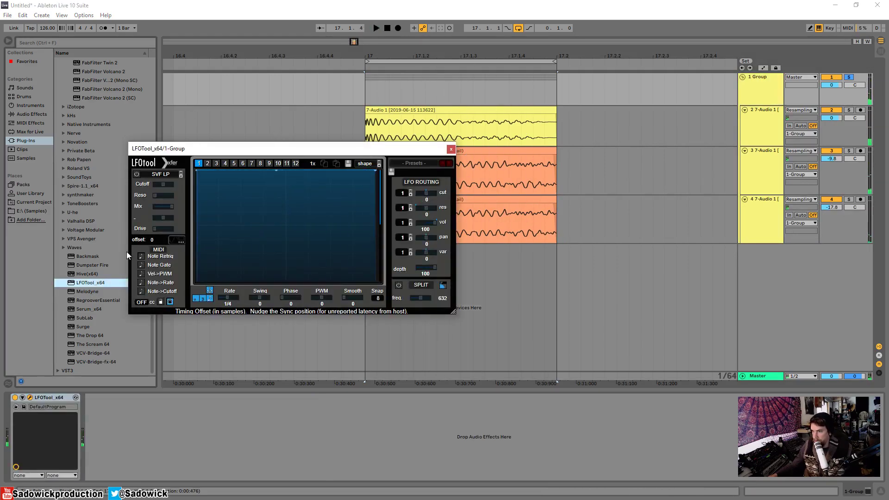
Examine the group's combined waveform during playback in an enlarged LFOTool window, and close it
key(space)
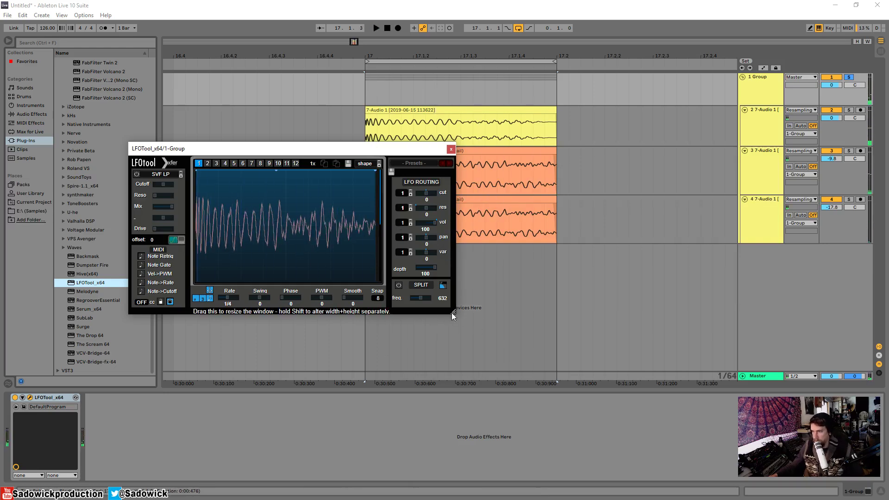
drag(452, 313, 639, 402)
key(space)
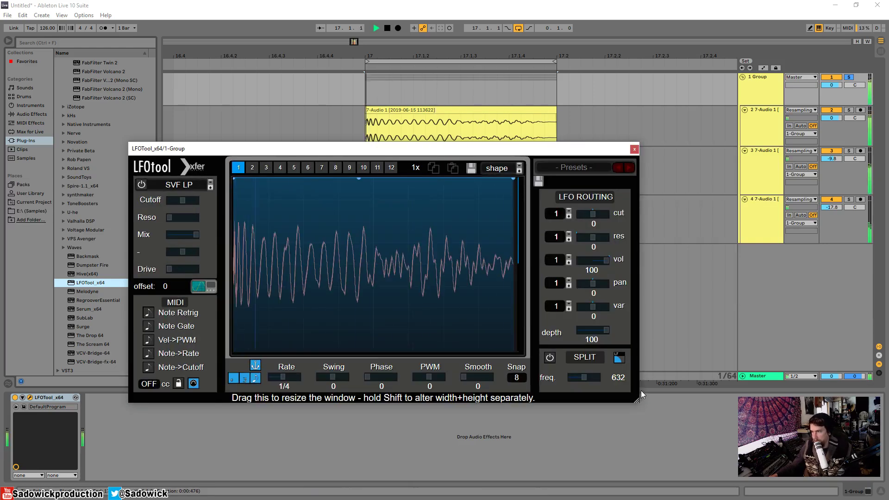
key(space)
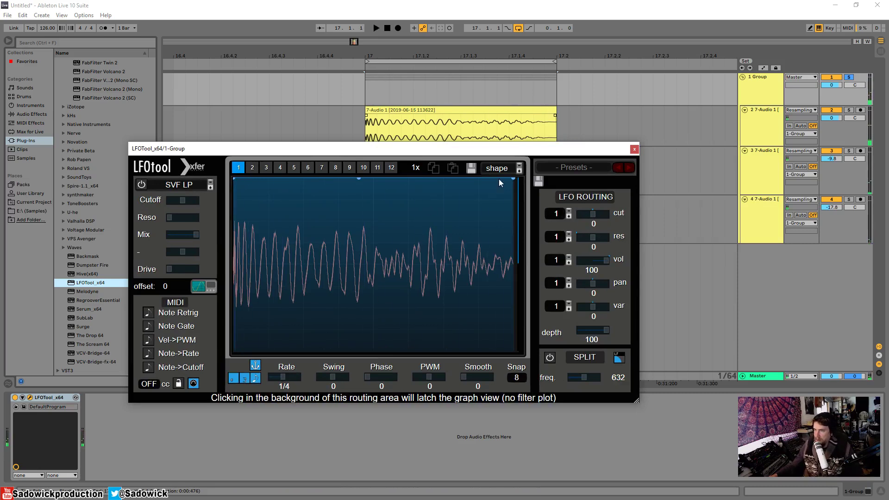
click(634, 148)
Insert FabFilter Pro-Q 3 after LFOTool on the group
click(854, 95)
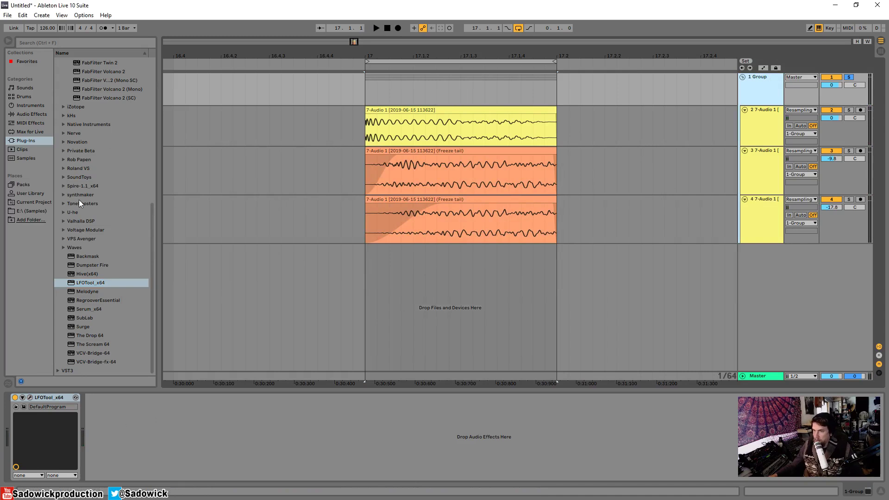
scroll(79, 199, up, 8)
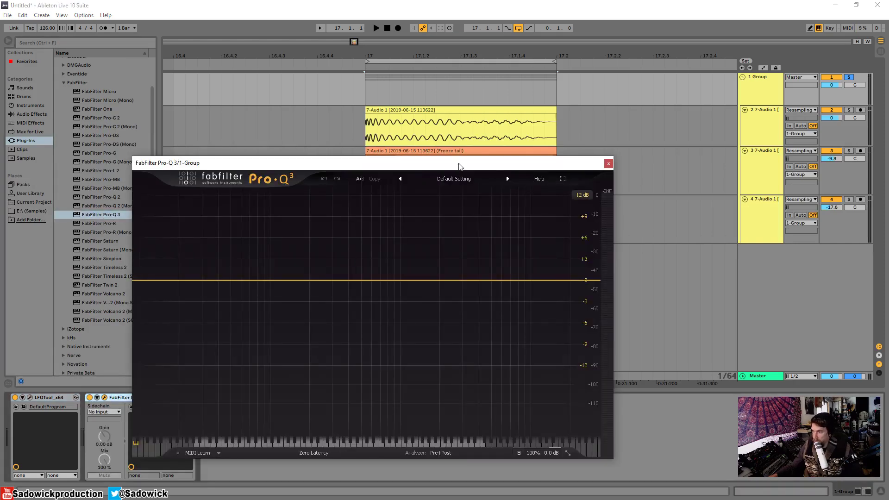
drag(459, 166, 456, 166)
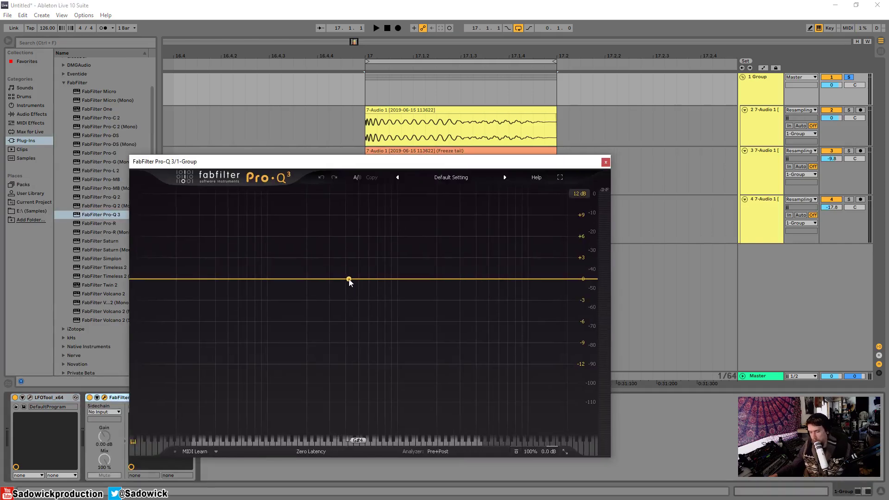
Add a Pro-Q 3 bell band, test it as a narrow +3 dB boost at 1815 Hz, and settle on a shallow cut just below 1 kHz
key(space)
drag(341, 279, 432, 256)
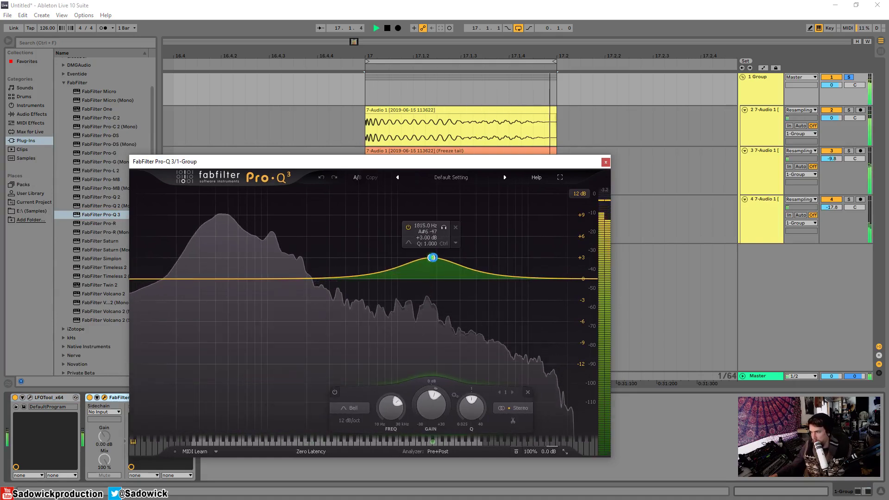
scroll(432, 257, down, 10)
key(space)
scroll(432, 258, up, 15)
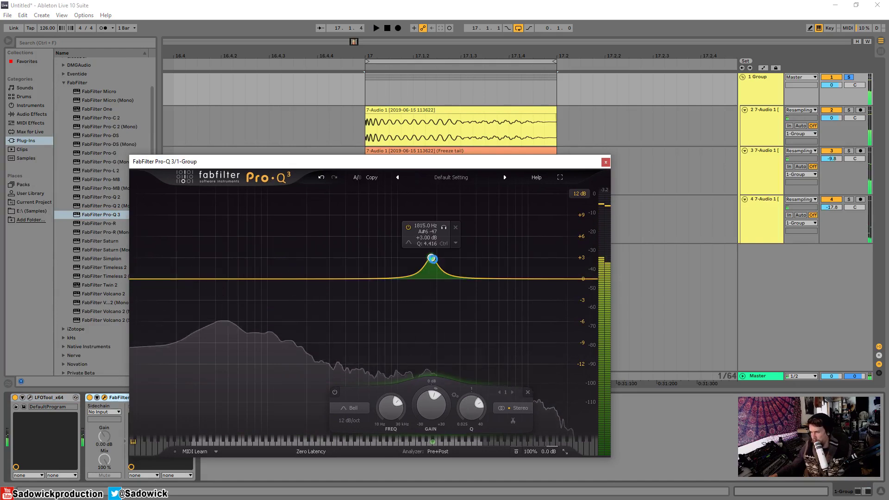
scroll(433, 261, down, 3)
drag(434, 261, 396, 289)
key(space)
key(space)
Add a high shelf at 3191.2 Hz with -4.57 dB gain and a Q of 0.300, and audition the group
drag(575, 279, 467, 311)
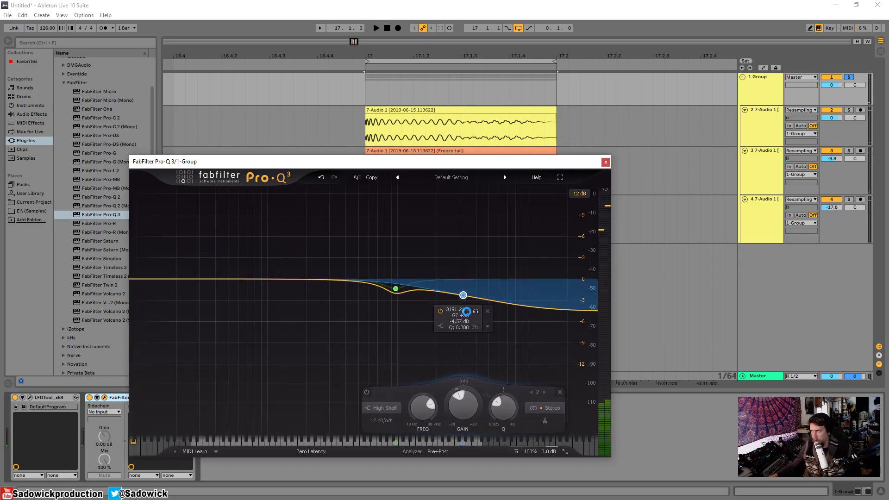
key(space)
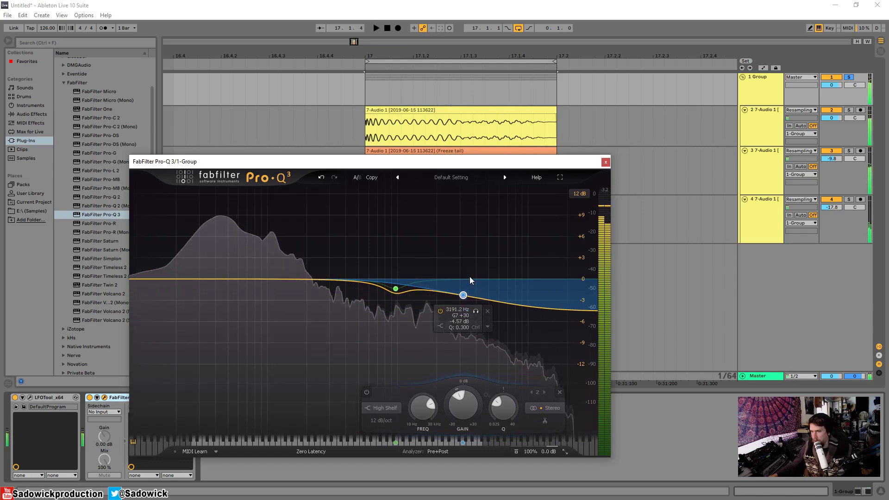
key(space)
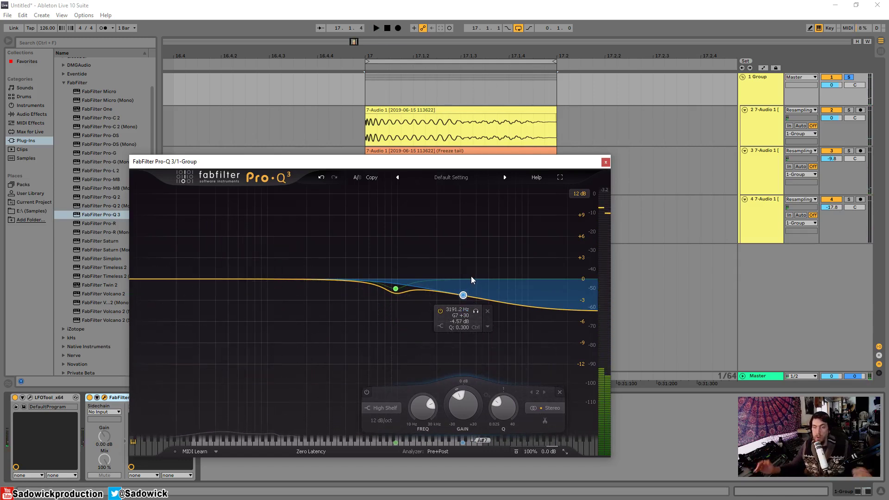